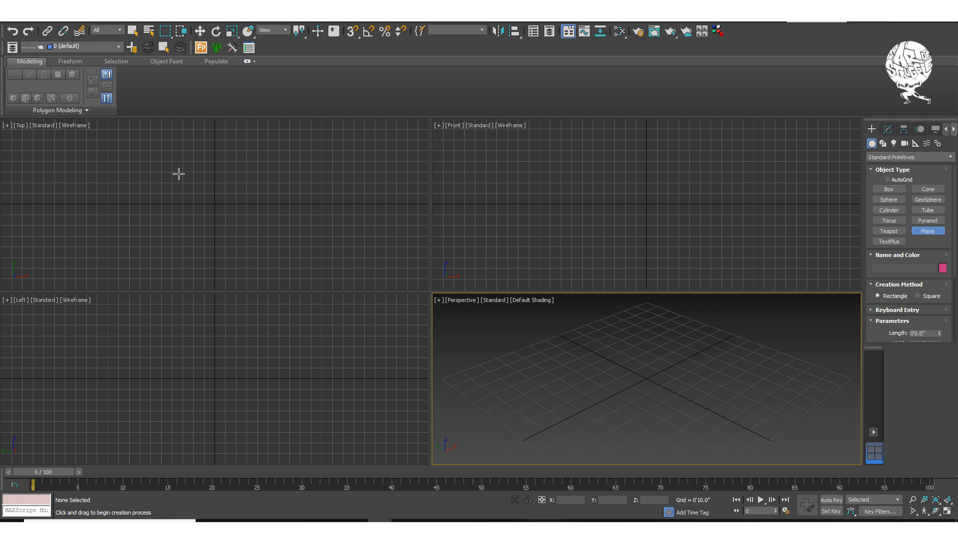
# - Create a plane about 10'9" long by 13'7" wide in the Top view and centre it on the origin
pyautogui.moveTo(96, 141); pyautogui.dragTo(270, 279)
pyautogui.press('w')
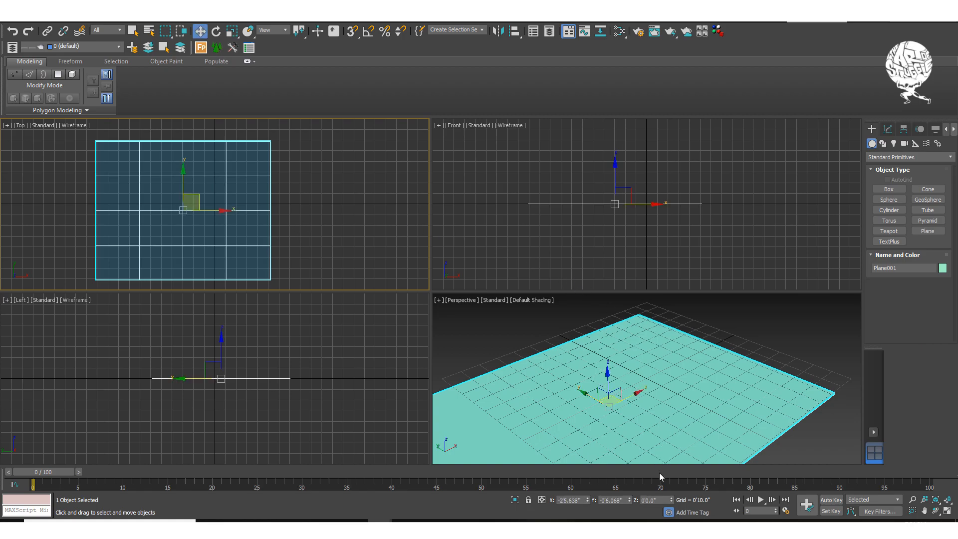
pyautogui.rightClick(587, 500)
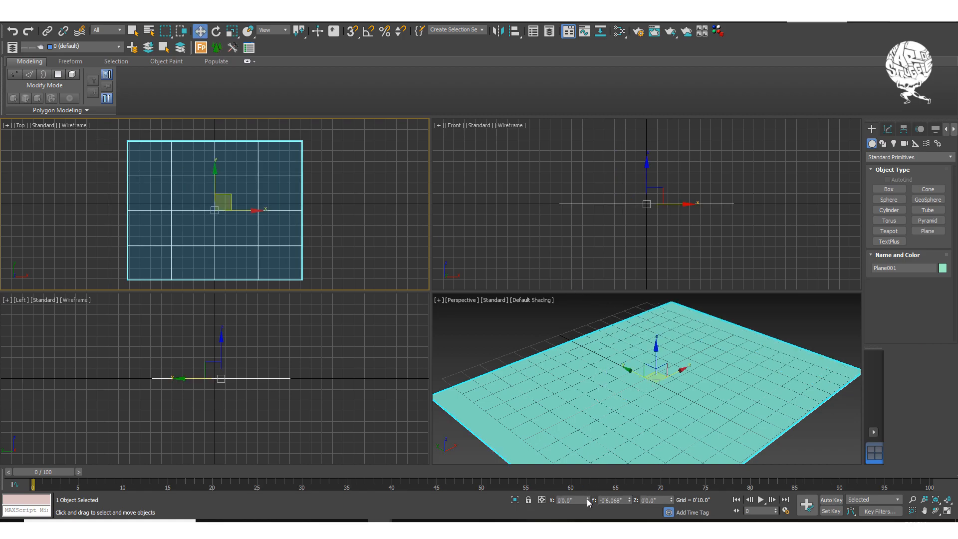
pyautogui.rightClick(630, 500)
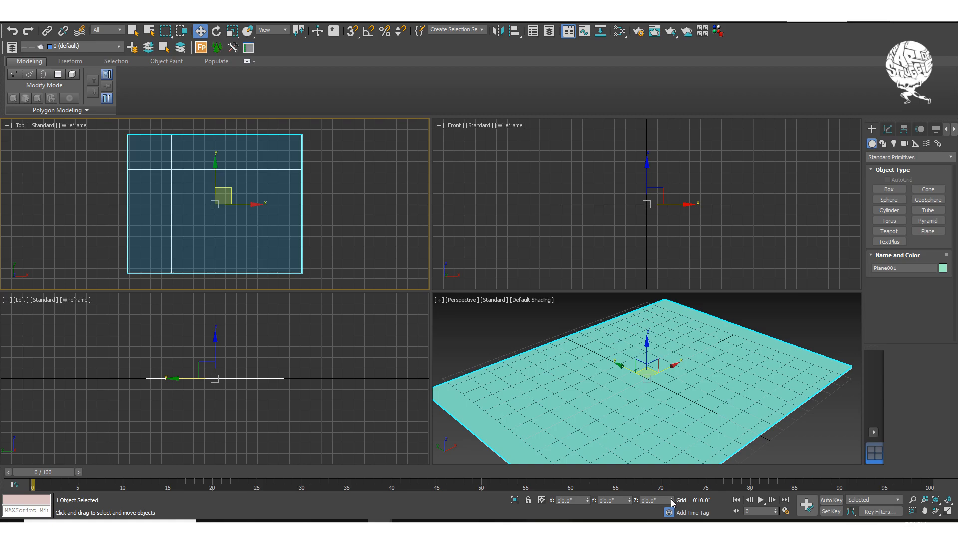
# - Hide the grid in the Perspective view
pyautogui.moveTo(632, 372)
pyautogui.mouseDown(button='middle')
pyautogui.moveTo(635, 361)
pyautogui.moveTo(619, 374)
pyautogui.mouseUp(button='middle')
pyautogui.press('g')
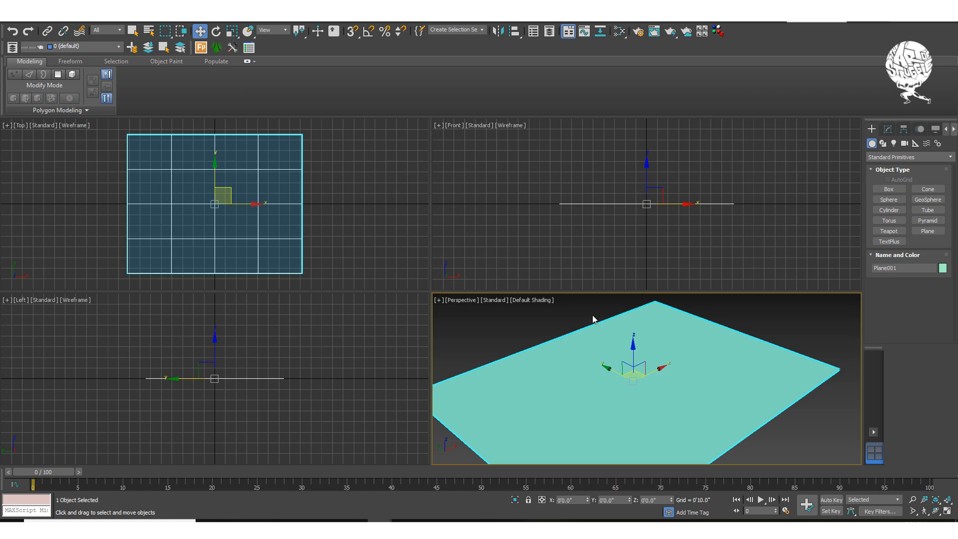
pyautogui.moveTo(362, 242); pyautogui.dragTo(366, 220, button='middle')
# - Open the Slate Material Editor and add a Physical Material to the node view
pyautogui.press('m')
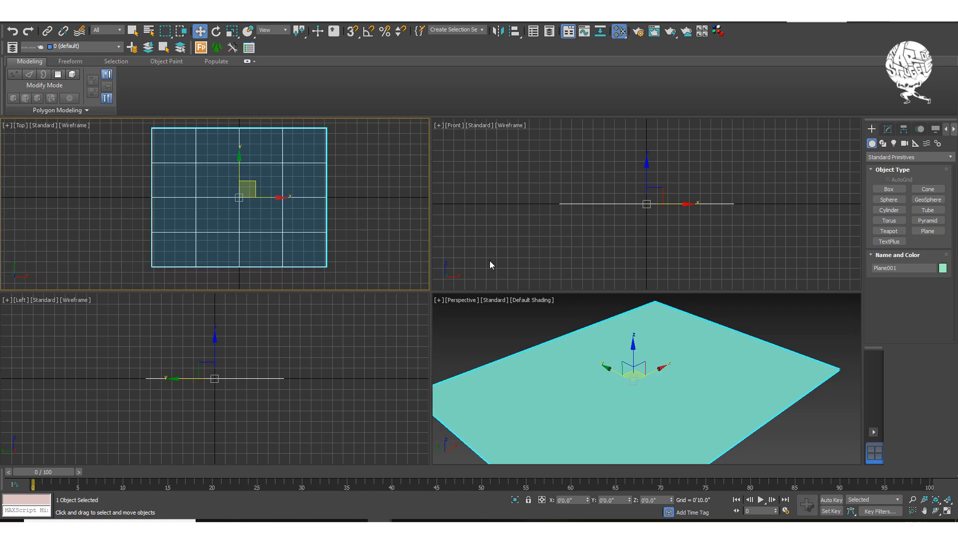
pyautogui.moveTo(428, 100); pyautogui.dragTo(640, 98)
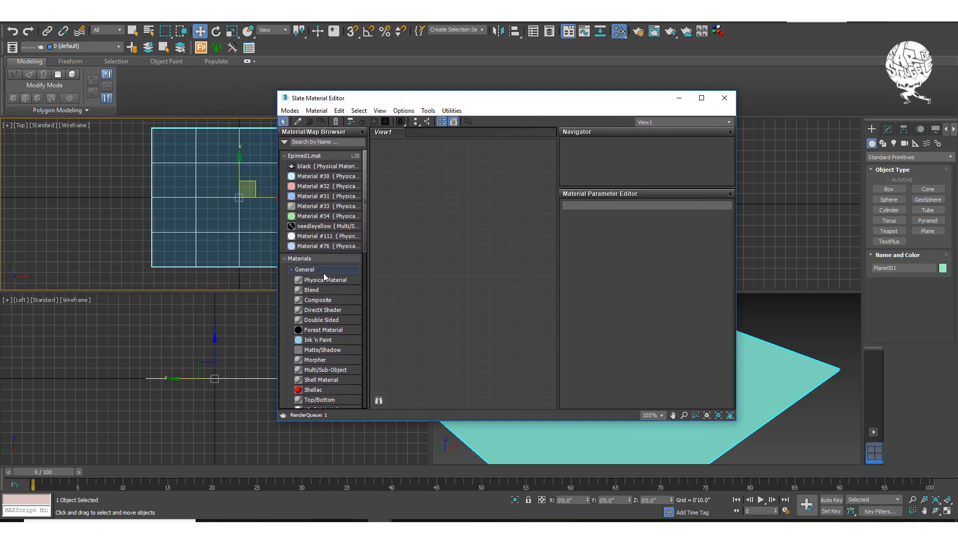
pyautogui.scroll(-2, 341, 283)
pyautogui.moveTo(335, 247); pyautogui.dragTo(543, 218)
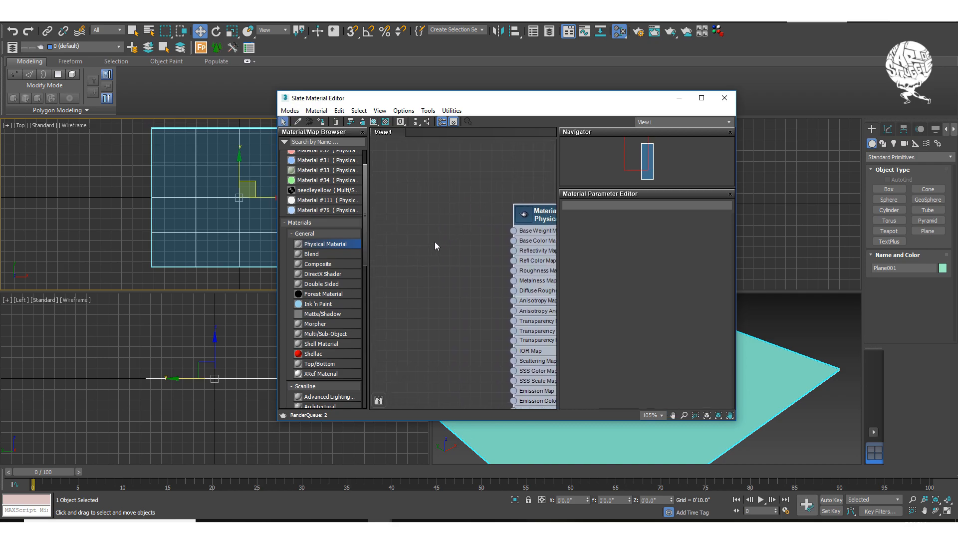
# - Add a Bitmap map that loads the image QTR_ALL_PDSET-4 from the Desktop's coin/refs folder
pyautogui.rightClick(437, 224)
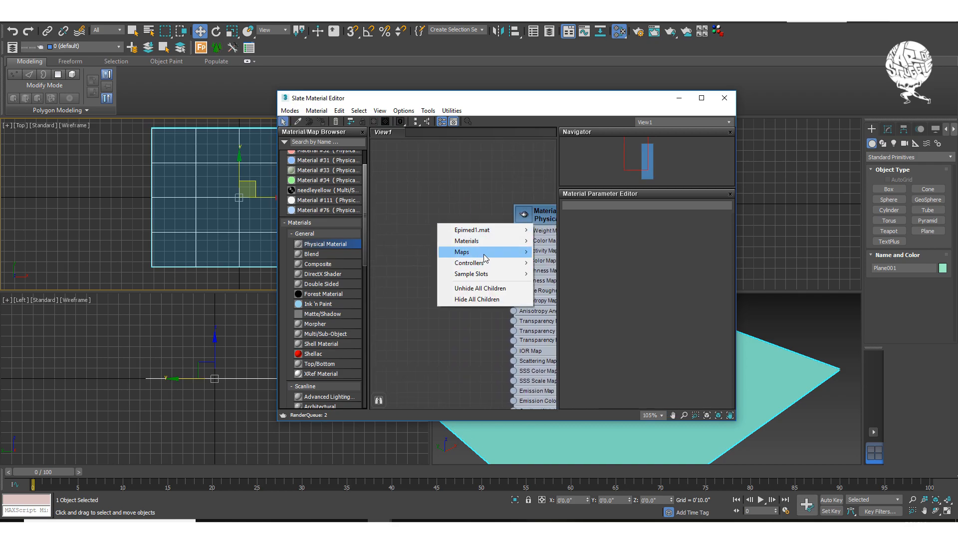
pyautogui.moveTo(485, 255)
pyautogui.moveTo(564, 252)
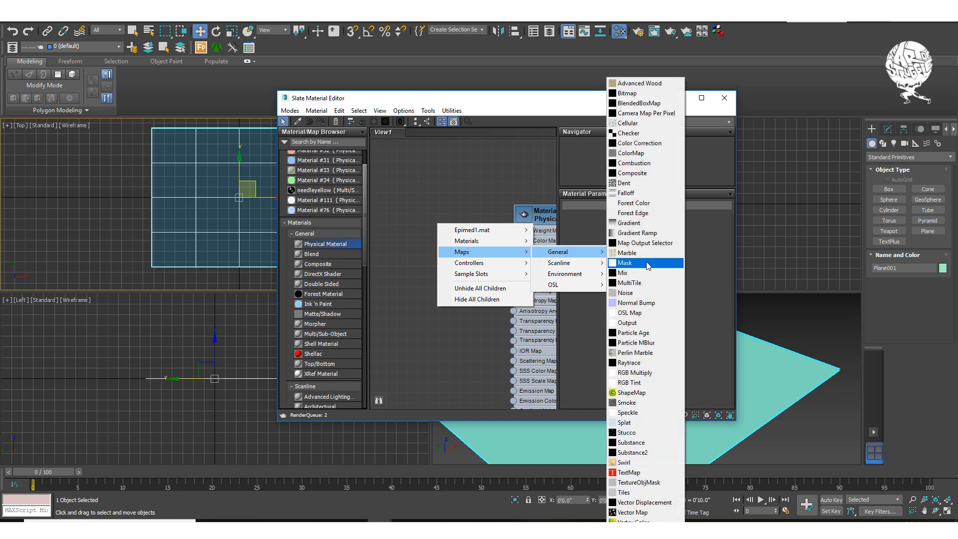
pyautogui.click(660, 95)
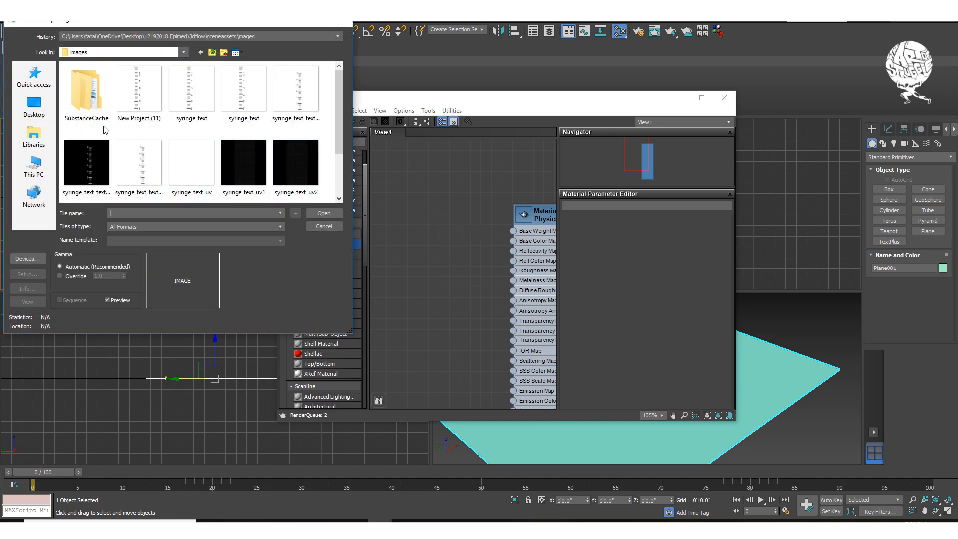
pyautogui.click(34, 104)
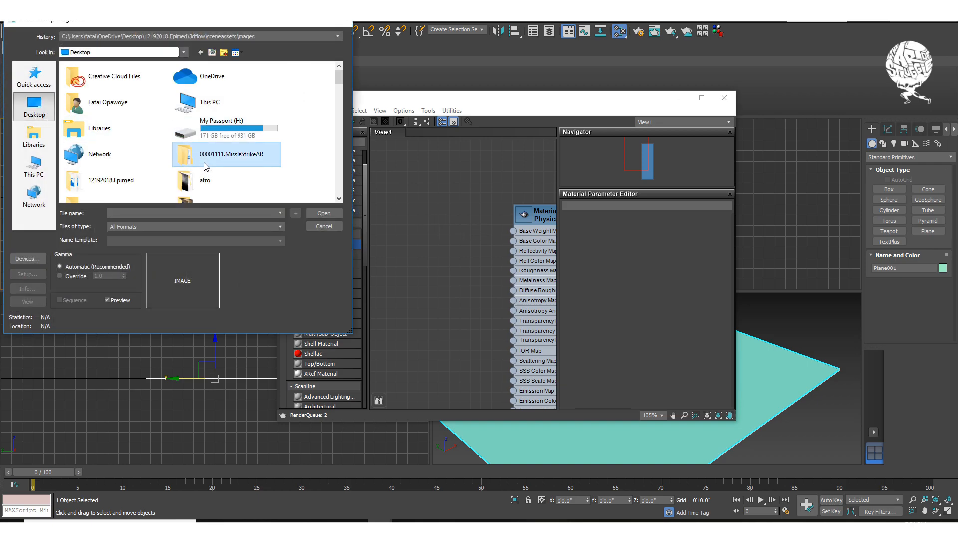
pyautogui.scroll(-3, 199, 158)
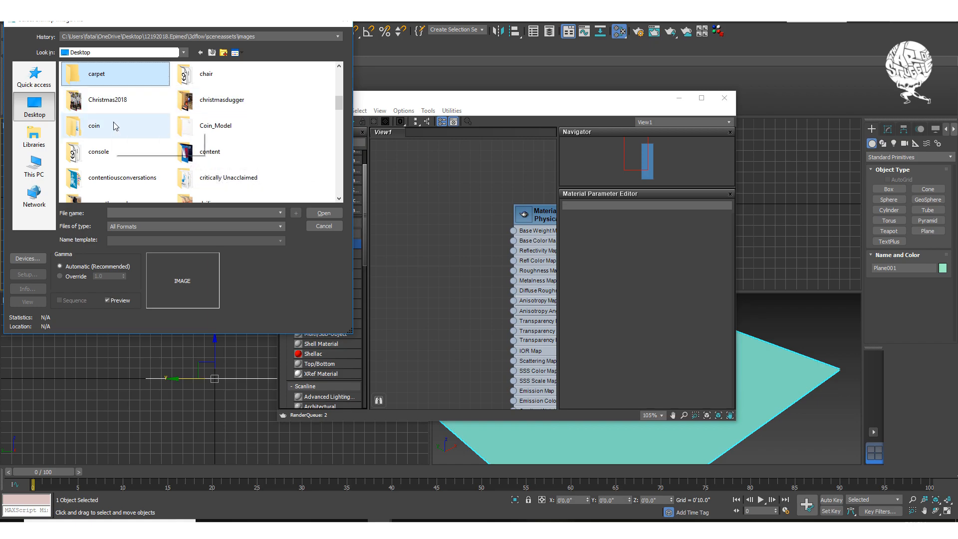
pyautogui.doubleClick(89, 126)
pyautogui.click(92, 81)
pyautogui.doubleClick(92, 81)
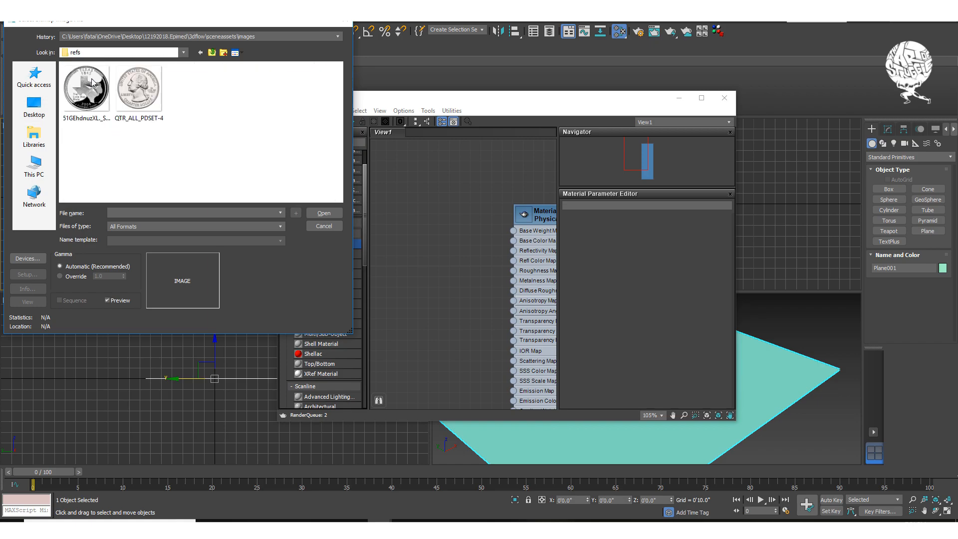
pyautogui.click(141, 92)
pyautogui.click(320, 213)
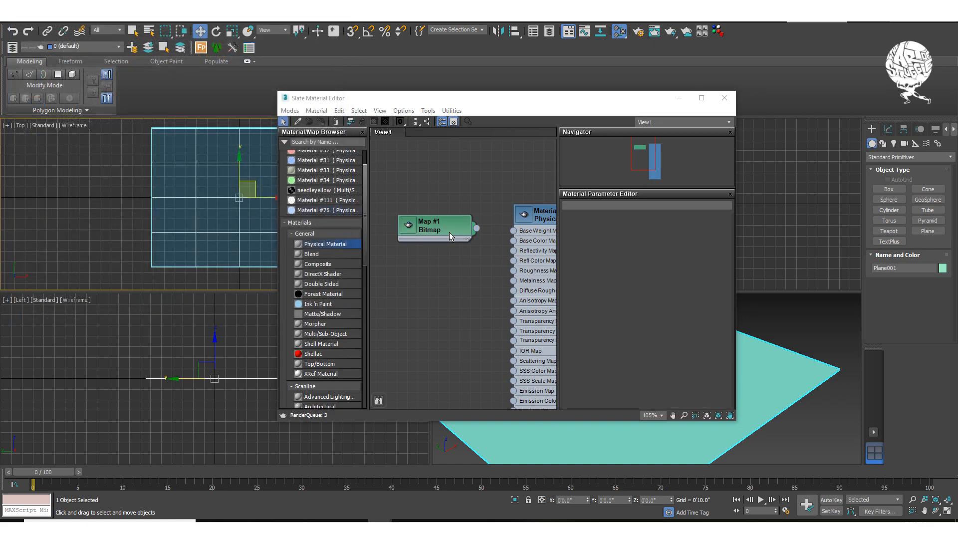
# - Connect the bitmap node to the Base Color Map slot of the Physical Material
pyautogui.scroll(-1, 447, 225)
pyautogui.moveTo(447, 225); pyautogui.dragTo(426, 208, button='middle')
pyautogui.moveTo(425, 208); pyautogui.dragTo(489, 221)
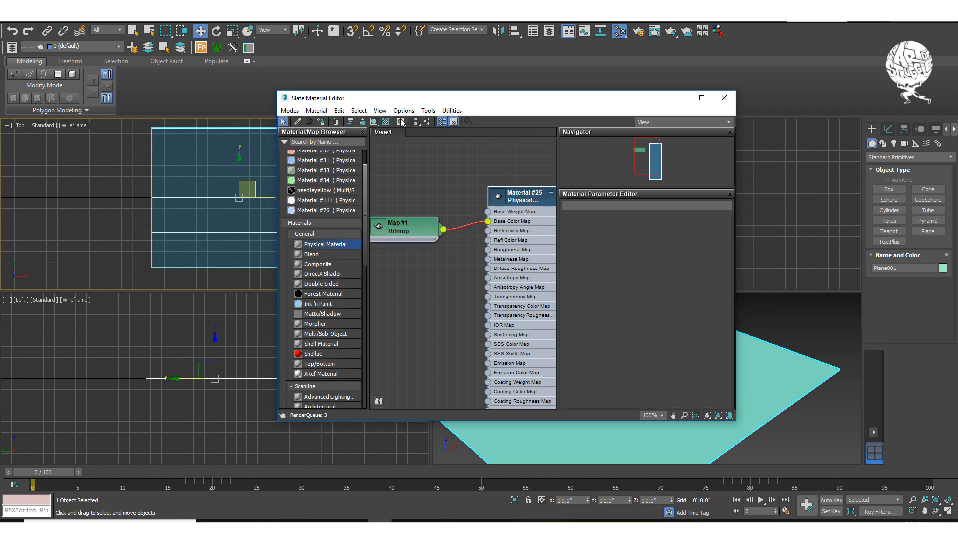
# - Show the material shaded in the viewport, assign it to the selected plane and minimise the material editor
pyautogui.click(373, 122)
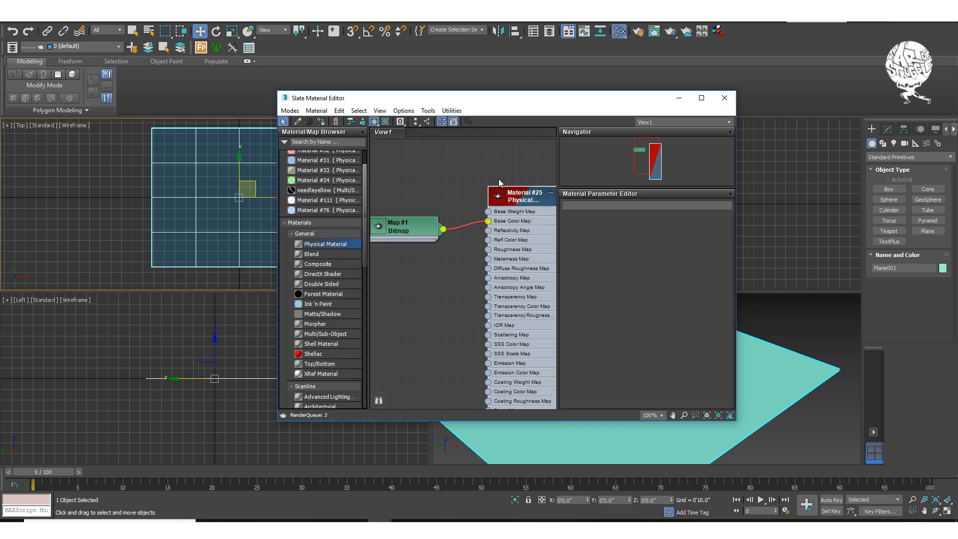
pyautogui.click(321, 121)
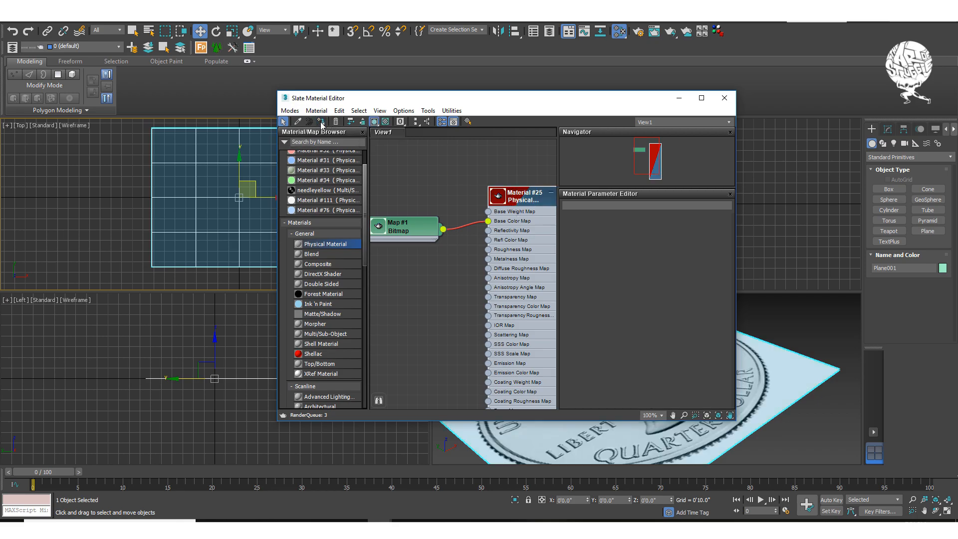
pyautogui.click(679, 98)
pyautogui.moveTo(386, 235); pyautogui.dragTo(404, 233, button='middle')
pyautogui.scroll(-3, 552, 332)
pyautogui.keyDown('alt'); pyautogui.moveTo(553, 345); pyautogui.dragTo(532, 393, button='middle'); pyautogui.keyUp('alt')
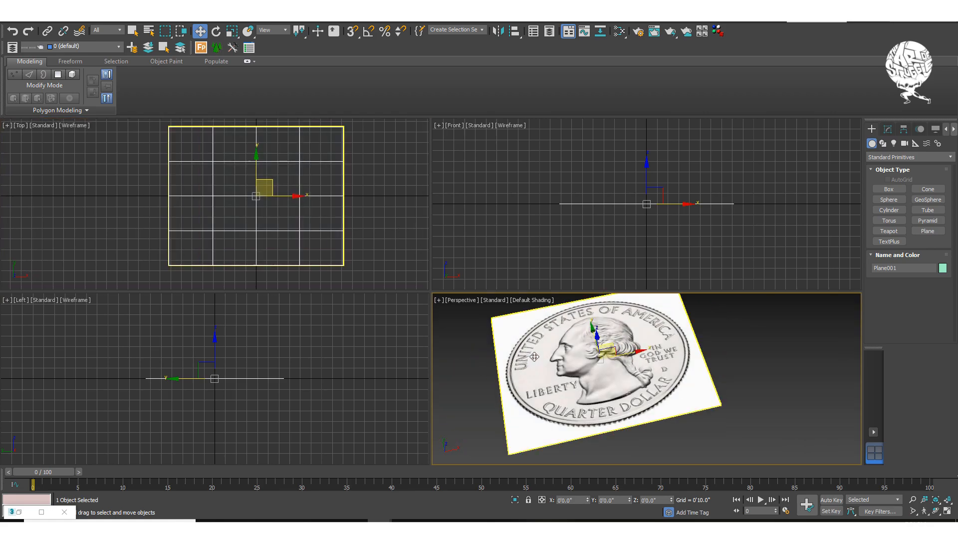
# - Rotate the plane 90 degrees about X in the maximised Front view with angle snap on
pyautogui.hotkey('alt', 'w')
pyautogui.keyDown('alt'); pyautogui.moveTo(538, 337); pyautogui.dragTo(422, 288, button='middle'); pyautogui.keyUp('alt')
pyautogui.press('f')
pyautogui.scroll(3, 423, 289)
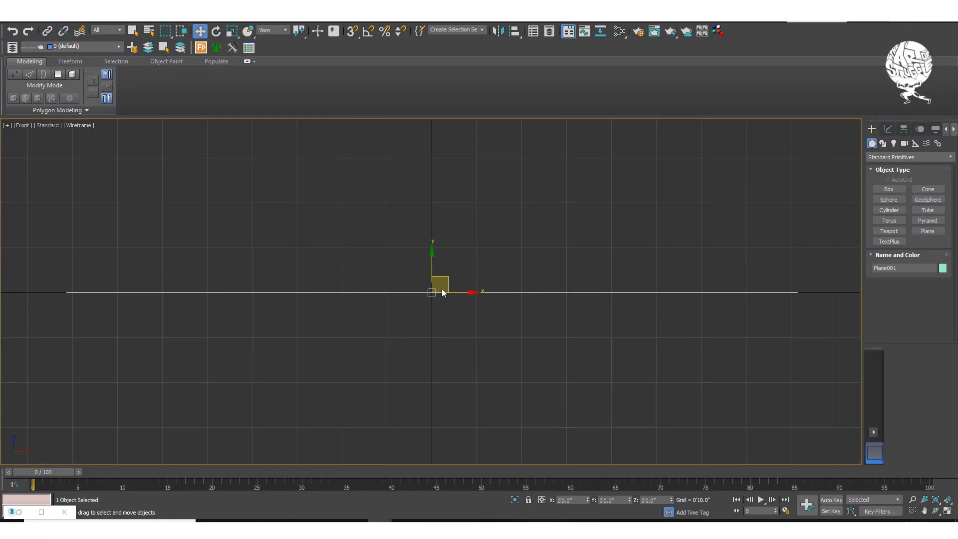
pyautogui.press('e')
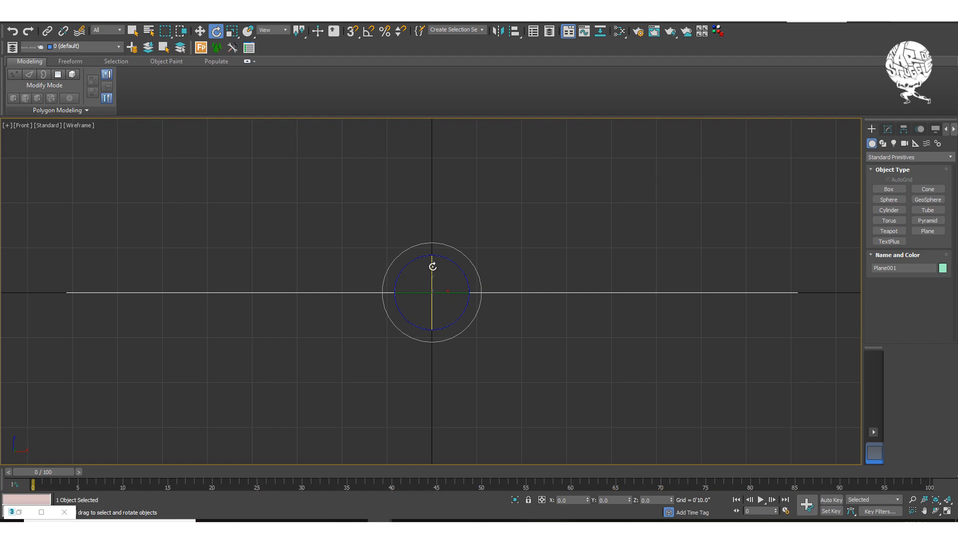
pyautogui.press('a')
pyautogui.moveTo(433, 266); pyautogui.dragTo(434, 310)
# - Switch the Front view from wireframe to shaded display with edged faces and reselect the plane
pyautogui.scroll(4, 431, 298)
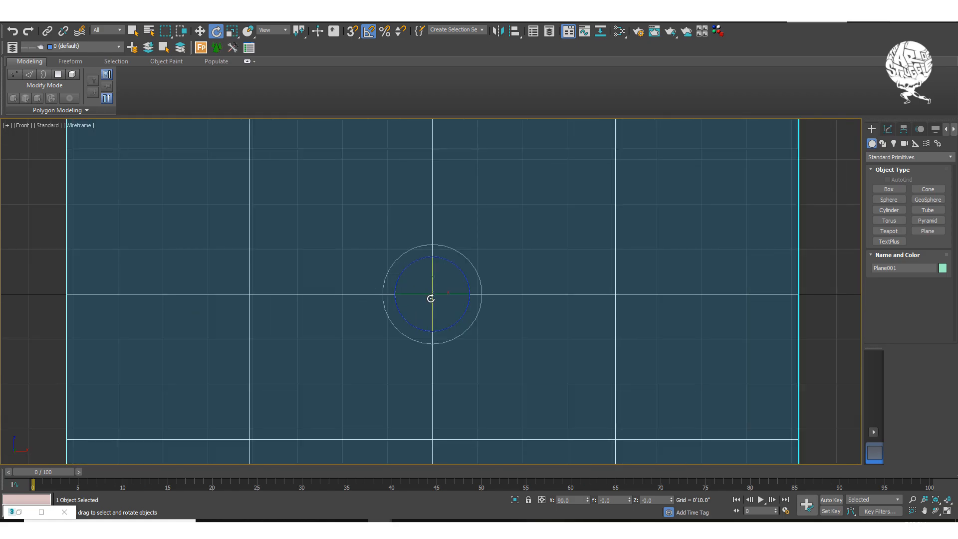
pyautogui.press('F3')
pyautogui.press('F3')
pyautogui.press('F3')
pyautogui.scroll(-5, 435, 298)
pyautogui.scroll(2, 439, 275)
pyautogui.scroll(1, 450, 279)
pyautogui.moveTo(451, 279); pyautogui.dragTo(457, 273, button='middle')
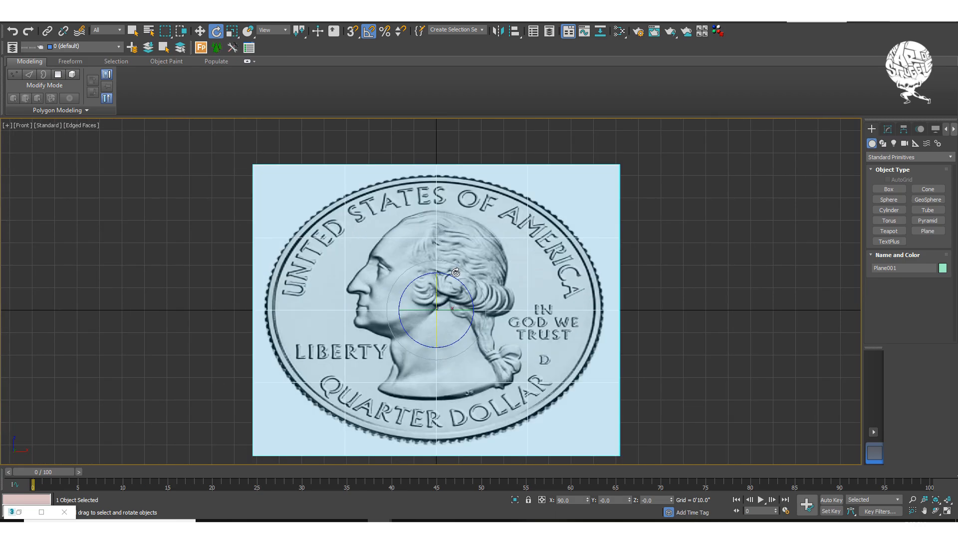
pyautogui.click(624, 250)
pyautogui.click(590, 242)
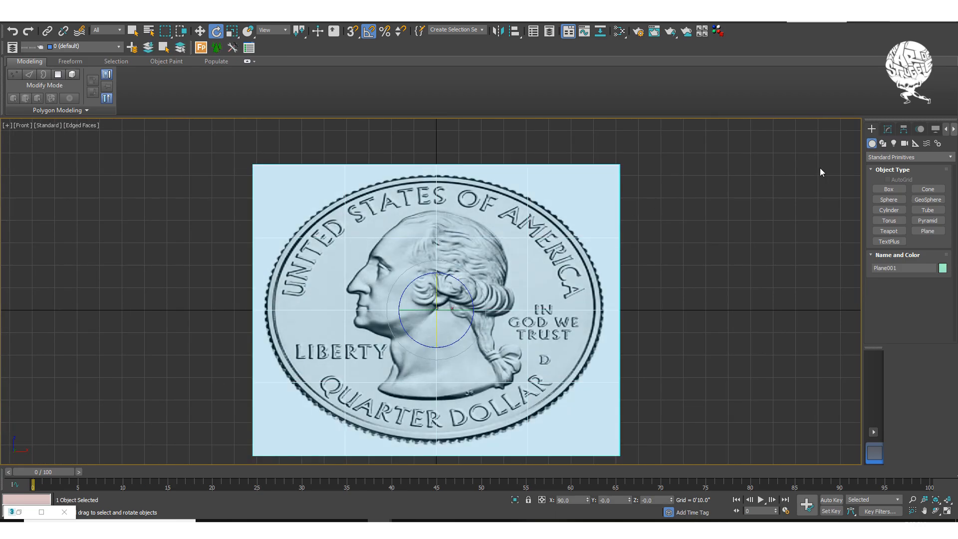
# - Set the plane's length and width segments to 1
pyautogui.click(887, 129)
pyautogui.rightClick(940, 306)
pyautogui.rightClick(939, 316)
pyautogui.moveTo(676, 254); pyautogui.dragTo(676, 234, button='middle')
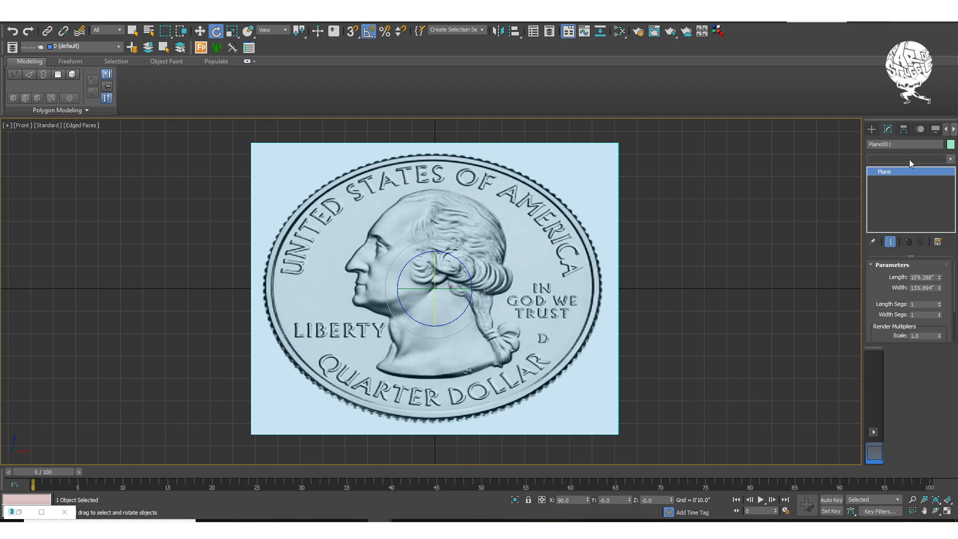
# - Add a UVW Map modifier to the plane
pyautogui.click(945, 161)
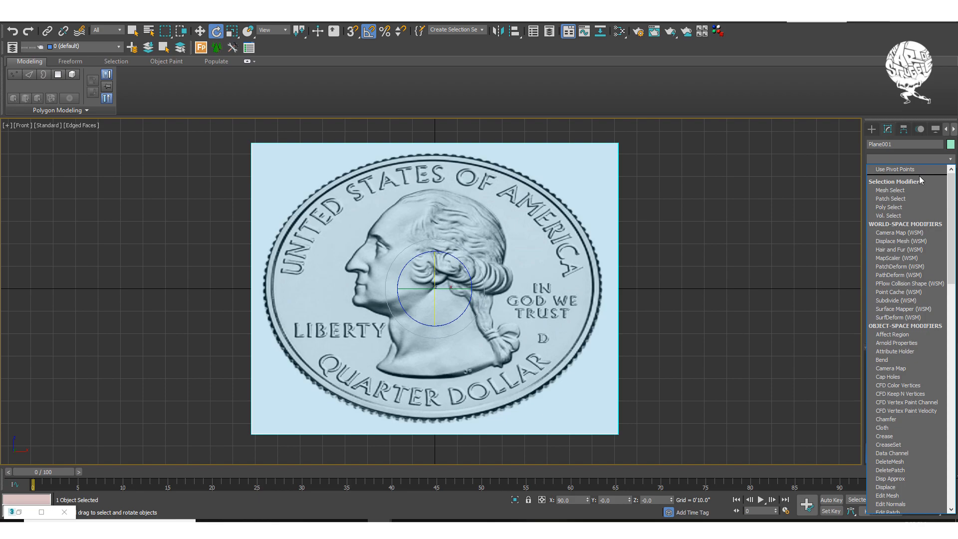
pyautogui.press('u')
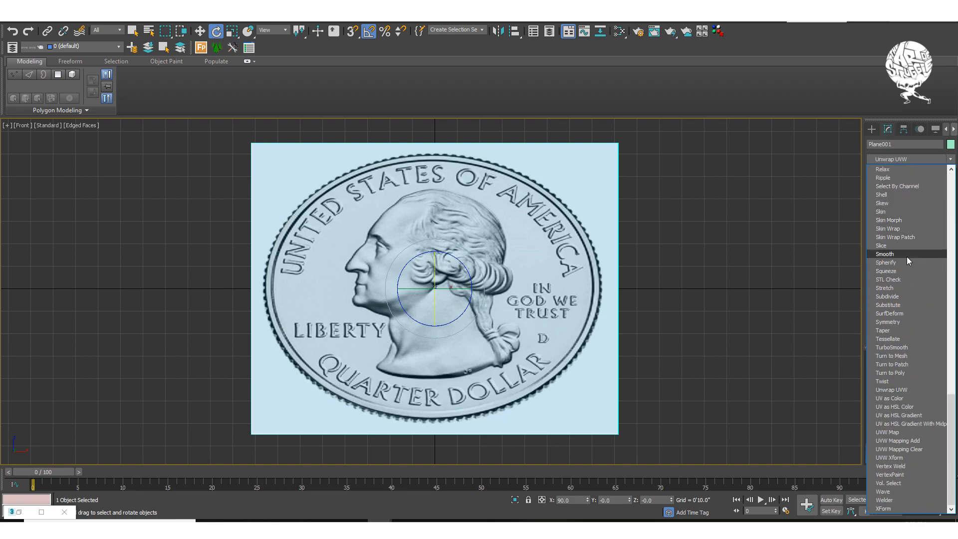
pyautogui.click(904, 432)
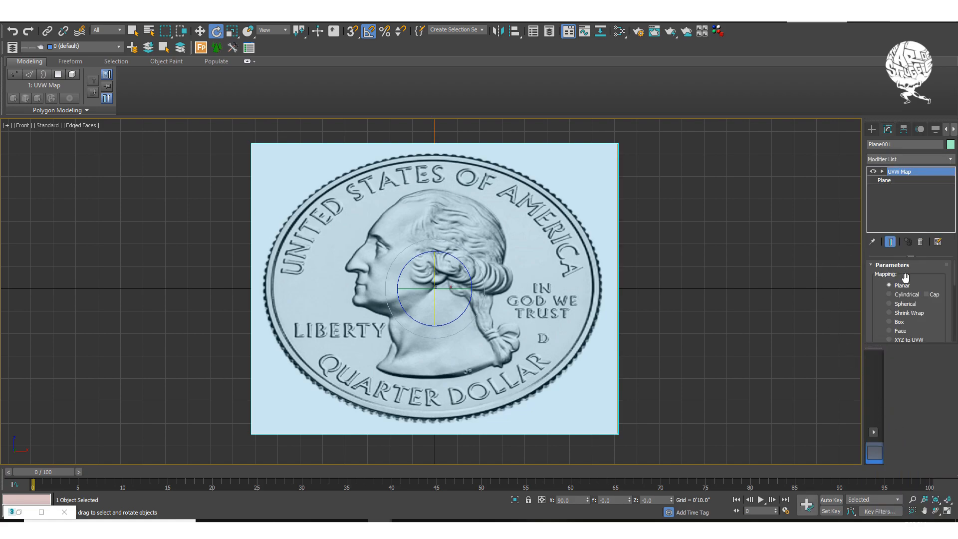
# - Use Bitmap Fit to match the planar mapping's proportions to the quarter coin image
pyautogui.scroll(-3, 898, 299)
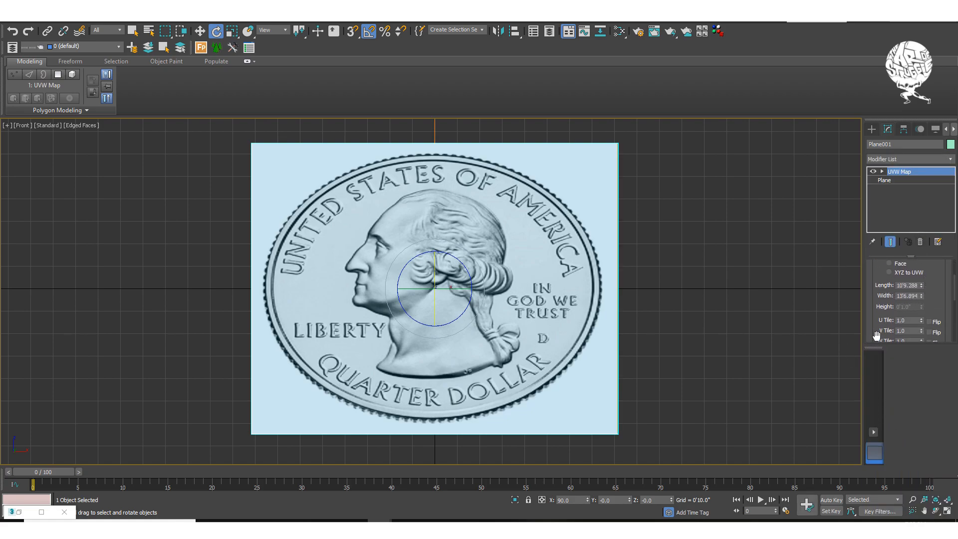
pyautogui.moveTo(877, 349); pyautogui.dragTo(874, 413)
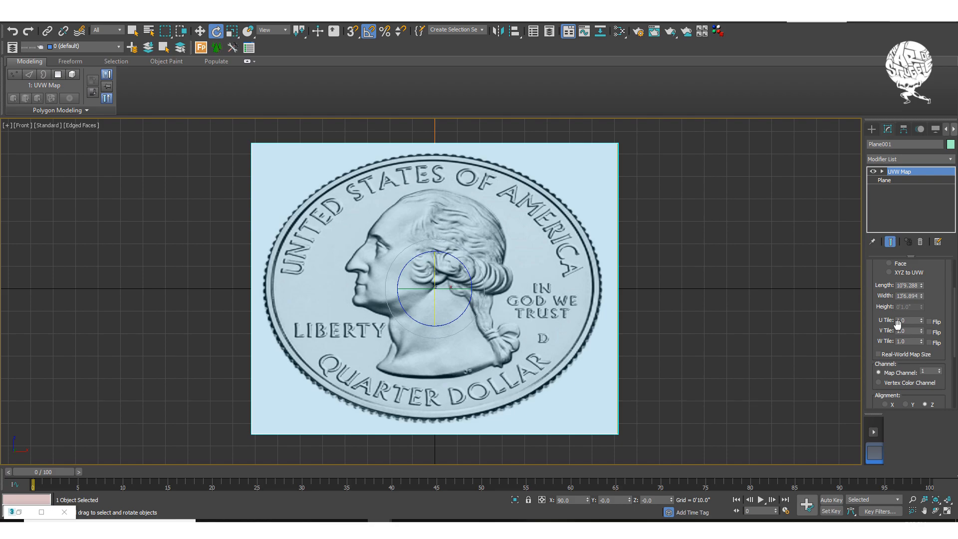
pyautogui.scroll(-3, 930, 306)
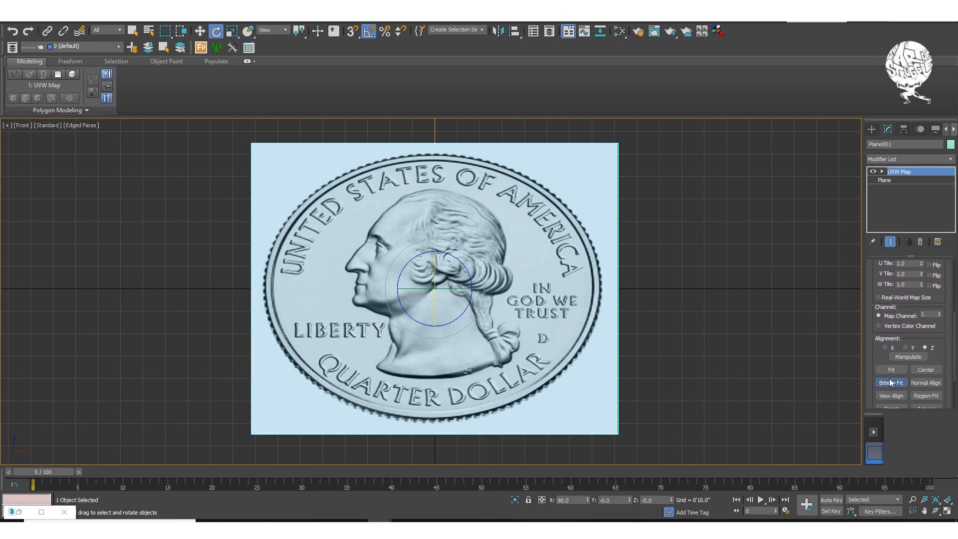
pyautogui.click(150, 103)
pyautogui.doubleClick(151, 103)
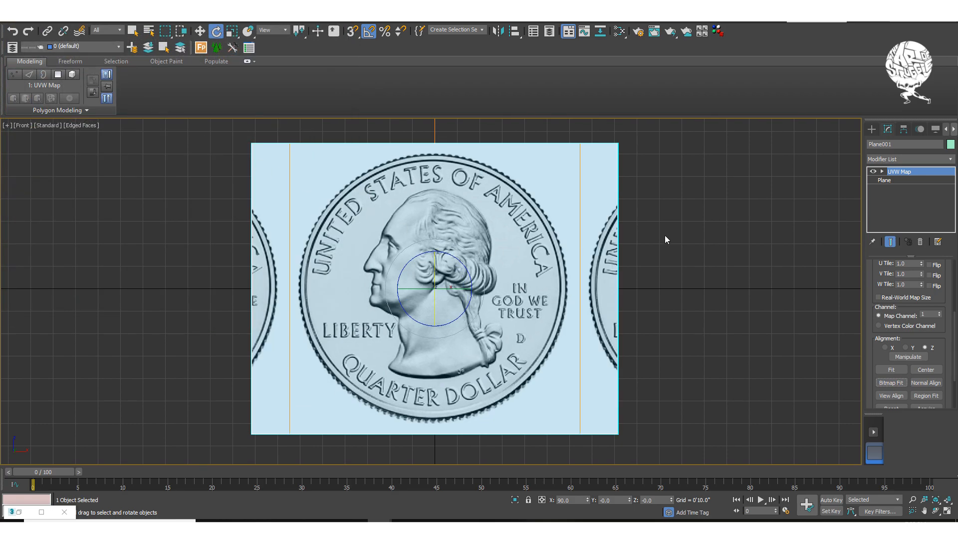
# - Reduce the base plane's width to 10'10.315" so that it frames a single coin
pyautogui.click(893, 180)
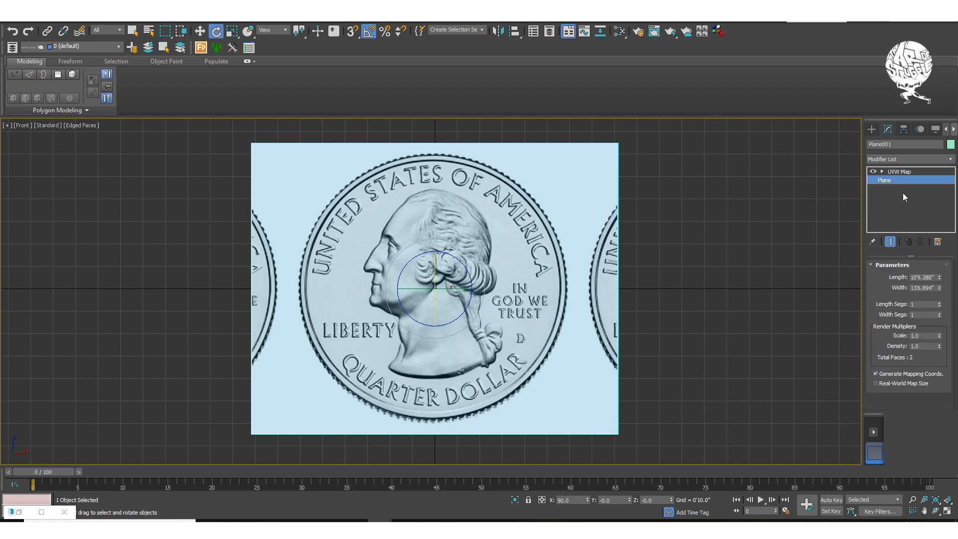
pyautogui.moveTo(939, 288); pyautogui.dragTo(922, 253)
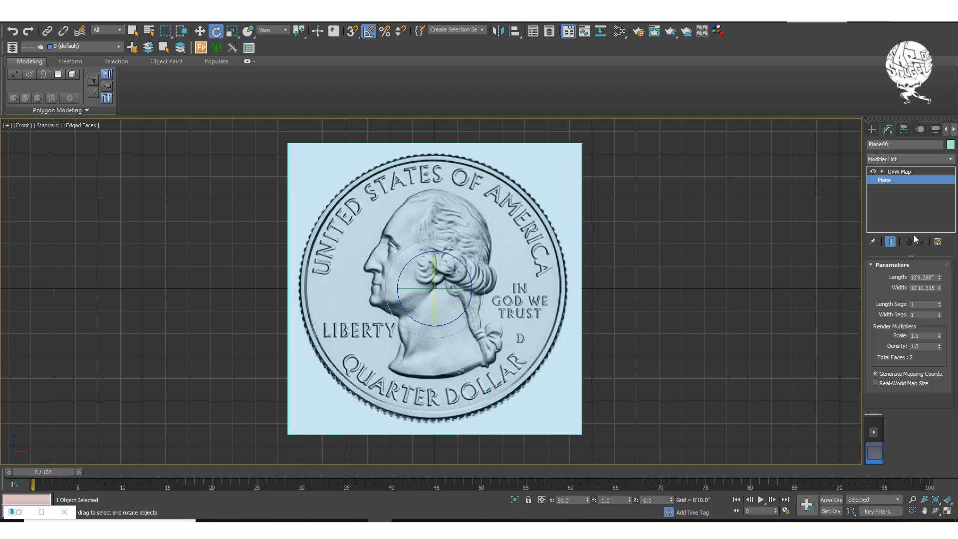
pyautogui.click(871, 129)
# - Clone the coin plane as one independent copy beside the original, at about X 11'10.9"
pyautogui.moveTo(516, 240)
pyautogui.mouseDown(button='middle')
pyautogui.moveTo(461, 229)
pyautogui.moveTo(388, 239)
pyautogui.mouseUp(button='middle')
pyautogui.press('w')
pyautogui.keyDown('shift'); pyautogui.moveTo(370, 263); pyautogui.dragTo(689, 297); pyautogui.keyUp('shift')
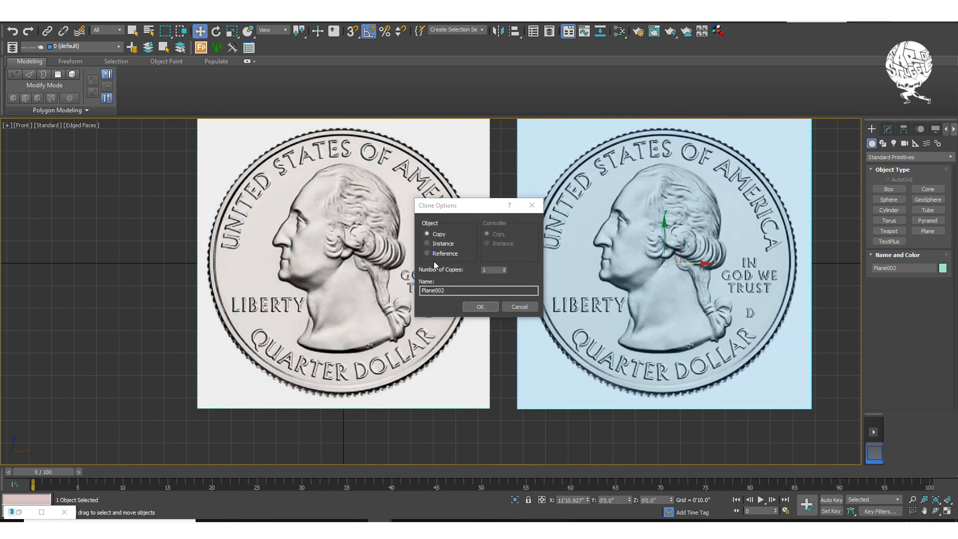
pyautogui.click(480, 306)
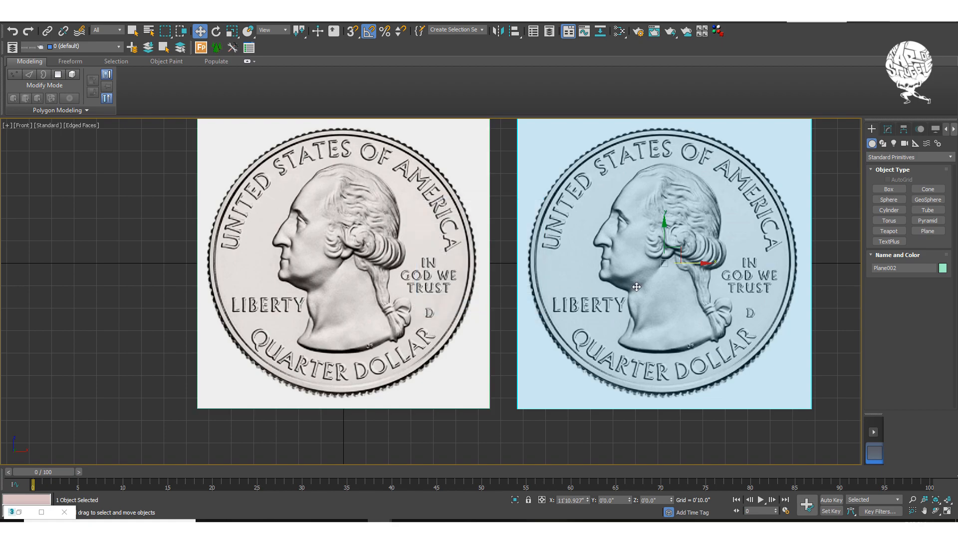
# - Duplicate the coin material together with its bitmap node in the Slate Material Editor, placing the copy below the original
pyautogui.press('m')
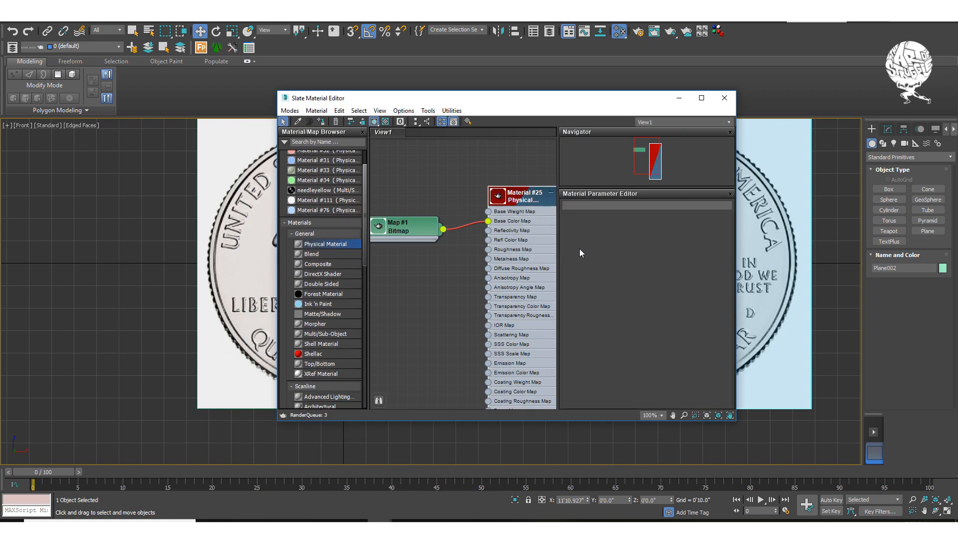
pyautogui.scroll(-3, 445, 234)
pyautogui.moveTo(445, 233)
pyautogui.mouseDown(button='middle')
pyautogui.moveTo(448, 220)
pyautogui.moveTo(458, 224)
pyautogui.mouseUp(button='middle')
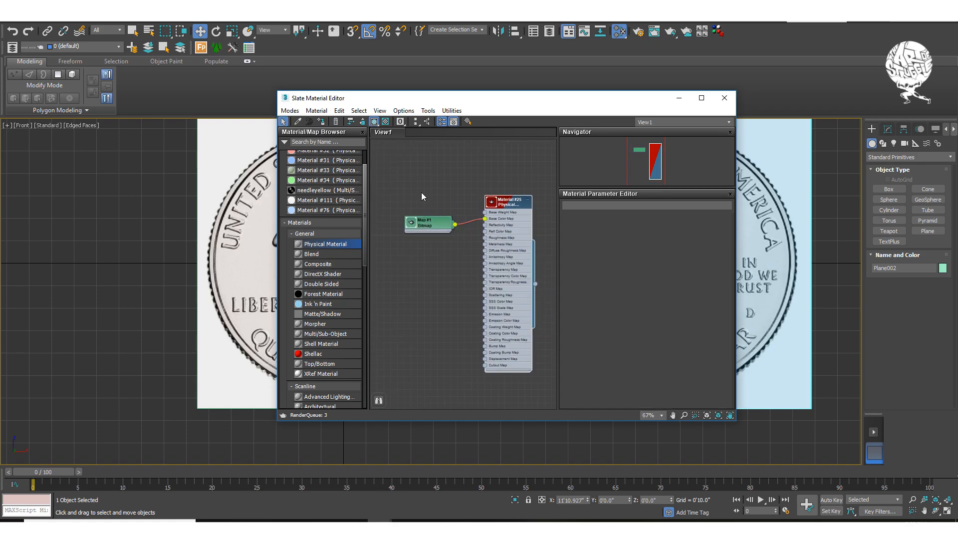
pyautogui.scroll(-3, 420, 191)
pyautogui.moveTo(417, 182); pyautogui.dragTo(492, 286)
pyautogui.scroll(-3, 496, 238)
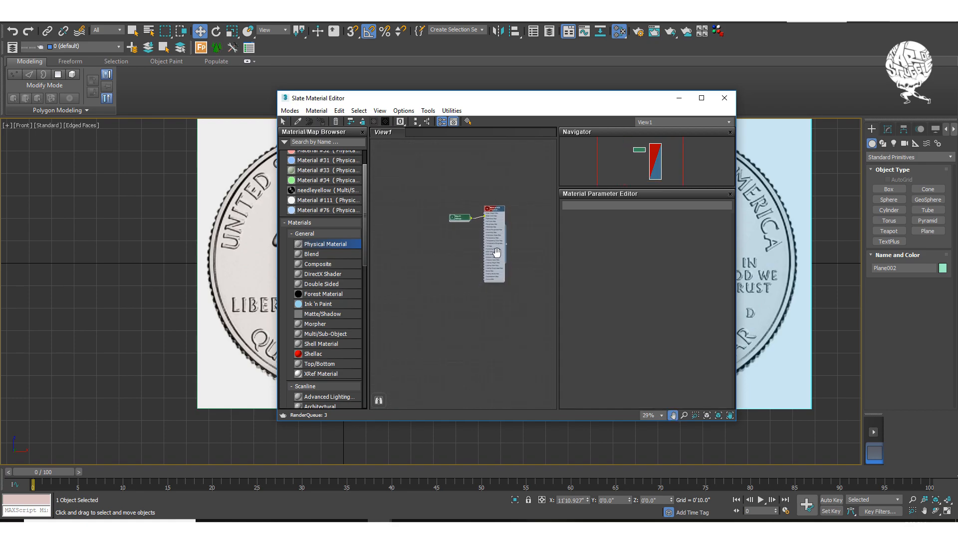
pyautogui.keyDown('shift'); pyautogui.moveTo(496, 238); pyautogui.dragTo(493, 325); pyautogui.keyUp('shift')
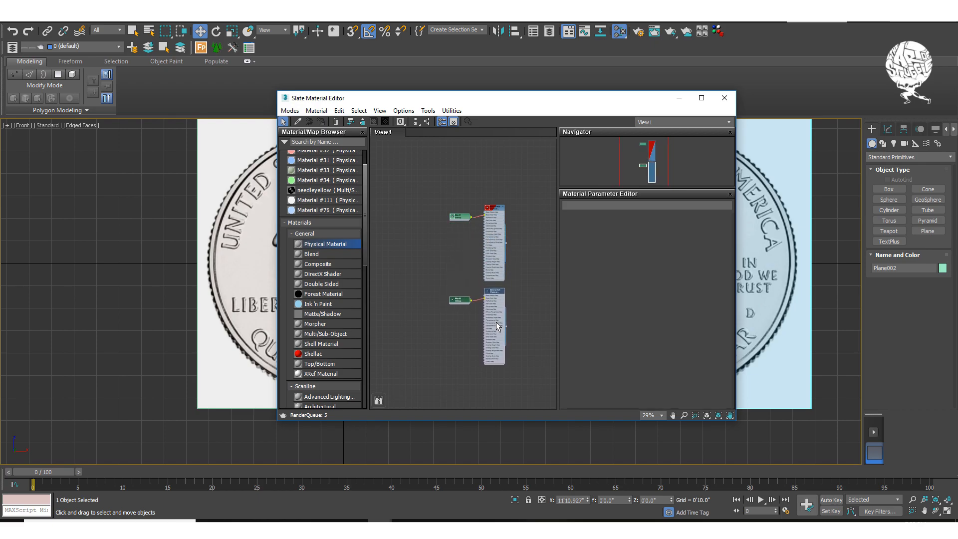
# - Replace the copied bitmap node's image with the Texas quarter file 51GEhdnuzXL._SX342_ from the refs folder
pyautogui.doubleClick(459, 298)
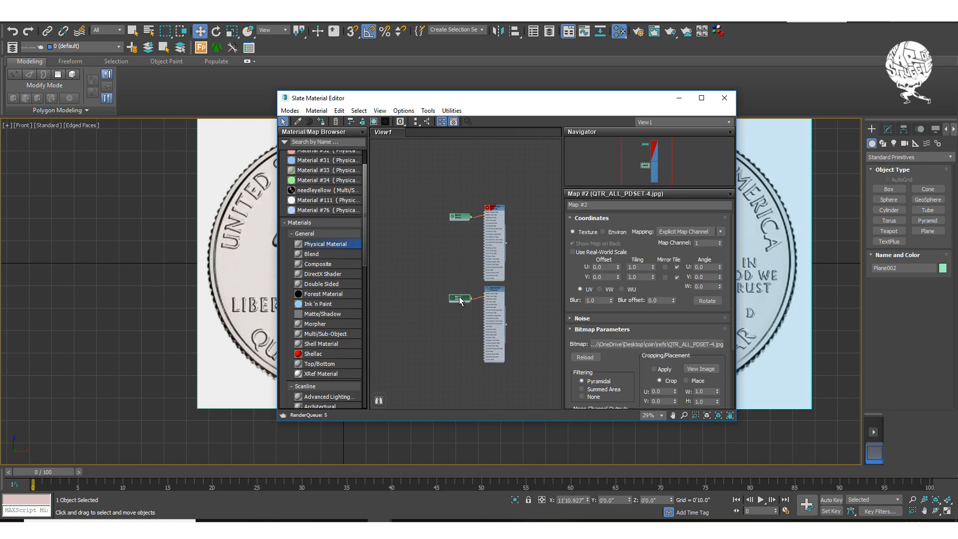
pyautogui.click(615, 344)
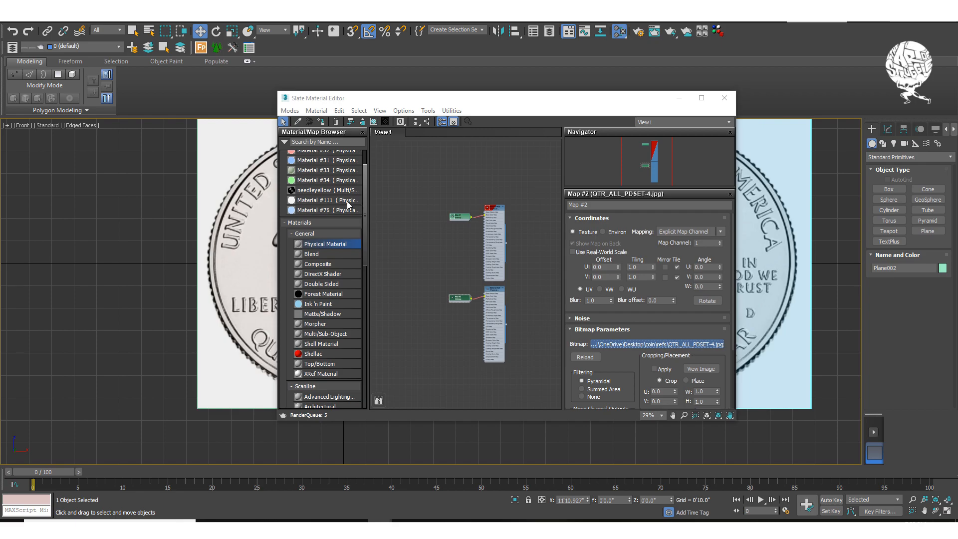
pyautogui.click(365, 212)
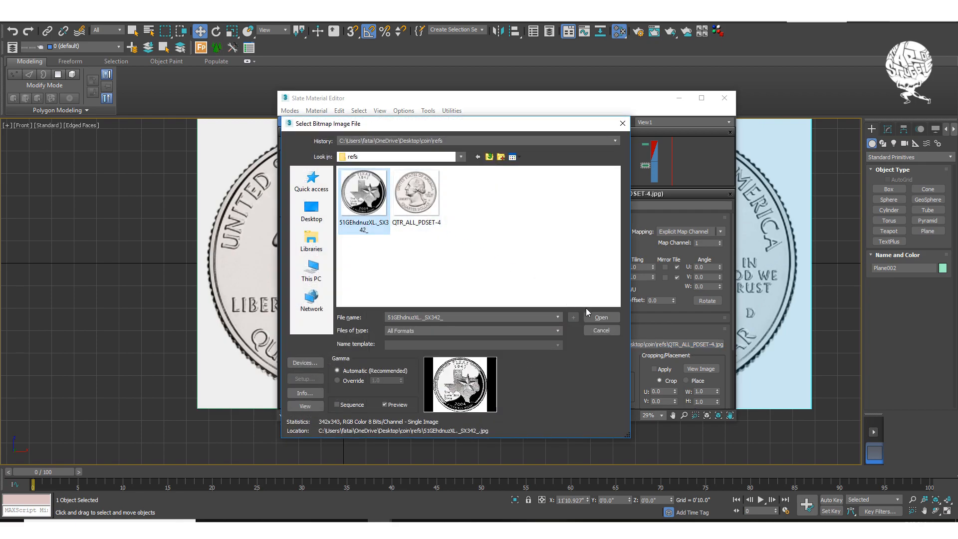
pyautogui.click(605, 320)
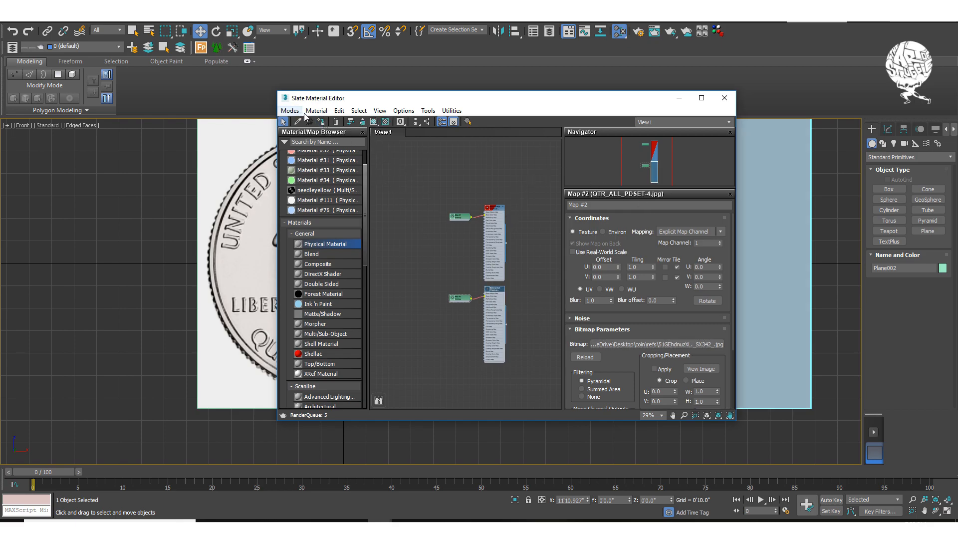
# - Show the copied material's Texas map shaded on the second plane, minimise the material editor and deselect the plane
pyautogui.click(374, 122)
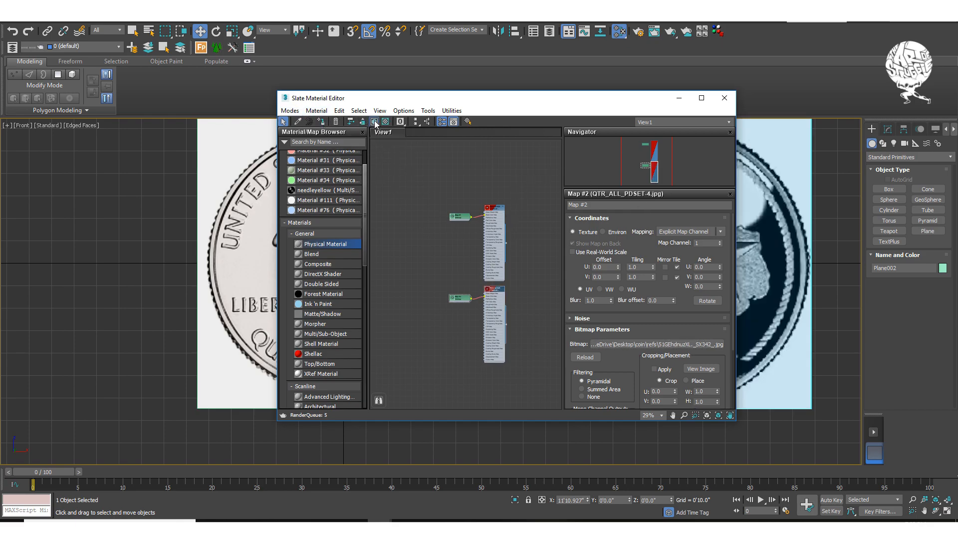
pyautogui.click(678, 98)
pyautogui.moveTo(676, 172); pyautogui.dragTo(680, 181, button='middle')
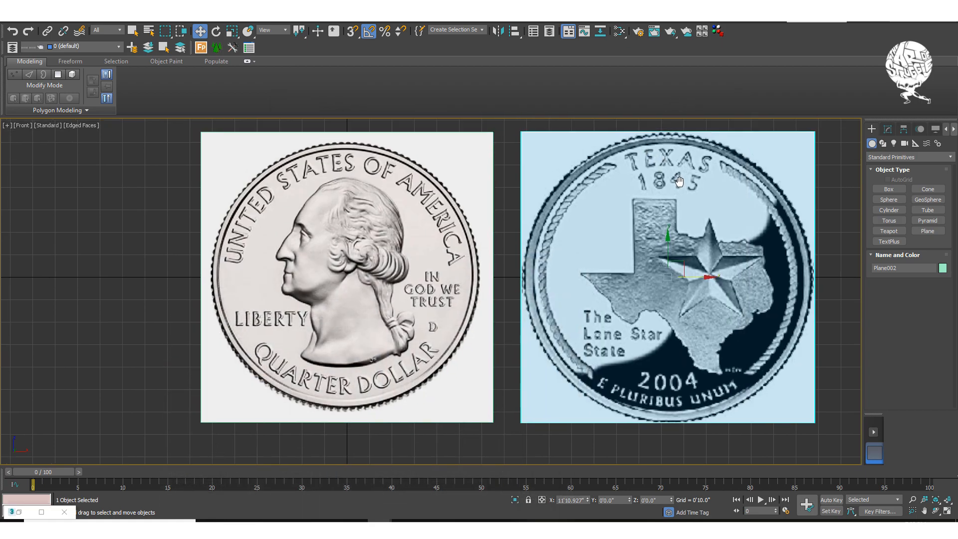
pyautogui.click(503, 199)
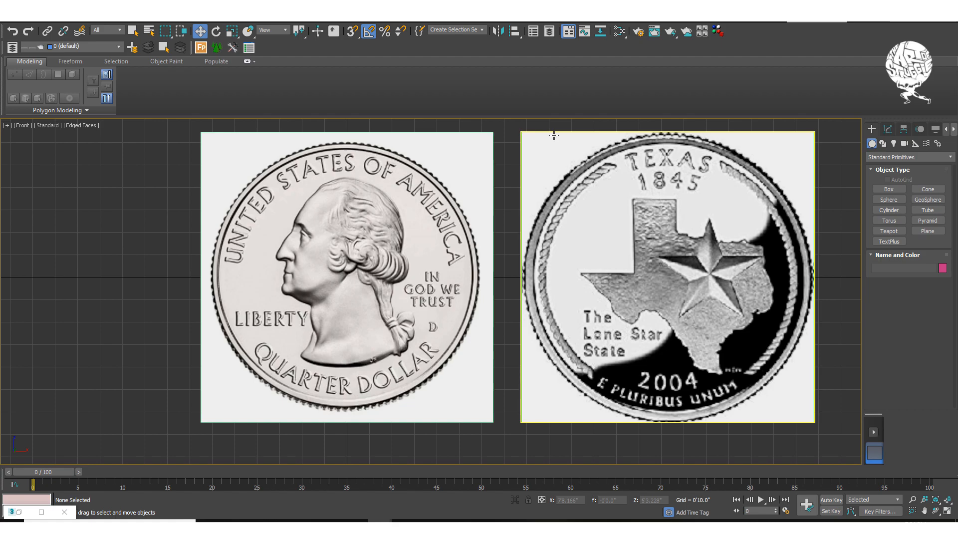
# - Disable Show Frozen in Gray in the object properties of the Washington coin plane
pyautogui.scroll(2, 545, 163)
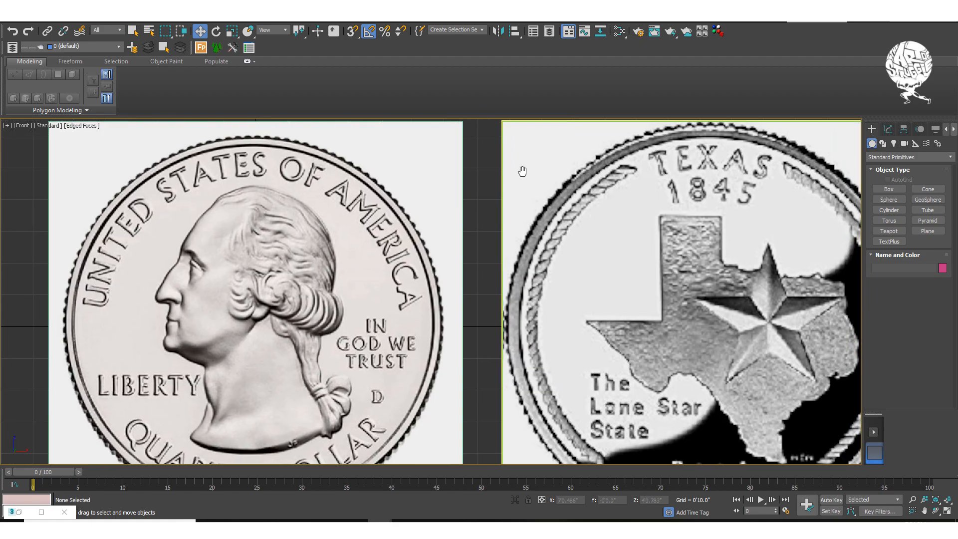
pyautogui.scroll(-5, 524, 171)
pyautogui.moveTo(506, 163); pyautogui.dragTo(503, 176, button='middle')
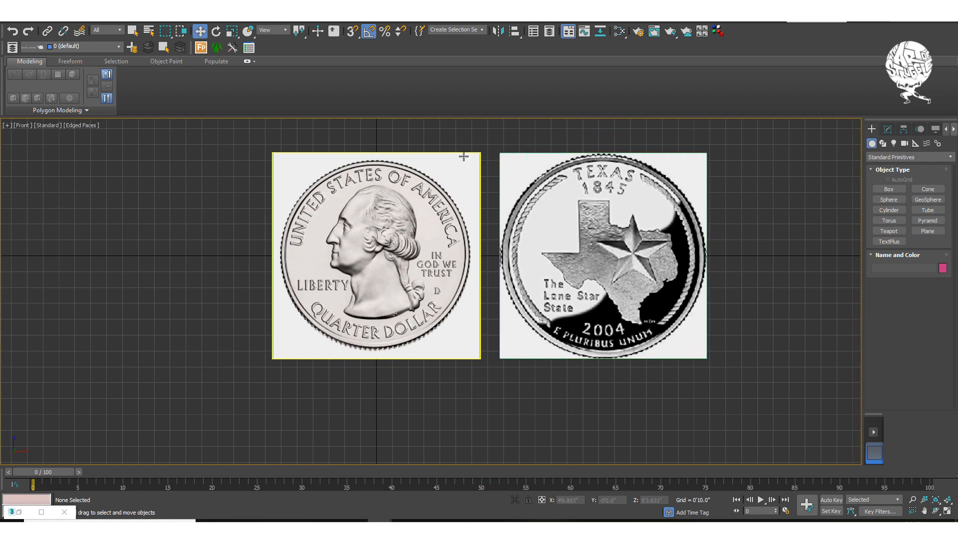
pyautogui.click(464, 157)
pyautogui.rightClick(464, 160)
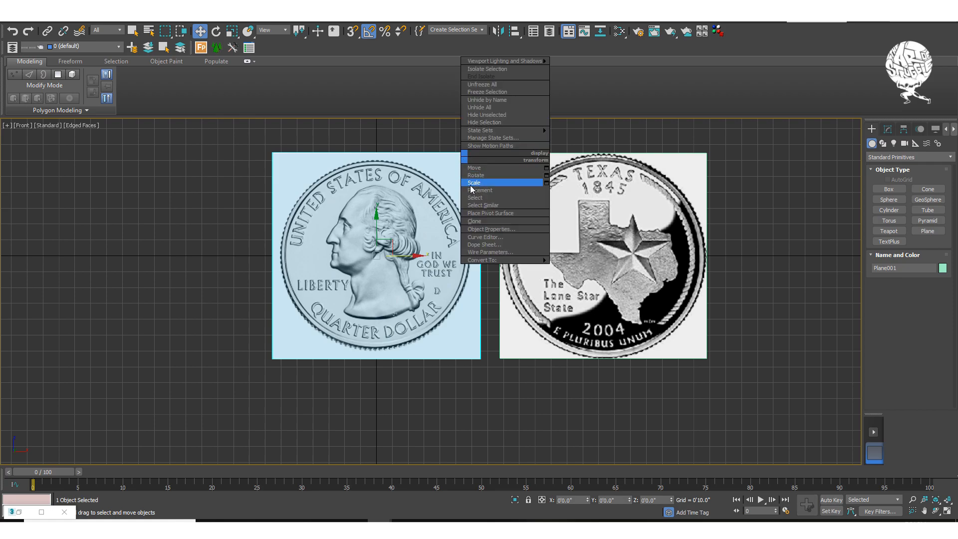
pyautogui.click(503, 228)
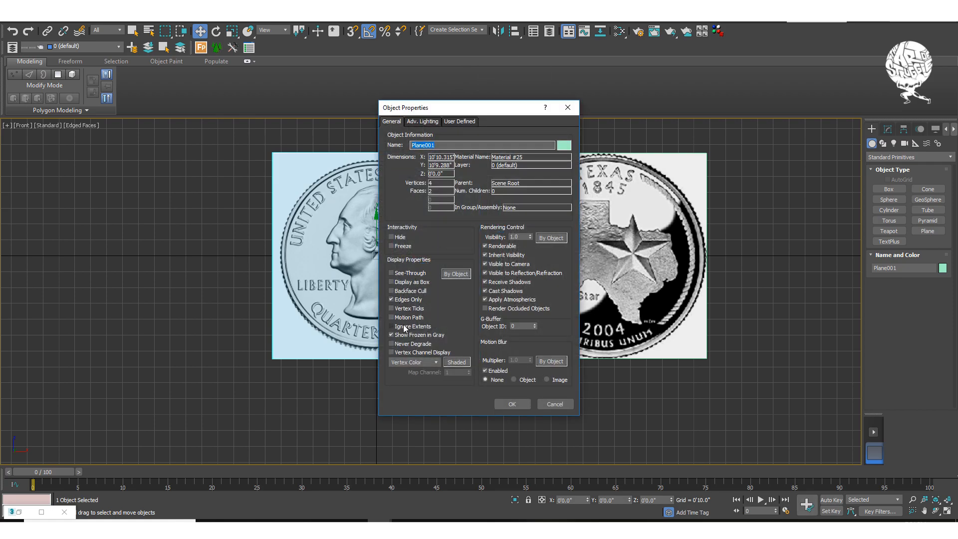
pyautogui.click(391, 335)
pyautogui.click(516, 404)
# - Disable Show Frozen in Gray in the object properties of the Texas coin plane
pyautogui.click(588, 246)
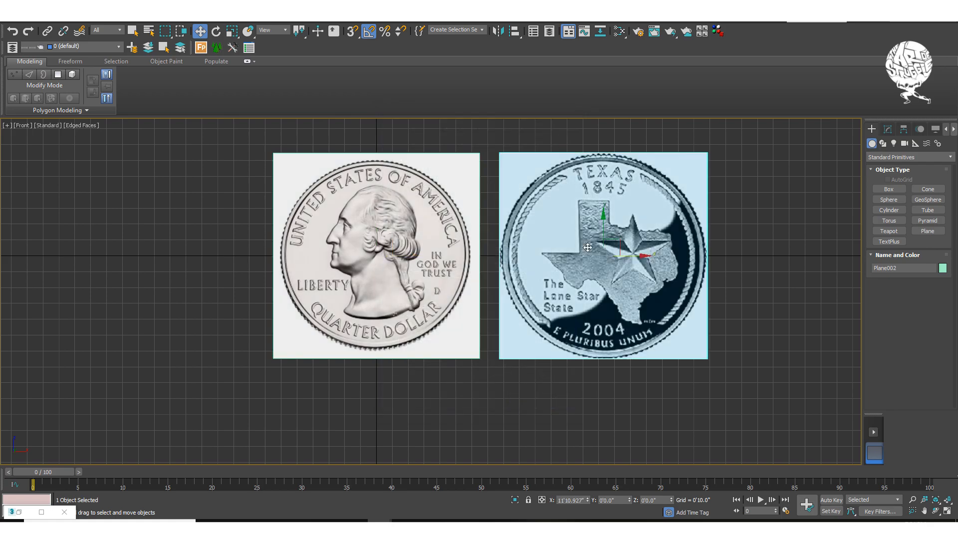
pyautogui.rightClick(588, 247)
pyautogui.click(607, 316)
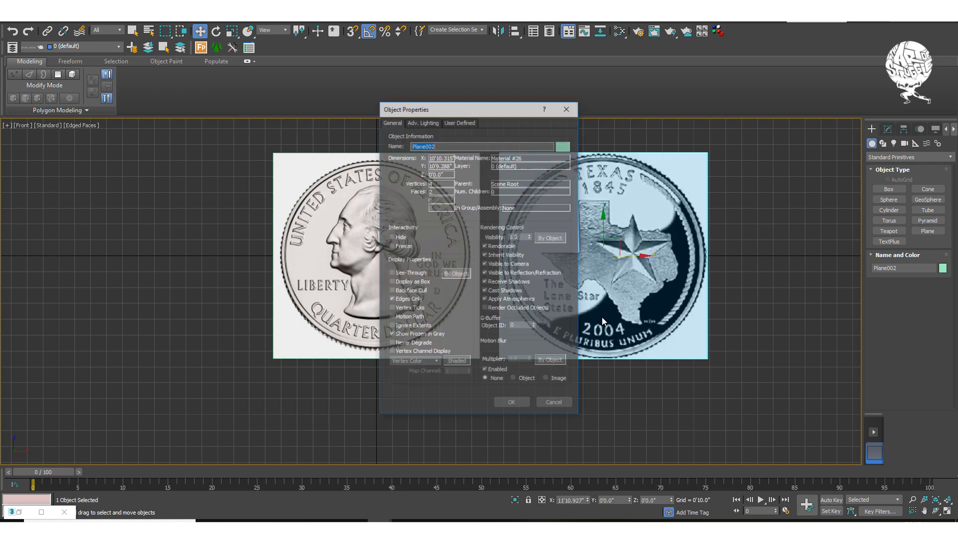
pyautogui.click(391, 334)
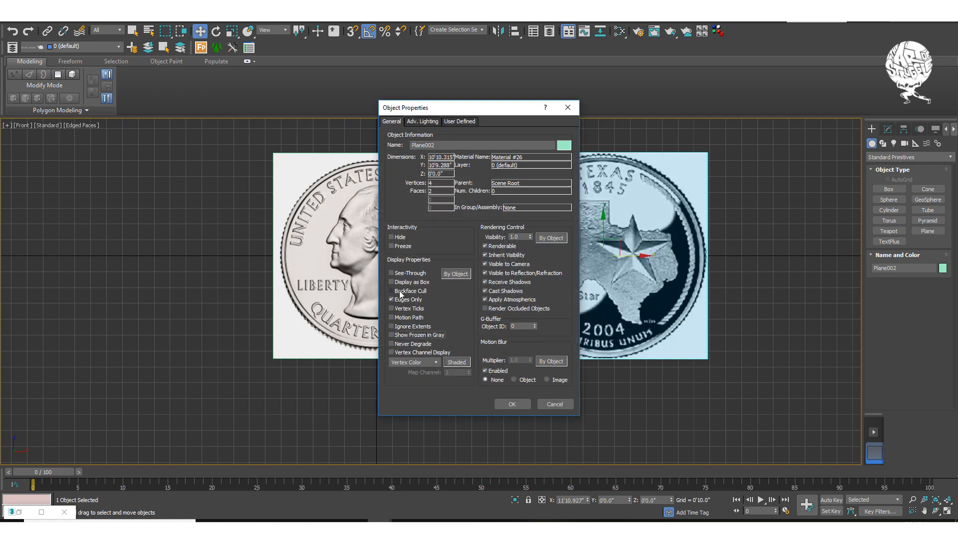
pyautogui.click(512, 404)
# - Freeze the Washington coin plane through its object properties and test whether the planes can still be box-selected
pyautogui.click(399, 258)
pyautogui.rightClick(402, 262)
pyautogui.click(437, 335)
pyautogui.click(391, 246)
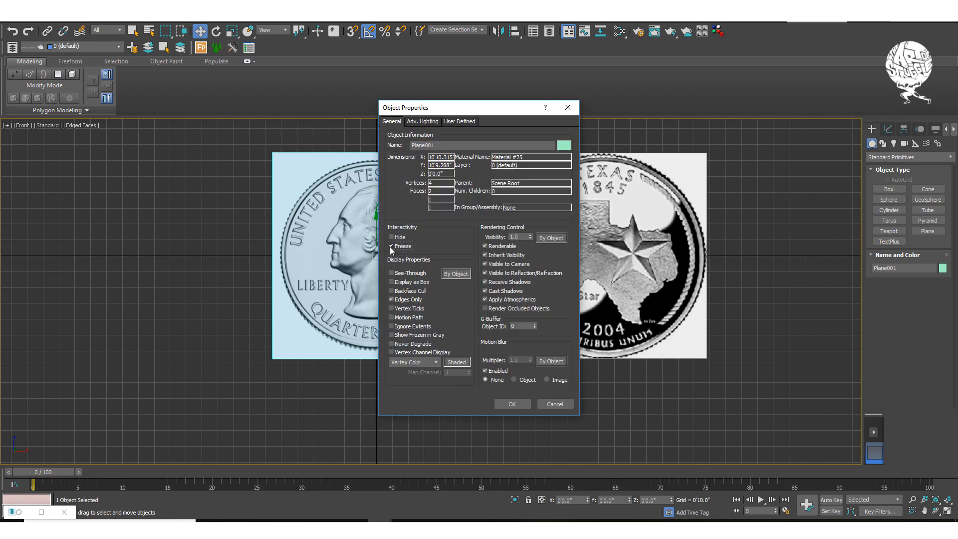
pyautogui.click(511, 404)
pyautogui.moveTo(610, 228); pyautogui.dragTo(331, 182)
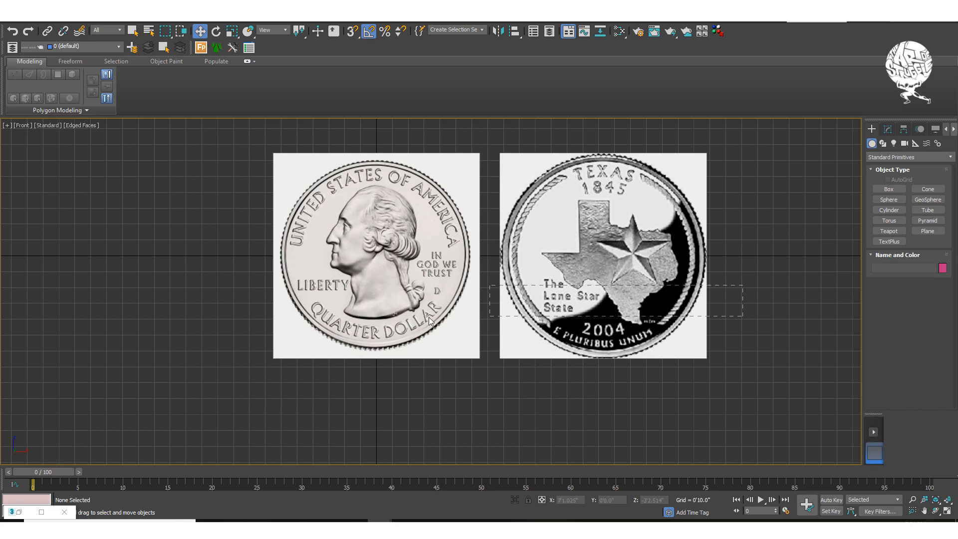
# - Create a cylinder centred on the Washington coin, with a radius of about 5'3.58" and a height of about 0'5.56"
pyautogui.moveTo(674, 166); pyautogui.dragTo(680, 169, button='middle')
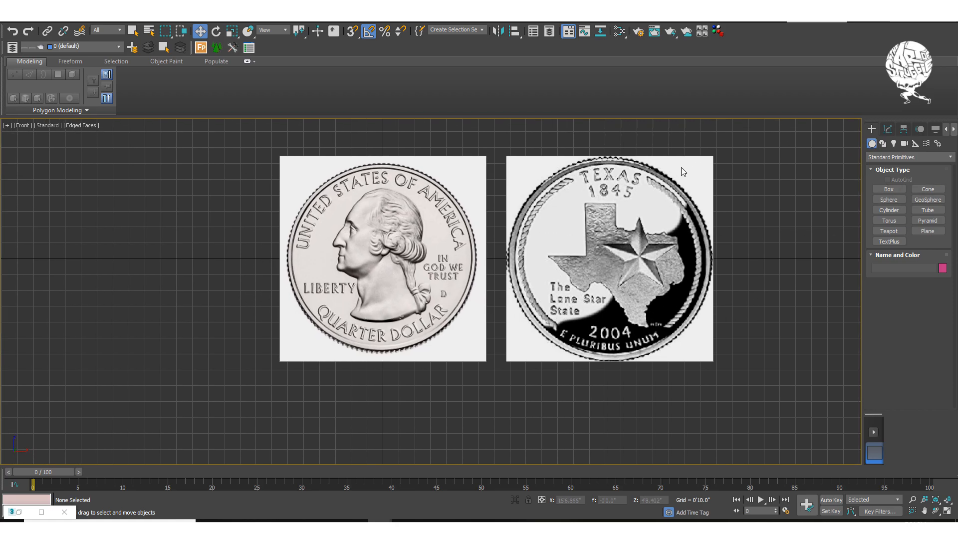
pyautogui.click(891, 210)
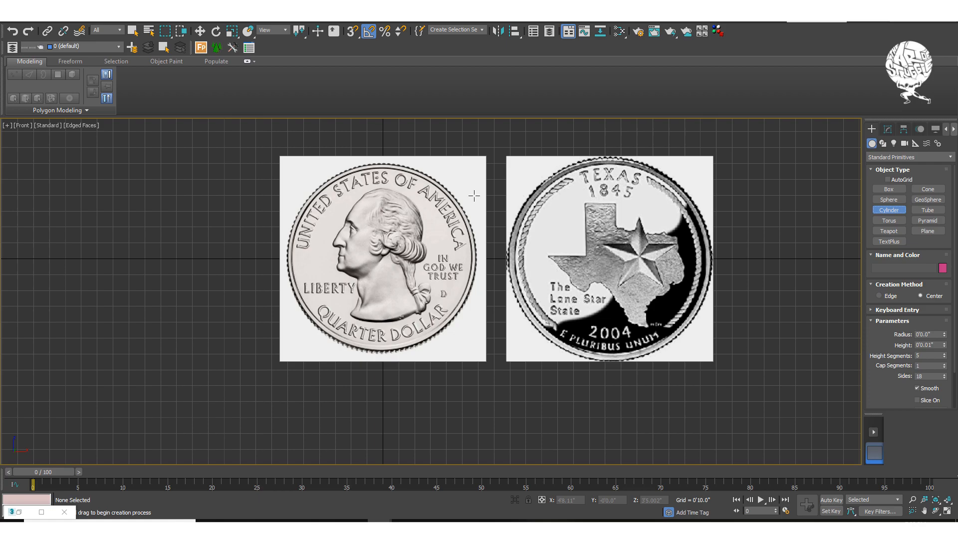
pyautogui.scroll(-3, 377, 257)
pyautogui.scroll(10, 445, 256)
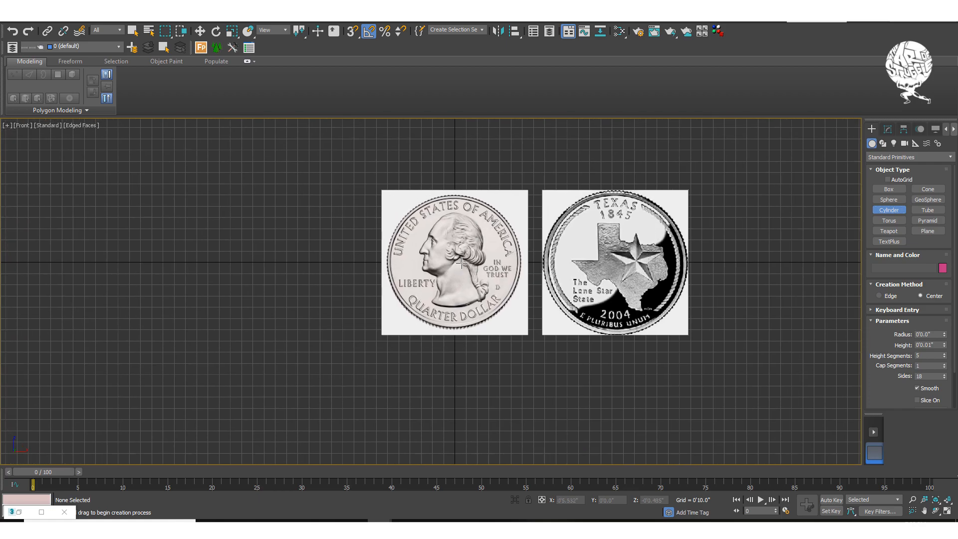
pyautogui.scroll(-3, 499, 264)
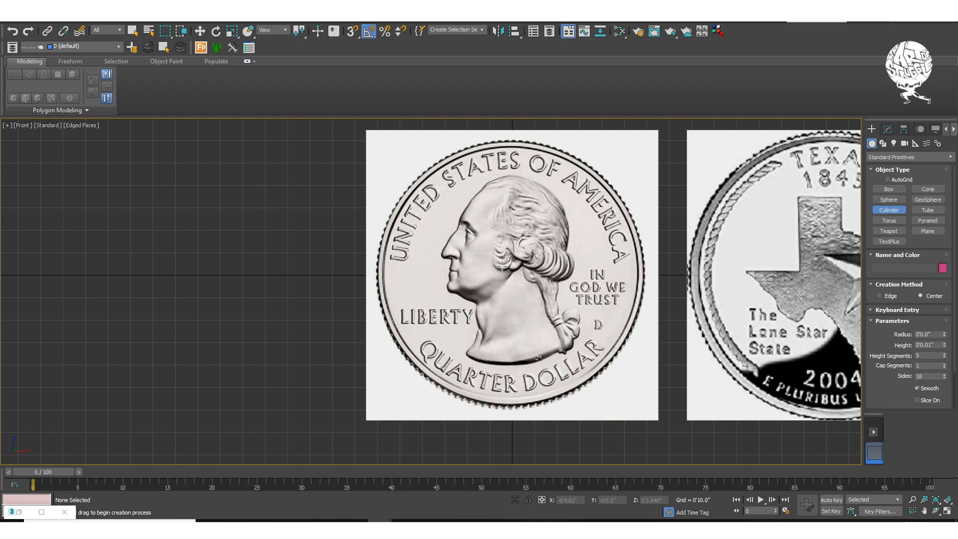
pyautogui.moveTo(502, 266); pyautogui.dragTo(623, 341)
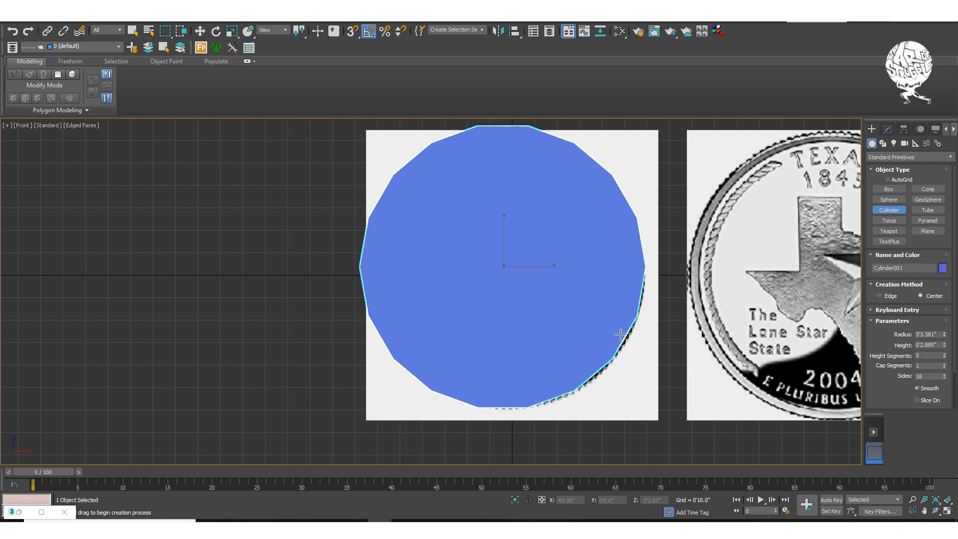
pyautogui.keyDown('alt'); pyautogui.moveTo(617, 330); pyautogui.dragTo(627, 346, button='middle'); pyautogui.keyUp('alt')
pyautogui.click(627, 347)
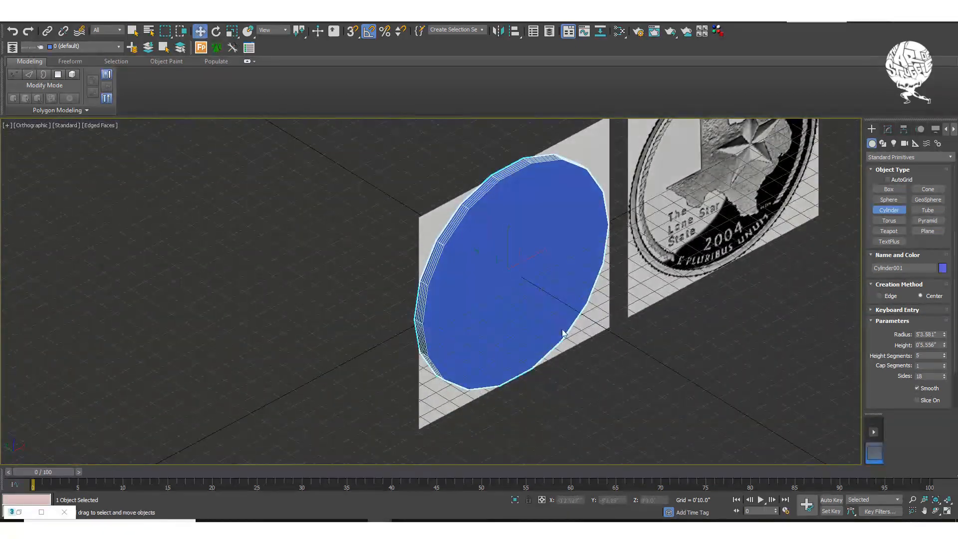
pyautogui.press('w')
# - In the Front view, make the cylinder see-through and align it over the coin at about X -0'1.17", Z 0'0.87"
pyautogui.press('f')
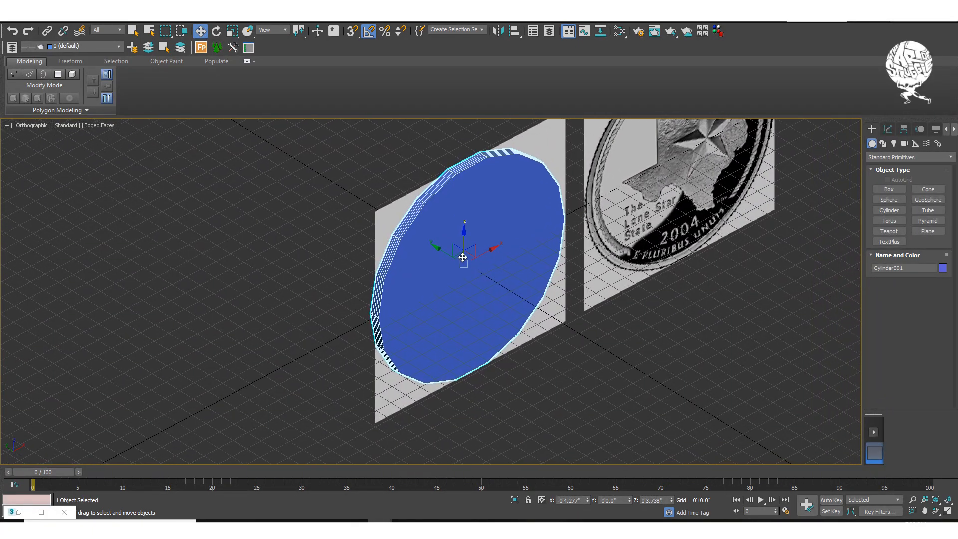
pyautogui.moveTo(456, 252); pyautogui.dragTo(440, 254, button='middle')
pyautogui.moveTo(444, 291); pyautogui.dragTo(456, 294)
pyautogui.hotkey('alt', 'x')
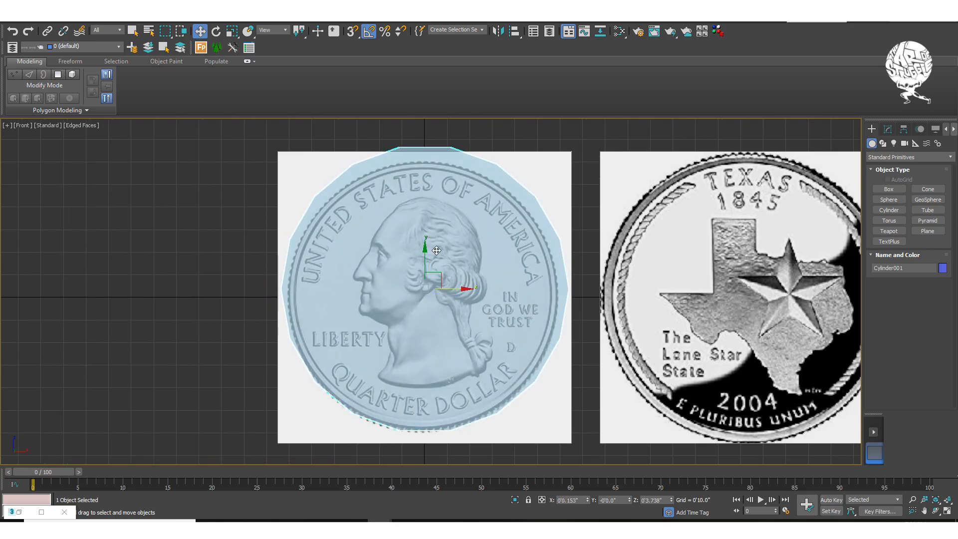
pyautogui.moveTo(427, 258); pyautogui.dragTo(425, 261)
pyautogui.moveTo(461, 295); pyautogui.dragTo(458, 296)
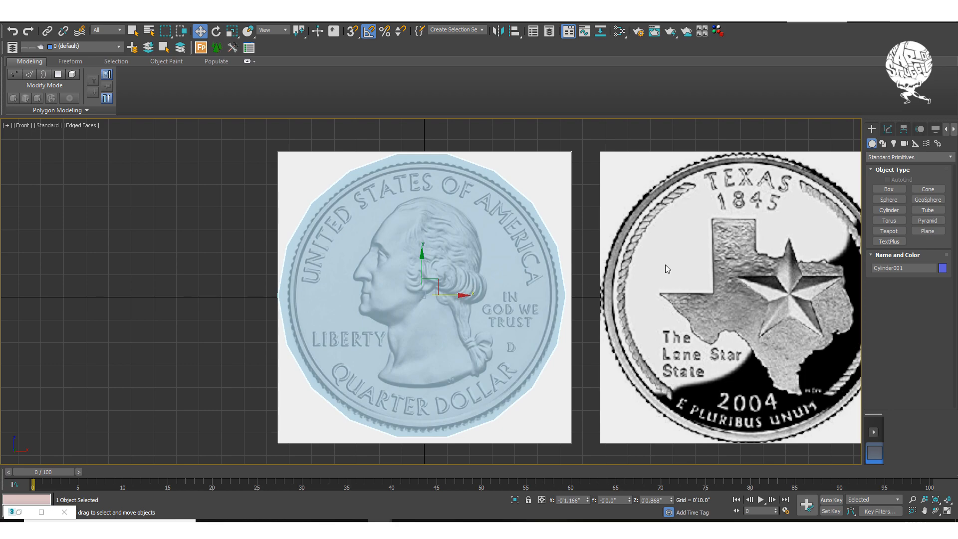
# - Reduce the cylinder's radius to 4'11.766" to fit the coin's outer edge
pyautogui.click(892, 130)
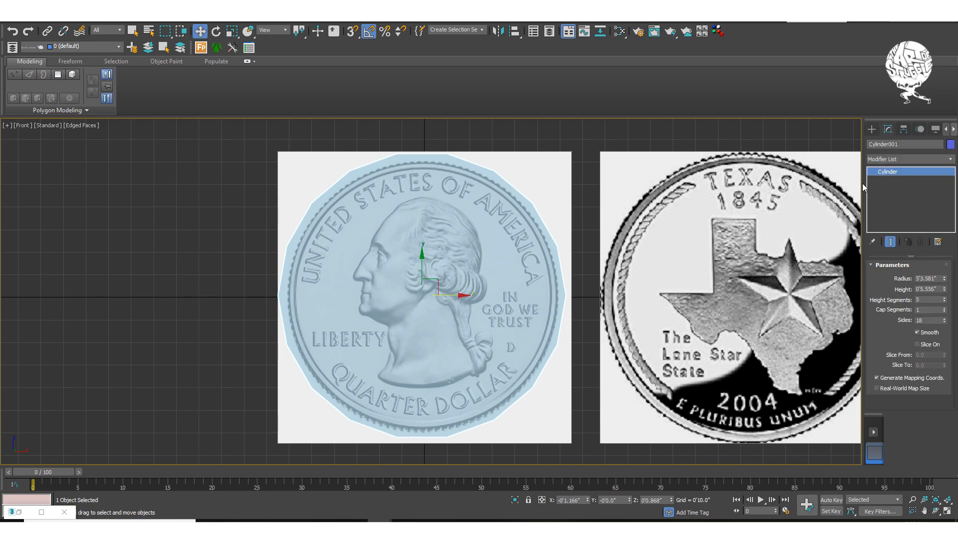
pyautogui.click(945, 280)
pyautogui.moveTo(946, 284); pyautogui.dragTo(944, 282)
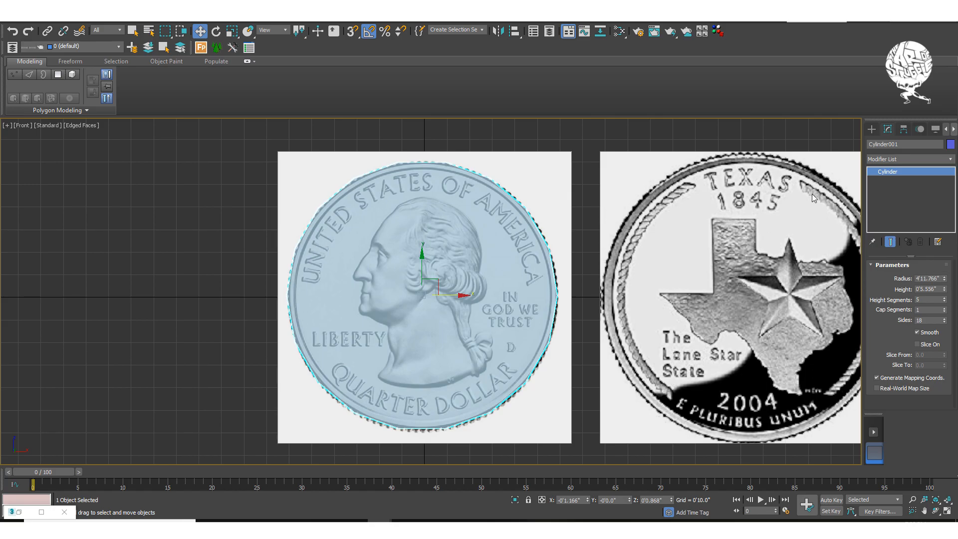
# - Set the cylinder's height segments to 1 and its sides to 29, and lower it slightly to Z 0'0.24"
pyautogui.keyDown('alt'); pyautogui.moveTo(537, 233); pyautogui.dragTo(512, 266, button='middle'); pyautogui.keyUp('alt')
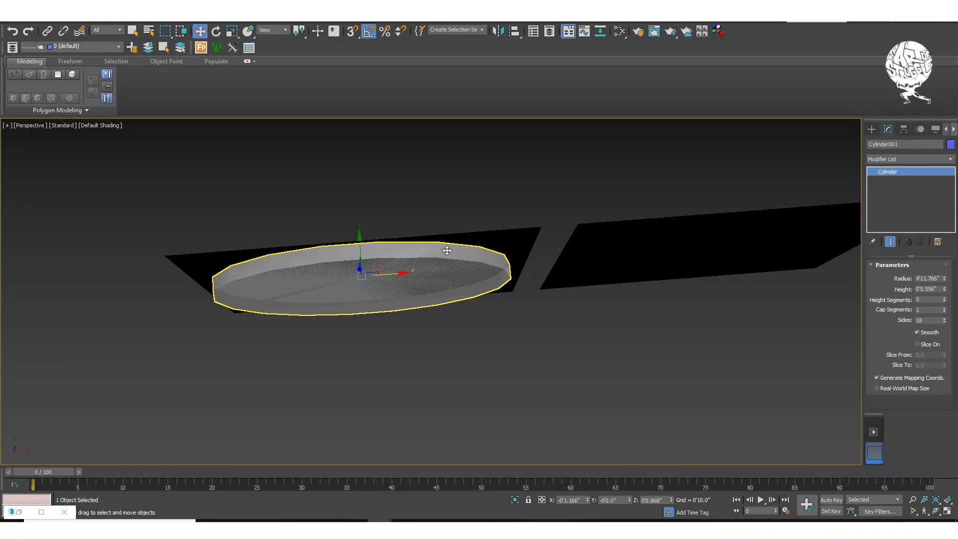
pyautogui.keyDown('alt'); pyautogui.moveTo(447, 250); pyautogui.dragTo(405, 201, button='middle'); pyautogui.keyUp('alt')
pyautogui.scroll(2, 418, 219)
pyautogui.press('f')
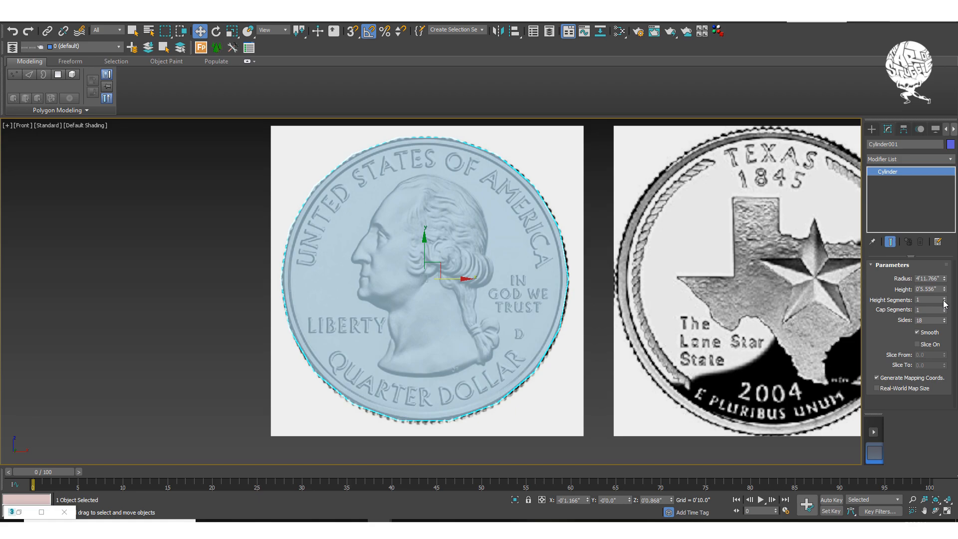
pyautogui.click(943, 319)
pyautogui.click(944, 320)
pyautogui.click(944, 319)
pyautogui.click(944, 320)
pyautogui.click(944, 320)
pyautogui.click(944, 319)
pyautogui.click(944, 319)
pyautogui.click(943, 319)
pyautogui.click(944, 318)
pyautogui.click(944, 318)
pyautogui.click(945, 319)
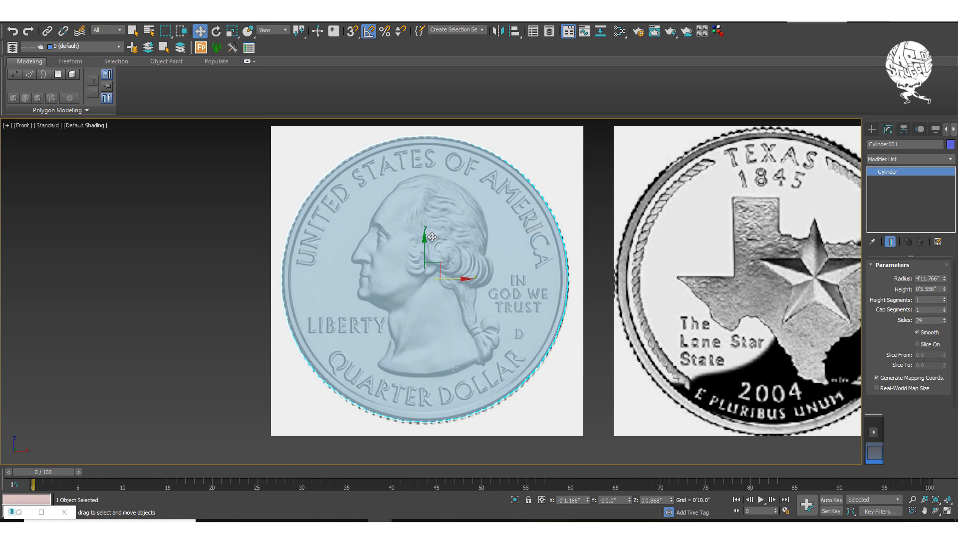
pyautogui.moveTo(425, 245); pyautogui.dragTo(424, 246)
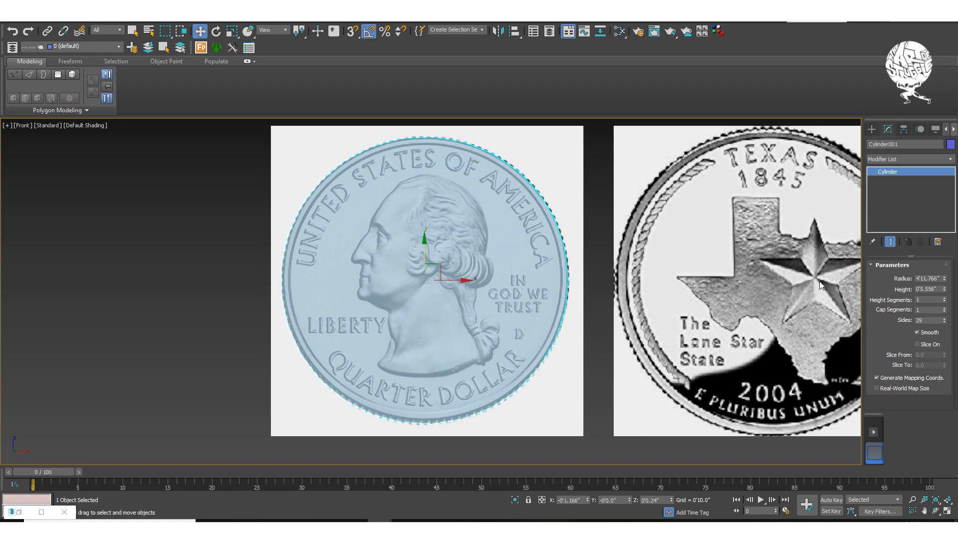
# - Reduce the cylinder's radius to 4'10.577" and recentre it over the Washington coin at about X -0'0.743", Z 0'0.863"
pyautogui.moveTo(946, 282); pyautogui.dragTo(946, 283)
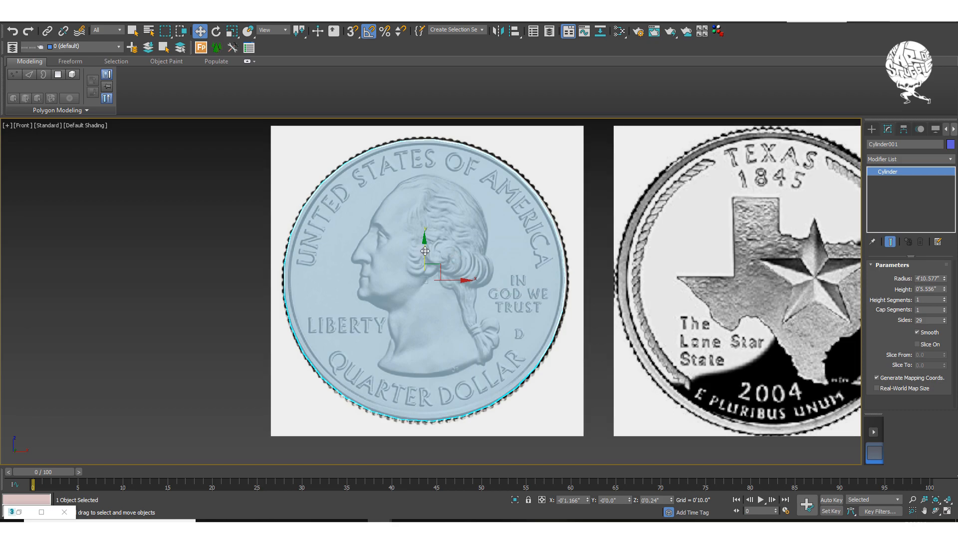
pyautogui.moveTo(425, 250); pyautogui.dragTo(450, 278)
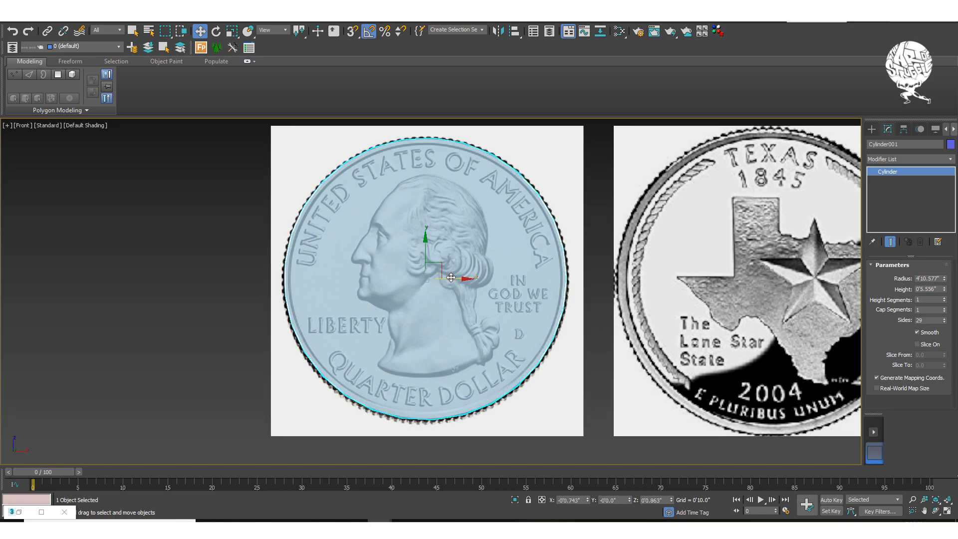
pyautogui.click(594, 196)
pyautogui.click(500, 215)
# - Thin the coin cylinder to a height of 0'2.333" and return to the Front view
pyautogui.keyDown('alt'); pyautogui.moveTo(704, 286); pyautogui.dragTo(645, 293, button='middle'); pyautogui.keyUp('alt')
pyautogui.moveTo(943, 291); pyautogui.dragTo(943, 320)
pyautogui.keyDown('alt'); pyautogui.moveTo(717, 281); pyautogui.dragTo(507, 254, button='middle'); pyautogui.keyUp('alt')
pyautogui.press('f')
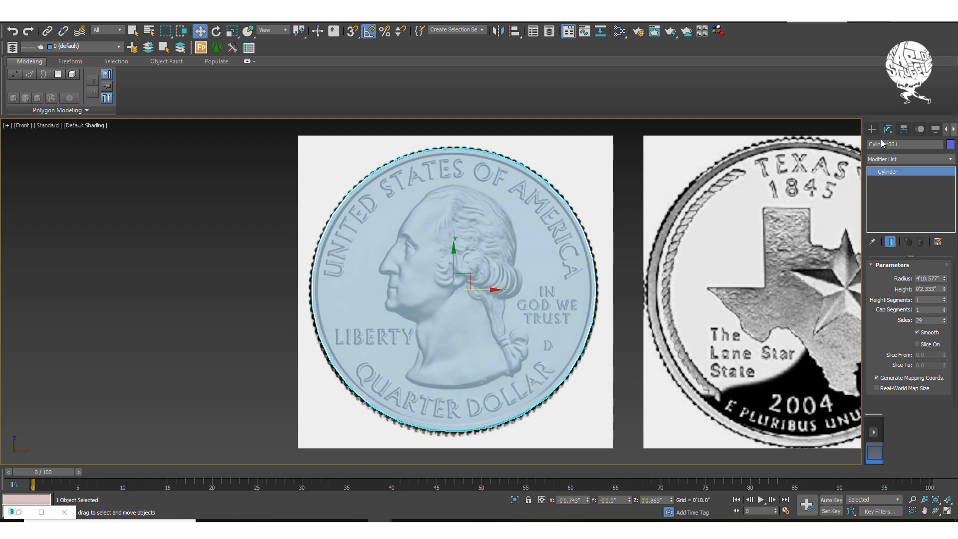
# - Start a TextPlus object with the text "UNITED STATES OF AMERICA"
pyautogui.click(871, 129)
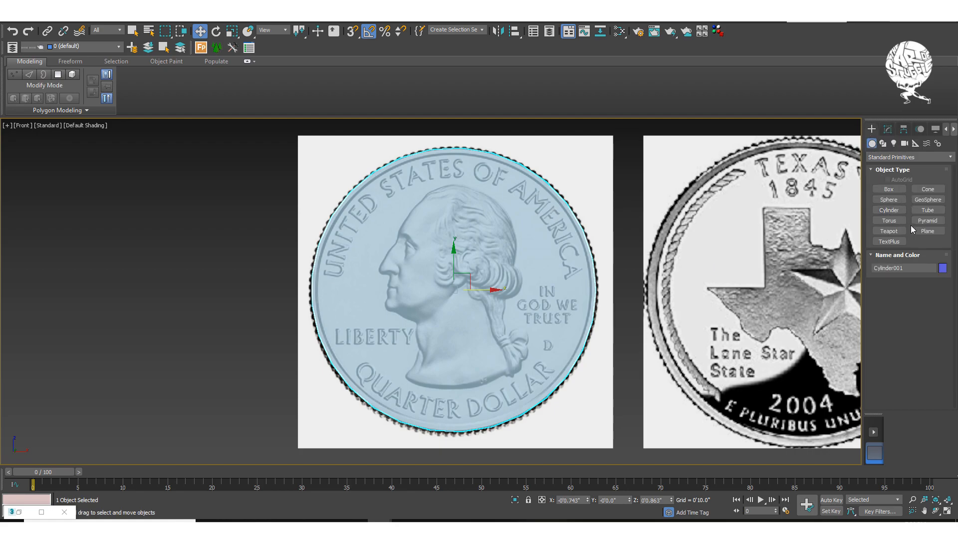
pyautogui.click(890, 242)
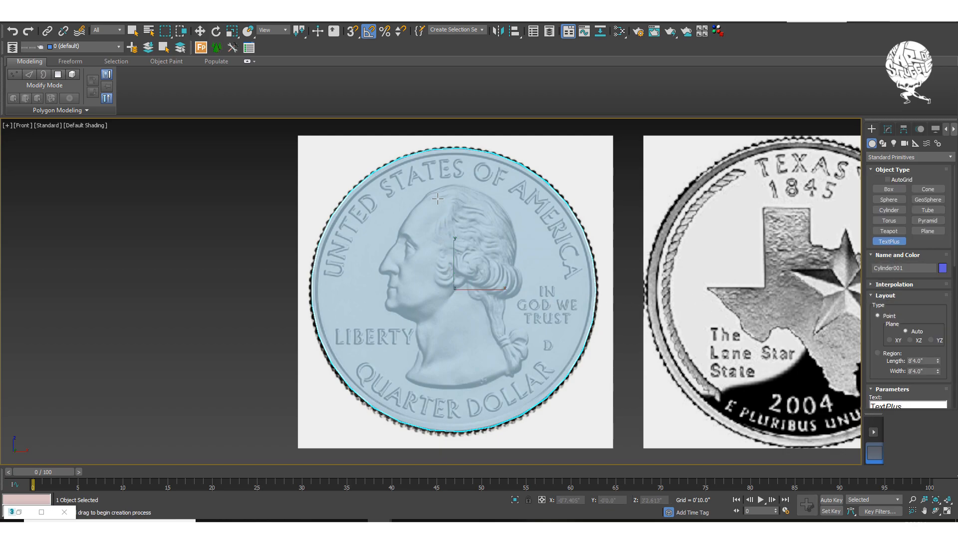
pyautogui.scroll(-3, 449, 242)
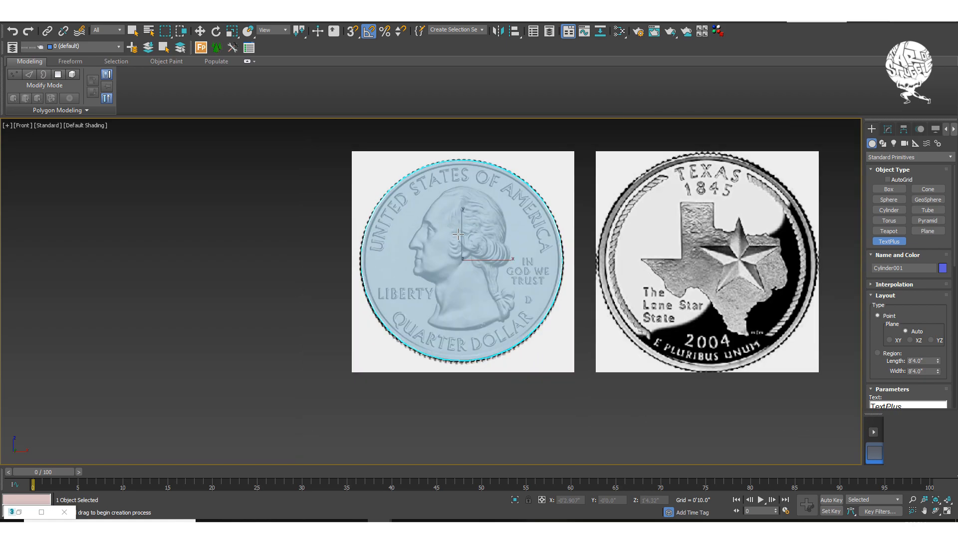
pyautogui.scroll(2, 453, 301)
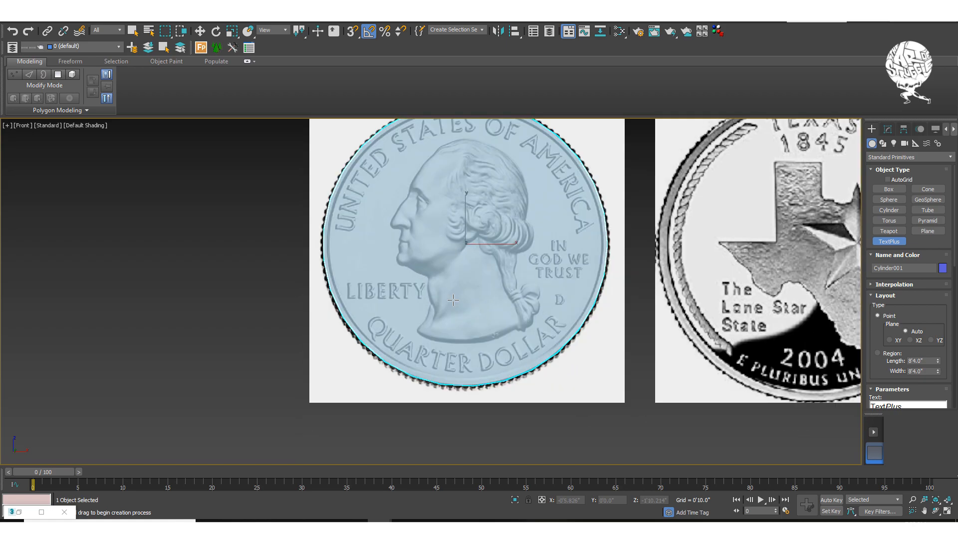
pyautogui.moveTo(459, 269); pyautogui.dragTo(463, 317, button='middle')
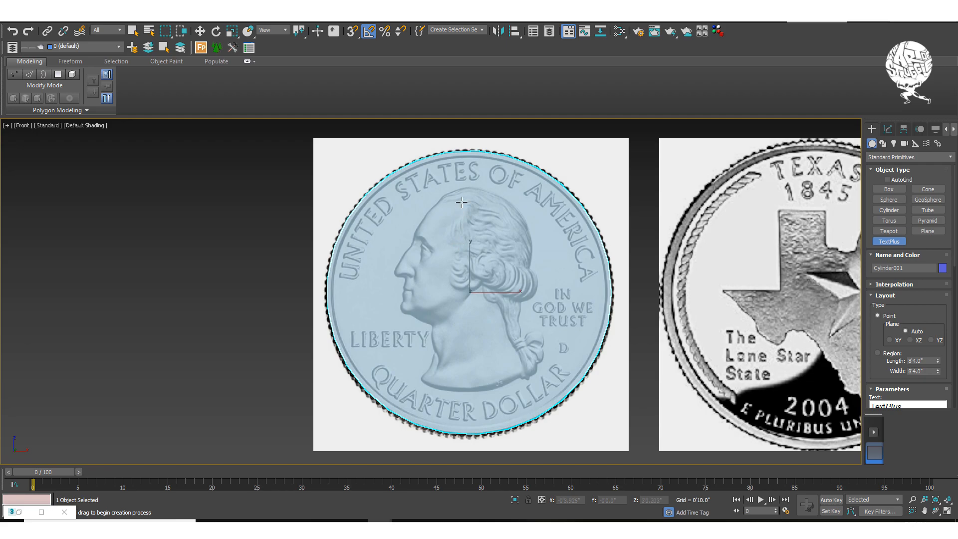
pyautogui.moveTo(463, 195); pyautogui.dragTo(467, 206, button='middle')
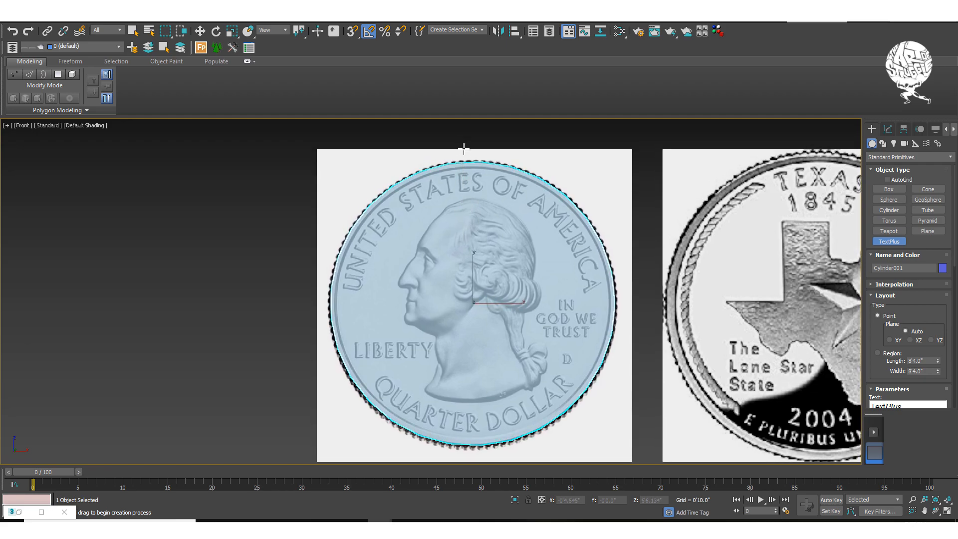
pyautogui.scroll(-2, 906, 323)
pyautogui.scroll(-3, 905, 324)
pyautogui.moveTo(908, 334); pyautogui.dragTo(868, 331)
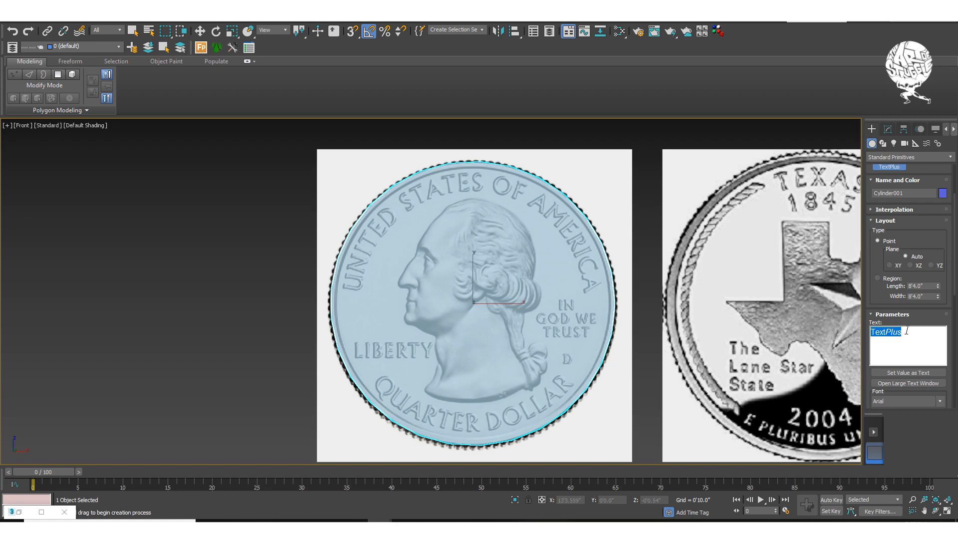
pyautogui.write('UNITED STATES')
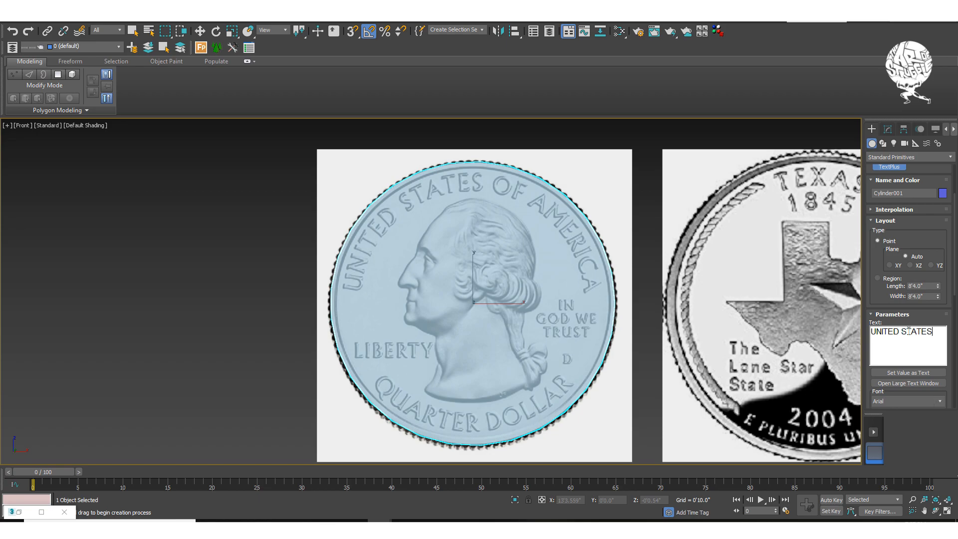
pyautogui.write(' OF AMERICA')
pyautogui.scroll(2, 921, 324)
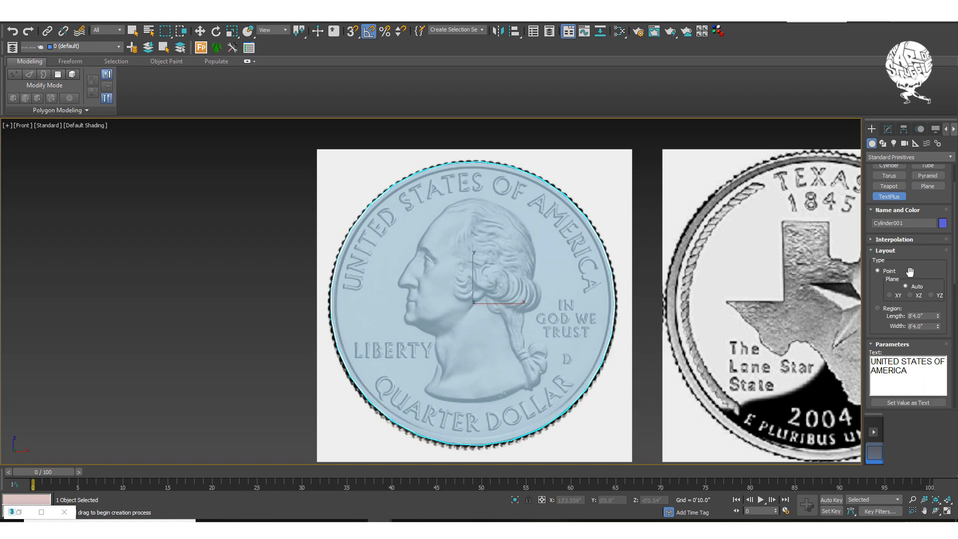
pyautogui.scroll(-2, 912, 274)
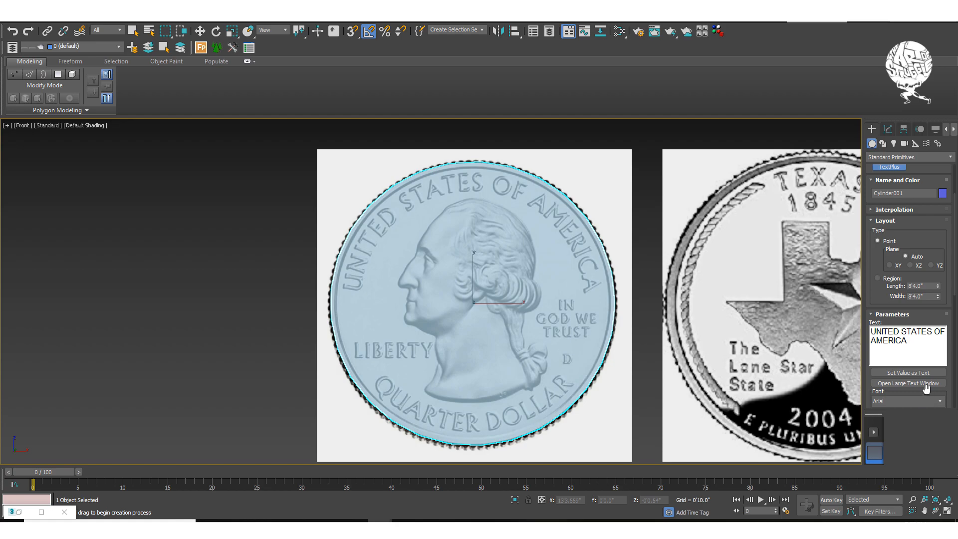
# - Try to preset the font of the unplaced TextPlus object to Times New Roman
pyautogui.click(937, 402)
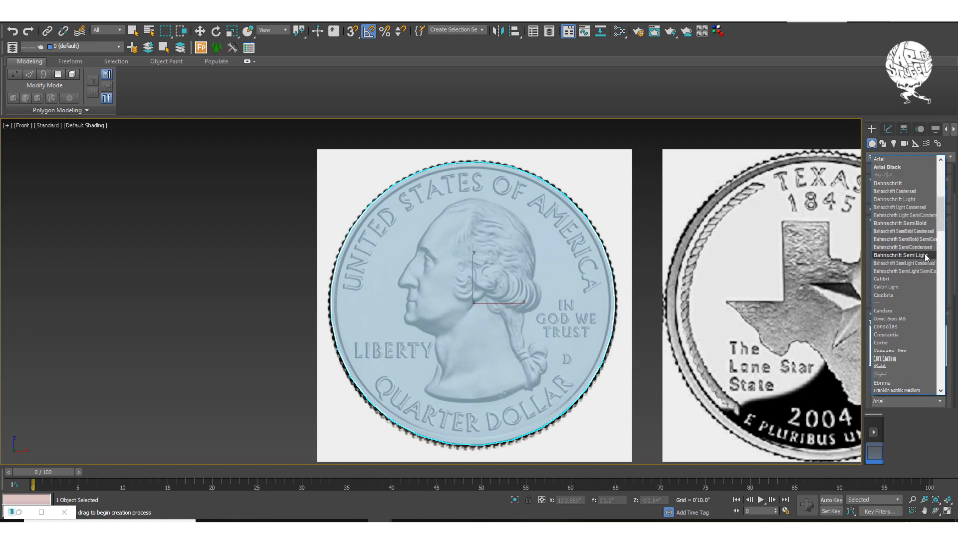
pyautogui.press('t')
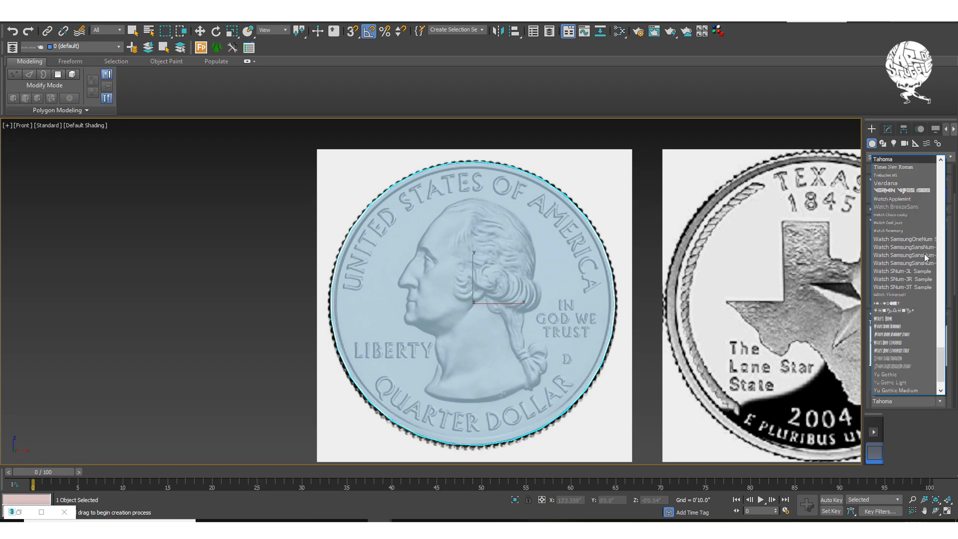
pyautogui.click(917, 165)
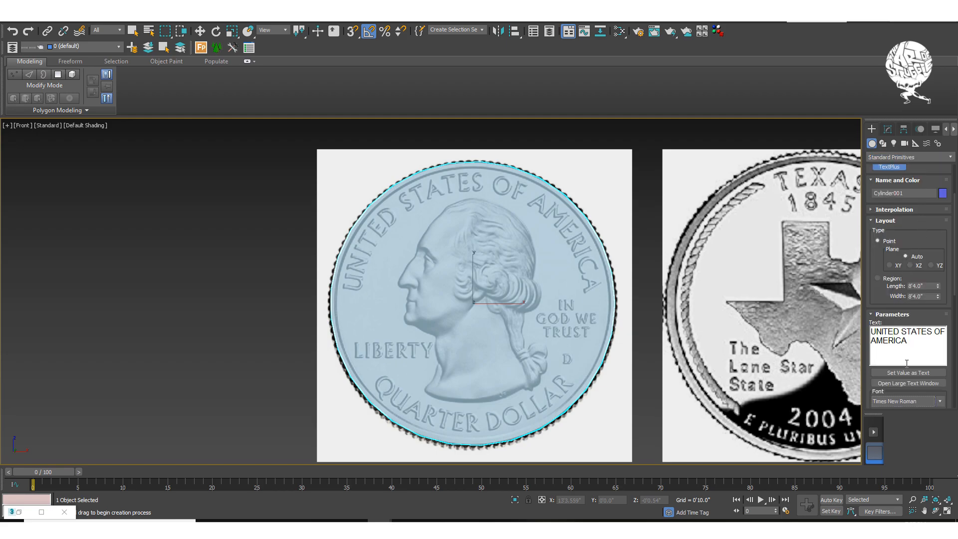
pyautogui.scroll(1, 907, 363)
pyautogui.scroll(-6, 891, 343)
pyautogui.scroll(-6, 893, 344)
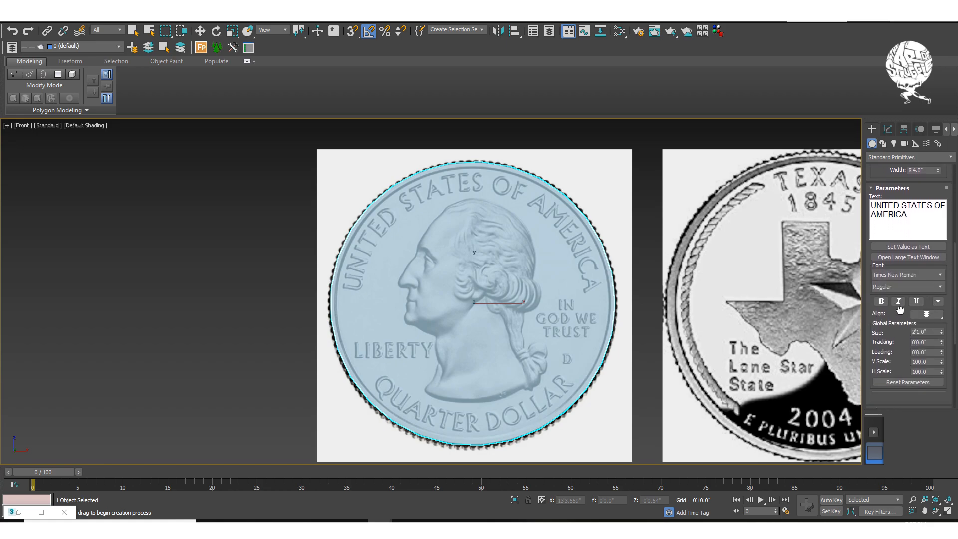
# - Place the "UNITED STATES OF AMERICA" text above the Washington coin image in the Front view
pyautogui.moveTo(905, 342); pyautogui.dragTo(903, 240)
pyautogui.moveTo(603, 236); pyautogui.dragTo(619, 299, button='middle')
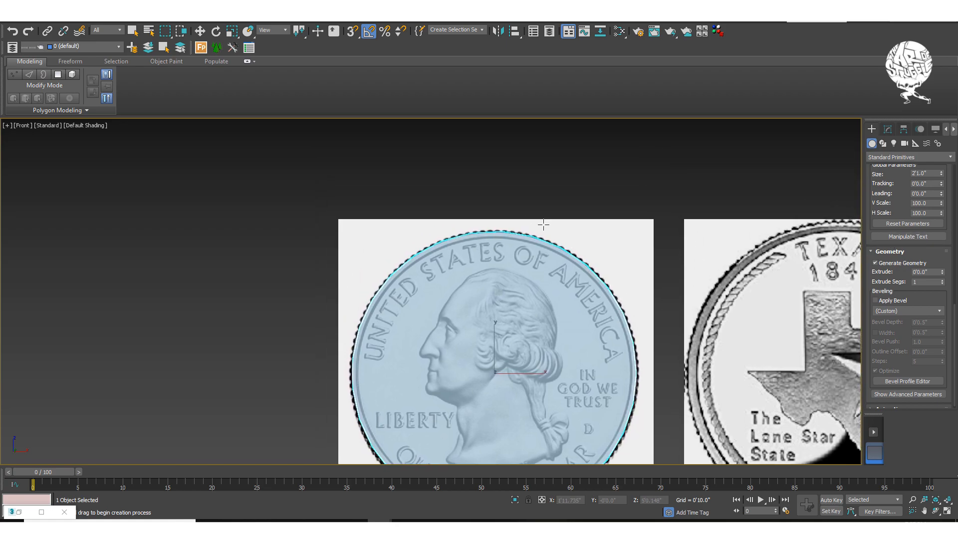
pyautogui.click(491, 184)
# - Set the font of the placed text to Times New Roman
pyautogui.scroll(9, 902, 264)
pyautogui.moveTo(916, 202); pyautogui.dragTo(856, 179)
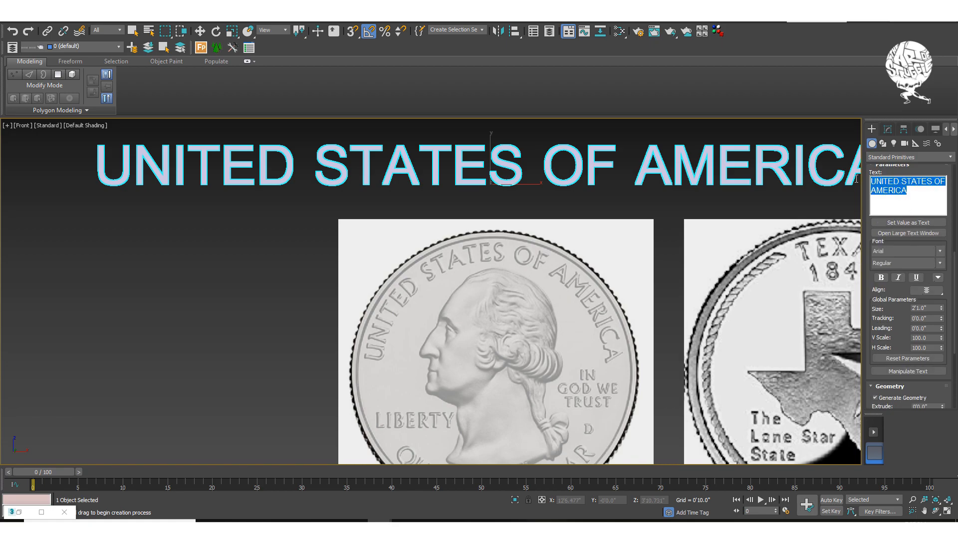
pyautogui.click(937, 256)
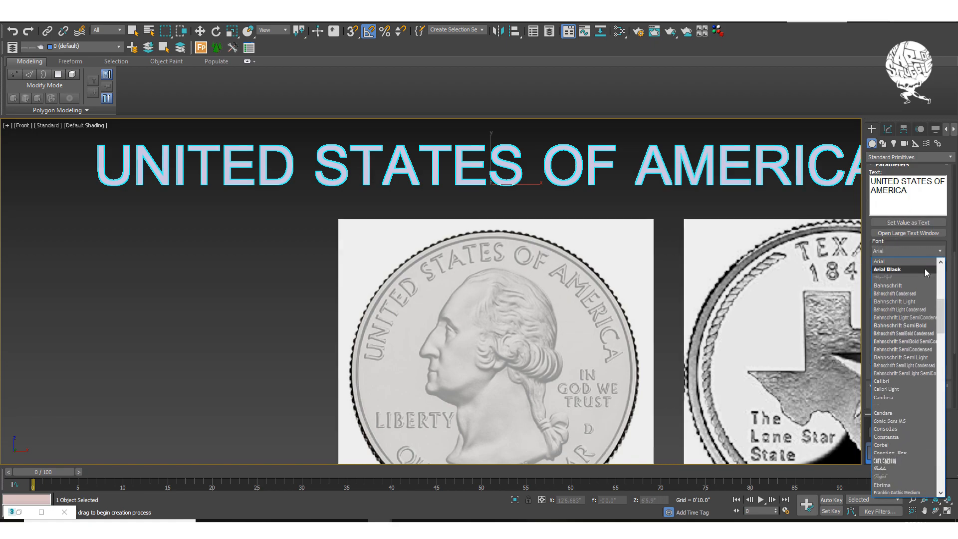
pyautogui.press('t')
pyautogui.click(905, 269)
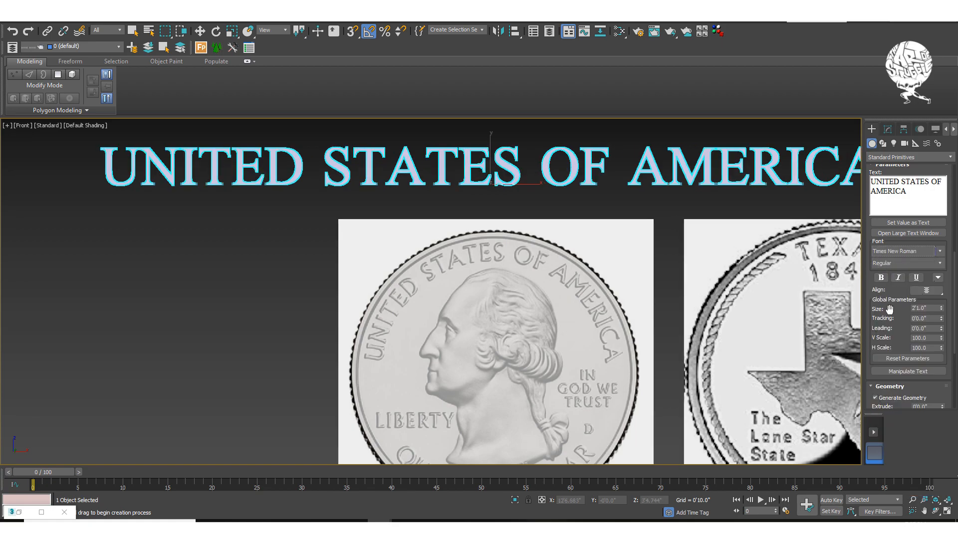
# - Extrude the lettering by 0'1.27" while viewing it at an angle in Perspective
pyautogui.scroll(-3, 888, 308)
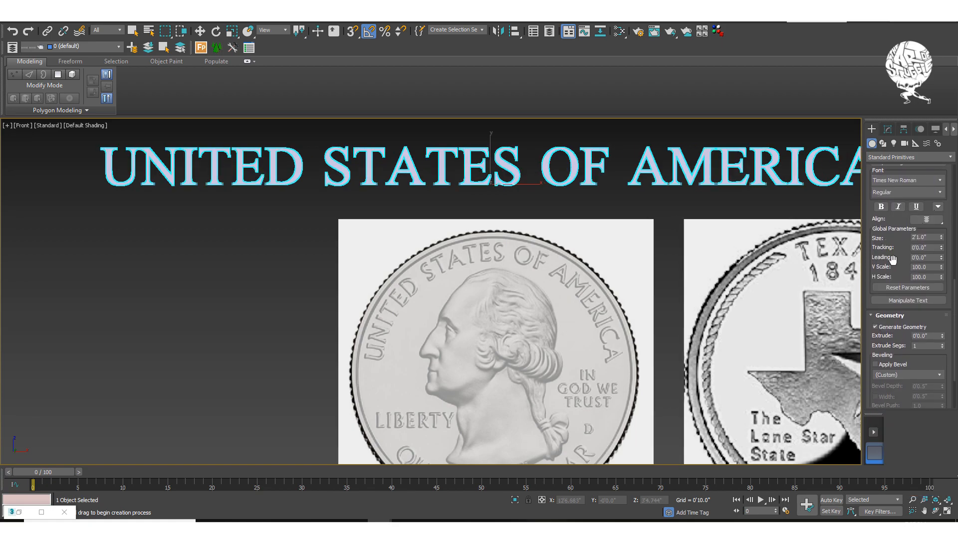
pyautogui.scroll(-2, 893, 249)
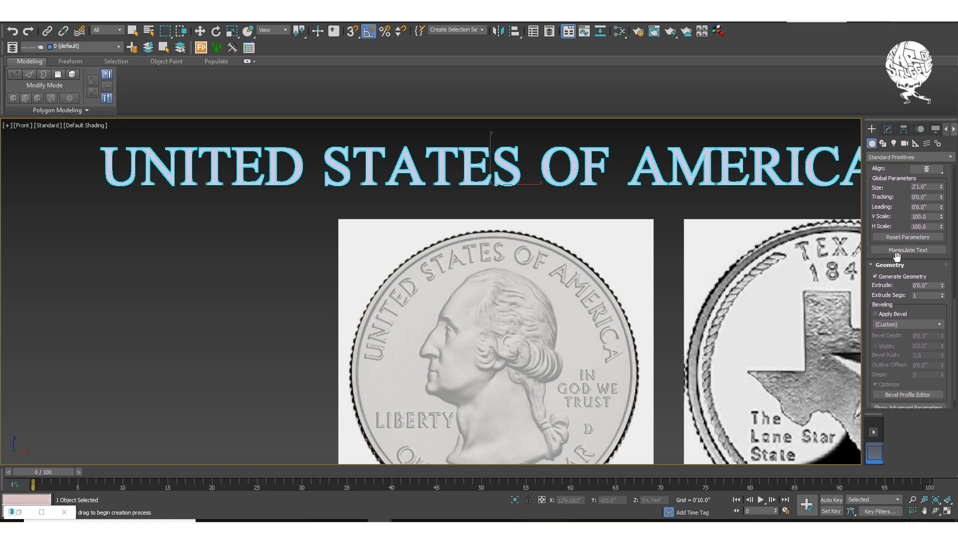
pyautogui.scroll(-1, 896, 255)
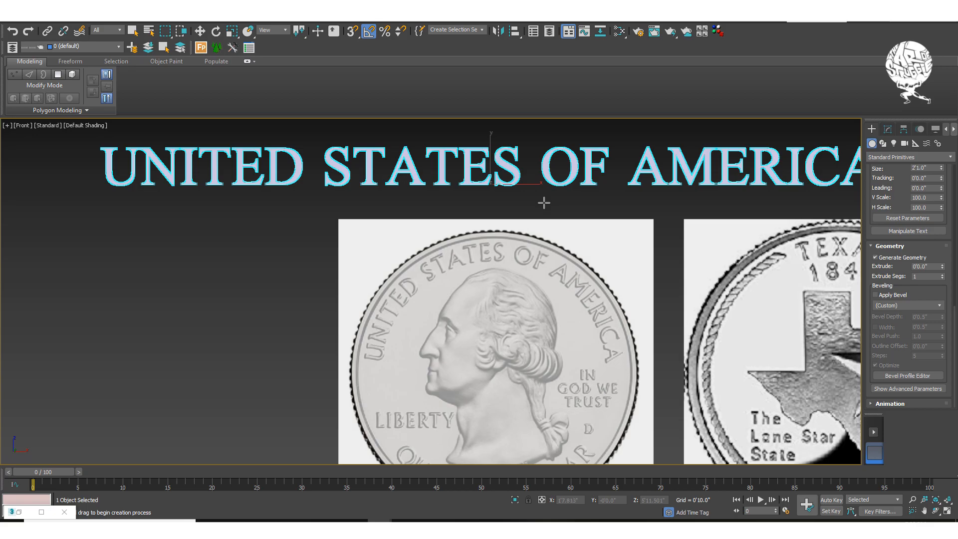
pyautogui.press('p')
pyautogui.keyDown('alt'); pyautogui.moveTo(531, 192); pyautogui.dragTo(727, 249, button='middle'); pyautogui.keyUp('alt')
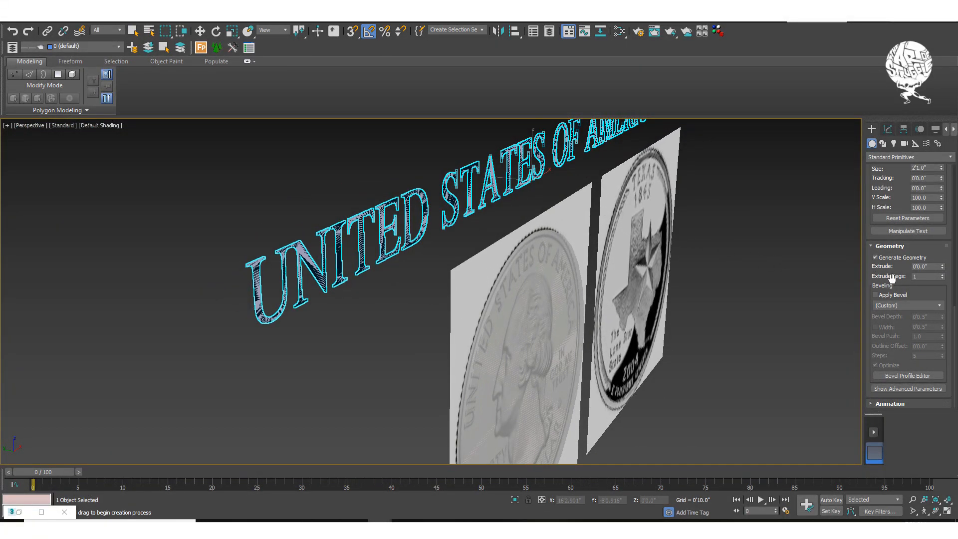
pyautogui.click(941, 265)
pyautogui.moveTo(936, 258); pyautogui.dragTo(930, 200)
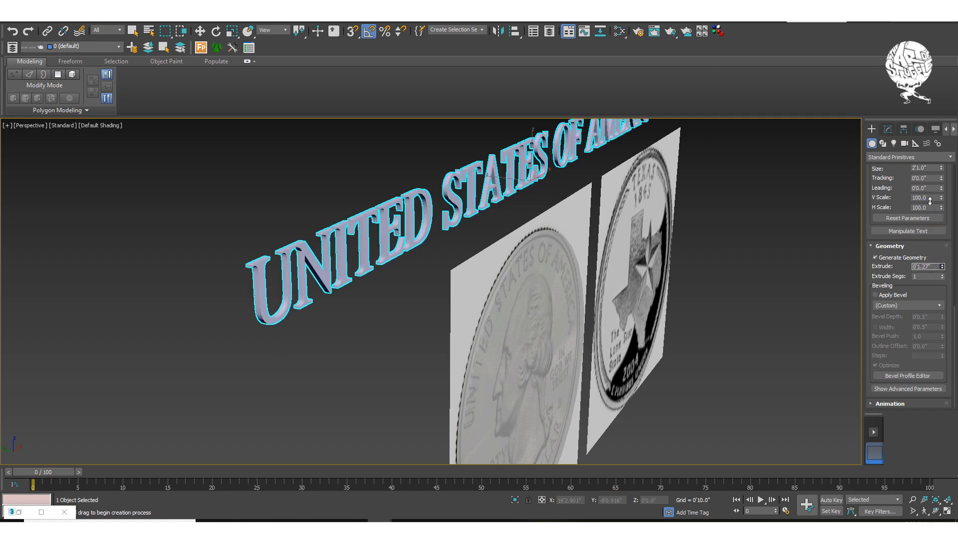
# - Apply a bevel to the lettering with the ThreeStep preset and inspect the letter edges up close
pyautogui.click(876, 296)
pyautogui.click(894, 304)
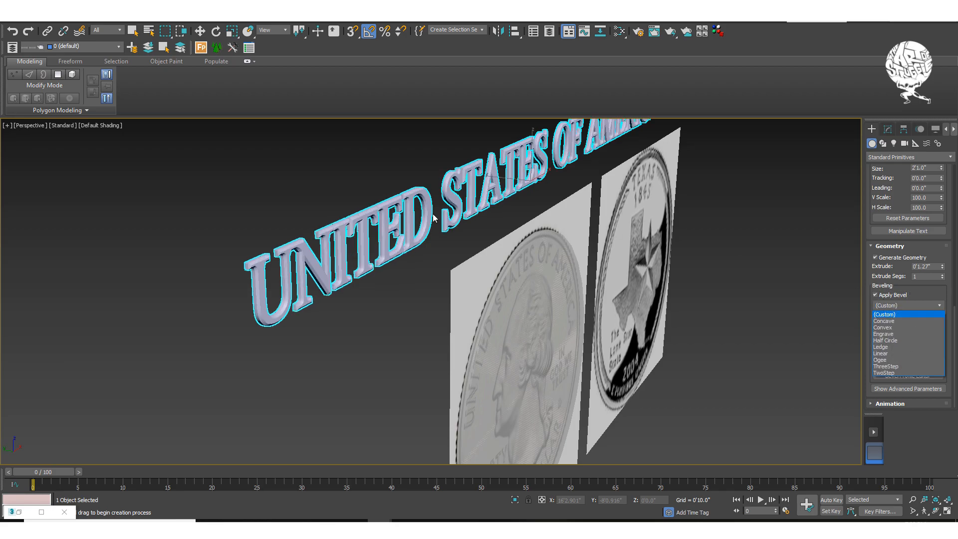
pyautogui.scroll(3, 438, 217)
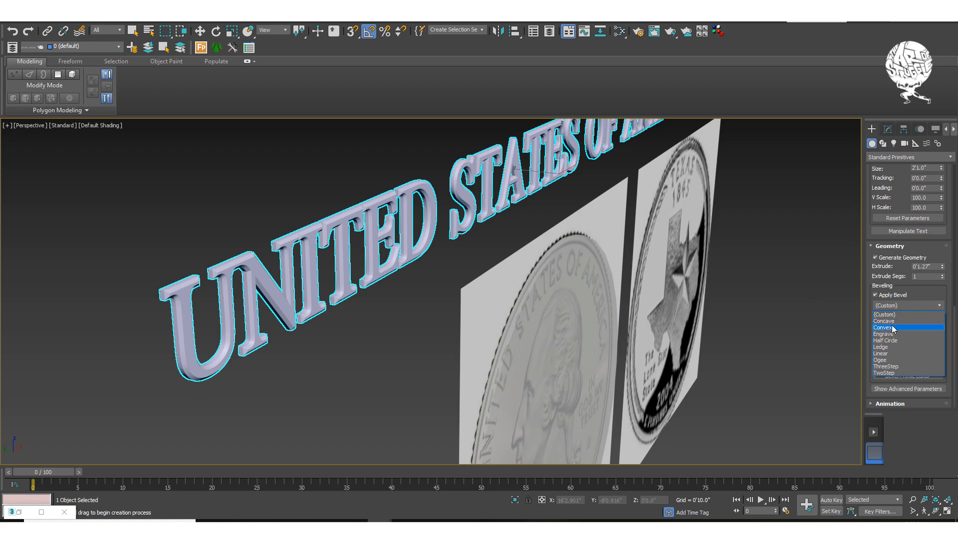
pyautogui.click(896, 368)
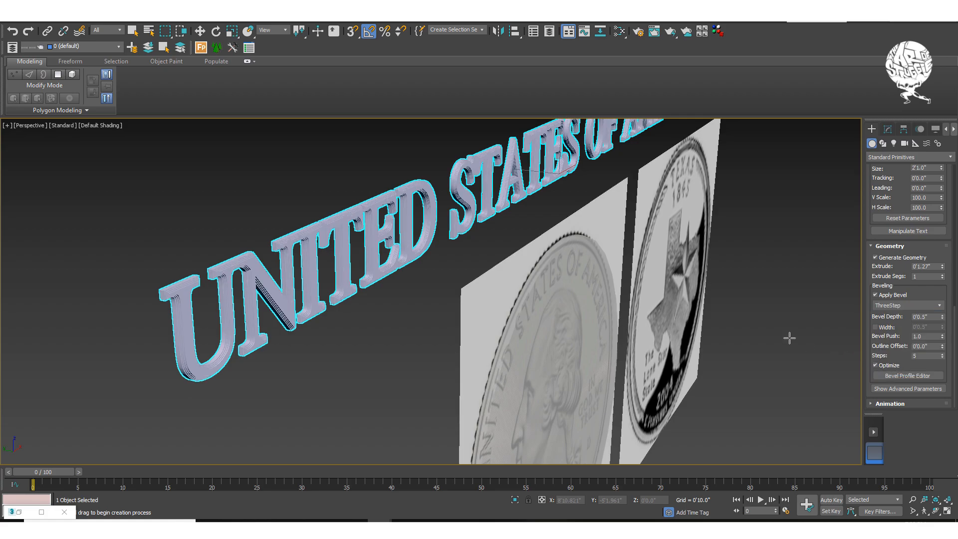
pyautogui.scroll(5, 347, 300)
pyautogui.scroll(-5, 349, 296)
pyautogui.moveTo(352, 293); pyautogui.dragTo(588, 302, button='middle')
pyautogui.scroll(6, 388, 268)
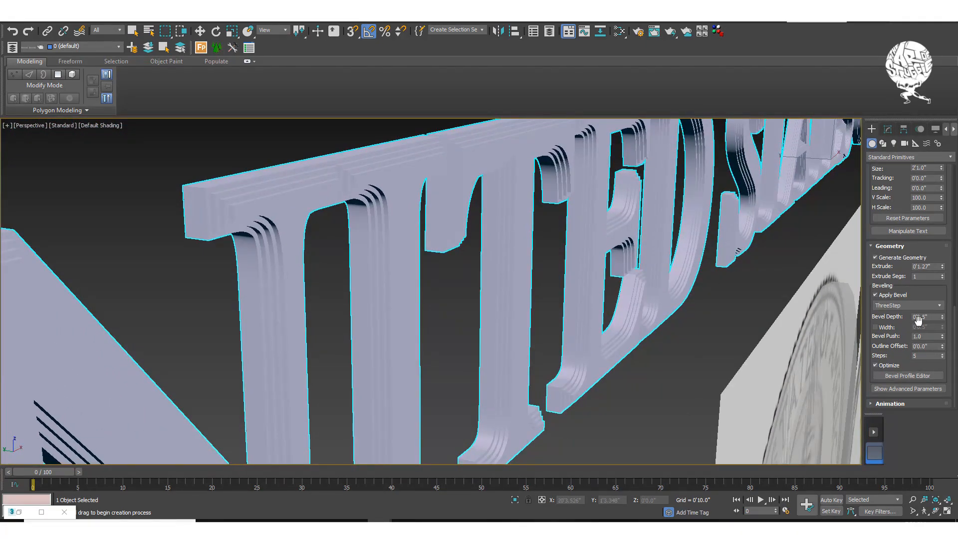
# - Compare the other bevel presets on the lettering, such as Engrave and TwoStep, and settle on Convex
pyautogui.click(915, 306)
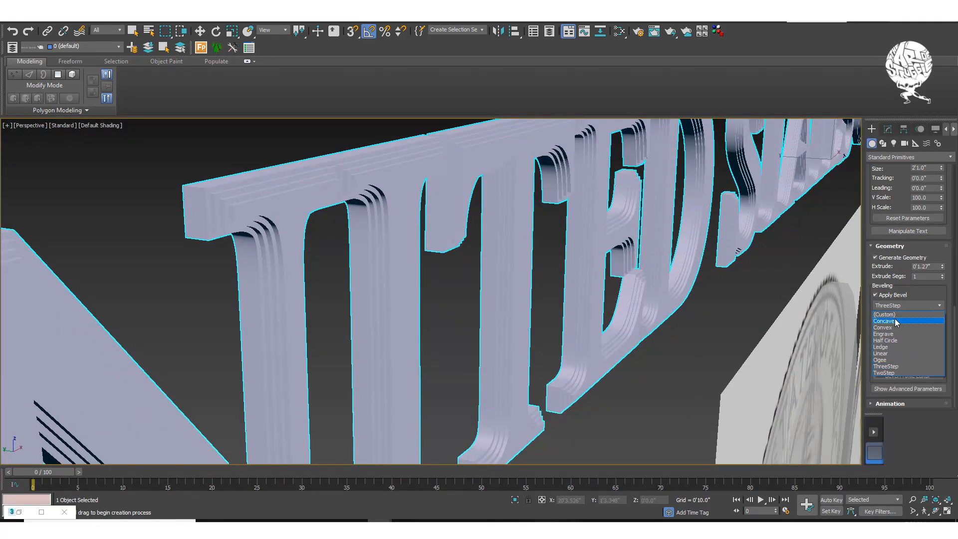
pyautogui.click(895, 318)
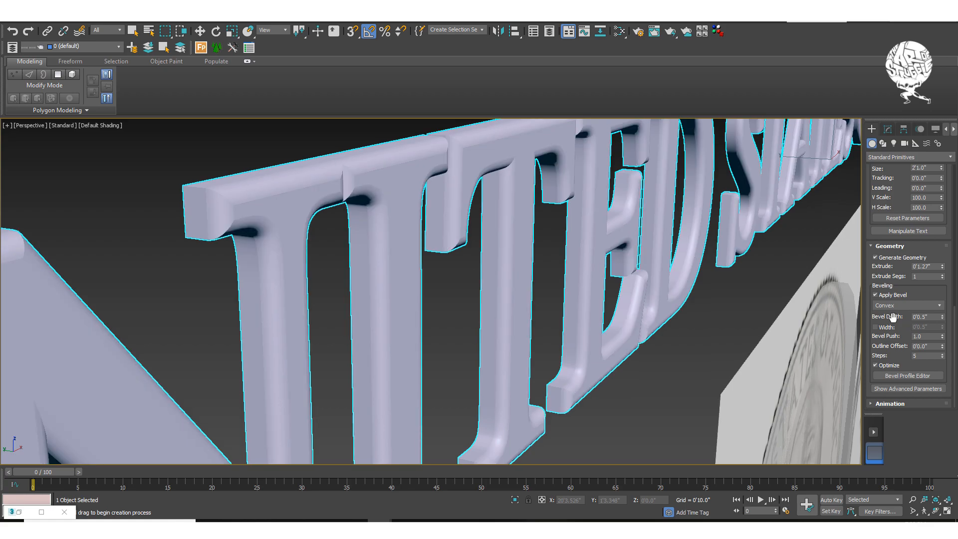
pyautogui.press('Down')
pyautogui.press('Down')
pyautogui.press('Down')
pyautogui.press('Down')
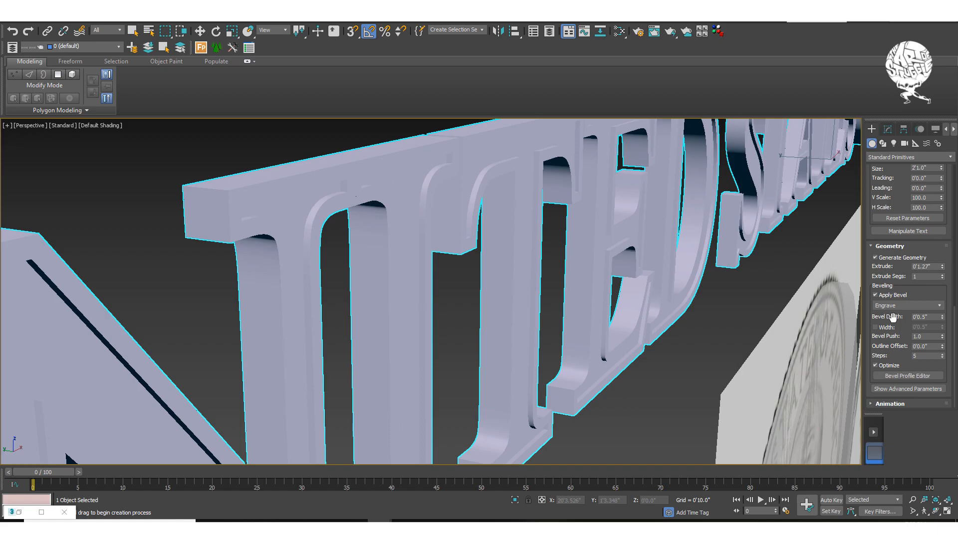
pyautogui.press('Down')
pyautogui.press('Down')
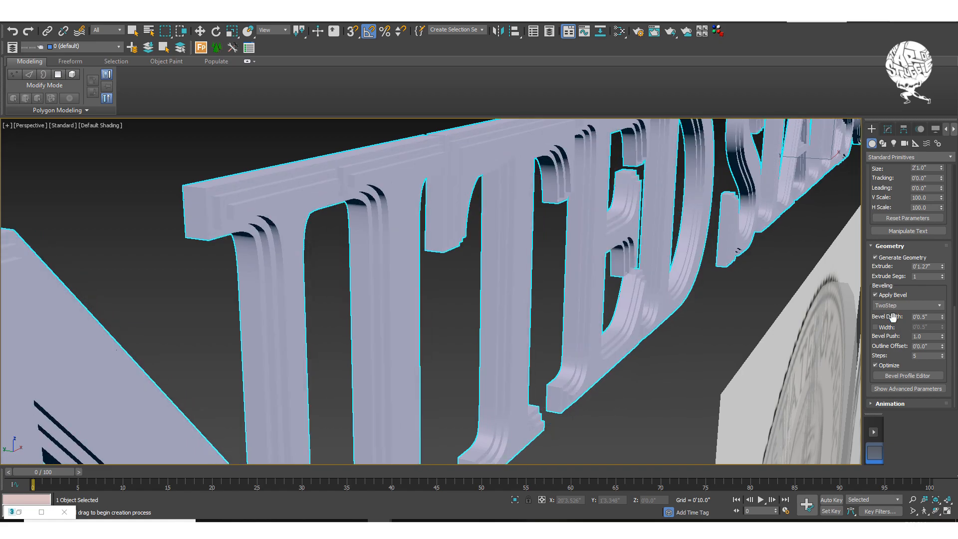
pyautogui.press('Up')
pyautogui.press('Up')
pyautogui.press('Up')
pyautogui.press('Up')
pyautogui.press('Up')
pyautogui.press('Up')
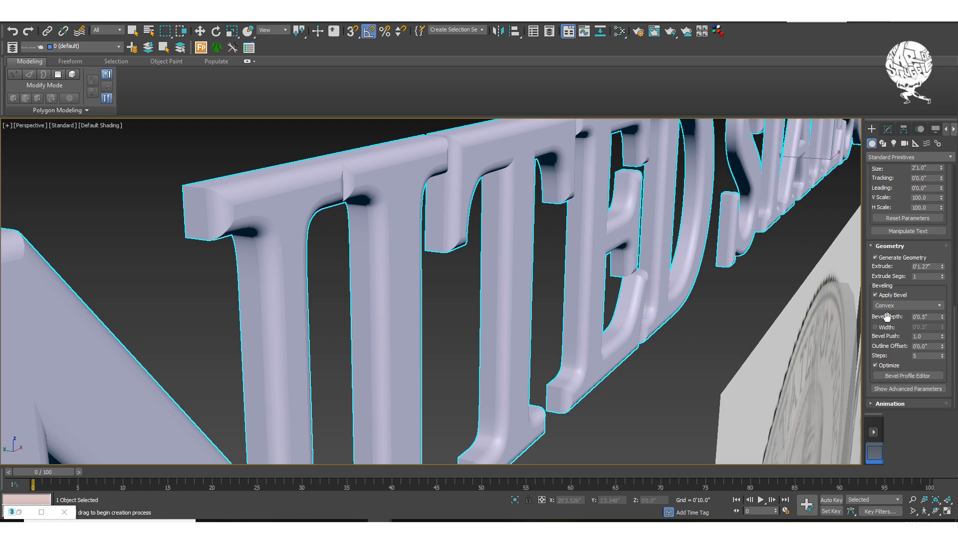
# - Move the lettering down onto the upper part of the Washington coin reference image
pyautogui.scroll(-10, 644, 290)
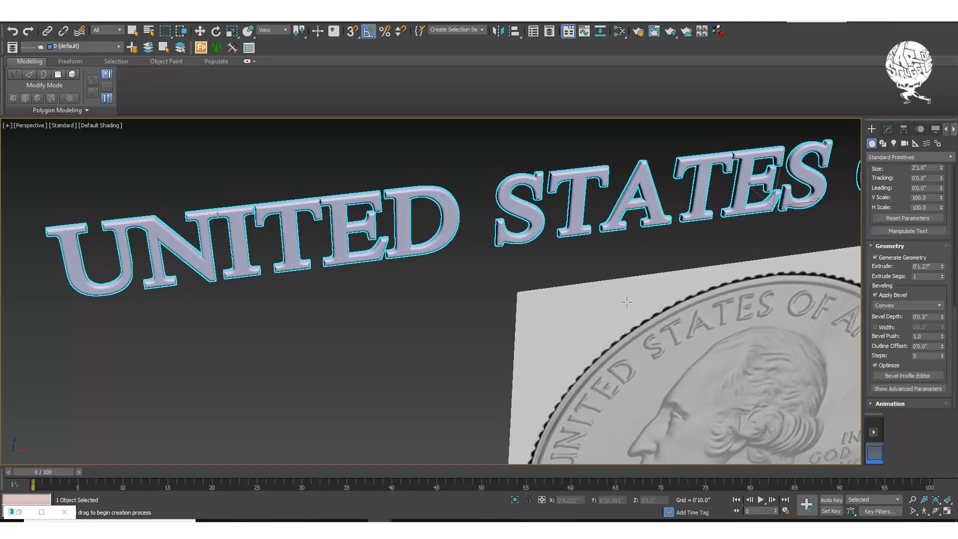
pyautogui.keyDown('alt'); pyautogui.moveTo(627, 301); pyautogui.dragTo(613, 272, button='middle'); pyautogui.keyUp('alt')
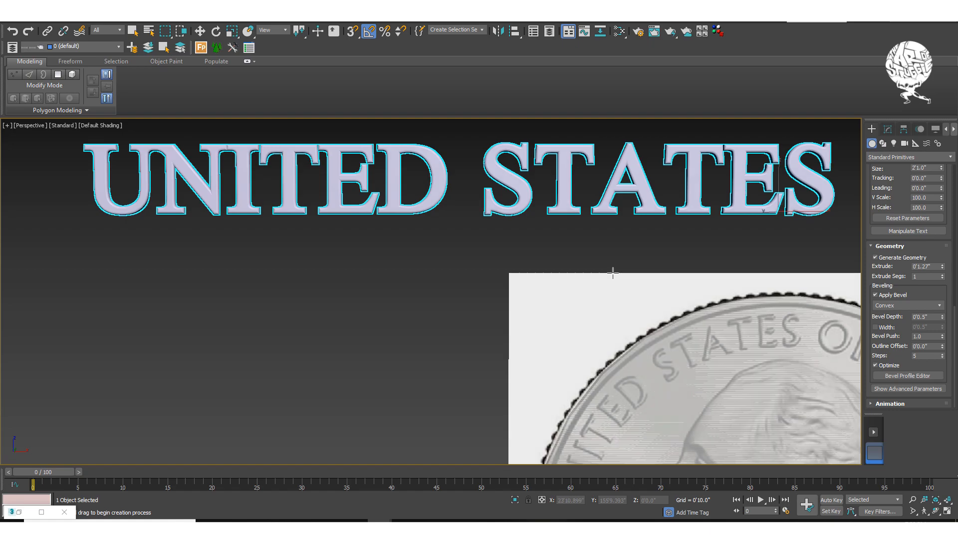
pyautogui.scroll(5, 681, 273)
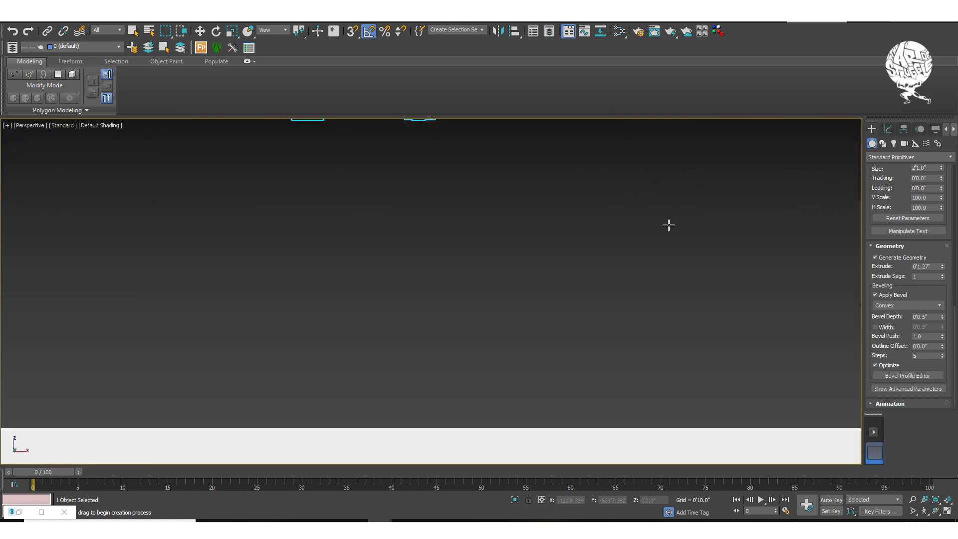
pyautogui.scroll(-4, 670, 223)
pyautogui.scroll(2, 636, 242)
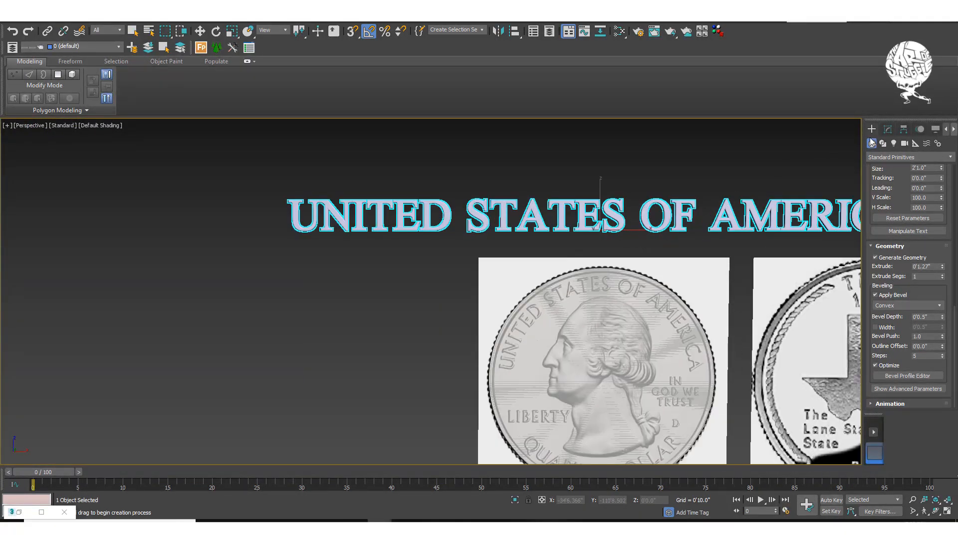
pyautogui.press('w')
pyautogui.scroll(3, 558, 237)
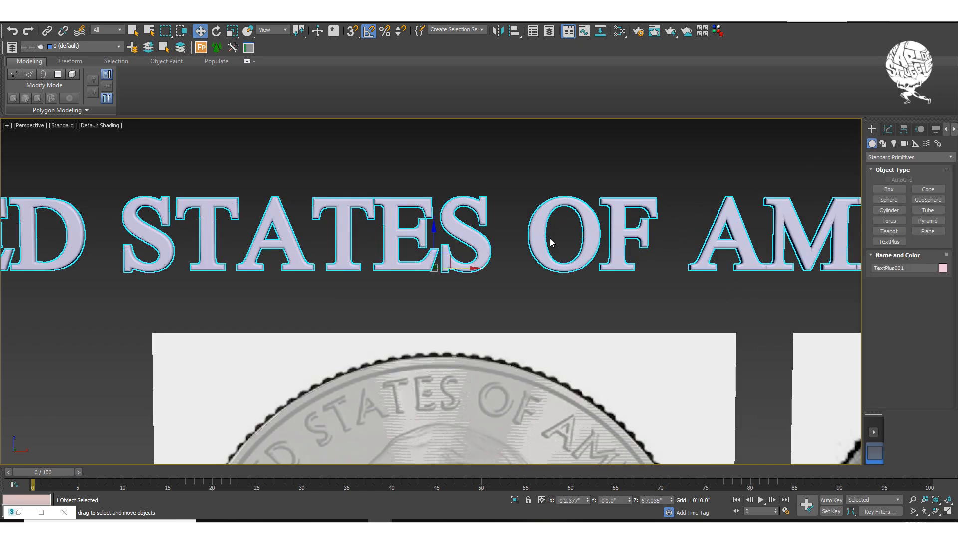
pyautogui.click(887, 129)
pyautogui.moveTo(556, 205); pyautogui.dragTo(552, 299)
pyautogui.scroll(5, 556, 312)
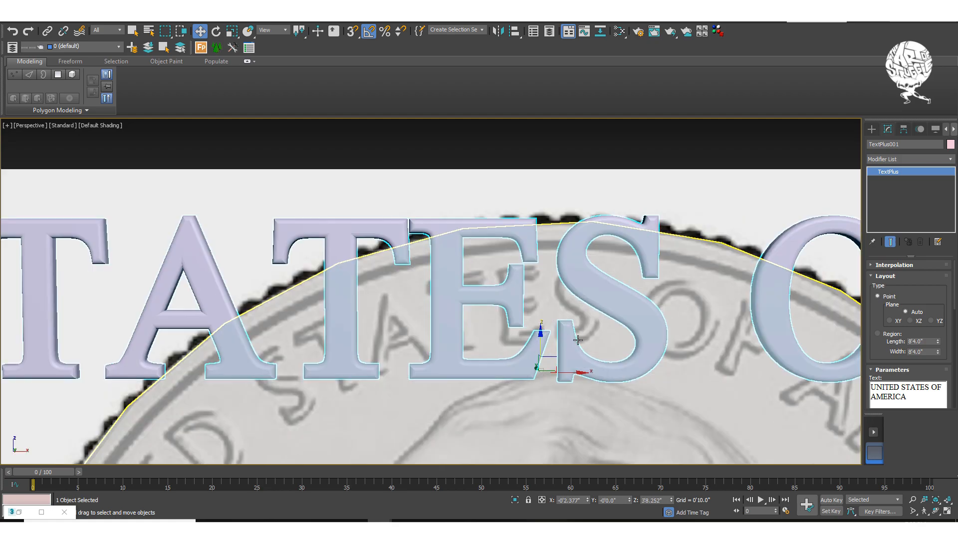
# - Shift the lettering slightly left over the coin, fine-tuning its horizontal position in the Front view
pyautogui.moveTo(568, 373); pyautogui.dragTo(541, 372)
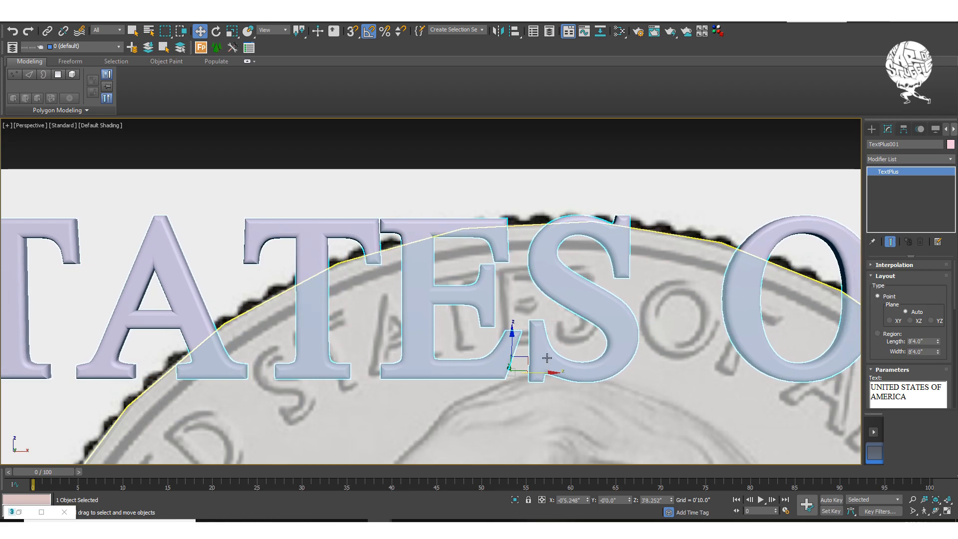
pyautogui.press('f')
pyautogui.scroll(5, 621, 321)
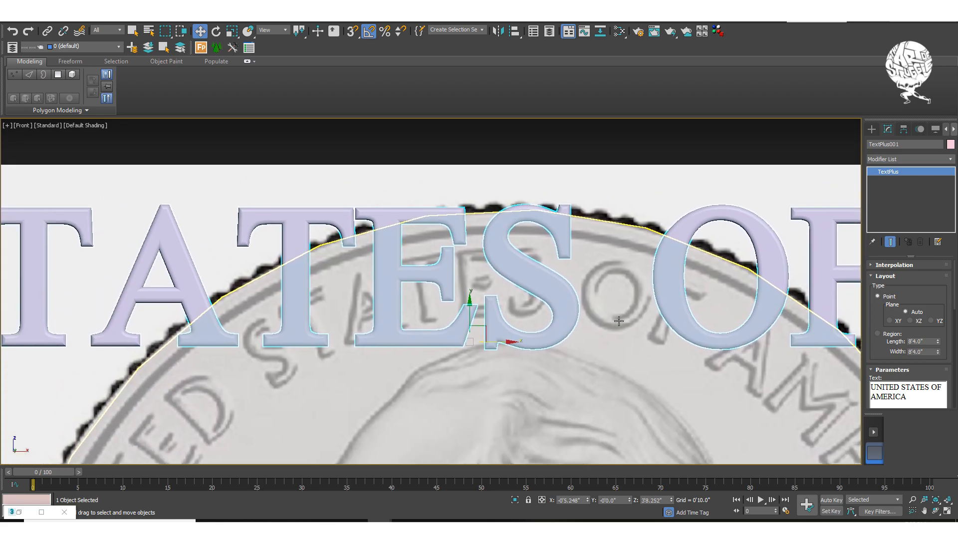
pyautogui.moveTo(500, 343); pyautogui.dragTo(496, 342)
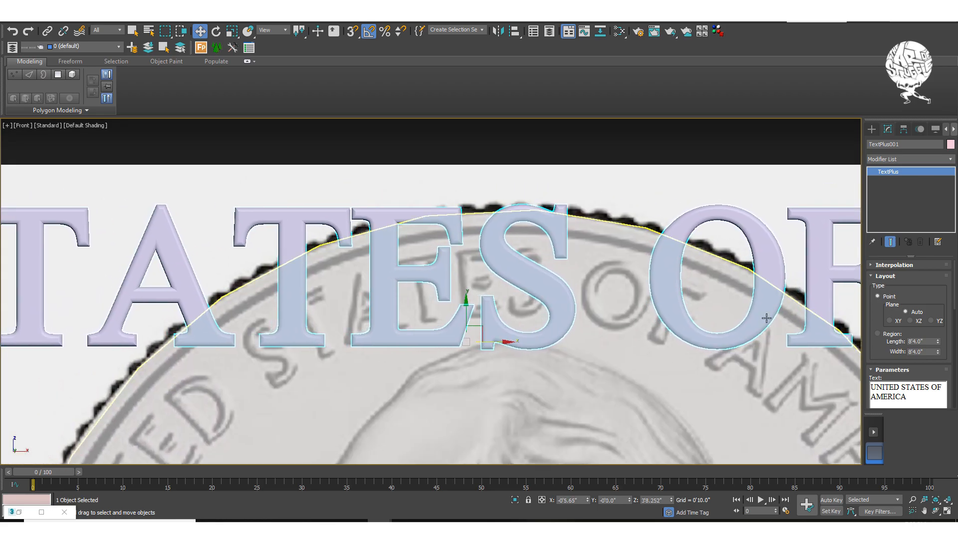
# - Reduce the lettering's size to 0'10.125" and reposition it up and to the right over the coin's upper inscription
pyautogui.moveTo(921, 387); pyautogui.dragTo(927, 227)
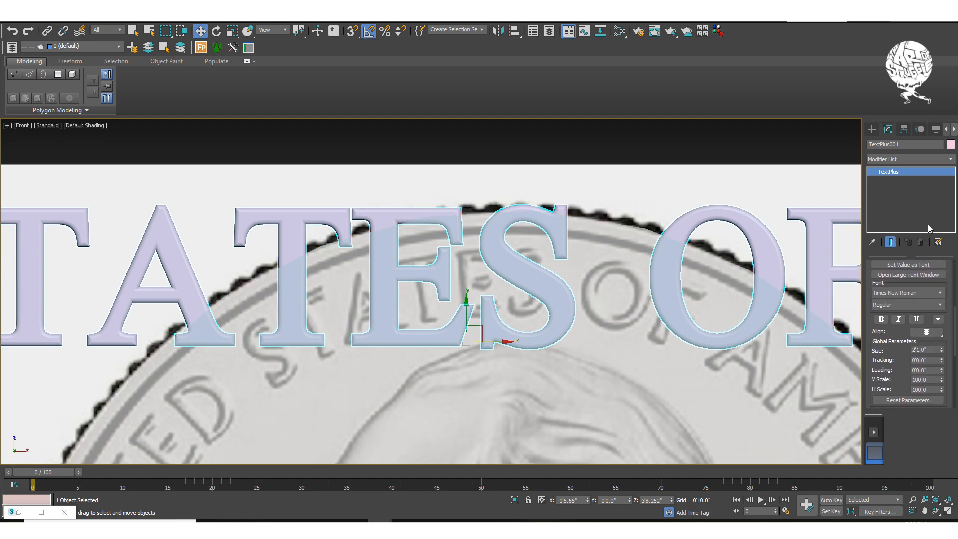
pyautogui.moveTo(941, 351); pyautogui.dragTo(937, 389)
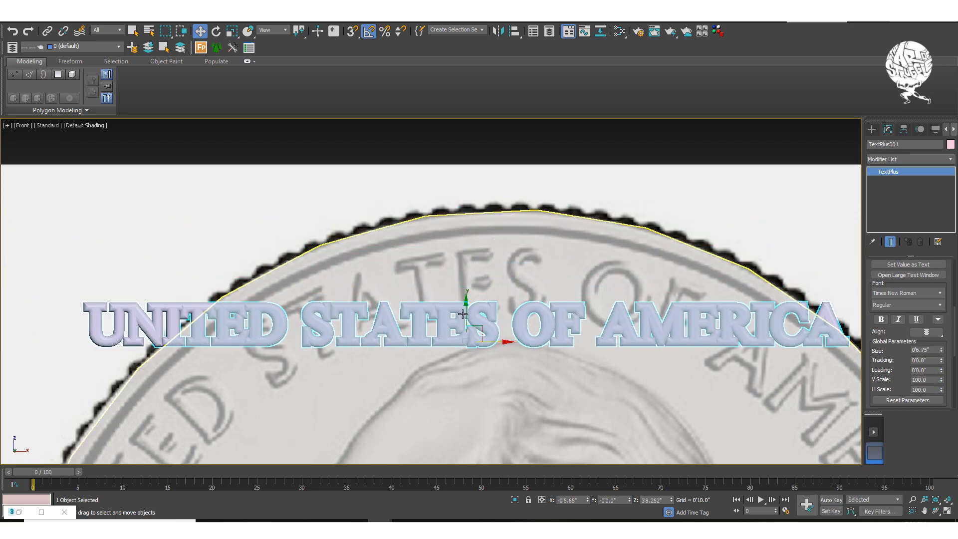
pyautogui.moveTo(466, 313); pyautogui.dragTo(530, 311)
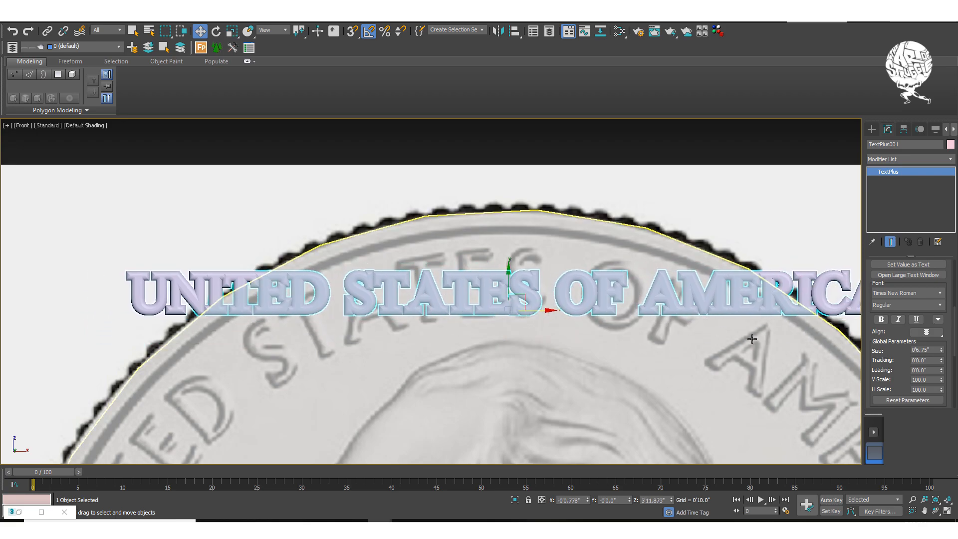
pyautogui.moveTo(942, 352); pyautogui.dragTo(938, 323)
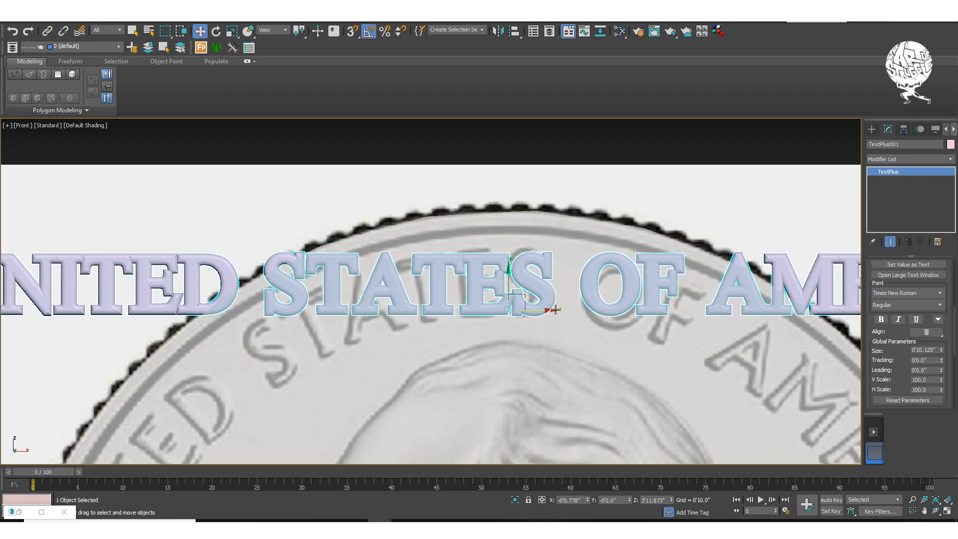
pyautogui.moveTo(547, 311); pyautogui.dragTo(544, 311)
# - Reduce the bevel depth of the lettering to 0'0.11"
pyautogui.scroll(-3, 891, 357)
pyautogui.scroll(-4, 894, 381)
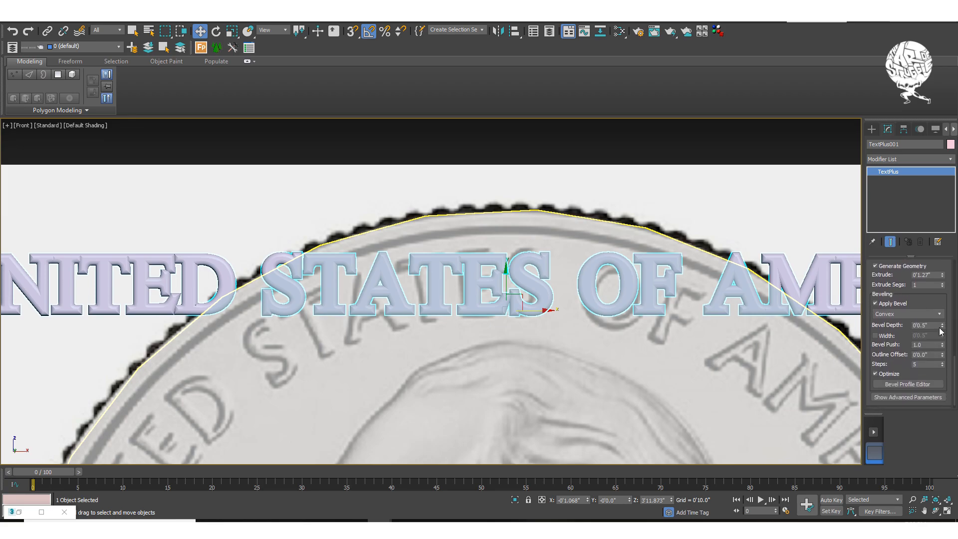
pyautogui.click(943, 327)
pyautogui.moveTo(942, 325); pyautogui.dragTo(945, 344)
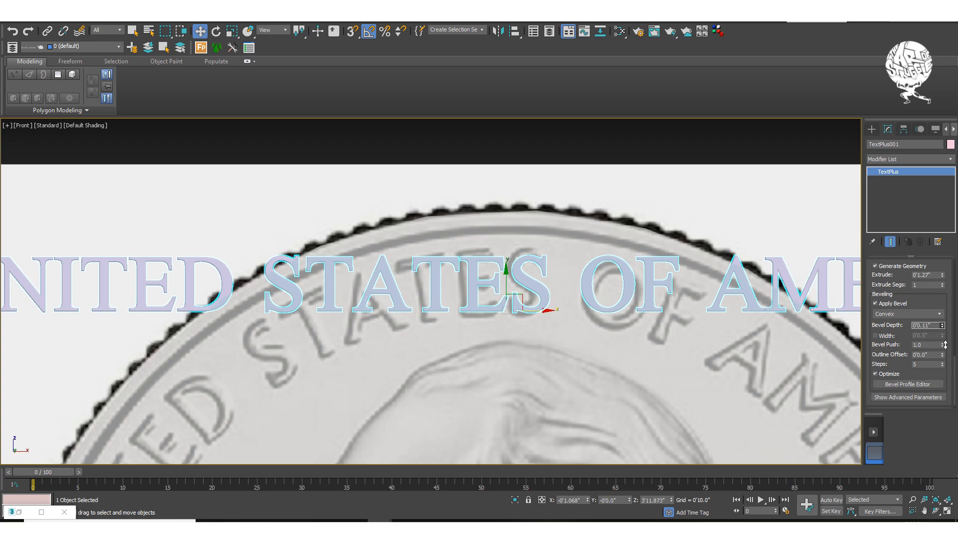
pyautogui.moveTo(945, 344); pyautogui.dragTo(945, 345)
# - Reduce the lettering's extrusion to 0'0.324" while viewing it at an angle
pyautogui.keyDown('alt'); pyautogui.moveTo(718, 276); pyautogui.dragTo(785, 299, button='middle'); pyautogui.keyUp('alt')
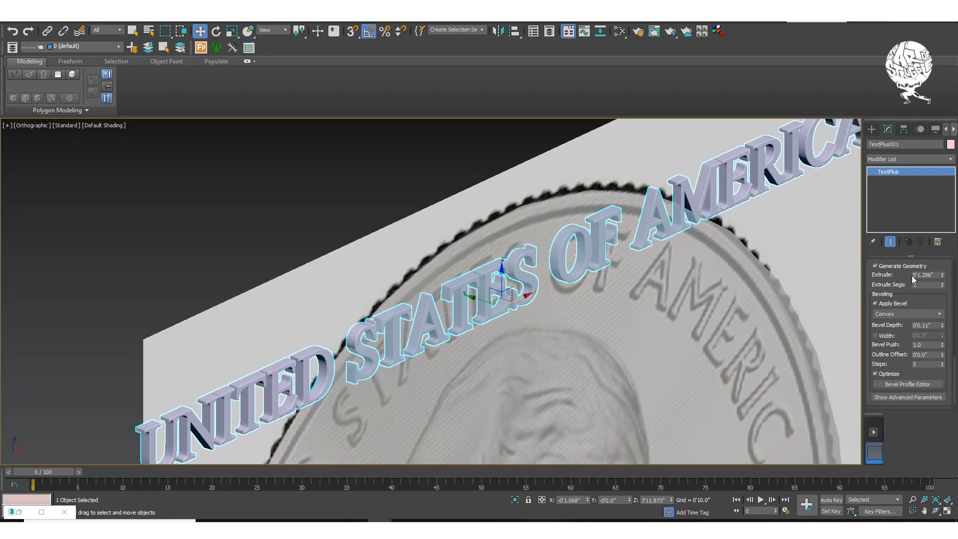
pyautogui.moveTo(942, 275); pyautogui.dragTo(941, 312)
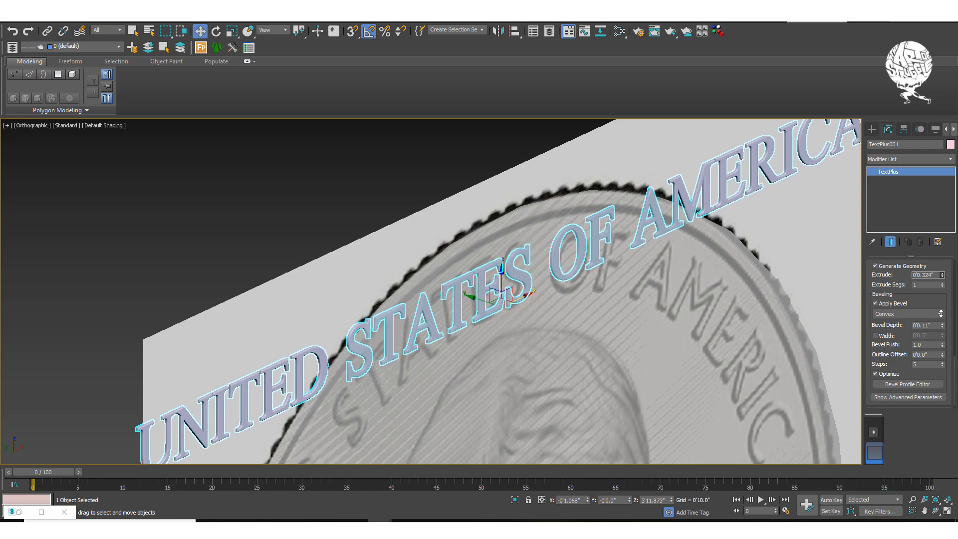
pyautogui.keyDown('alt'); pyautogui.moveTo(718, 277); pyautogui.dragTo(678, 264, button='middle'); pyautogui.keyUp('alt')
# - Set the text size to 0'11.036" in the Front view and nudge the lettering slightly left over the coin's inscription
pyautogui.press('f')
pyautogui.scroll(3, 499, 271)
pyautogui.moveTo(892, 285); pyautogui.dragTo(894, 404)
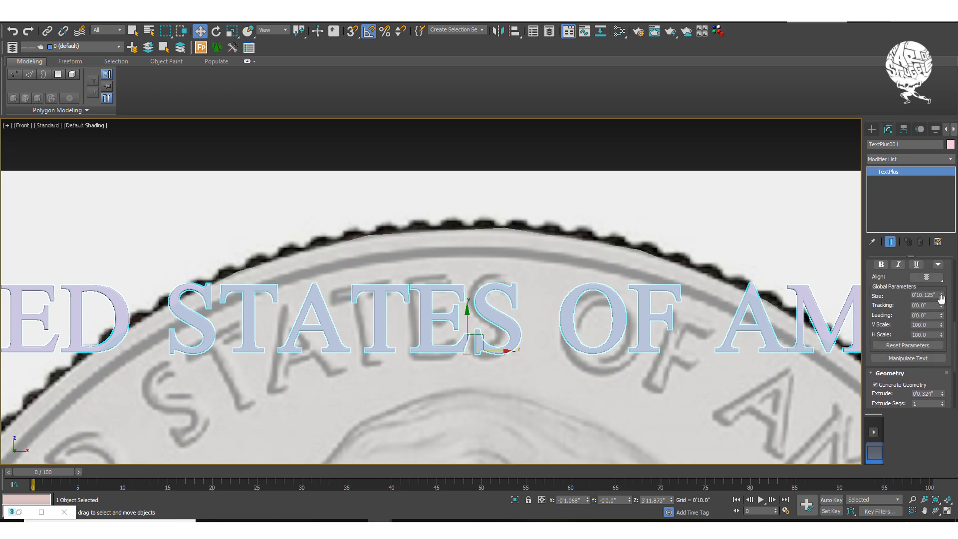
pyautogui.moveTo(943, 299); pyautogui.dragTo(940, 291)
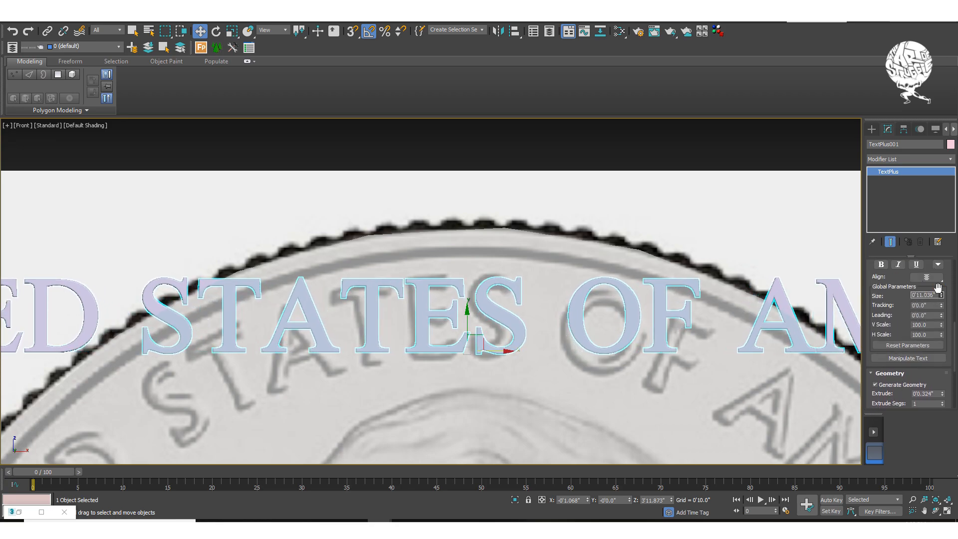
pyautogui.moveTo(495, 352); pyautogui.dragTo(491, 354)
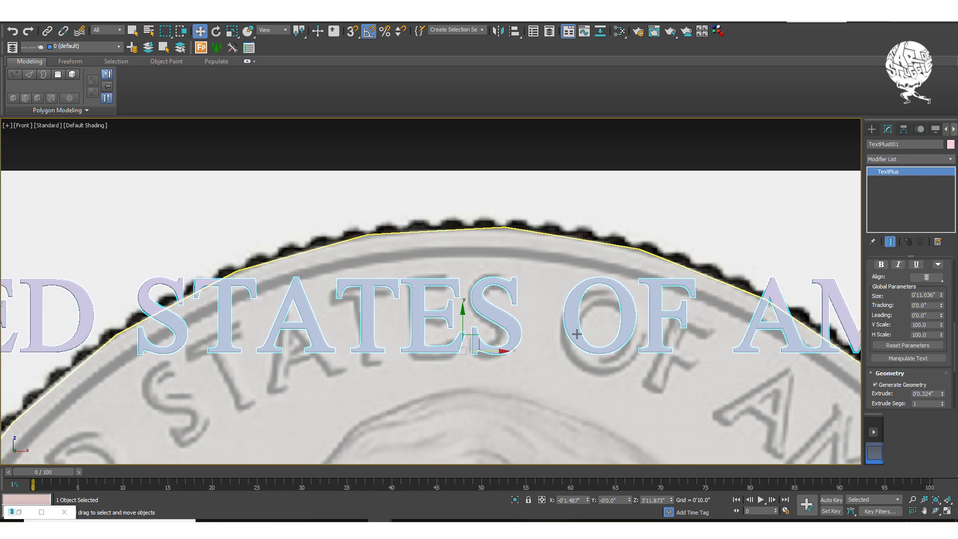
# - Check the lettering against the coin's curved inscription and add a Bend modifier to it
pyautogui.scroll(-5, 575, 332)
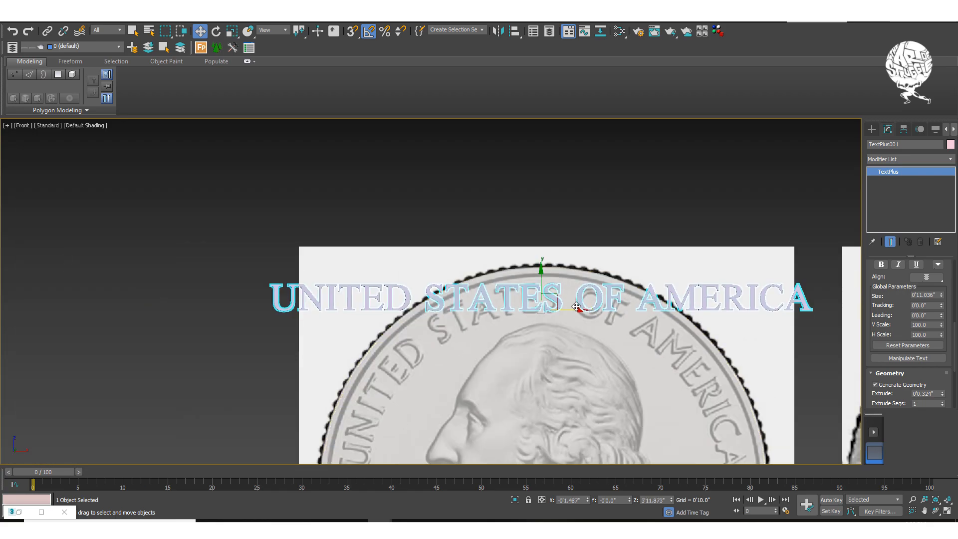
pyautogui.moveTo(577, 308); pyautogui.dragTo(564, 230, button='middle')
pyautogui.scroll(5, 575, 225)
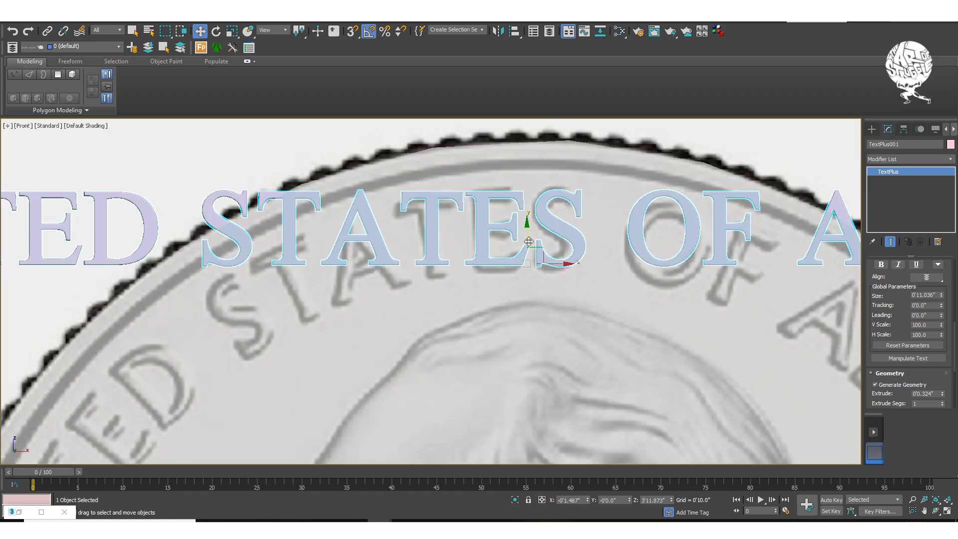
pyautogui.scroll(-2, 528, 242)
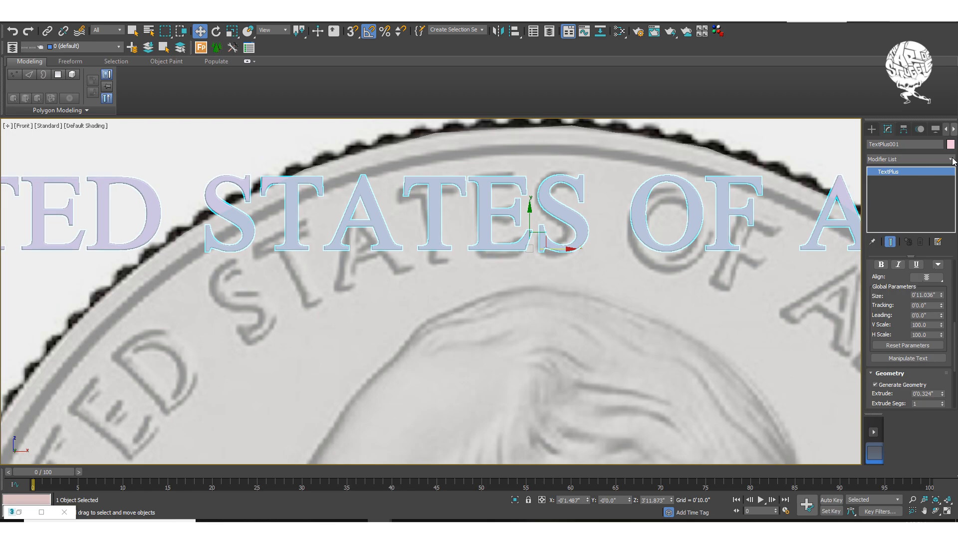
pyautogui.click(951, 159)
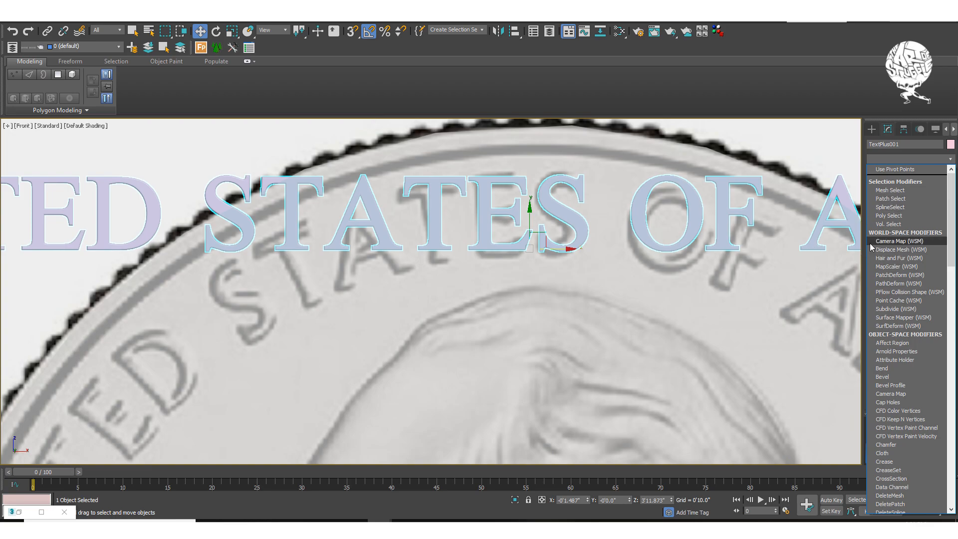
pyautogui.press('b')
pyautogui.click(902, 170)
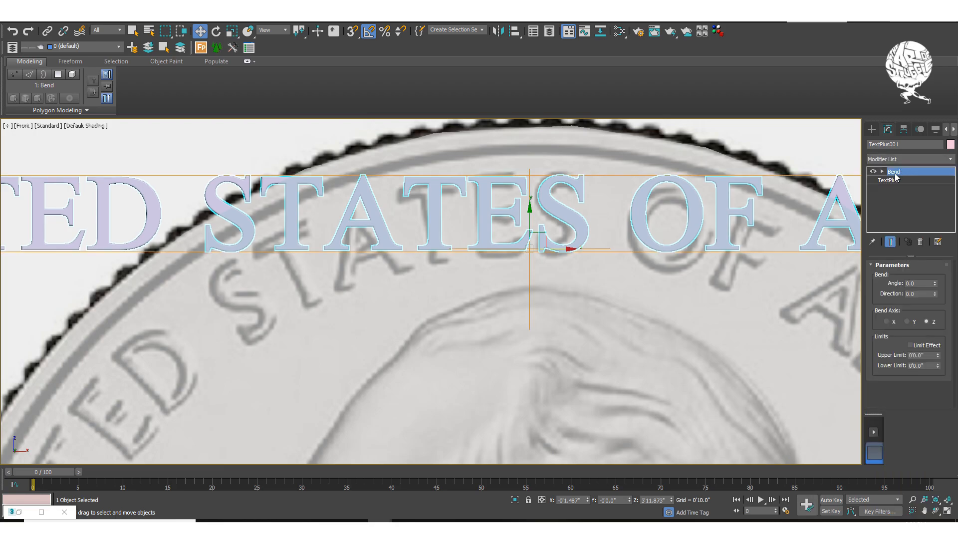
# - Set the bend angle and direction to 90 and use X as the bend axis, trying Y first
pyautogui.doubleClick(919, 283)
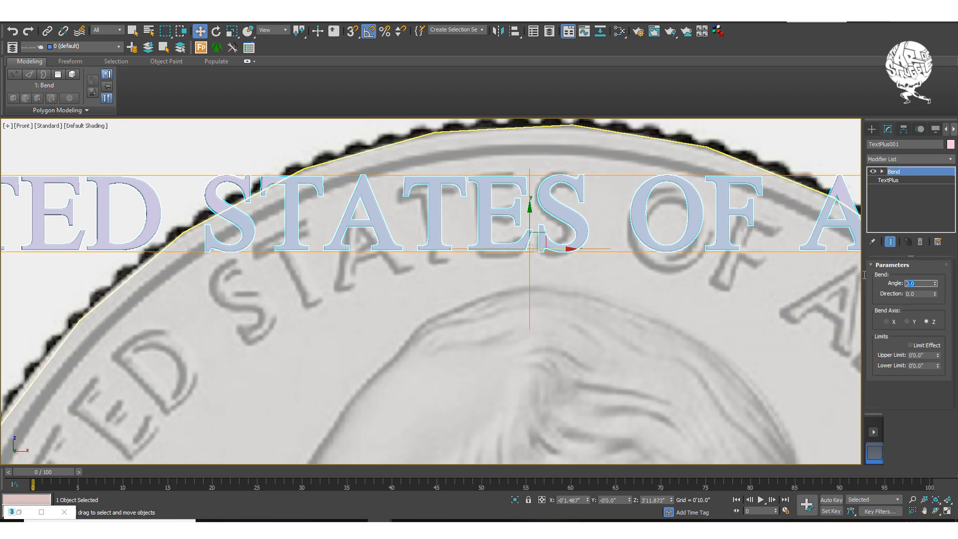
pyautogui.write('90')
pyautogui.press('Return')
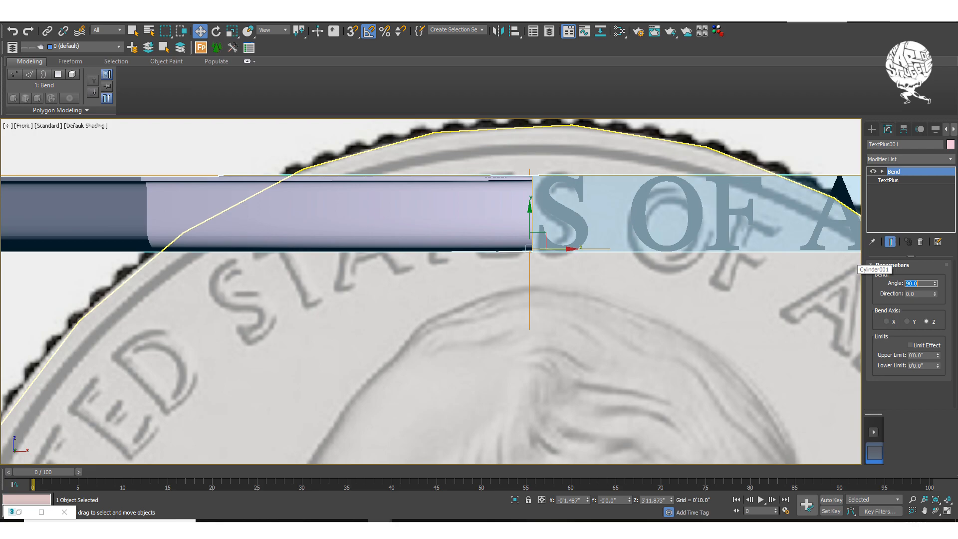
pyautogui.press('Tab')
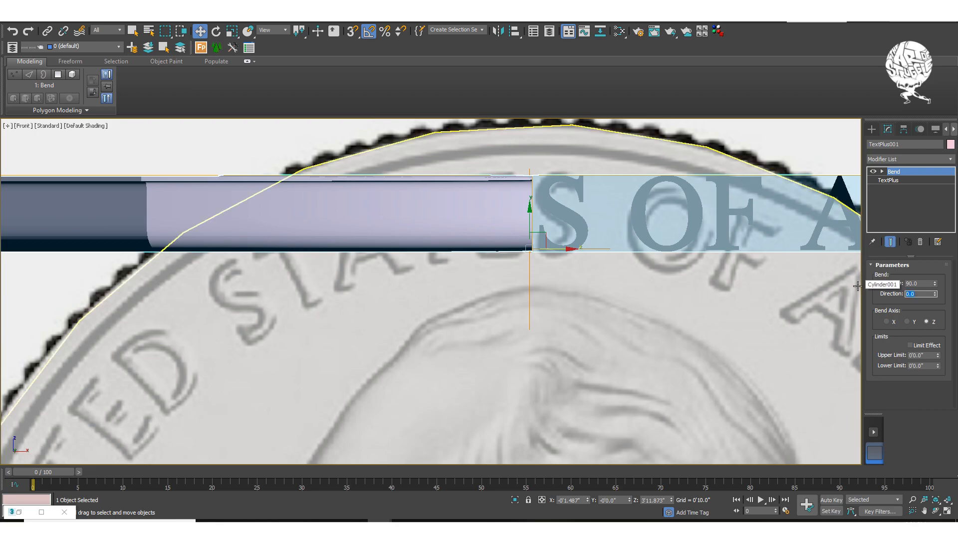
pyautogui.write('90')
pyautogui.press('Return')
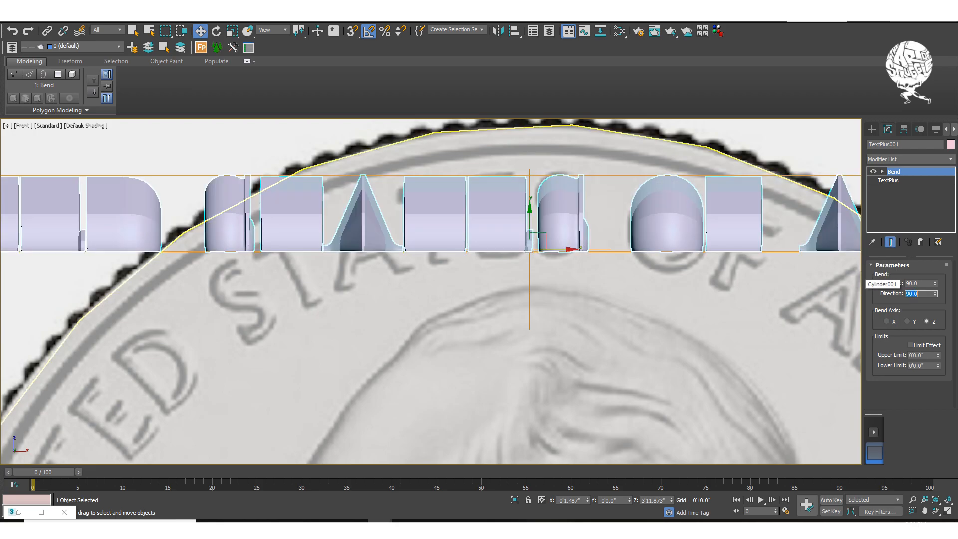
pyautogui.click(907, 322)
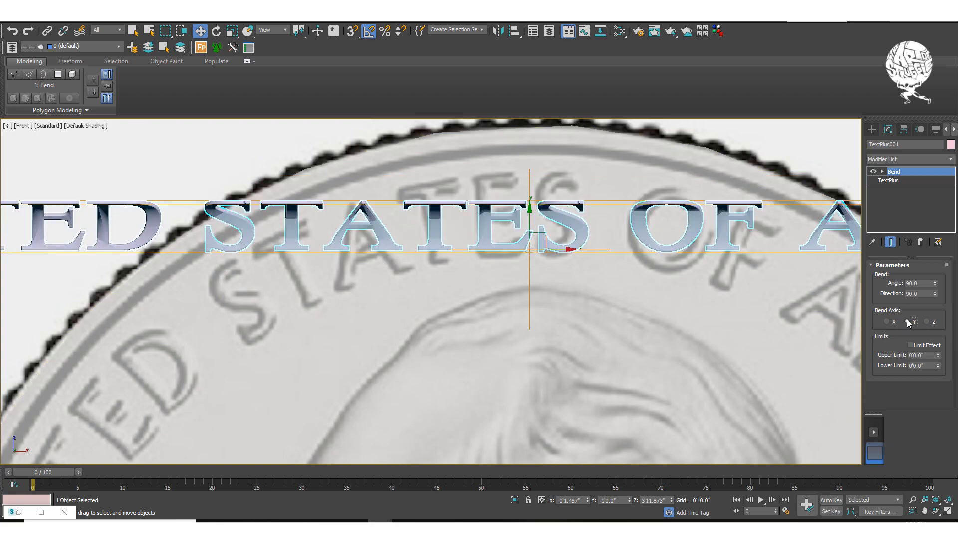
pyautogui.click(889, 321)
# - Increase the bend angle to 171.5 to match the curve of the coin's inscription, and inspect the bent letters up close
pyautogui.scroll(-4, 625, 250)
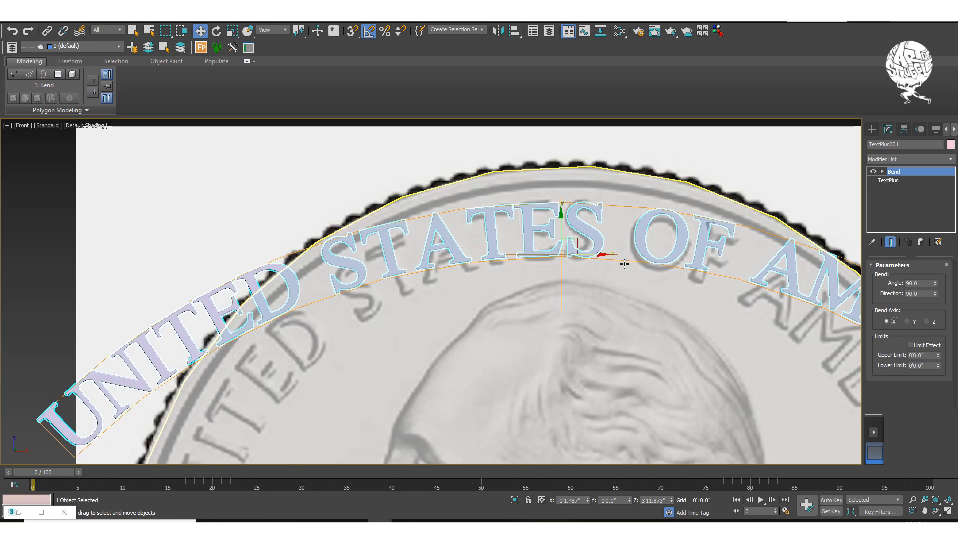
pyautogui.scroll(-3, 645, 249)
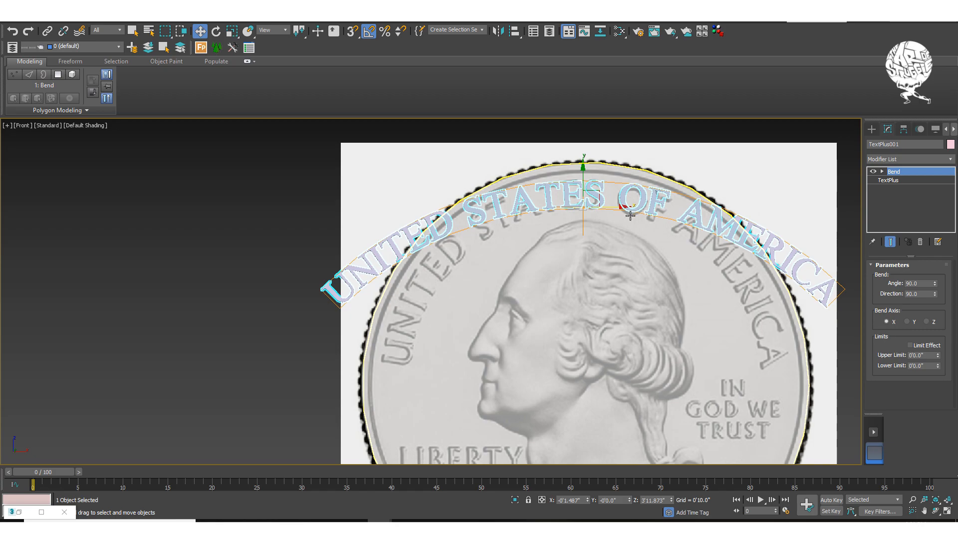
pyautogui.scroll(3, 645, 249)
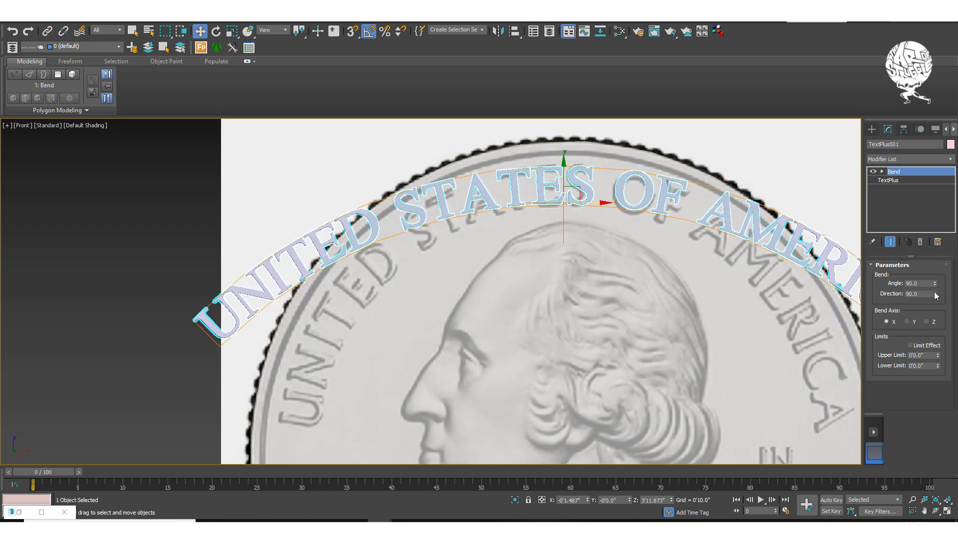
pyautogui.moveTo(936, 286); pyautogui.dragTo(949, 205)
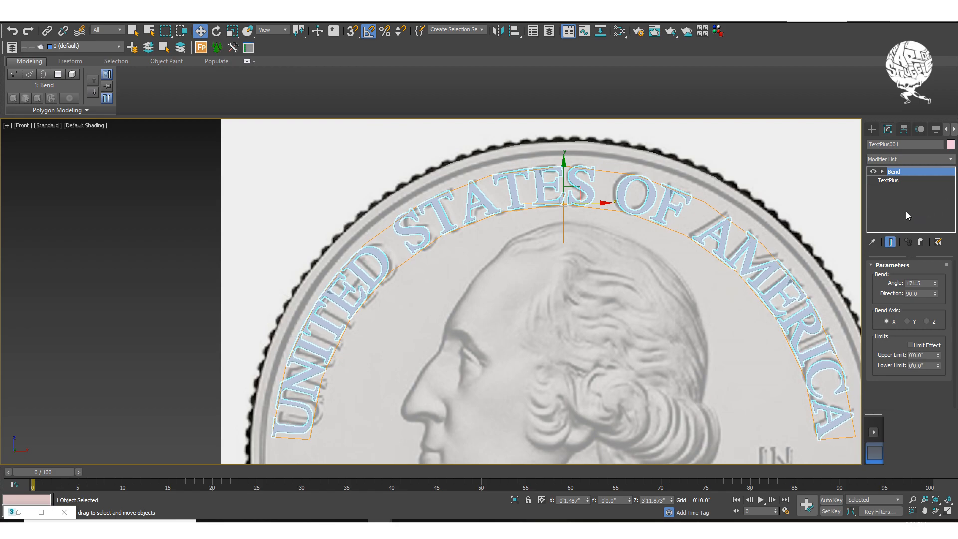
pyautogui.scroll(10, 689, 189)
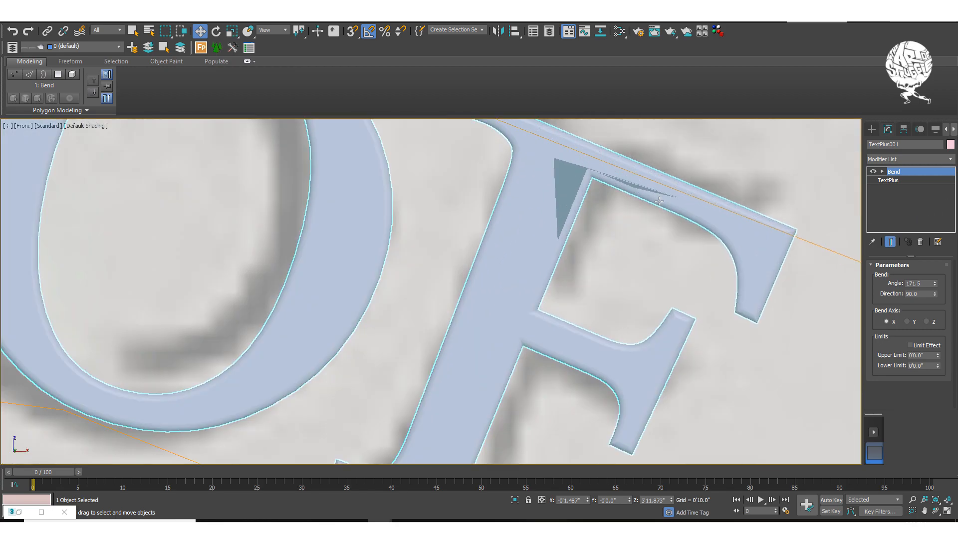
# - Set the base text's extrusion to 0'0.614" with 2 segments and its bevel depth to 0'0.13"
pyautogui.scroll(-5, 663, 203)
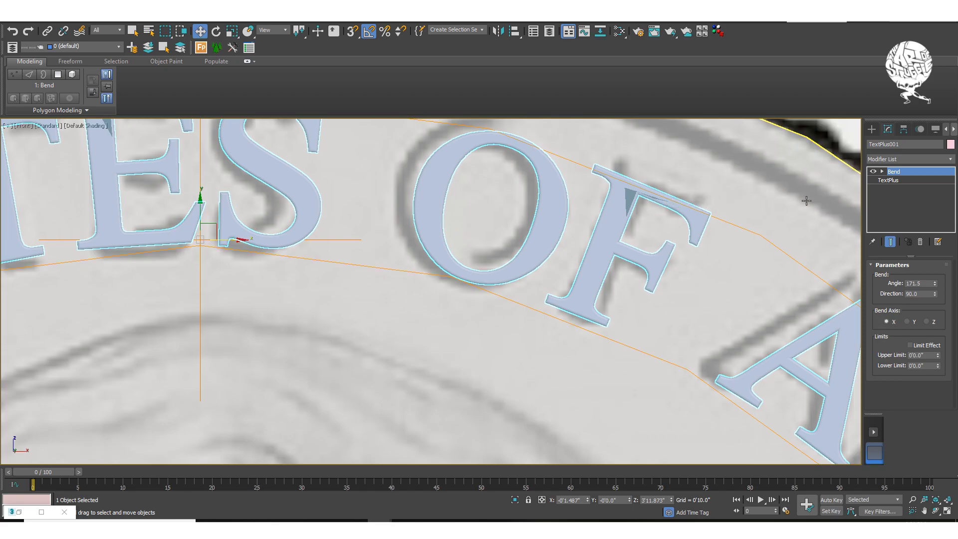
pyautogui.scroll(-3, 656, 227)
pyautogui.moveTo(614, 242); pyautogui.dragTo(535, 227, button='middle')
pyautogui.moveTo(586, 277); pyautogui.dragTo(596, 289, button='middle')
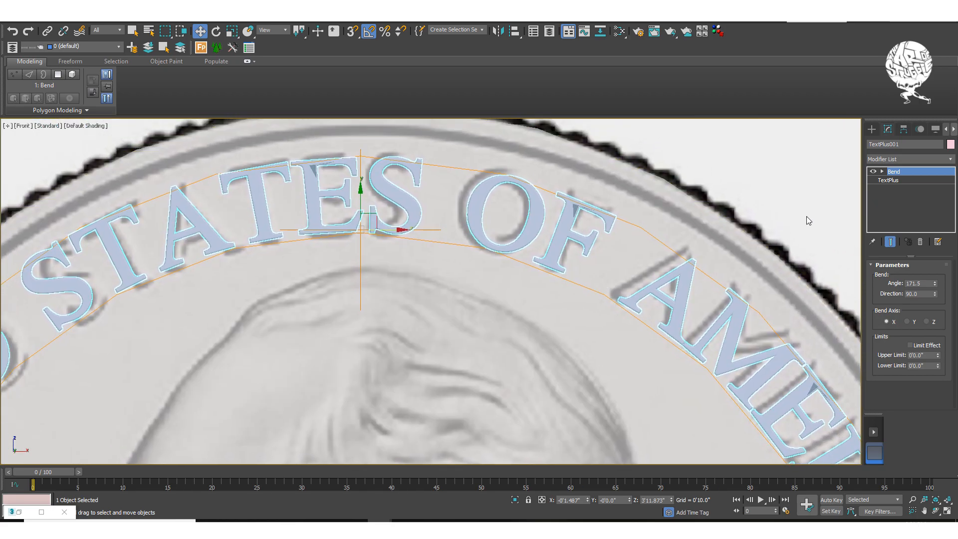
pyautogui.click(892, 181)
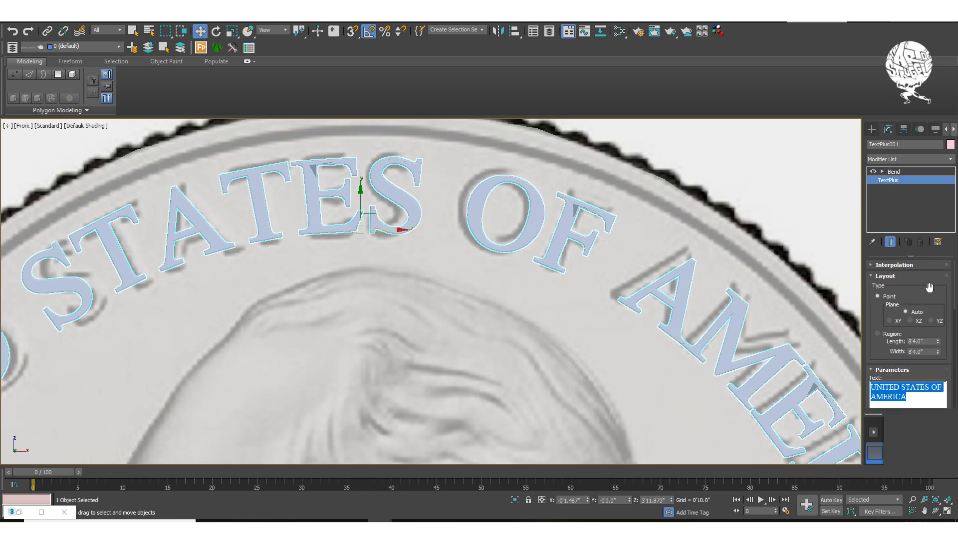
pyautogui.moveTo(942, 331); pyautogui.dragTo(947, 234)
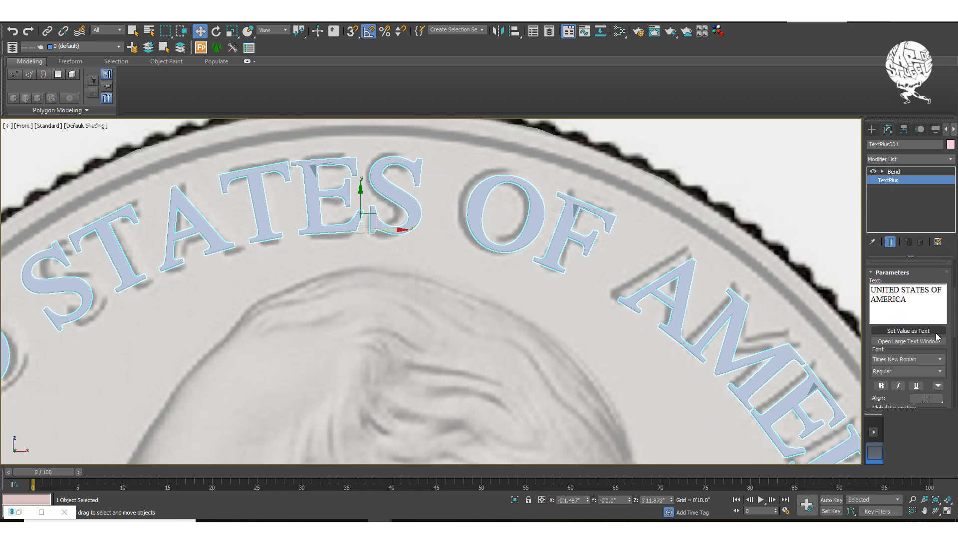
pyautogui.scroll(-3, 945, 344)
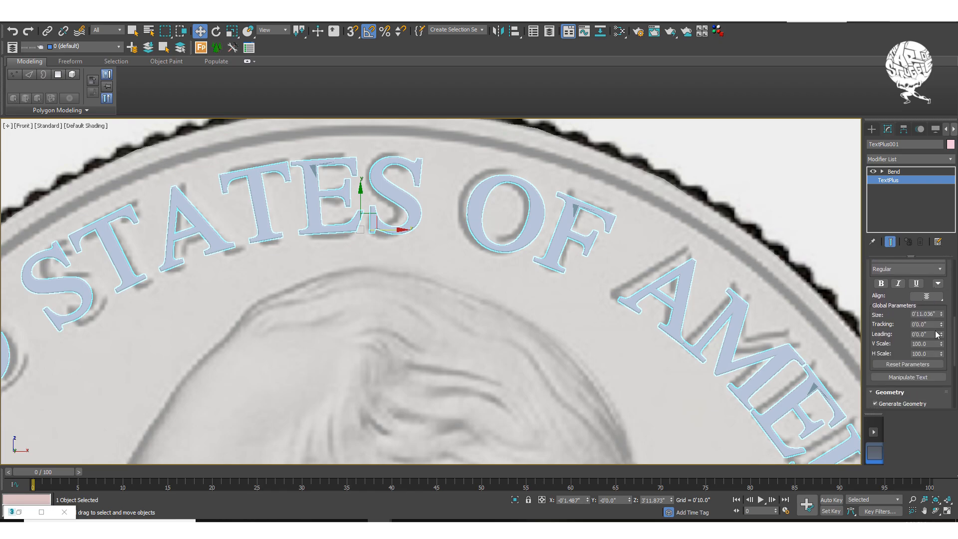
pyautogui.scroll(-3, 882, 328)
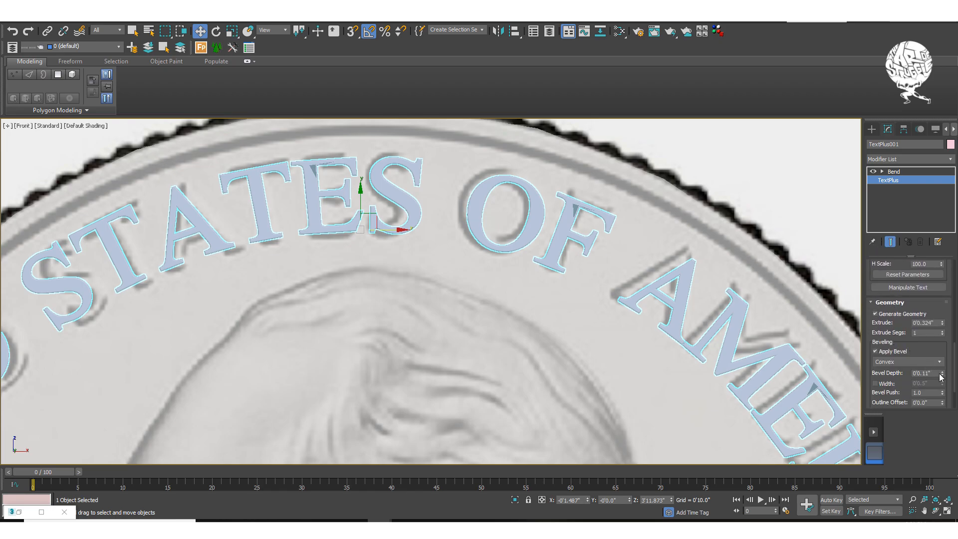
pyautogui.moveTo(942, 374); pyautogui.dragTo(943, 374)
pyautogui.moveTo(942, 323)
pyautogui.mouseDown()
pyautogui.moveTo(941, 308)
pyautogui.moveTo(941, 323)
pyautogui.mouseUp()
# - Try a fixed bevel width of 0'0.5" and a flipped up axis on the lettering, restoring both options
pyautogui.scroll(-2, 907, 343)
pyautogui.click(875, 350)
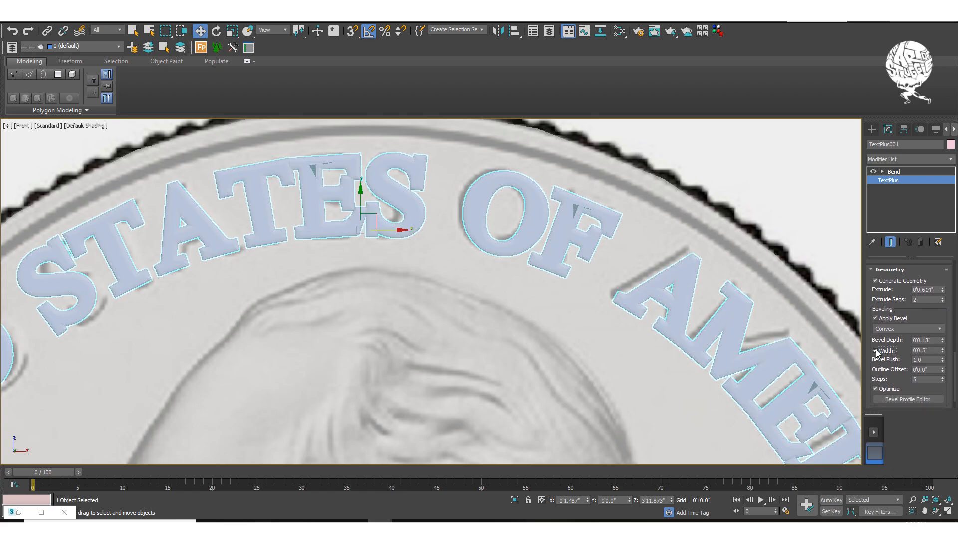
pyautogui.click(875, 351)
pyautogui.scroll(-2, 893, 347)
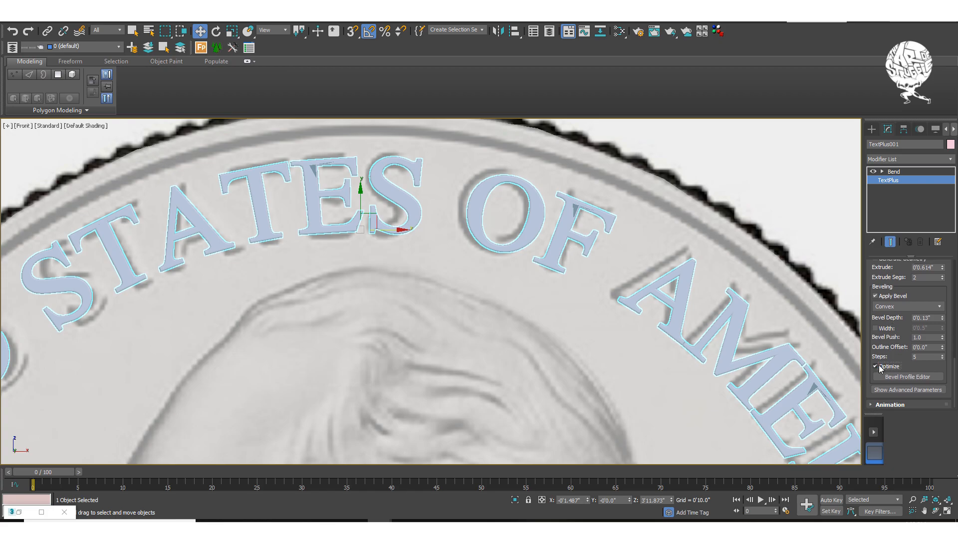
pyautogui.click(883, 397)
pyautogui.click(920, 380)
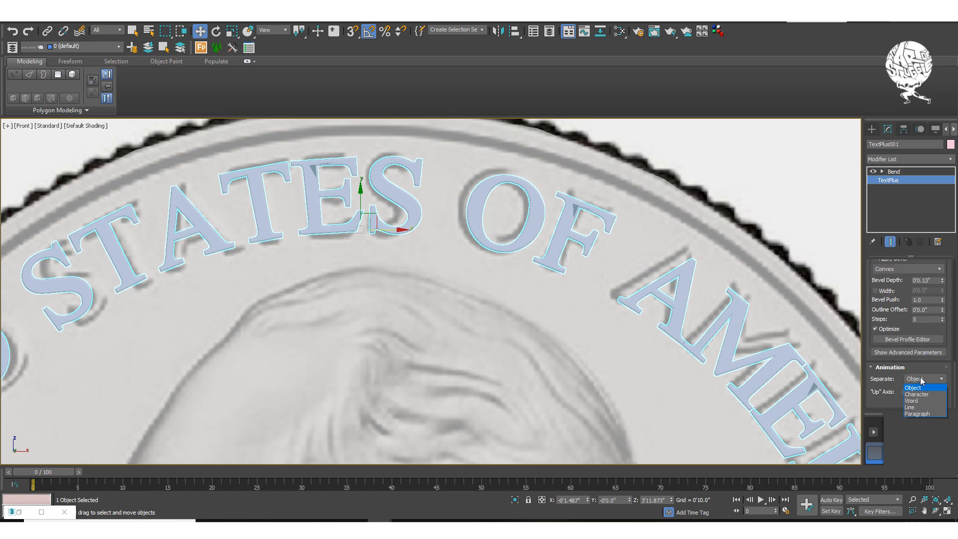
pyautogui.click(920, 381)
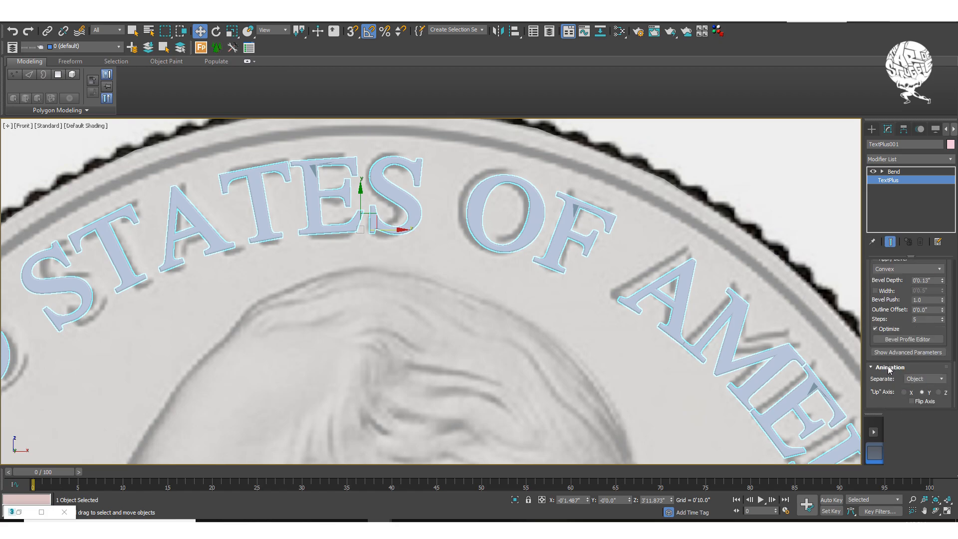
pyautogui.click(912, 401)
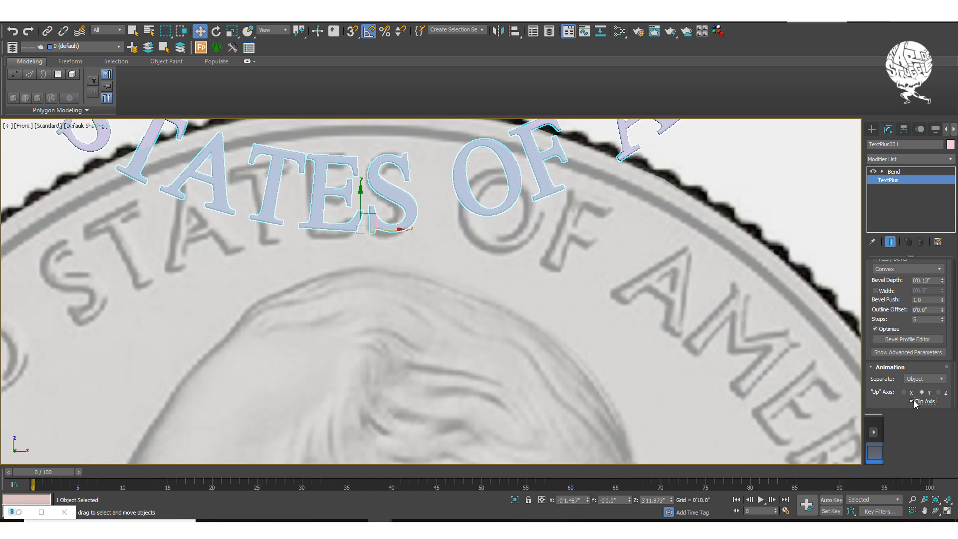
pyautogui.click(913, 401)
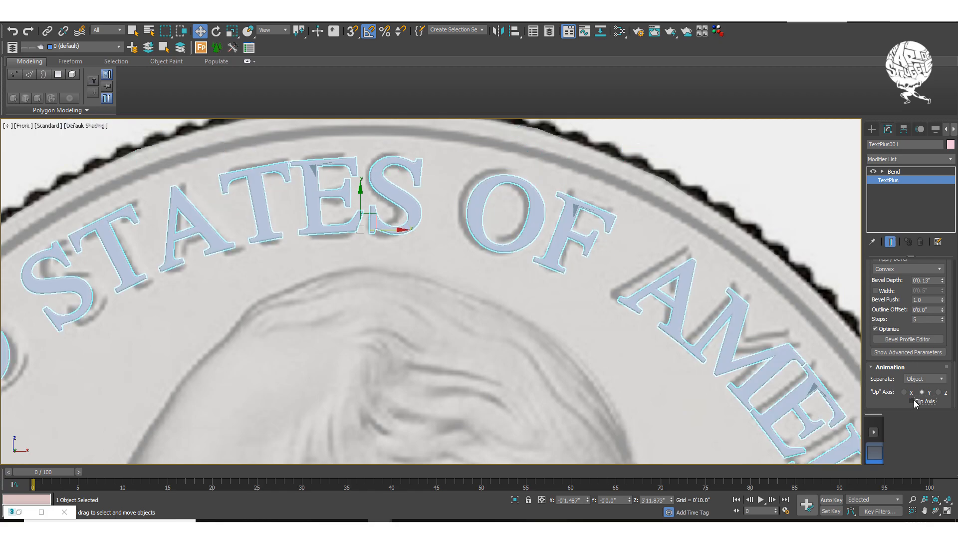
# - Try the Limit Effect option of the Bend modifier and turn it back off
pyautogui.click(905, 172)
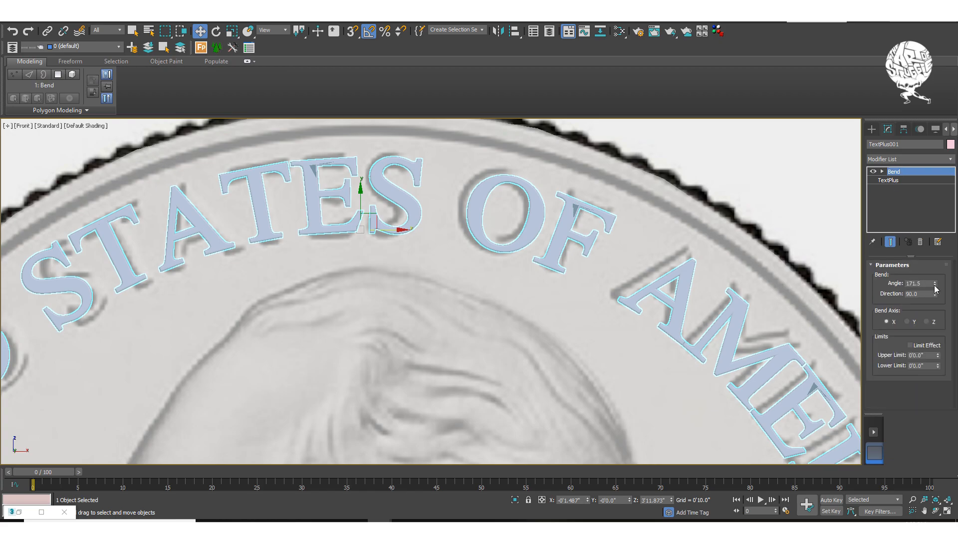
pyautogui.click(909, 344)
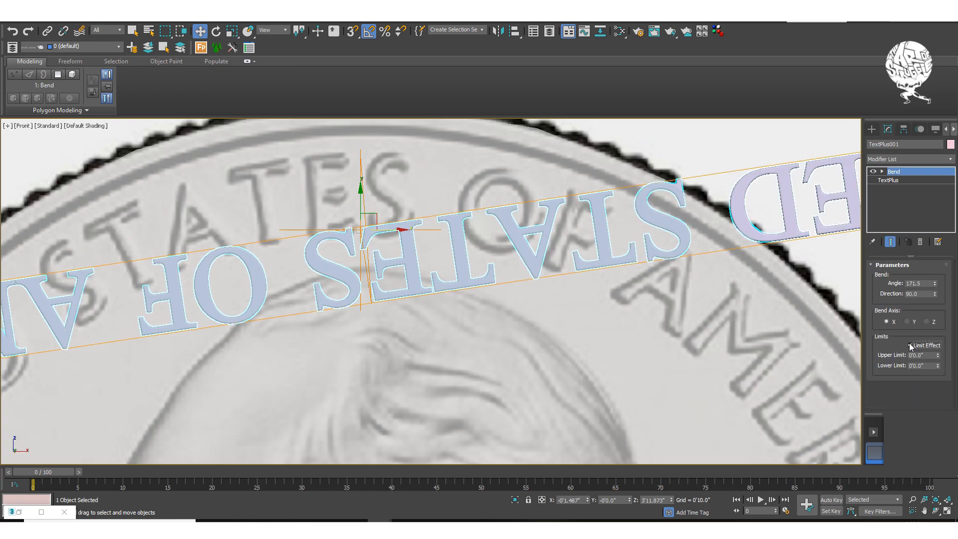
pyautogui.click(910, 345)
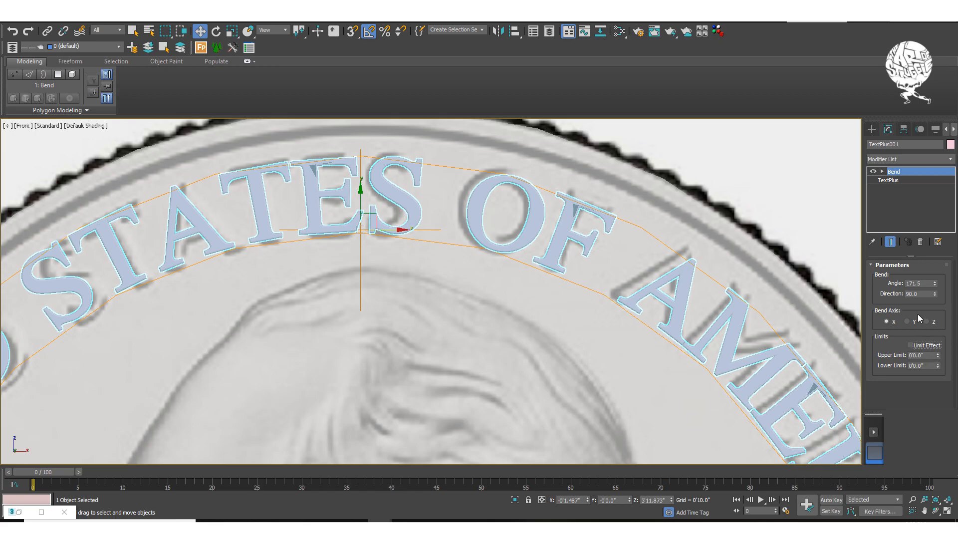
# - Set the bend angle to 164 and compare the lettering with the coin's whole inscription
pyautogui.moveTo(934, 294)
pyautogui.mouseDown()
pyautogui.moveTo(937, 310)
pyautogui.moveTo(935, 285)
pyautogui.moveTo(928, 292)
pyautogui.mouseUp()
pyautogui.hotkey('ctrl', 'z')
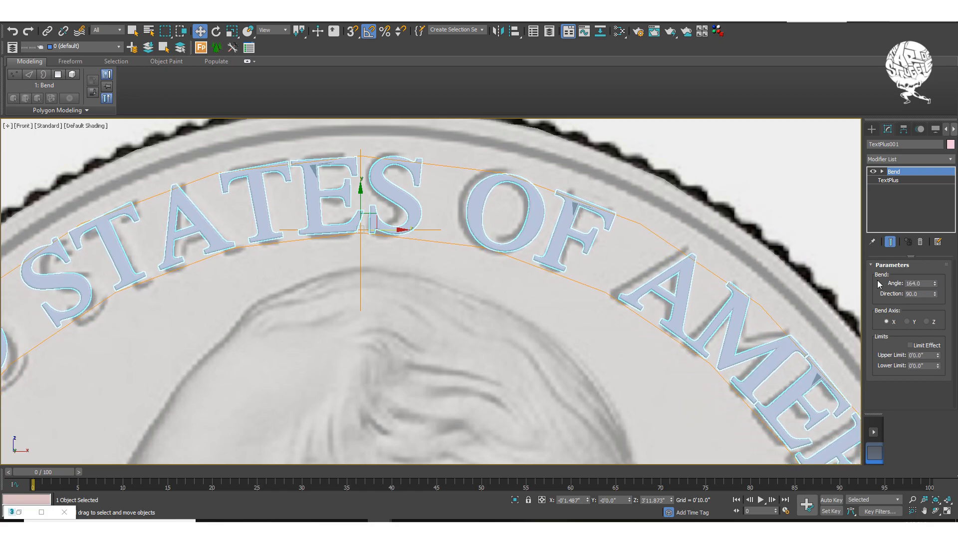
pyautogui.scroll(-3, 698, 250)
pyautogui.scroll(1, 621, 166)
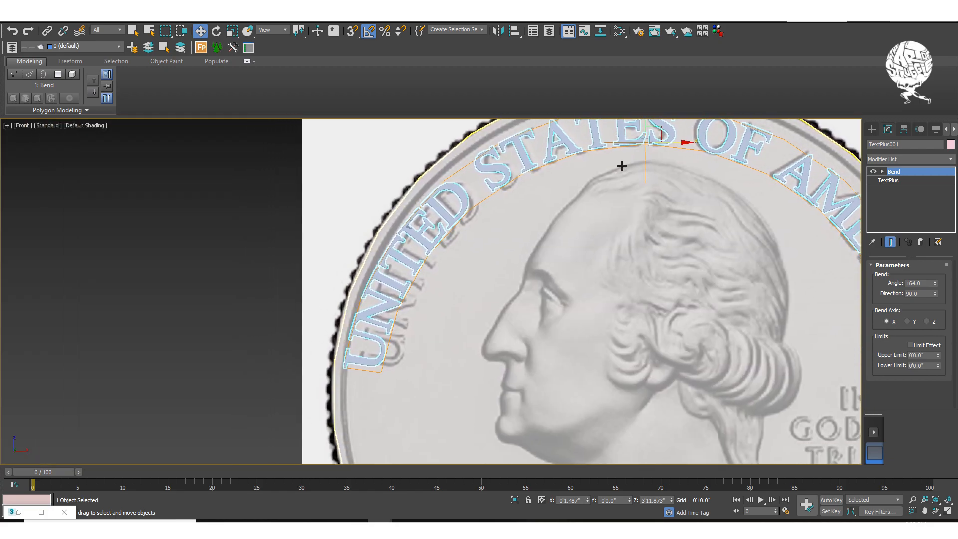
pyautogui.scroll(4, 382, 298)
pyautogui.scroll(-1, 467, 264)
pyautogui.moveTo(467, 264); pyautogui.dragTo(409, 236, button='middle')
pyautogui.scroll(-5, 409, 236)
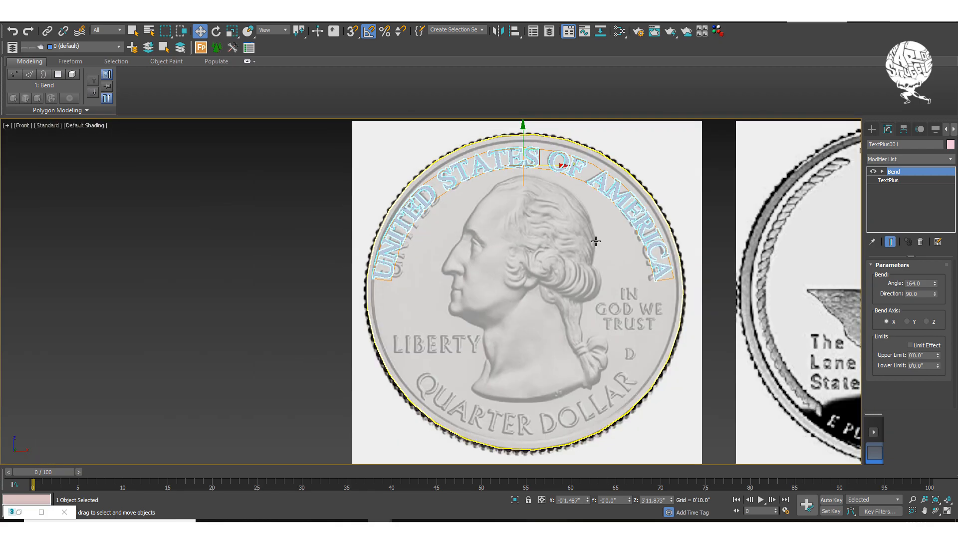
pyautogui.scroll(3, 590, 190)
pyautogui.scroll(1, 591, 165)
pyautogui.scroll(1, 572, 206)
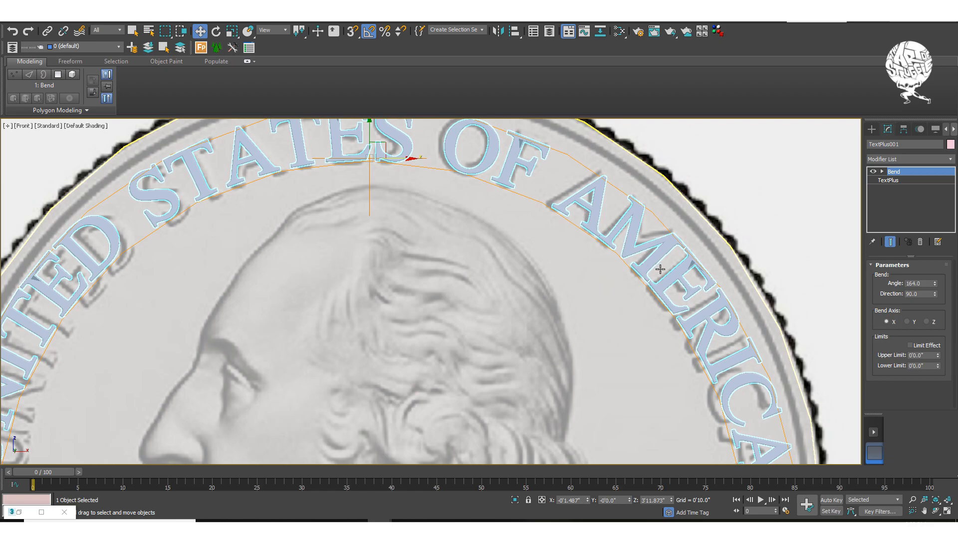
# - Examine the mesh edges around the dark shading gaps in the E of AMERICA and the F of OF
pyautogui.scroll(3, 661, 269)
pyautogui.scroll(2, 728, 265)
pyautogui.scroll(-4, 718, 264)
pyautogui.press('F4')
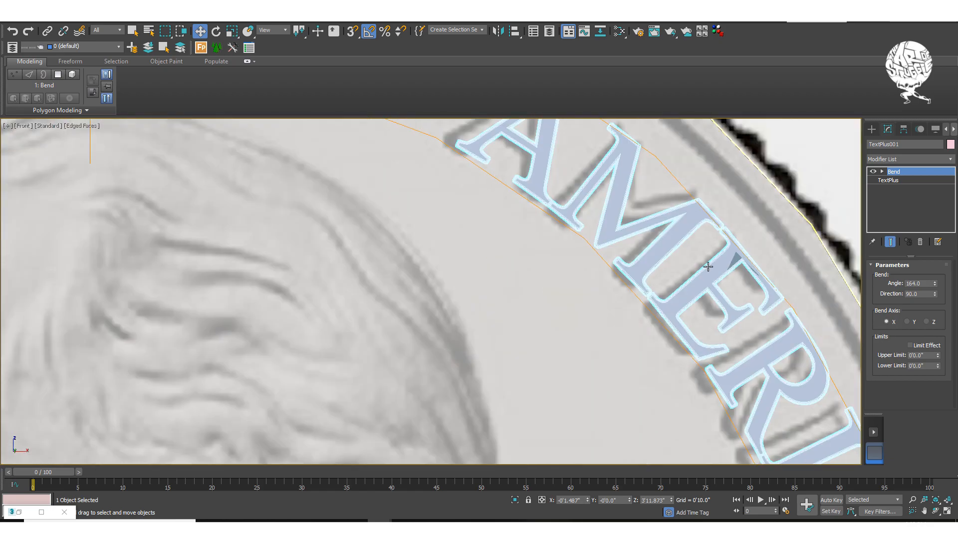
pyautogui.scroll(5, 718, 264)
pyautogui.scroll(2, 669, 263)
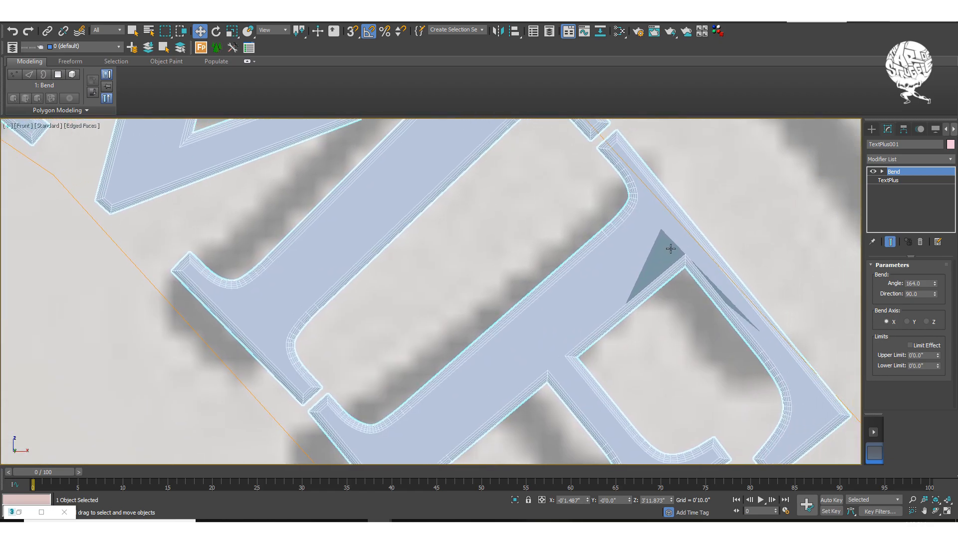
pyautogui.scroll(2, 673, 249)
pyautogui.scroll(-6, 573, 257)
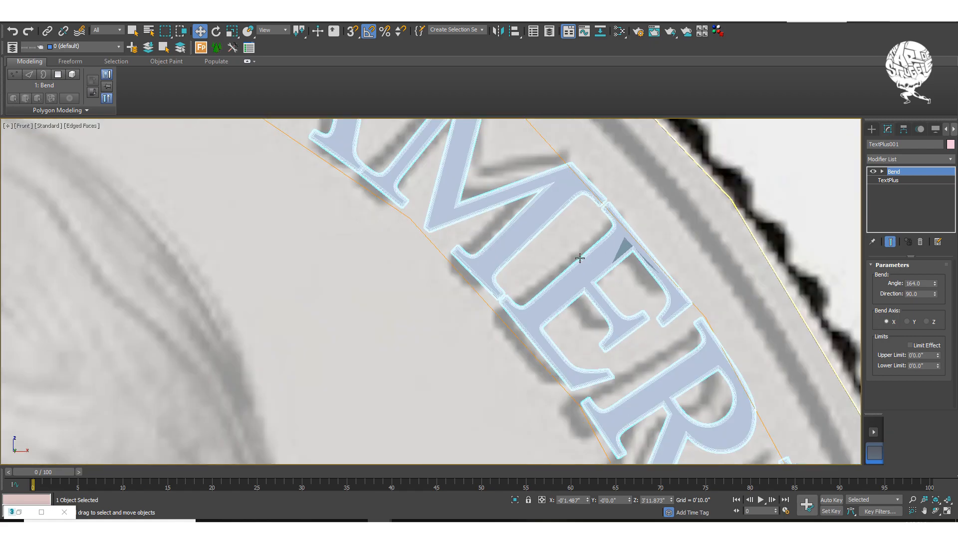
pyautogui.scroll(5, 501, 211)
pyautogui.scroll(5, 544, 215)
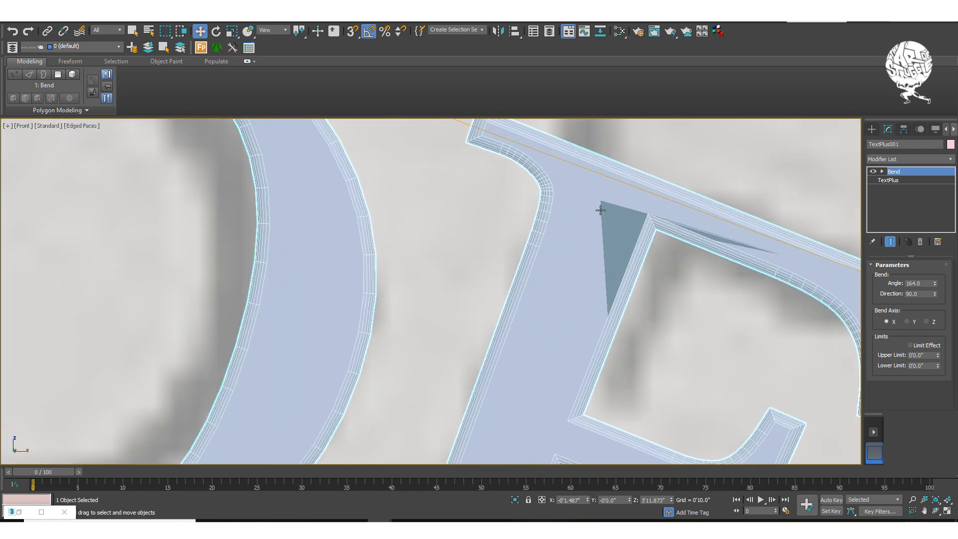
# - Add an Edit Poly modifier above the Bend and select the vertex at the upper inner corner of the F
pyautogui.click(921, 159)
pyautogui.press('e')
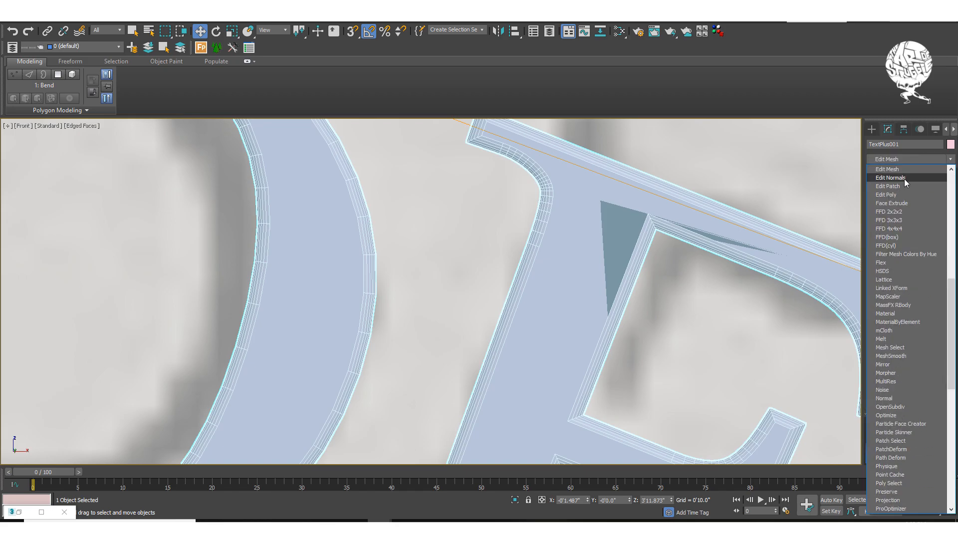
pyautogui.click(894, 193)
pyautogui.press('1')
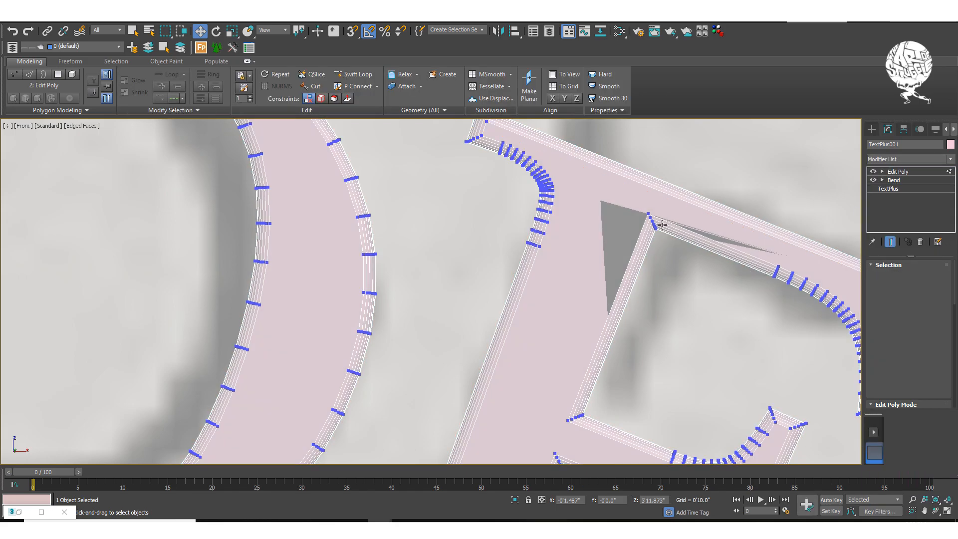
pyautogui.click(648, 214)
pyautogui.moveTo(624, 208); pyautogui.dragTo(697, 266, button='middle')
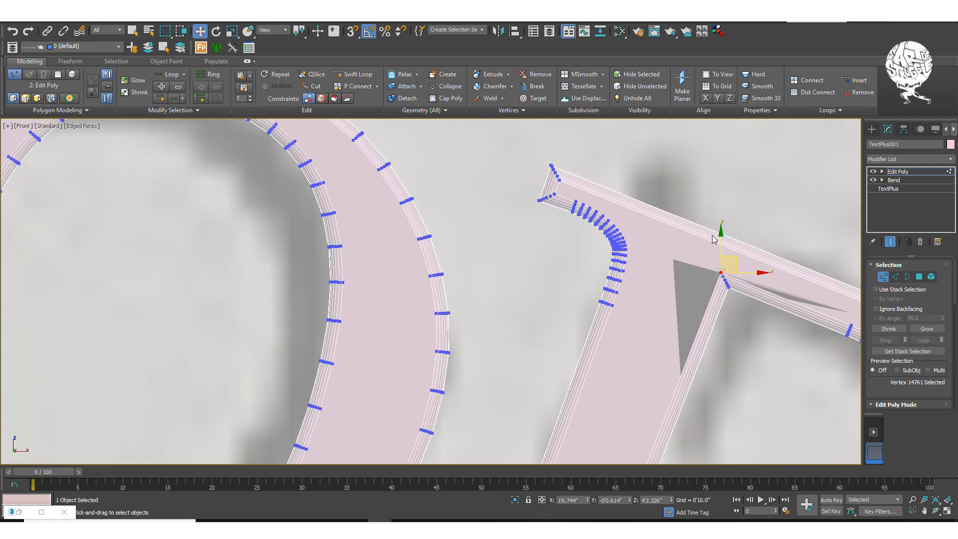
pyautogui.moveTo(703, 238)
pyautogui.mouseDown(button='middle')
pyautogui.moveTo(577, 203)
pyautogui.moveTo(493, 196)
pyautogui.moveTo(581, 230)
pyautogui.mouseUp(button='middle')
pyautogui.scroll(-5, 551, 205)
pyautogui.scroll(7, 529, 207)
pyautogui.scroll(-3, 582, 230)
pyautogui.press('F4')
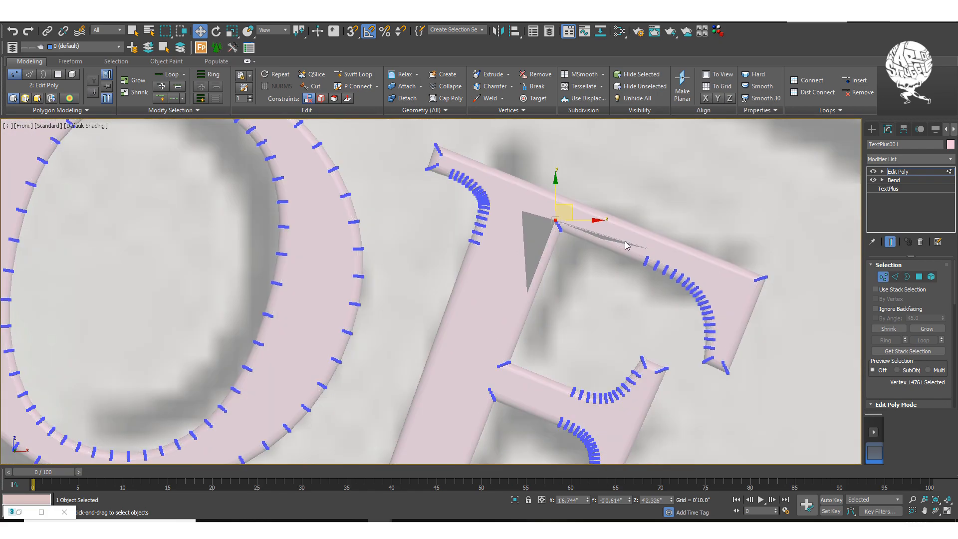
# - Select the F's front polygon, examine its shading gaps from an angle, and clear the selection
pyautogui.click(919, 276)
pyautogui.click(568, 223)
pyautogui.keyDown('alt'); pyautogui.moveTo(567, 223); pyautogui.dragTo(603, 237, button='middle'); pyautogui.keyUp('alt')
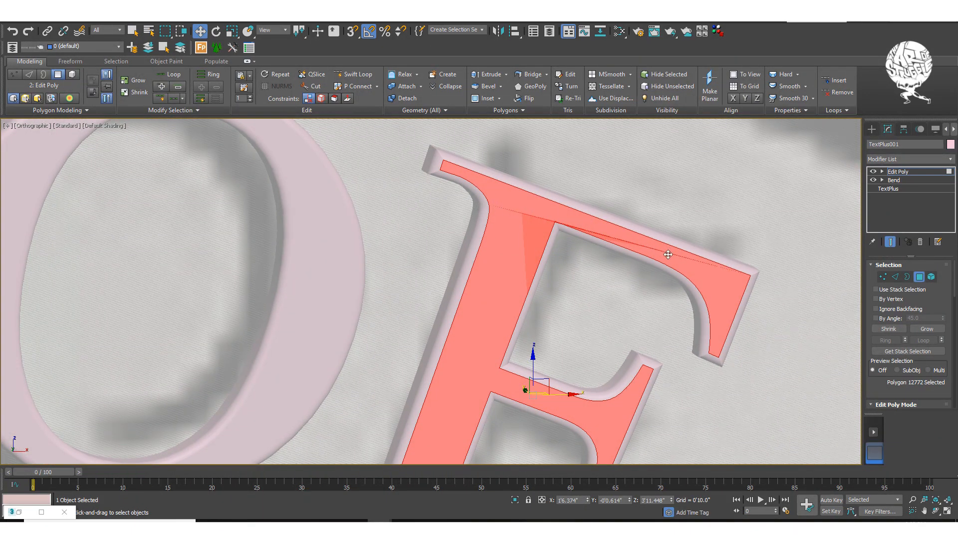
pyautogui.scroll(4, 567, 229)
pyautogui.moveTo(530, 202); pyautogui.dragTo(571, 250, button='middle')
pyautogui.click(615, 302)
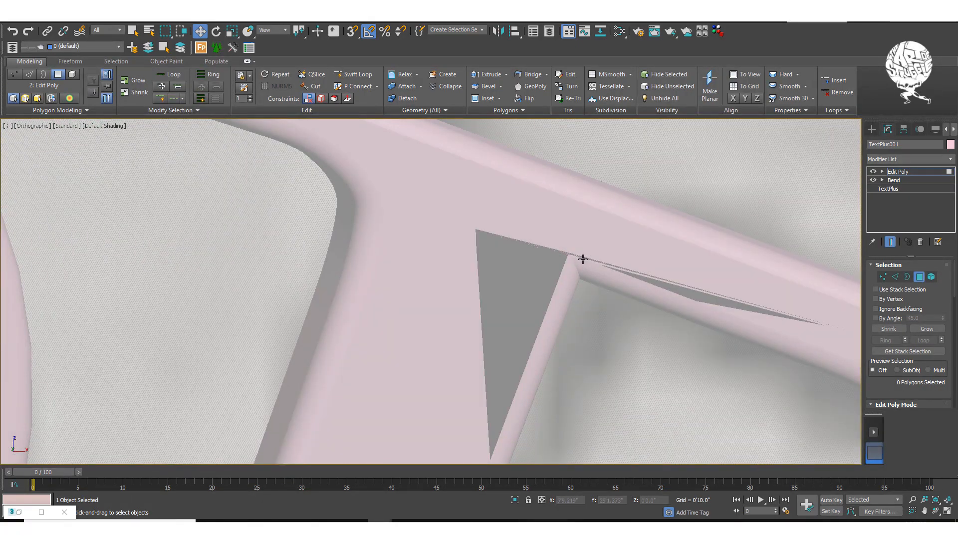
# - Insert a Swift Loop across the F's upper bevel and select its lower vertex together with the inner corner vertex
pyautogui.press('F4')
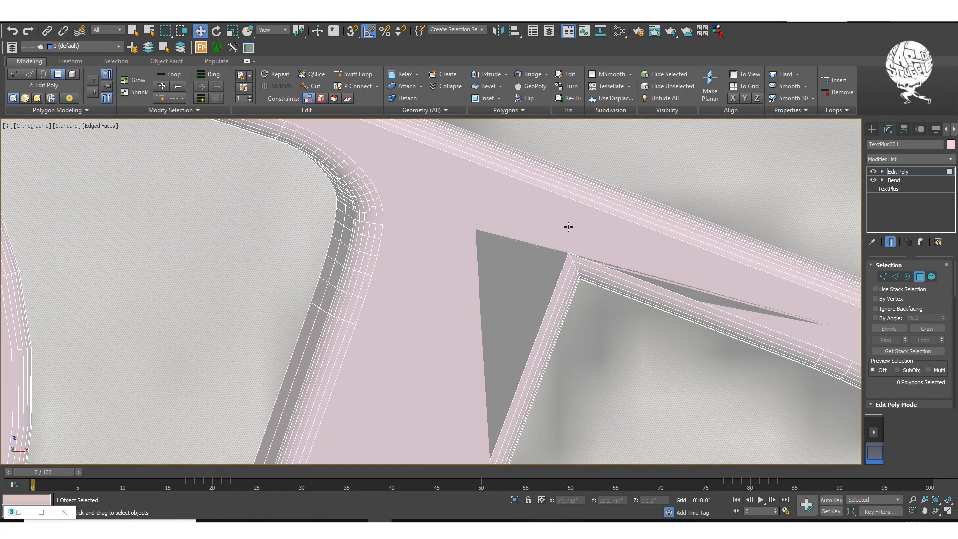
pyautogui.hotkey('shift', 'alt', 'w')
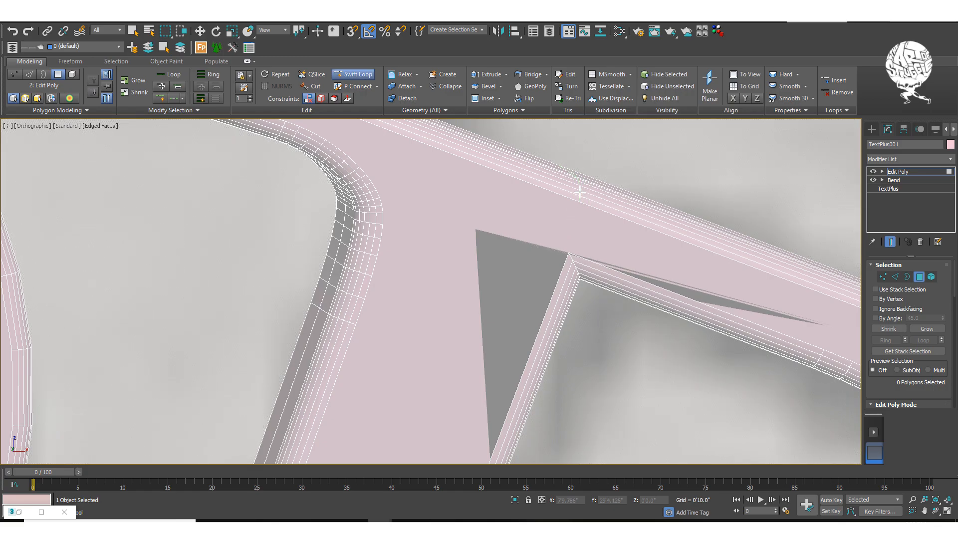
pyautogui.click(579, 191)
pyautogui.press('w')
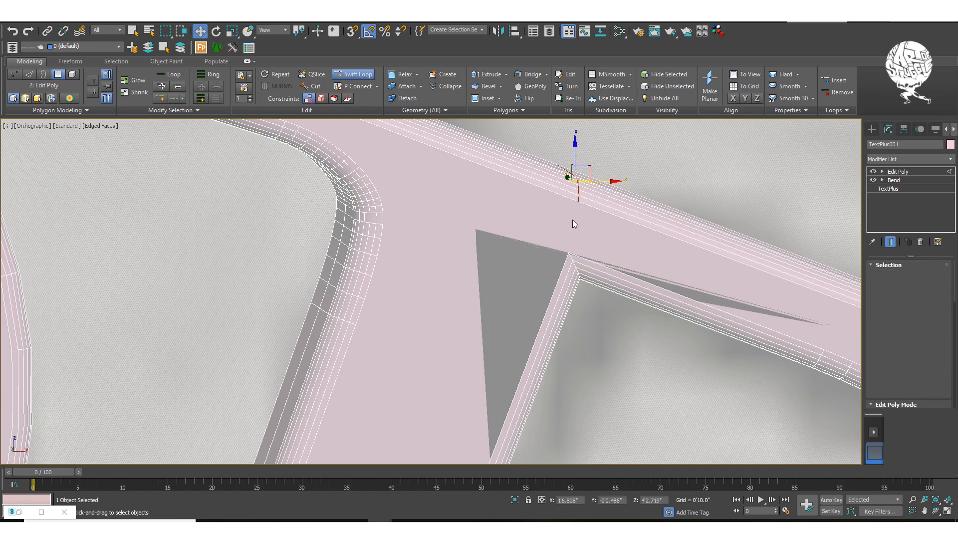
pyautogui.press('1')
pyautogui.click(567, 252)
pyautogui.keyDown('ctrl'); pyautogui.click(579, 202); pyautogui.keyUp('ctrl')
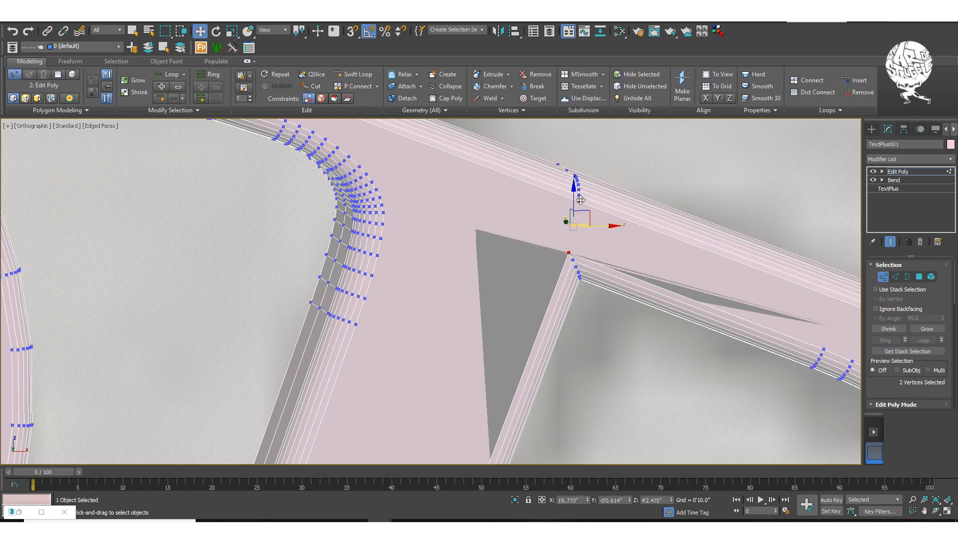
# - Insert a Swift Loop across the upper bevel of the E in AMERICA and connect its lower vertex to the inner corner vertex
pyautogui.scroll(-10, 601, 218)
pyautogui.moveTo(704, 304); pyautogui.dragTo(574, 217, button='middle')
pyautogui.moveTo(690, 288); pyautogui.dragTo(633, 249)
pyautogui.click(683, 229)
pyautogui.scroll(-2, 682, 229)
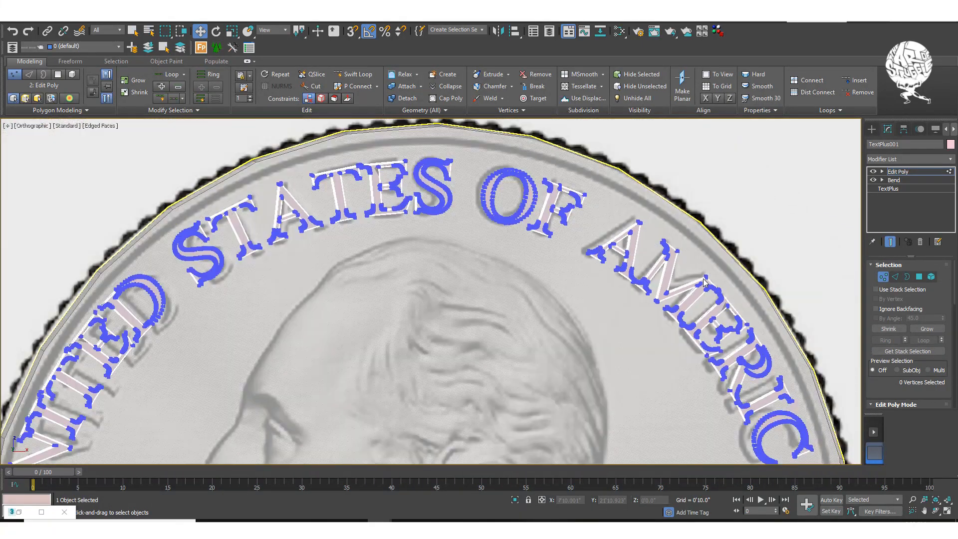
pyautogui.scroll(8, 737, 303)
pyautogui.scroll(6, 651, 295)
pyautogui.moveTo(633, 239); pyautogui.dragTo(637, 324, button='middle')
pyautogui.hotkey('alt', '1')
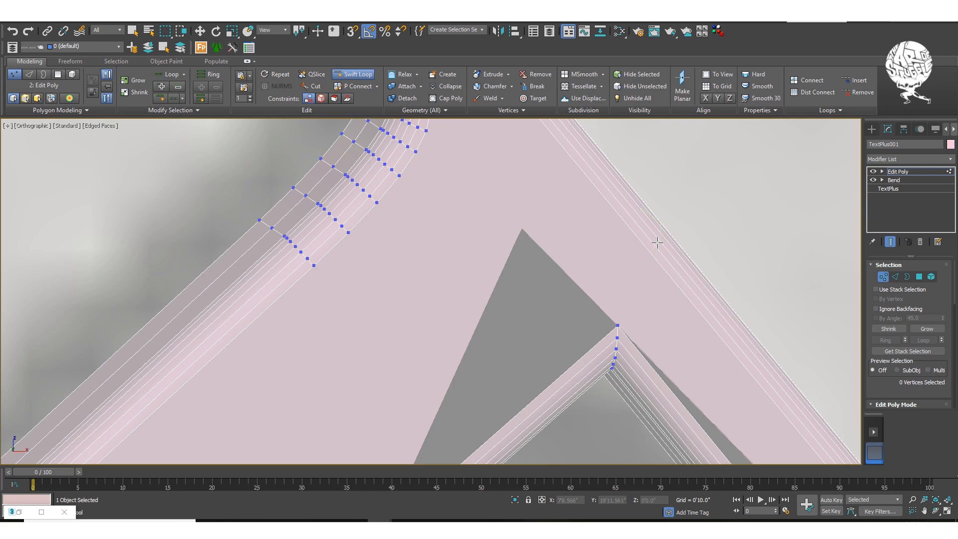
pyautogui.click(657, 243)
pyautogui.press('w')
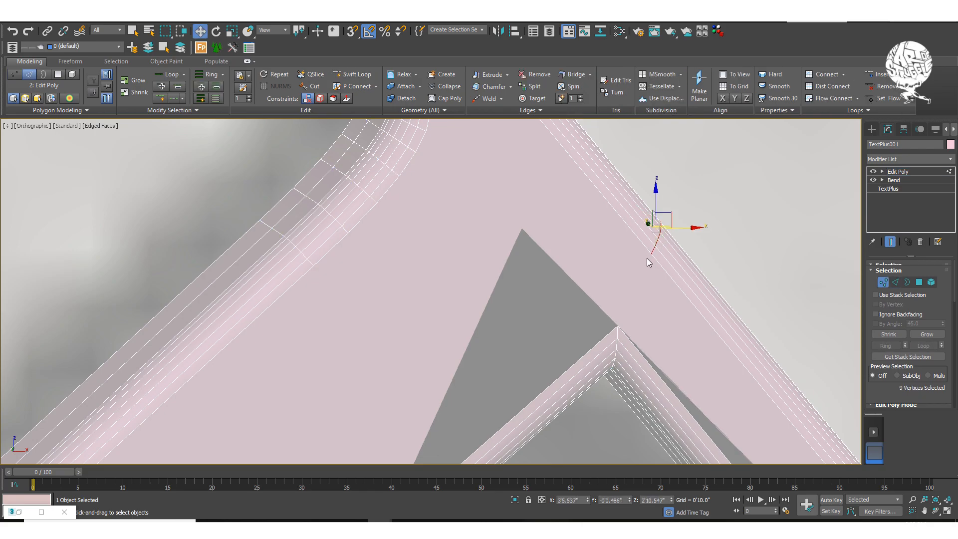
pyautogui.click(698, 268)
pyautogui.click(651, 252)
pyautogui.keyDown('ctrl'); pyautogui.click(617, 325); pyautogui.keyUp('ctrl')
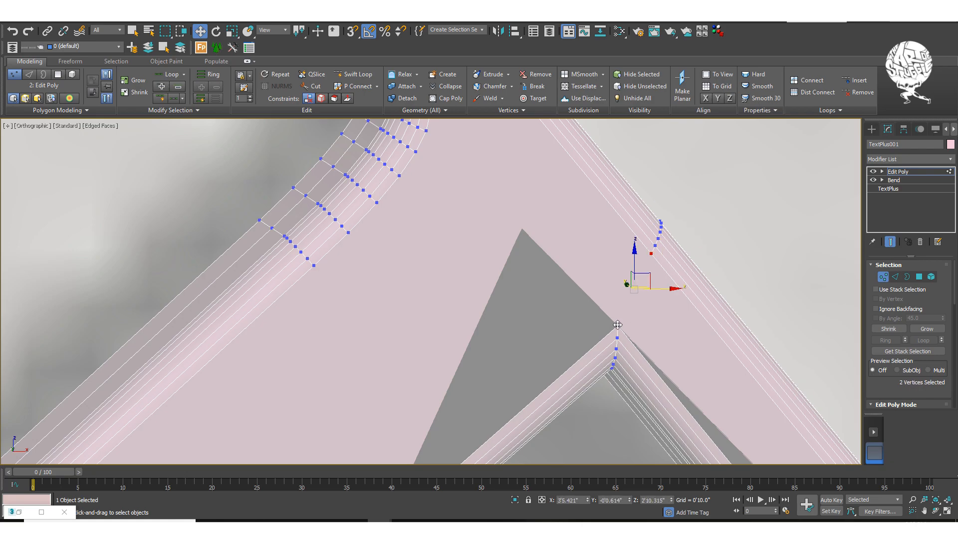
# - Leave vertex editing on the lettering, turn off the edged-faces display and clear the selection
pyautogui.scroll(-10, 635, 298)
pyautogui.moveTo(607, 263); pyautogui.dragTo(617, 226, button='middle')
pyautogui.scroll(-5, 616, 226)
pyautogui.scroll(5, 651, 265)
pyautogui.moveTo(654, 268); pyautogui.dragTo(771, 268, button='middle')
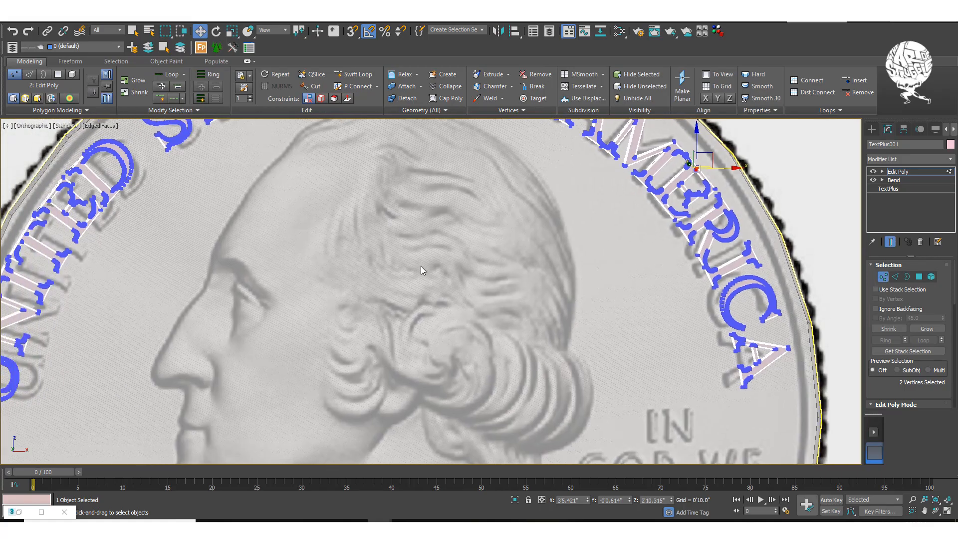
pyautogui.moveTo(422, 269); pyautogui.dragTo(677, 280, button='middle')
pyautogui.moveTo(400, 256); pyautogui.dragTo(508, 226, button='middle')
pyautogui.click(273, 278)
pyautogui.scroll(6, 367, 267)
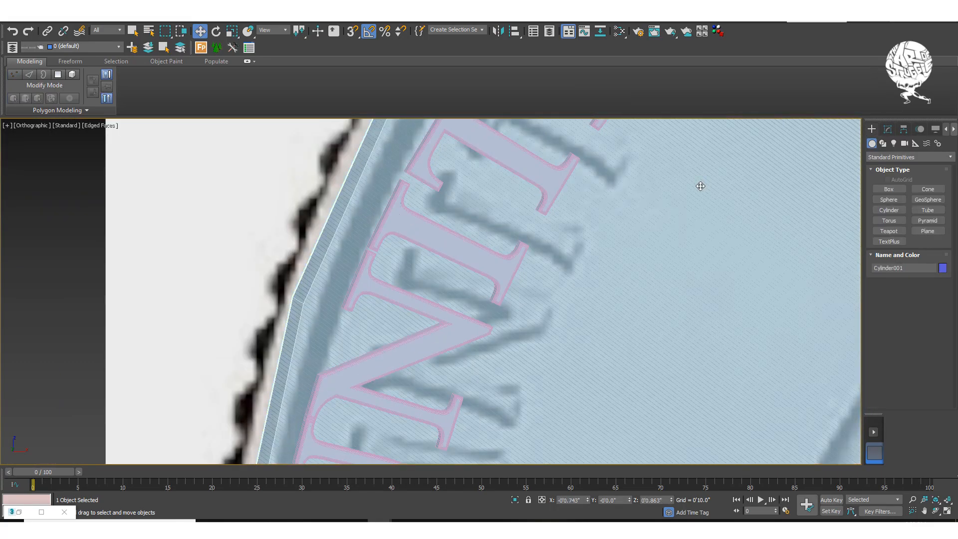
pyautogui.moveTo(699, 186); pyautogui.dragTo(325, 246, button='middle')
pyautogui.press('F3')
pyautogui.press('F3')
pyautogui.press('F4')
pyautogui.click(305, 237)
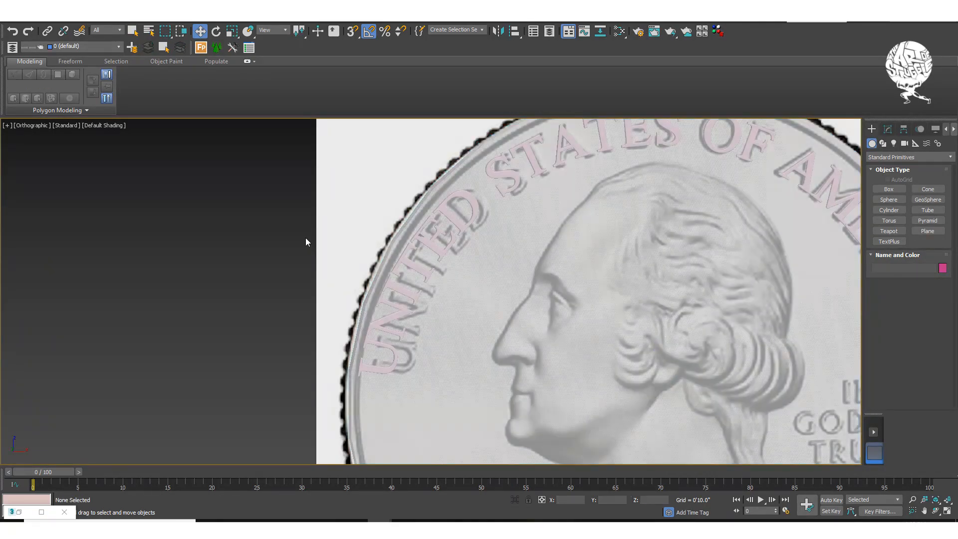
# - Examine the bent lettering against the whole Washington side of the coin reference
pyautogui.scroll(-5, 277, 227)
pyautogui.scroll(4, 343, 200)
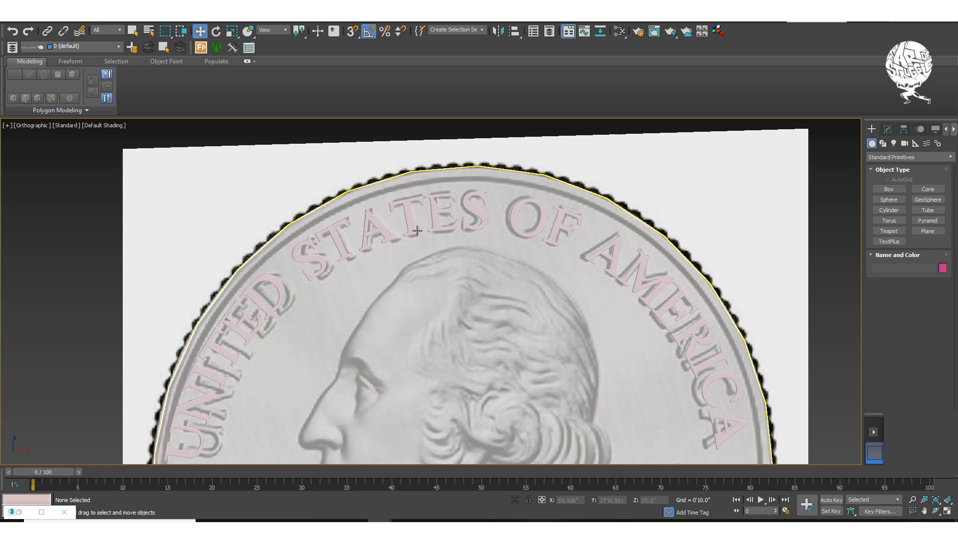
pyautogui.moveTo(415, 230); pyautogui.dragTo(436, 131, button='middle')
pyautogui.scroll(-3, 436, 131)
pyautogui.scroll(1, 459, 190)
pyautogui.scroll(1, 458, 190)
pyautogui.scroll(-3, 480, 170)
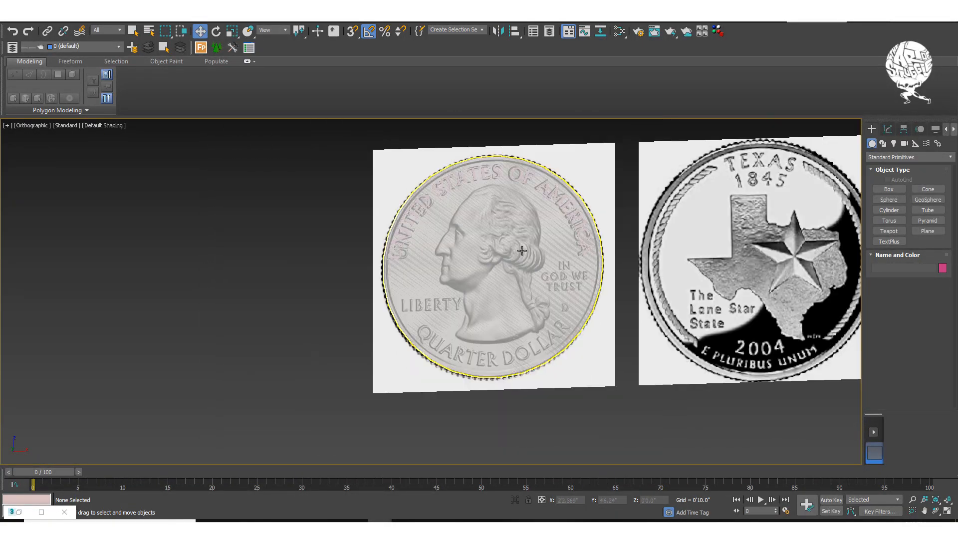
pyautogui.scroll(1, 480, 170)
# - Select the UNITED STATES OF AMERICA lettering and move it closer to the coin's face in the Top view, to Y -0'2.215"
pyautogui.click(485, 167)
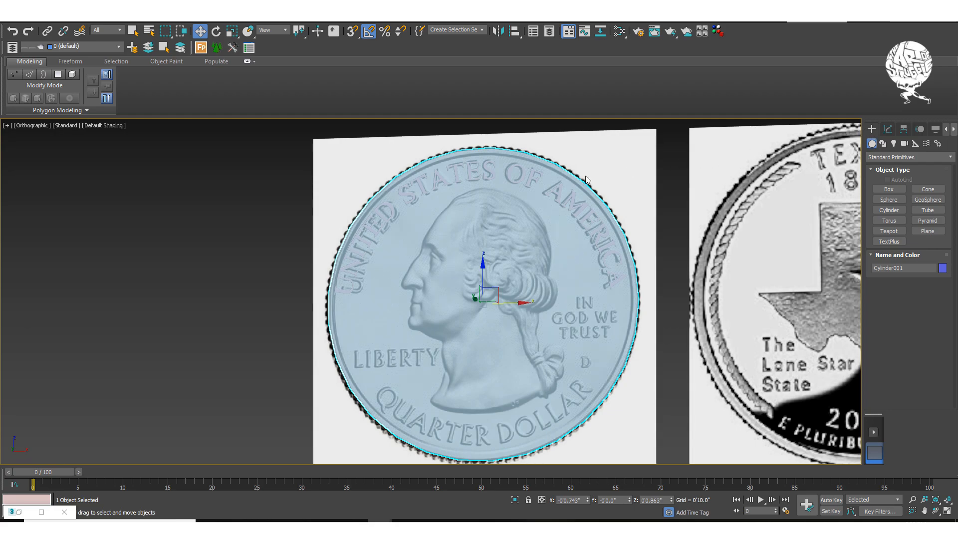
pyautogui.keyDown('alt'); pyautogui.moveTo(543, 190); pyautogui.dragTo(518, 201, button='middle'); pyautogui.keyUp('alt')
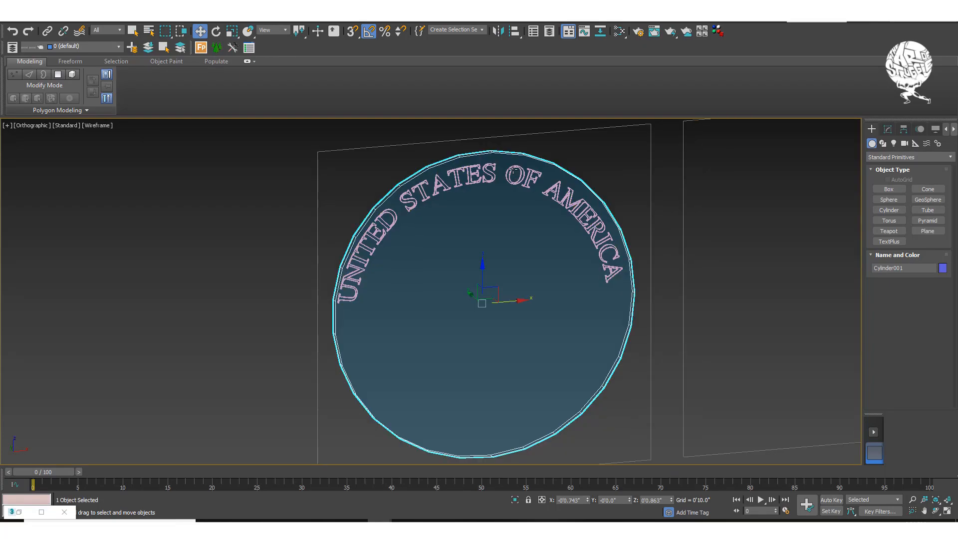
pyautogui.click(514, 176)
pyautogui.keyDown('alt'); pyautogui.moveTo(460, 175); pyautogui.dragTo(470, 187, button='middle'); pyautogui.keyUp('alt')
pyautogui.moveTo(470, 187); pyautogui.dragTo(467, 186)
pyautogui.press('t')
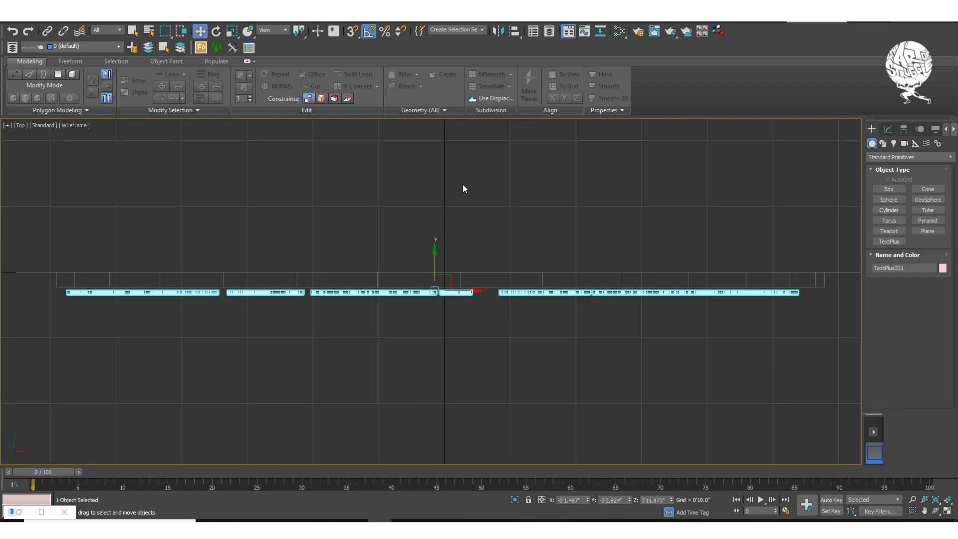
pyautogui.moveTo(430, 229); pyautogui.dragTo(479, 228, button='middle')
pyautogui.moveTo(482, 261); pyautogui.dragTo(484, 254)
pyautogui.keyDown('alt'); pyautogui.moveTo(477, 270); pyautogui.dragTo(497, 227, button='middle'); pyautogui.keyUp('alt')
pyautogui.moveTo(497, 227); pyautogui.dragTo(493, 246, button='middle')
pyautogui.scroll(-3, 493, 246)
pyautogui.press('F3')
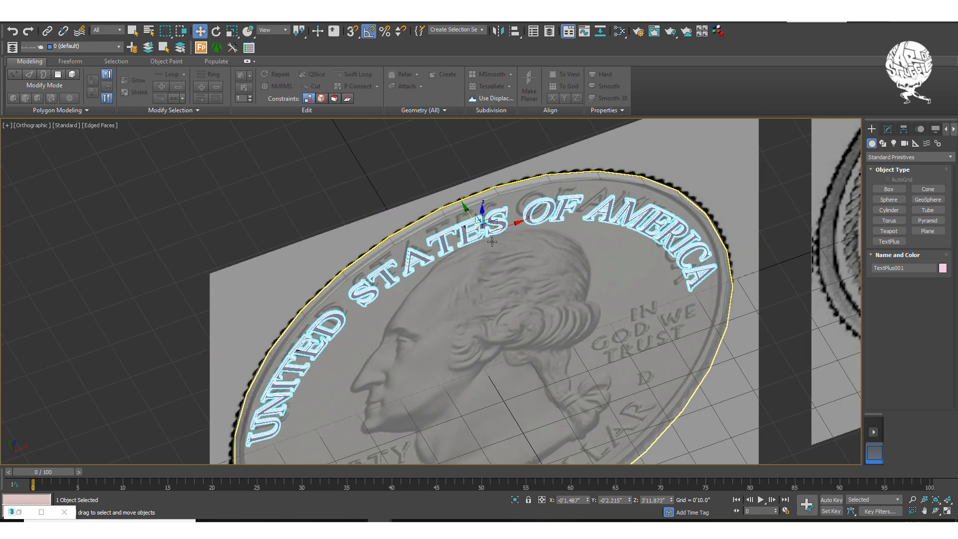
# - Inspect the lettering's front faces in the Front view, closing in on the upper inner corner of the E in STATES
pyautogui.scroll(-3, 479, 185)
pyautogui.keyDown('alt'); pyautogui.moveTo(479, 185); pyautogui.dragTo(566, 222, button='middle'); pyautogui.keyUp('alt')
pyautogui.click(331, 230)
pyautogui.scroll(5, 462, 241)
pyautogui.press('f')
pyautogui.moveTo(420, 171); pyautogui.dragTo(455, 154, button='middle')
pyautogui.click(454, 157)
pyautogui.scroll(8, 454, 158)
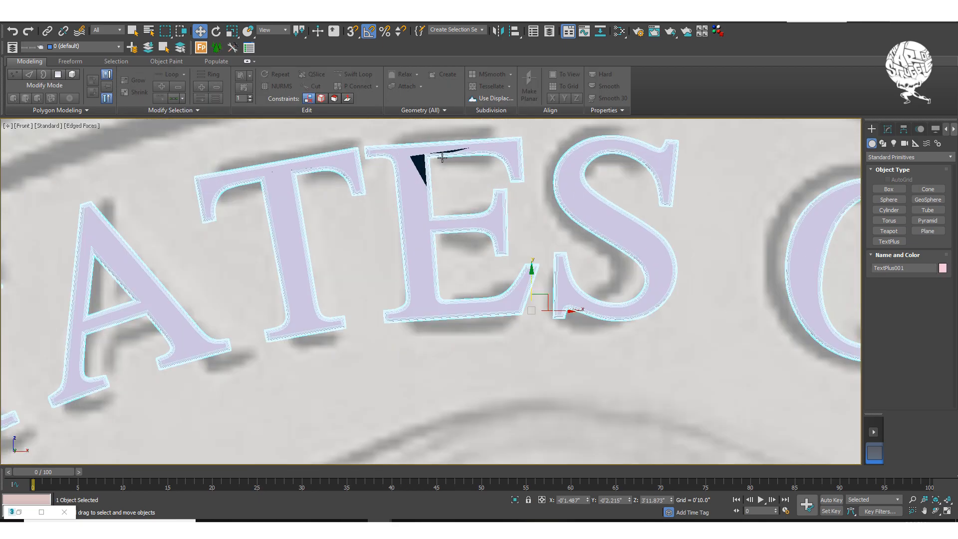
pyautogui.scroll(-6, 454, 151)
pyautogui.moveTo(495, 162); pyautogui.dragTo(471, 161, button='middle')
pyautogui.scroll(10, 471, 161)
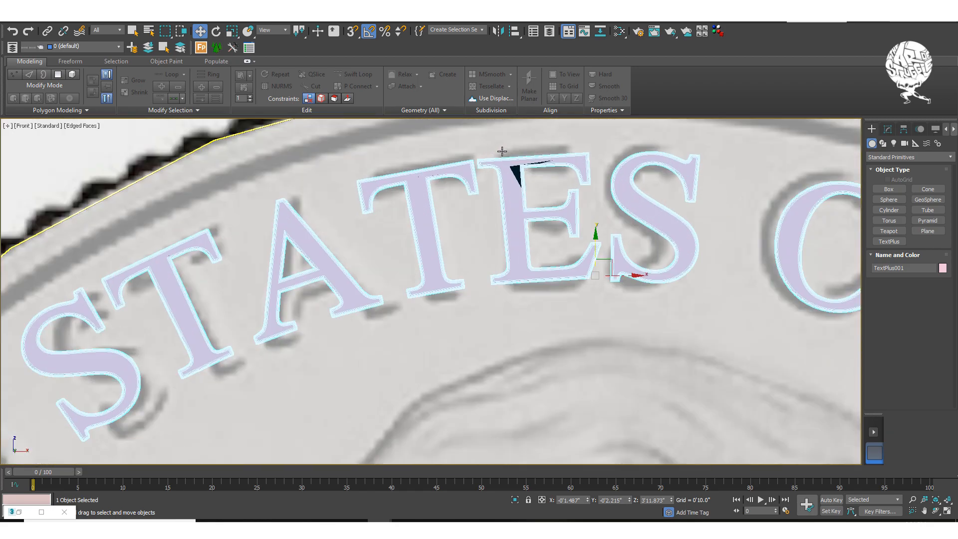
# - Repair the E in STATES by adding a Swift Loop across its upper bevel and connecting the lower vertex to the inner corner vertex
pyautogui.click(887, 131)
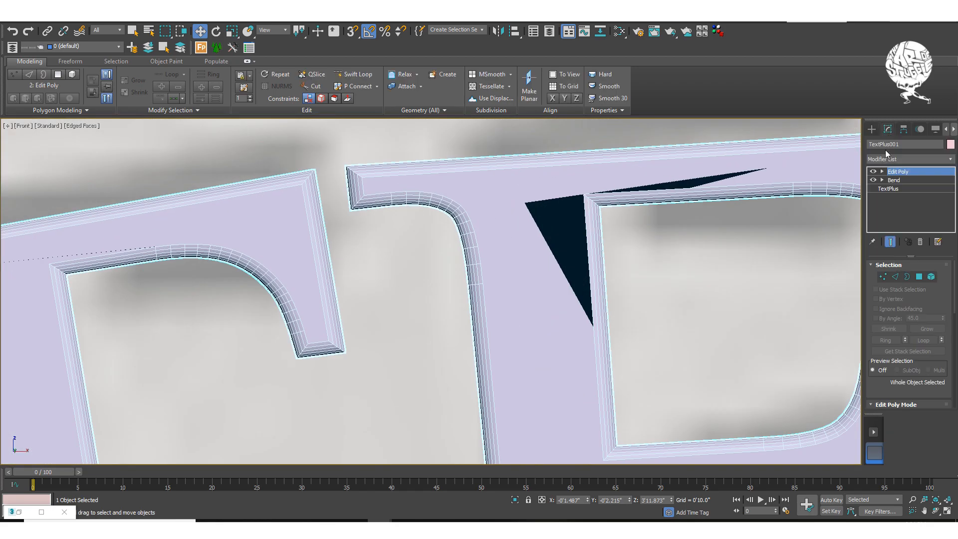
pyautogui.click(883, 278)
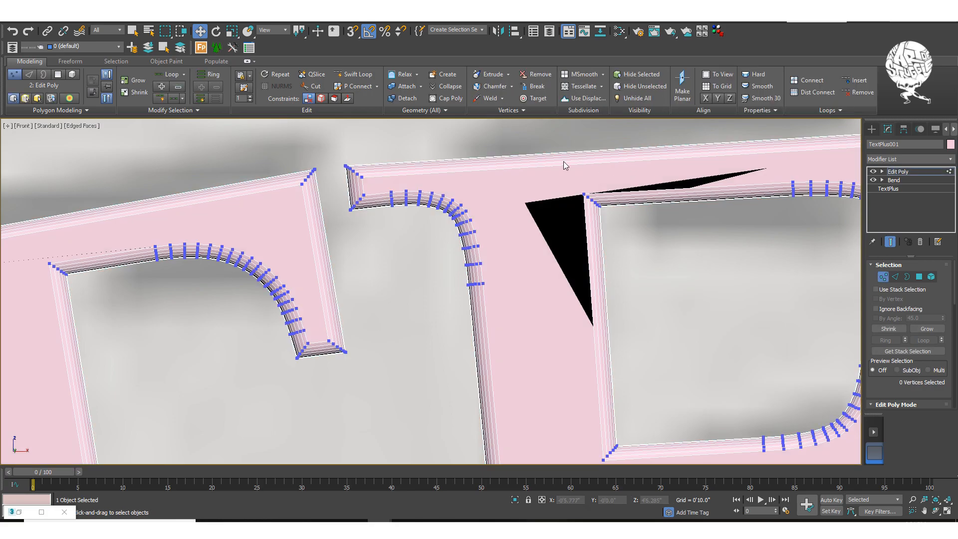
pyautogui.click(584, 194)
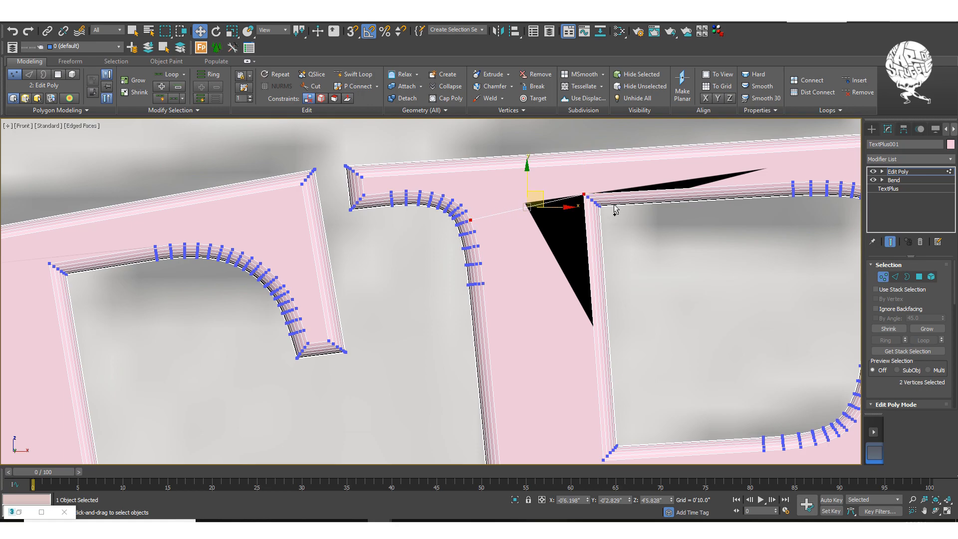
pyautogui.click(579, 142)
pyautogui.hotkey('alt', '1')
pyautogui.click(575, 159)
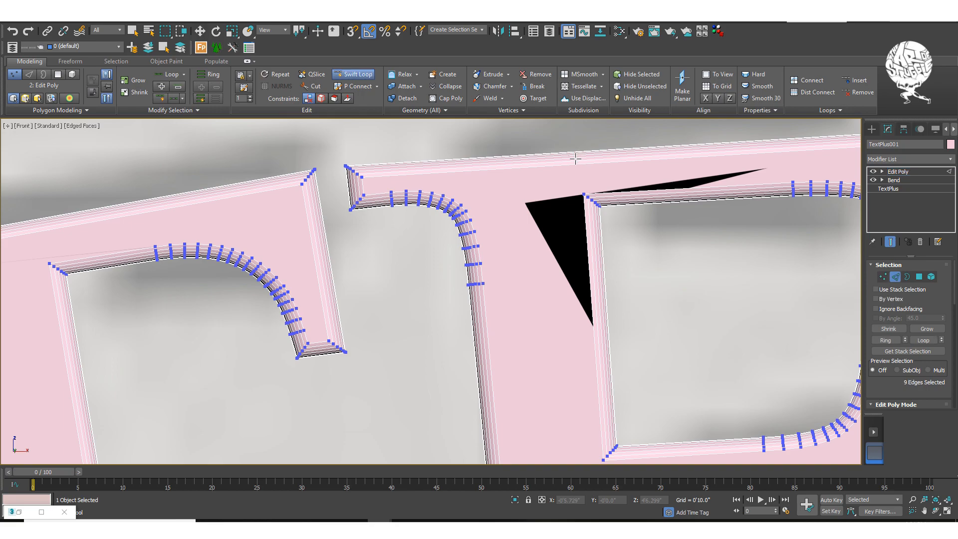
pyautogui.press('w')
pyautogui.press('1')
pyautogui.click(579, 164)
pyautogui.keyDown('ctrl'); pyautogui.click(581, 193); pyautogui.keyUp('ctrl')
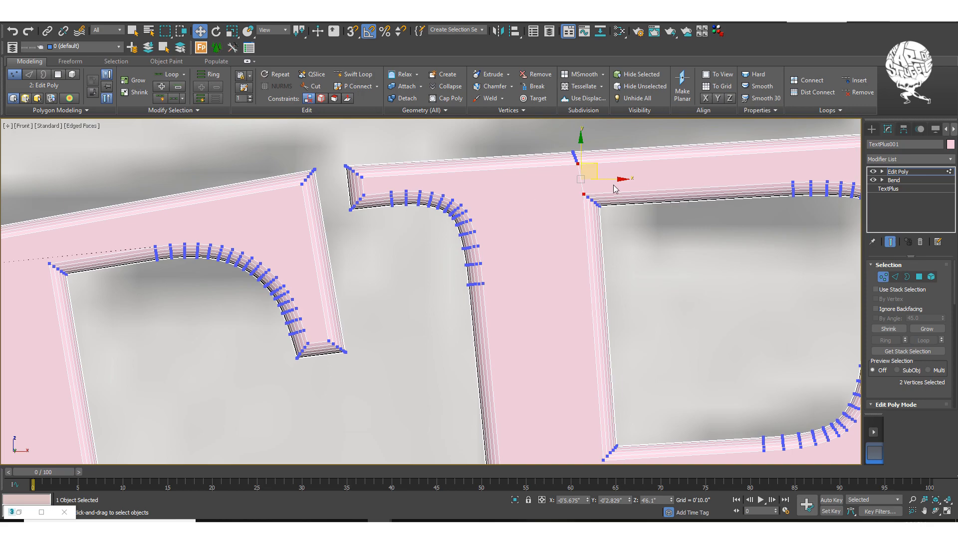
pyautogui.scroll(-10, 614, 186)
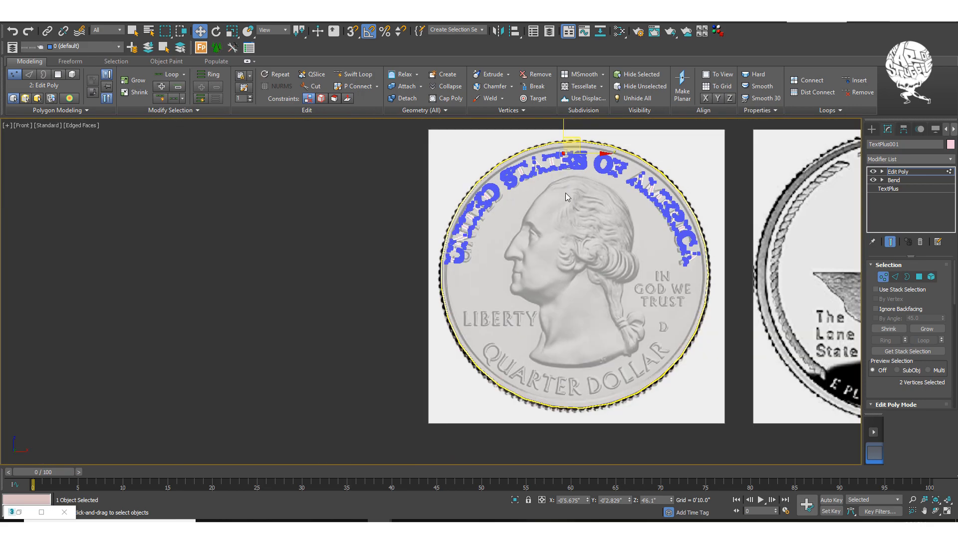
pyautogui.click(871, 129)
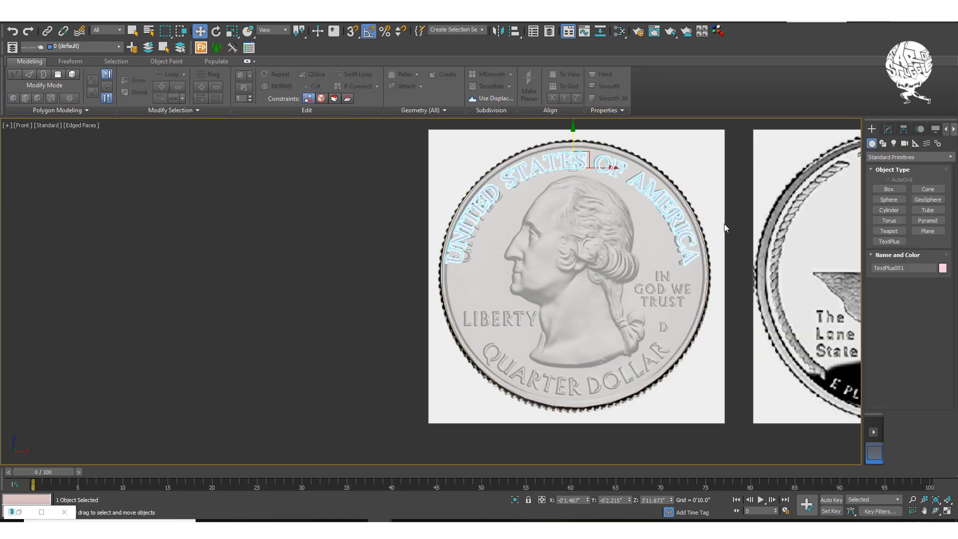
pyautogui.click(598, 445)
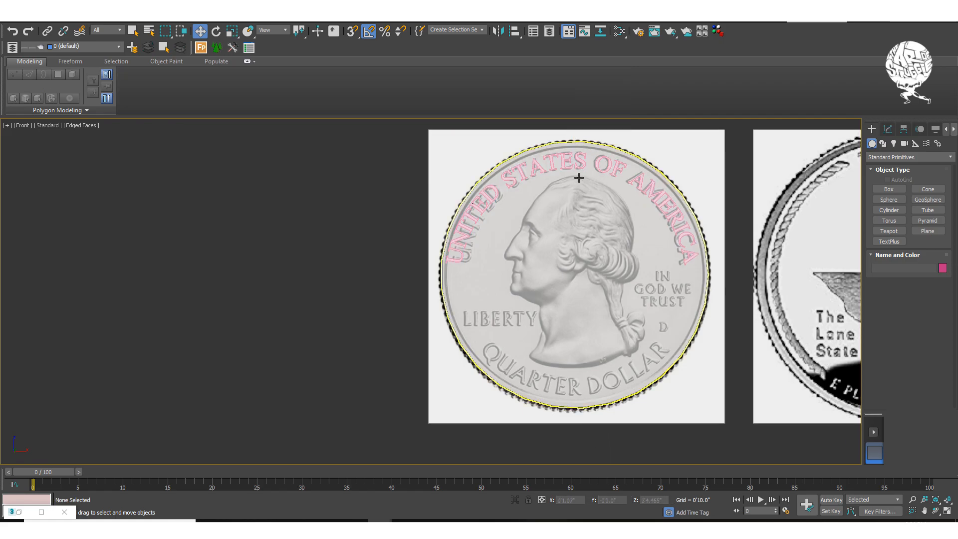
# - Copy the lettering down onto the coin's lower inscription and delete the copy's Edit Poly and Bend modifiers
pyautogui.click(571, 145)
pyautogui.keyDown('shift'); pyautogui.moveTo(571, 143); pyautogui.dragTo(590, 357); pyautogui.keyUp('shift')
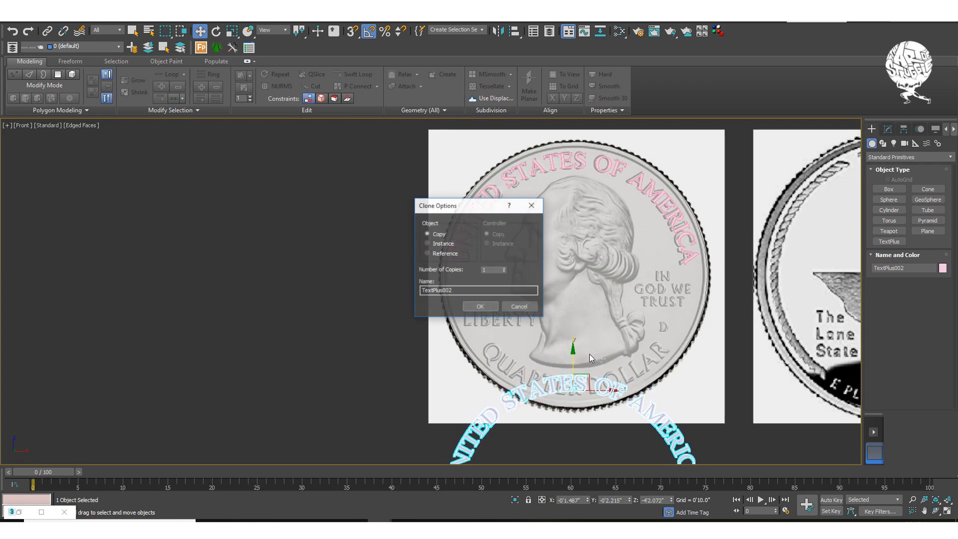
pyautogui.click(480, 306)
pyautogui.click(887, 130)
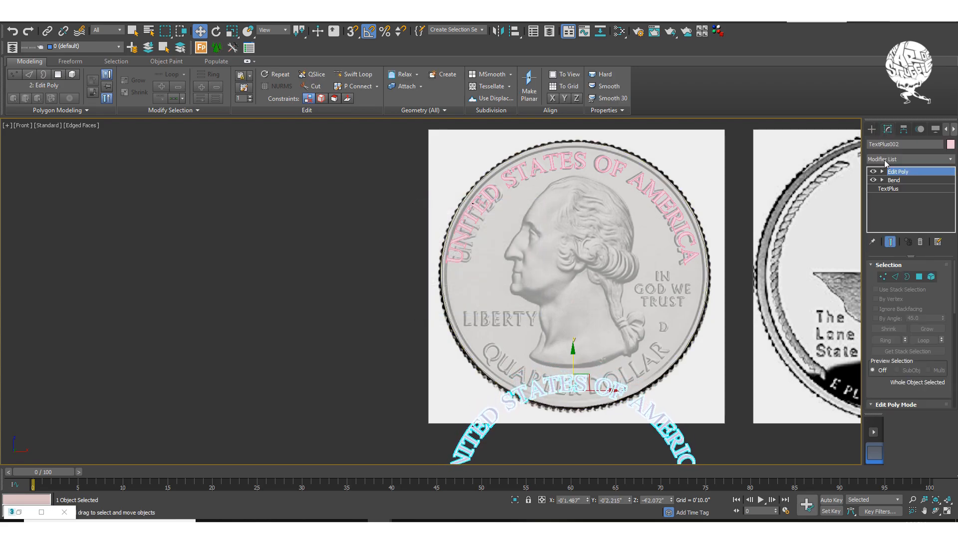
pyautogui.keyDown('ctrl'); pyautogui.click(894, 181); pyautogui.keyUp('ctrl')
pyautogui.rightClick(897, 181)
pyautogui.click(859, 209)
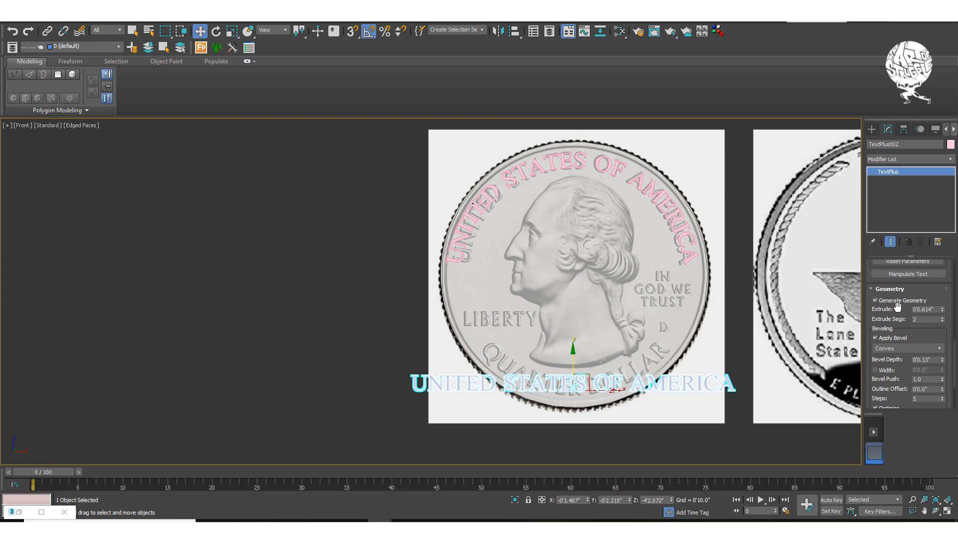
# - Replace the copied lettering's text with "QUARTER DOLLAR"
pyautogui.scroll(-3, 903, 304)
pyautogui.scroll(5, 902, 309)
pyautogui.scroll(5, 905, 297)
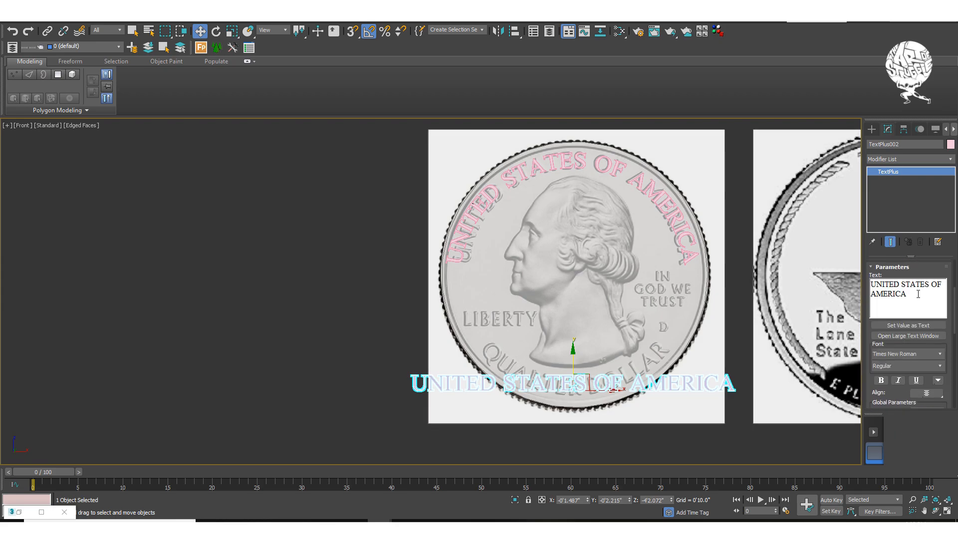
pyautogui.moveTo(916, 290); pyautogui.dragTo(846, 279)
pyautogui.press('BackSpace')
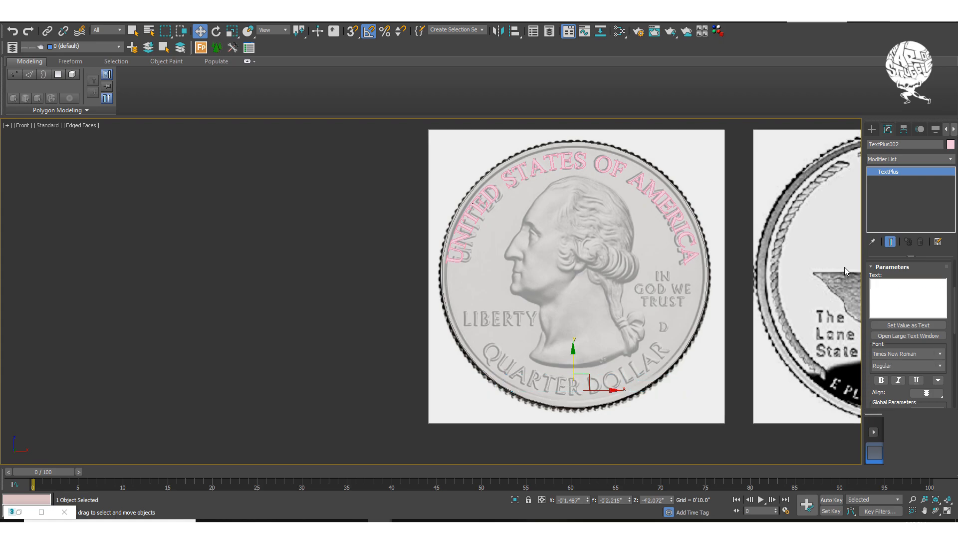
pyautogui.write('QUARTER')
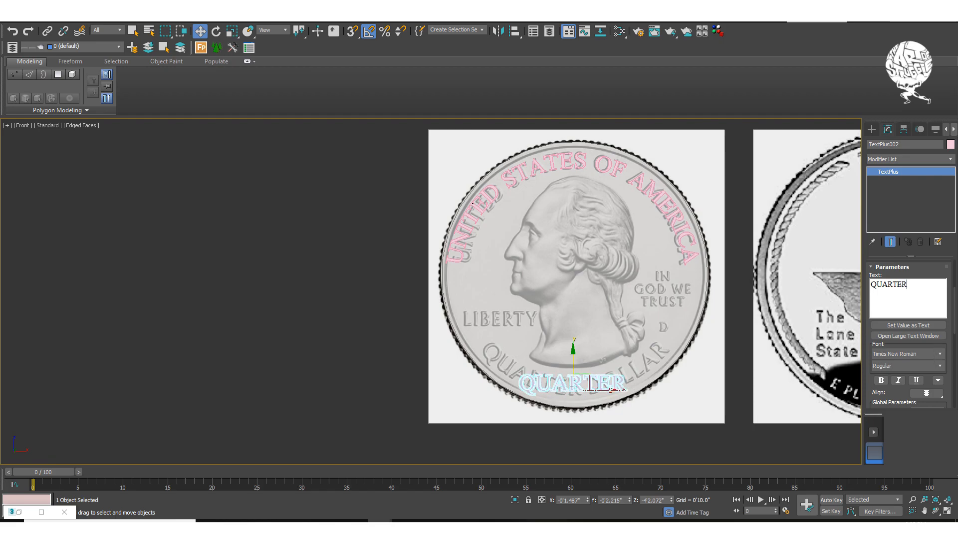
pyautogui.write(' DOLLAR')
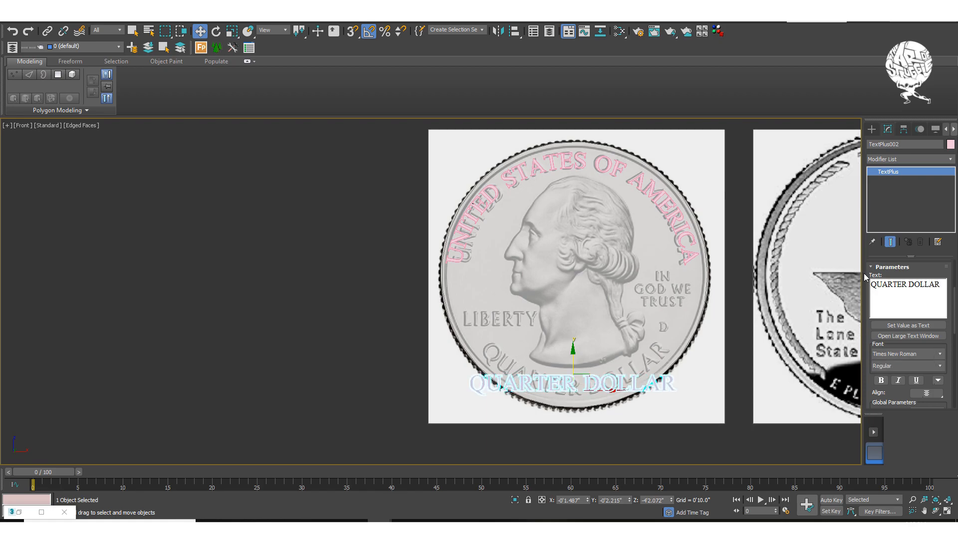
# - Add a Bend modifier to the QUARTER DOLLAR text on the X axis with angle -90 and direction 90
pyautogui.click(949, 161)
pyautogui.press('b')
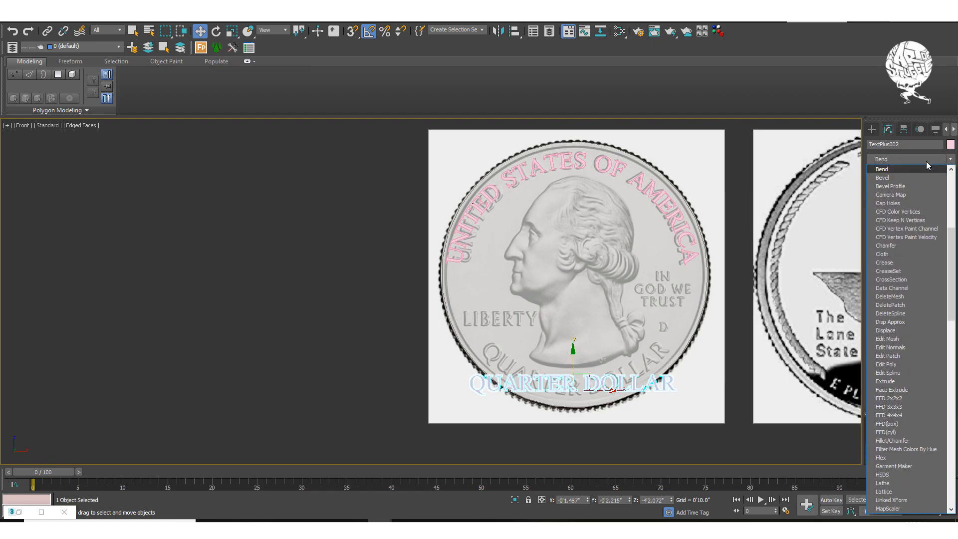
pyautogui.click(901, 169)
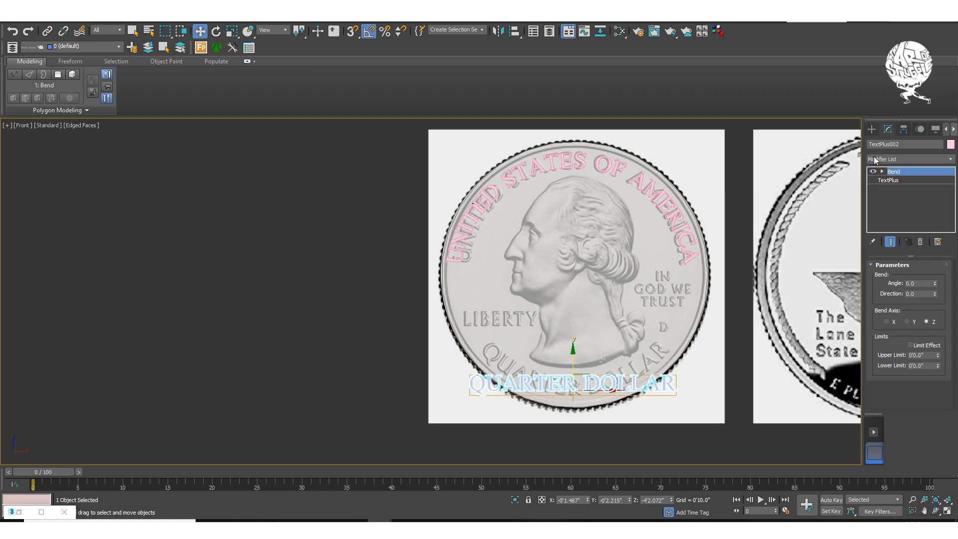
pyautogui.click(917, 282)
pyautogui.write('90')
pyautogui.press('Return')
pyautogui.click(906, 293)
pyautogui.write('90')
pyautogui.press('Return')
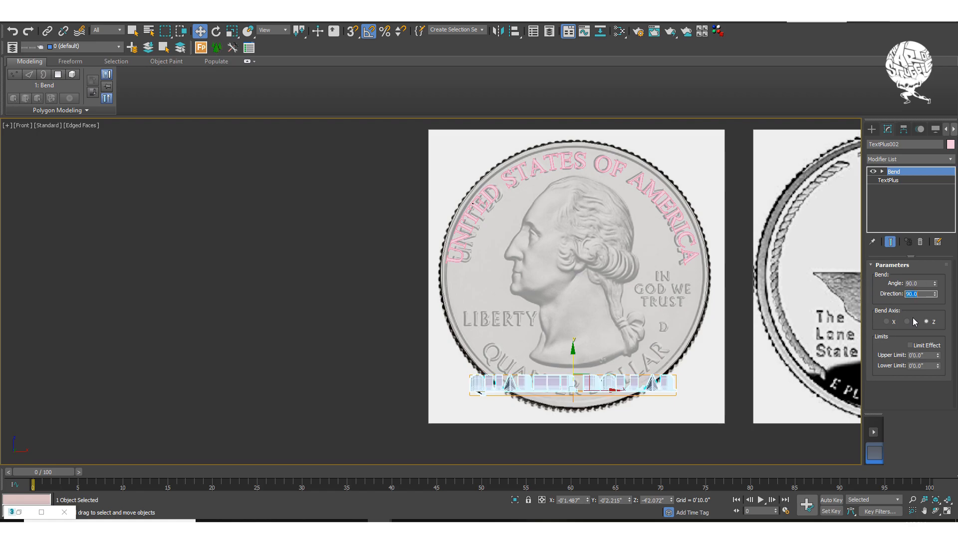
pyautogui.click(887, 321)
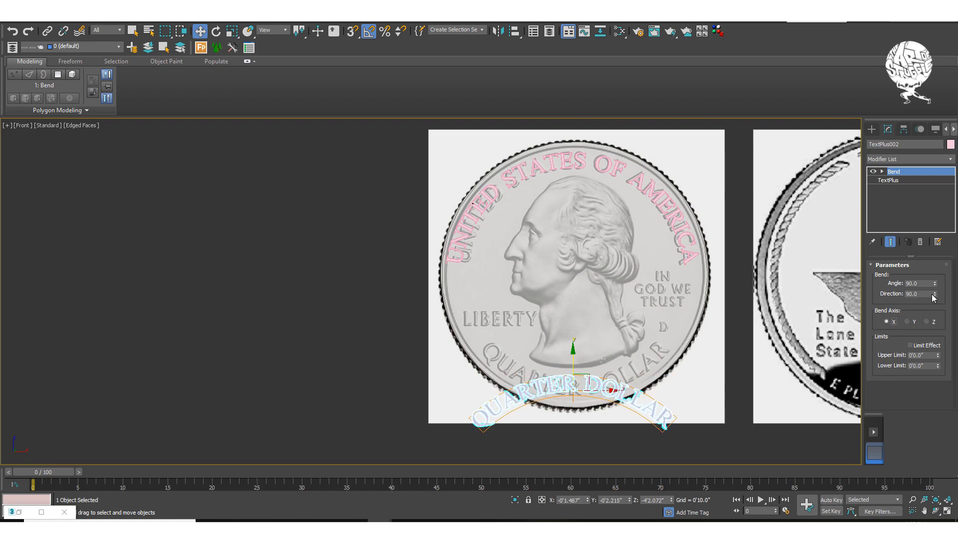
pyautogui.moveTo(935, 289); pyautogui.dragTo(48, 465)
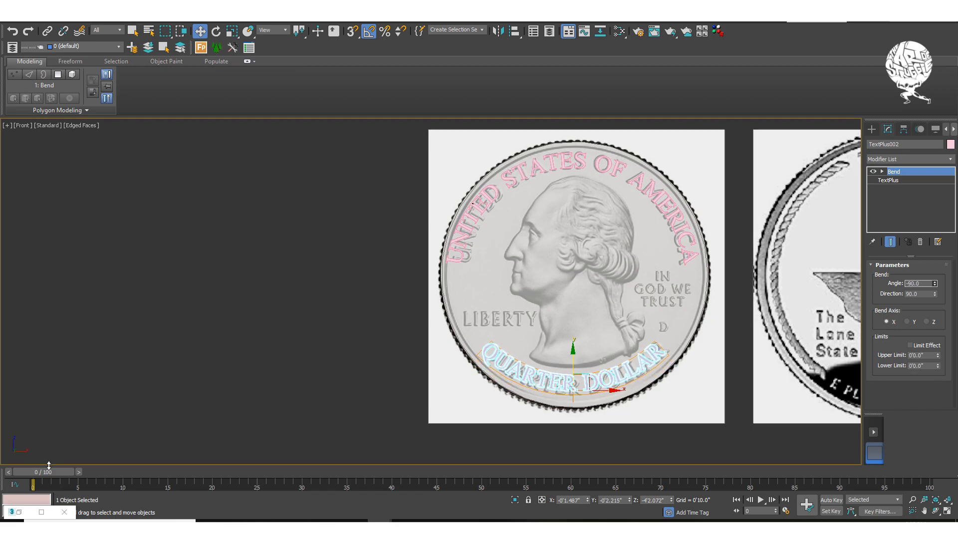
# - Move the QUARTER DOLLAR text down and to the right onto the coin's lower inscription
pyautogui.scroll(6, 566, 382)
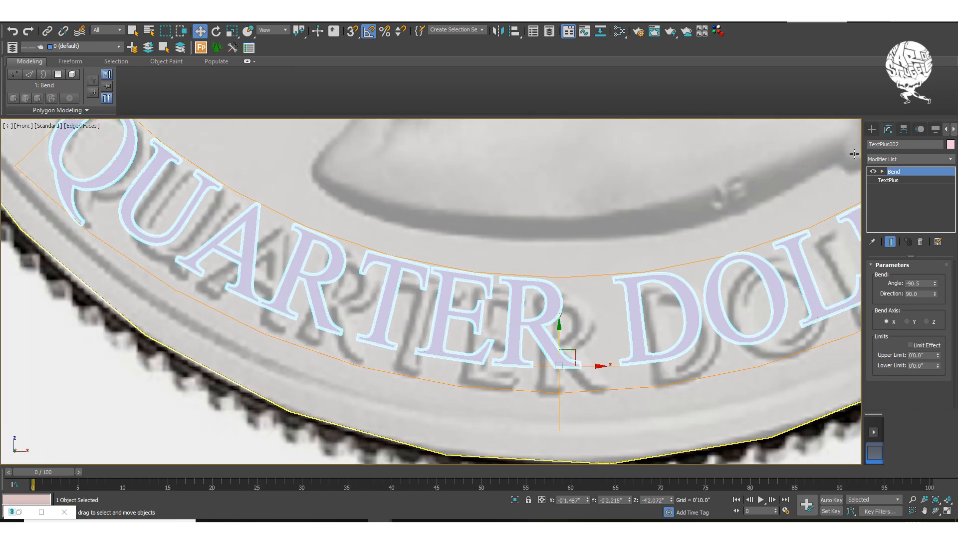
pyautogui.click(872, 128)
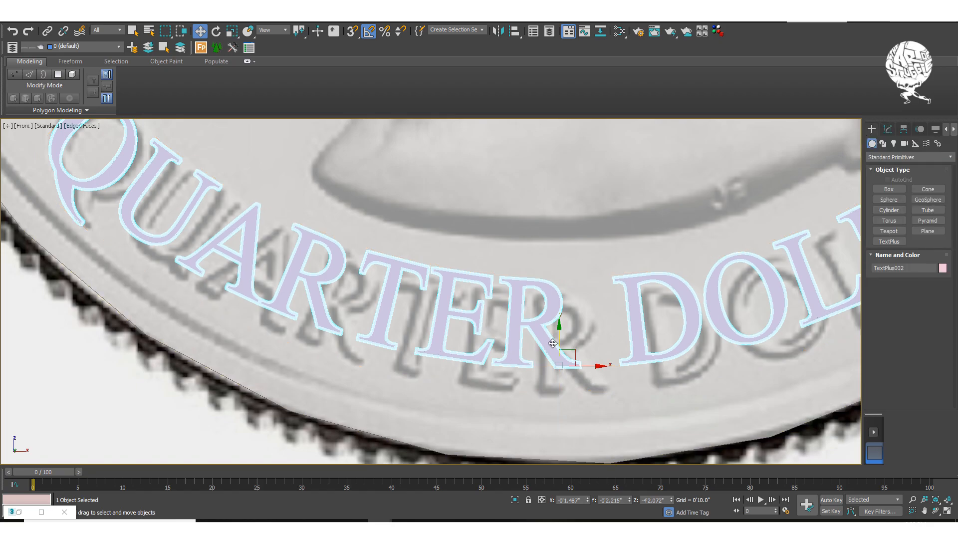
pyautogui.moveTo(559, 337); pyautogui.dragTo(562, 359)
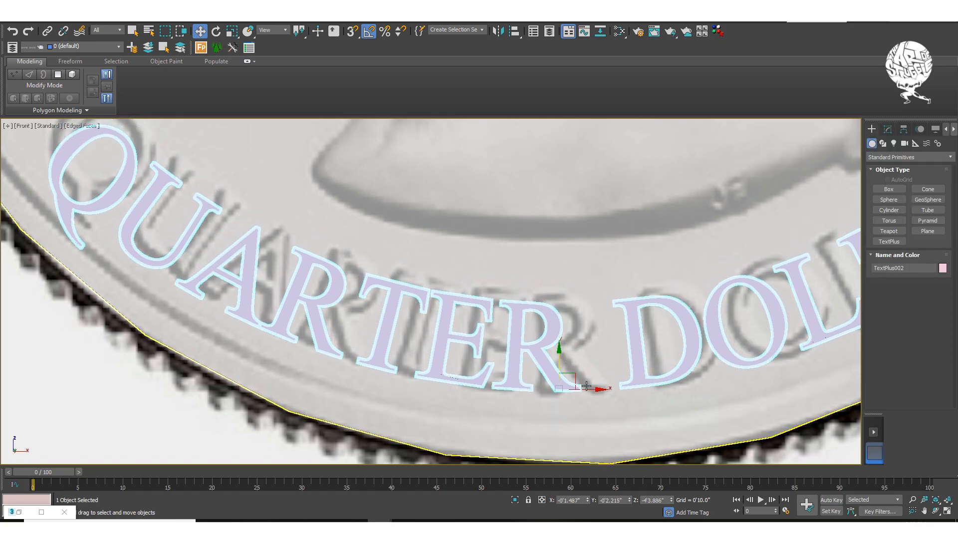
pyautogui.moveTo(586, 392); pyautogui.dragTo(615, 392)
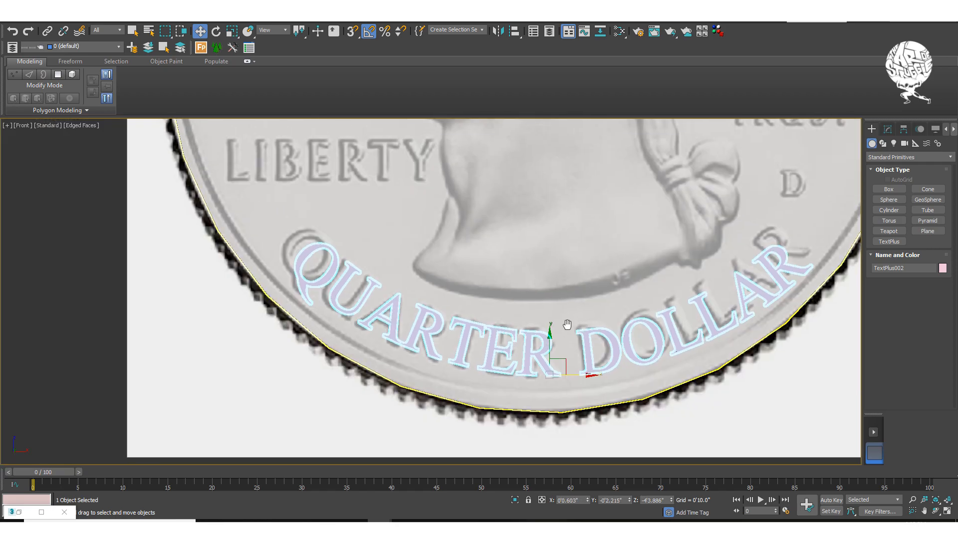
# - Set the QUARTER DOLLAR text's bend angle to -92 and its tracking to 0'0.4"
pyautogui.click(887, 130)
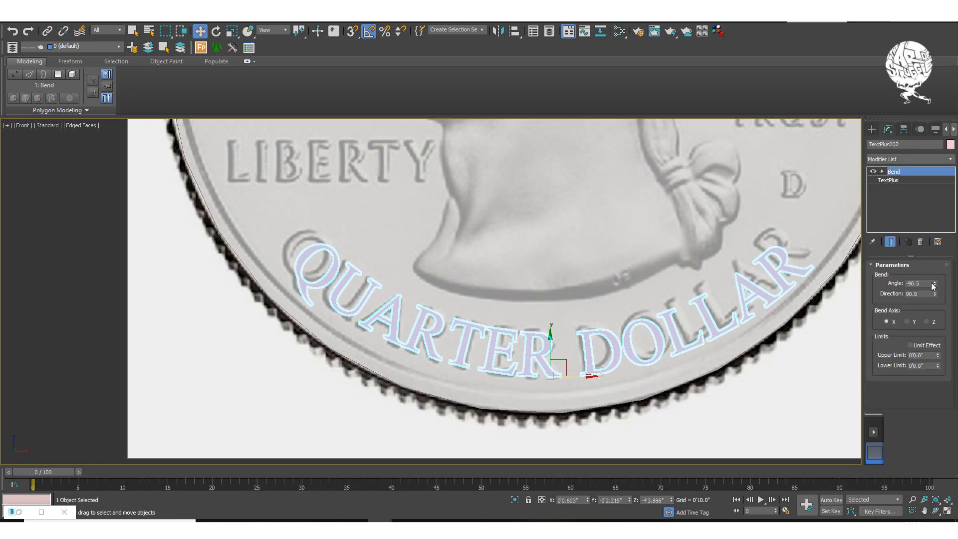
pyautogui.moveTo(935, 285); pyautogui.dragTo(934, 282)
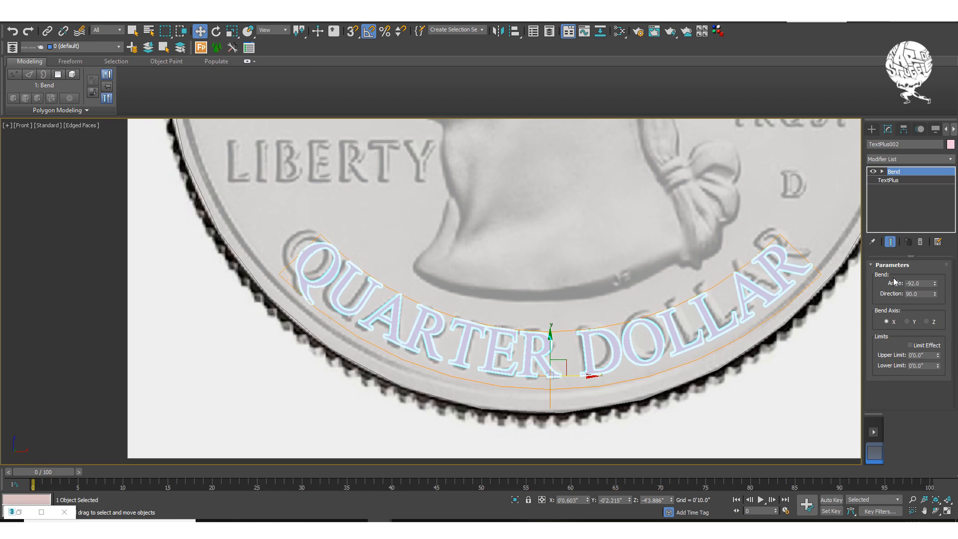
pyautogui.click(911, 179)
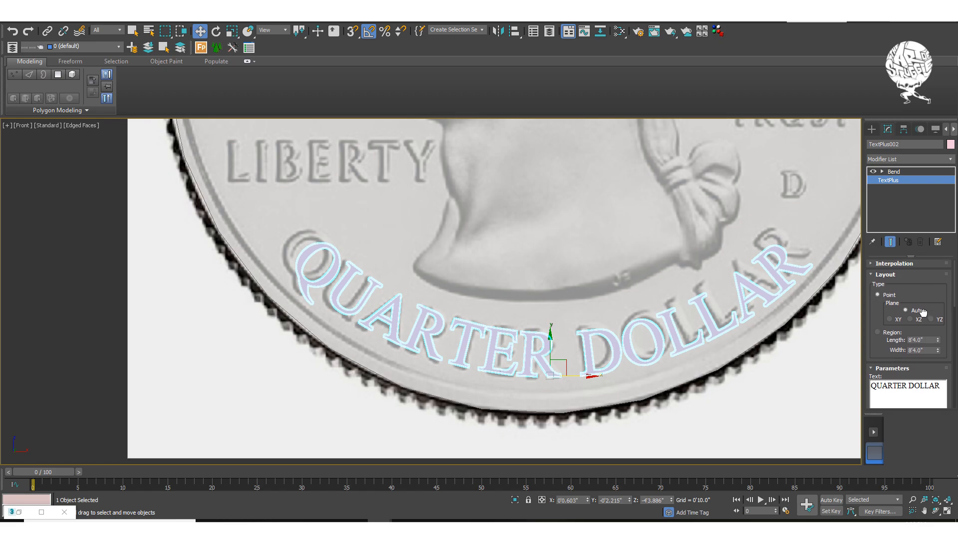
pyautogui.moveTo(920, 354); pyautogui.dragTo(890, 241)
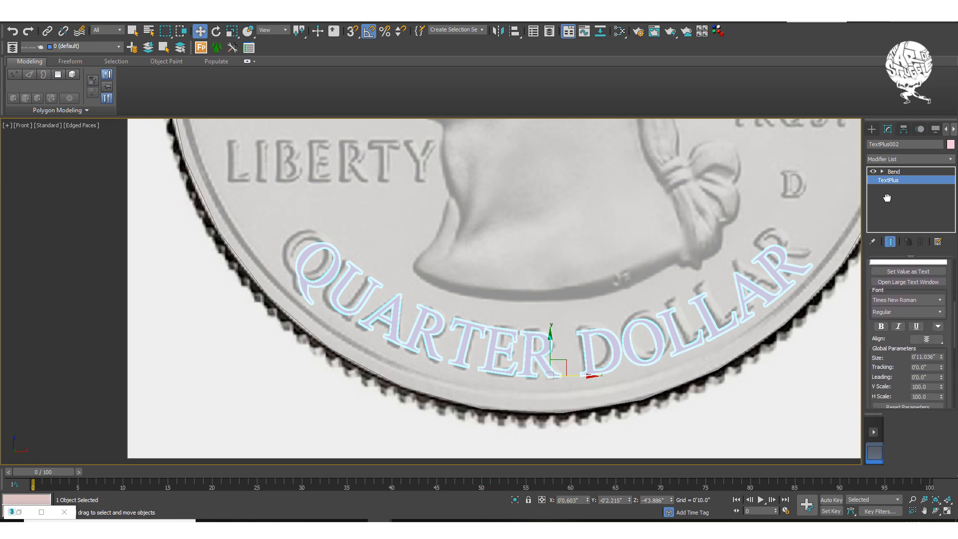
pyautogui.moveTo(886, 352); pyautogui.dragTo(888, 322)
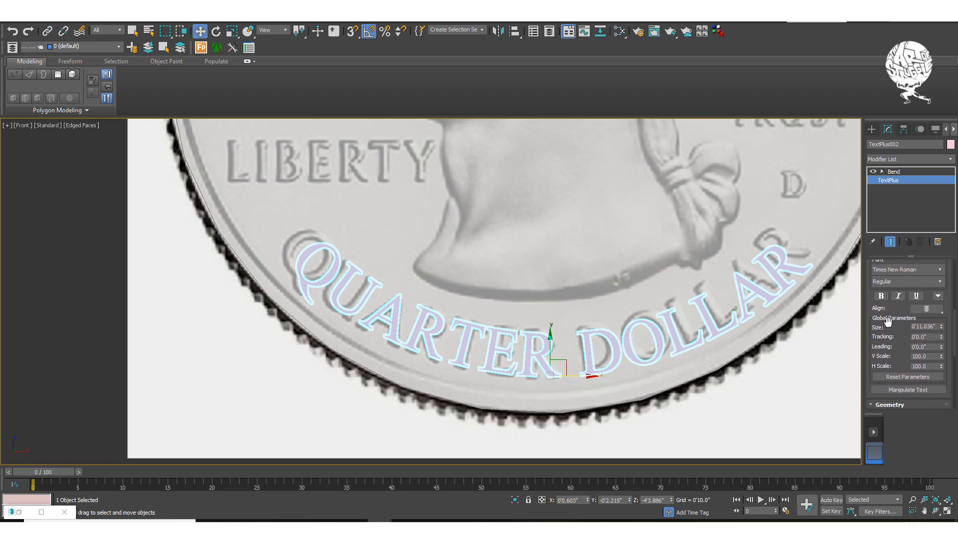
pyautogui.moveTo(942, 338); pyautogui.dragTo(942, 315)
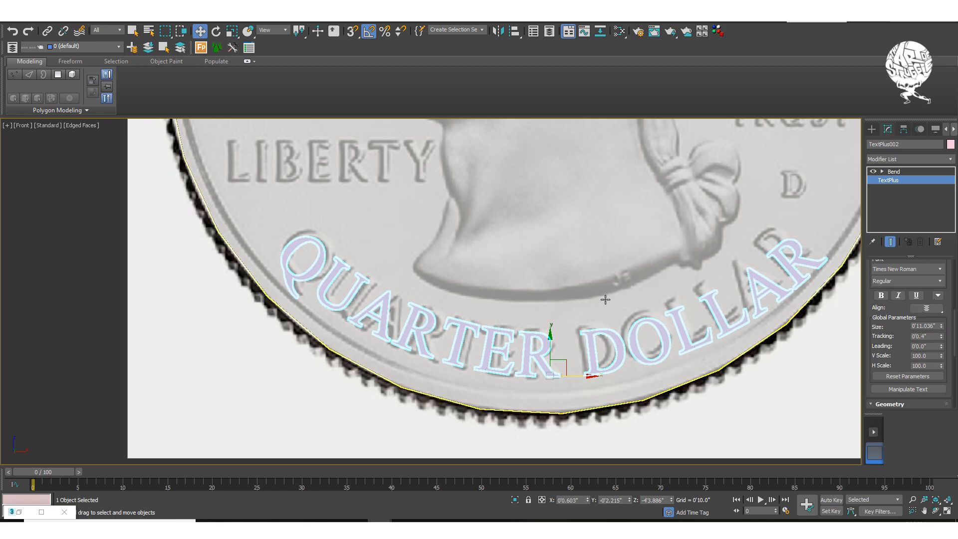
# - Shift the Bend gizmo of QUARTER DOLLAR slightly left along X and raise the whole text slightly
pyautogui.click(894, 171)
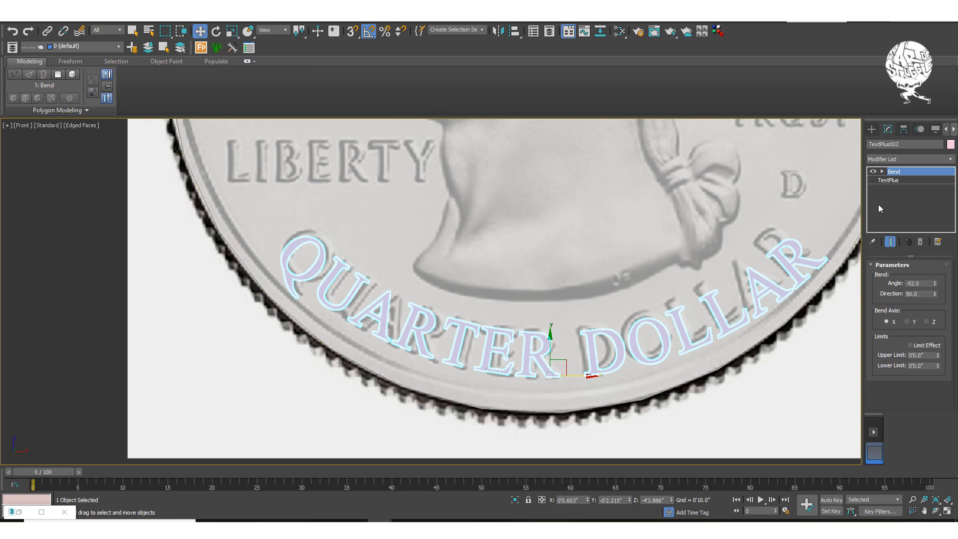
pyautogui.press('1')
pyautogui.moveTo(574, 376)
pyautogui.mouseDown()
pyautogui.moveTo(581, 377)
pyautogui.moveTo(563, 378)
pyautogui.mouseUp()
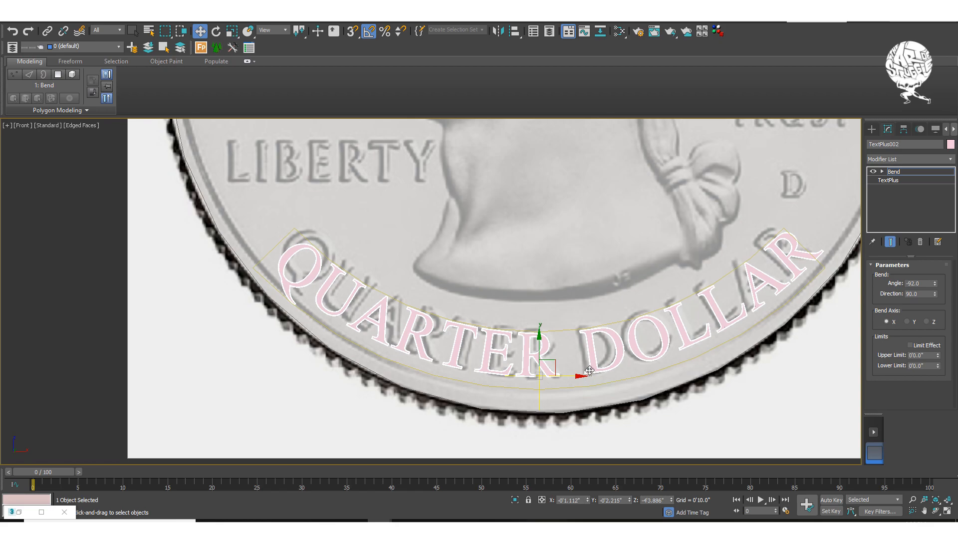
pyautogui.click(872, 129)
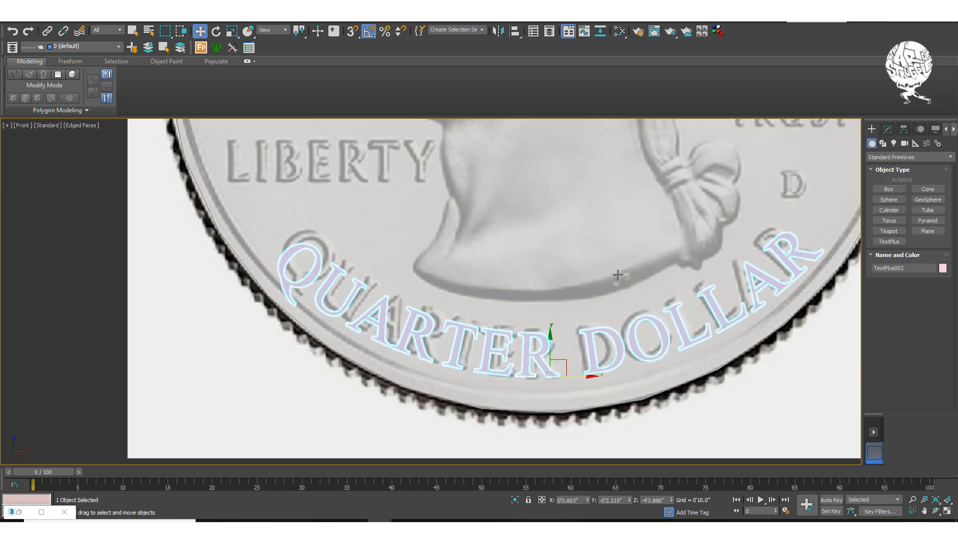
pyautogui.moveTo(552, 344); pyautogui.dragTo(553, 340)
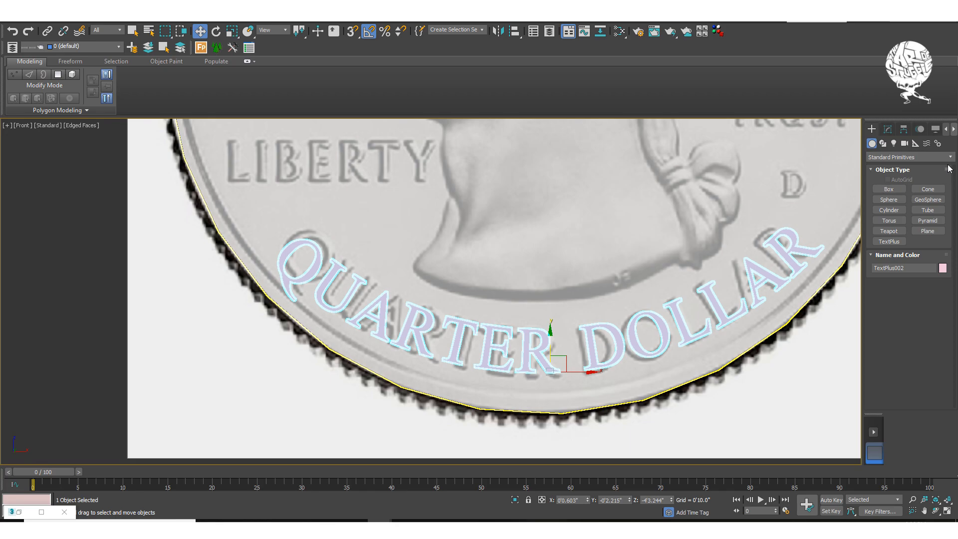
# - Set the QUARTER DOLLAR text's bend angle to -101 to match the inscription's curve
pyautogui.click(888, 130)
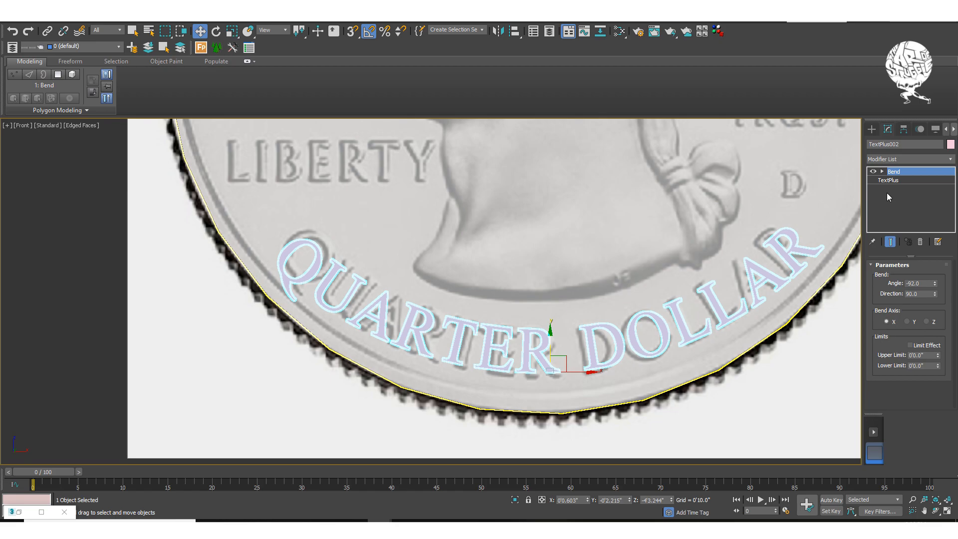
pyautogui.click(934, 282)
pyautogui.moveTo(935, 285); pyautogui.dragTo(934, 290)
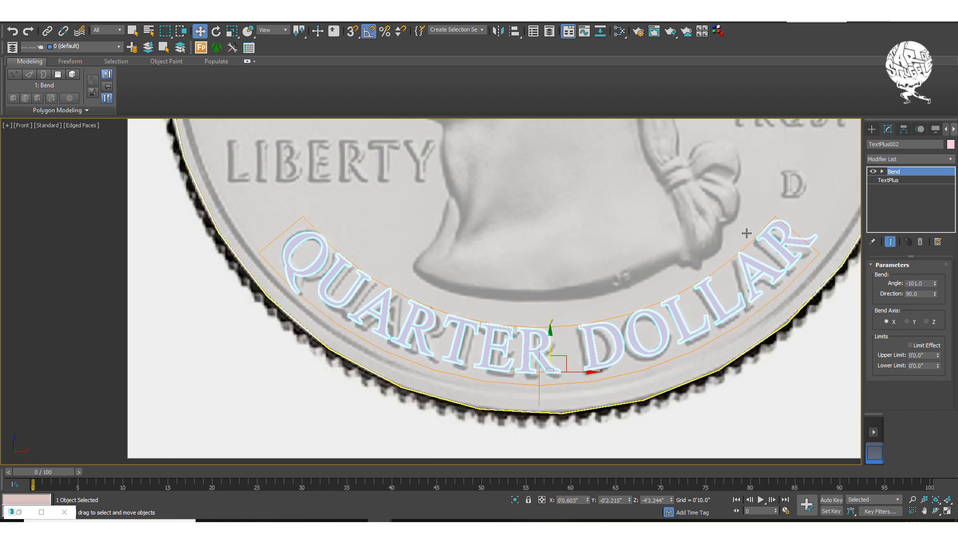
# - Copy the QUARTER DOLLAR text upward as an independent copy and remove the copy's Bend modifier
pyautogui.scroll(-6, 689, 260)
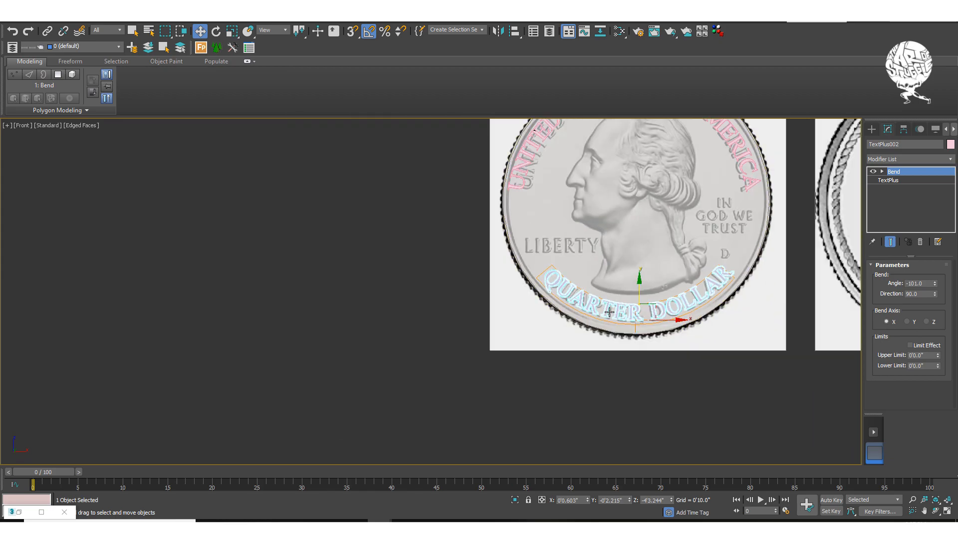
pyautogui.moveTo(638, 295)
pyautogui.keyDown('shift'); pyautogui.mouseDown()
pyautogui.moveTo(639, 232)
pyautogui.moveTo(647, 236)
pyautogui.mouseUp(); pyautogui.keyUp('shift')
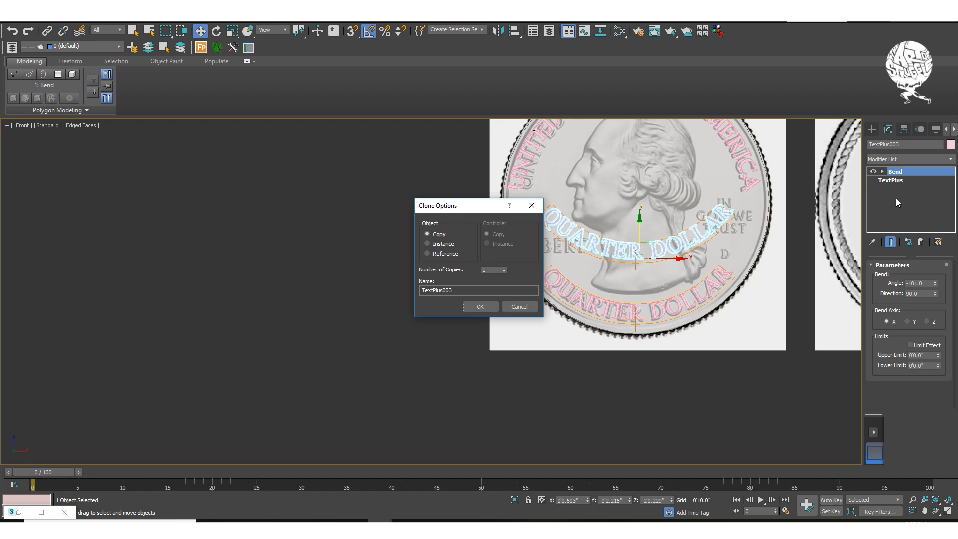
pyautogui.click(479, 307)
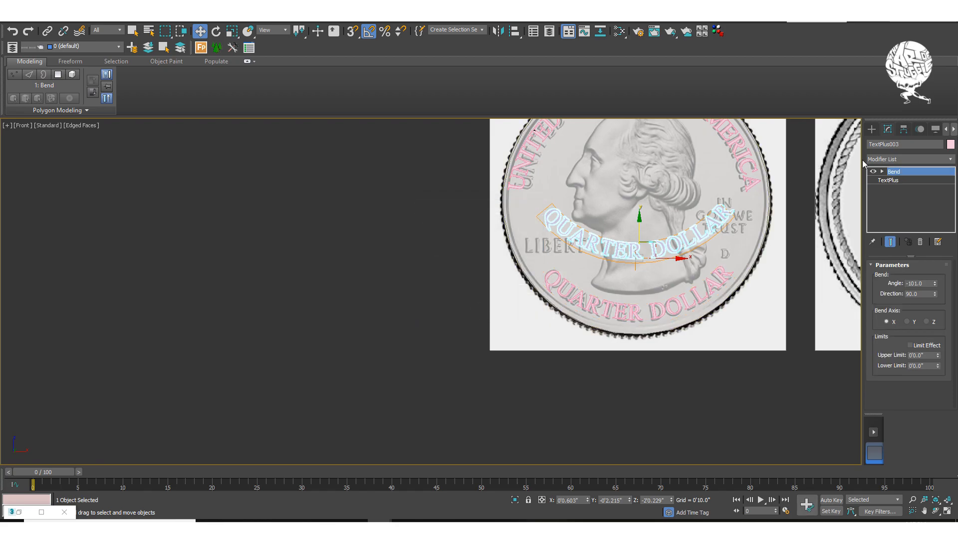
pyautogui.click(898, 173)
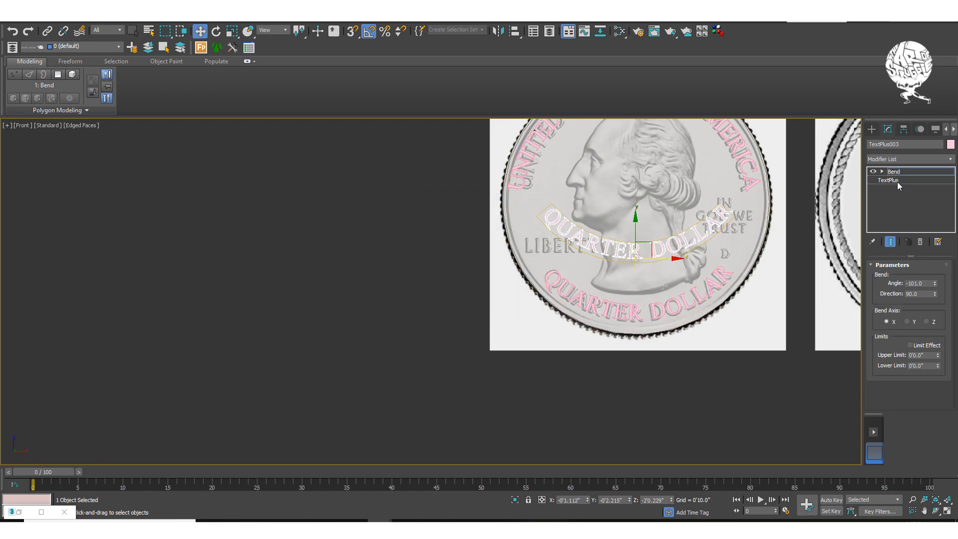
pyautogui.click(898, 174)
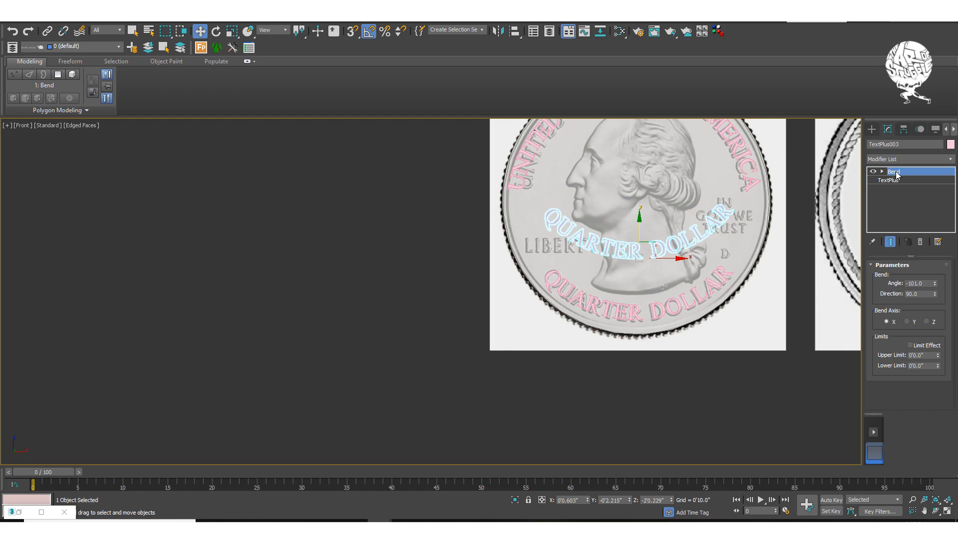
pyautogui.rightClick(899, 175)
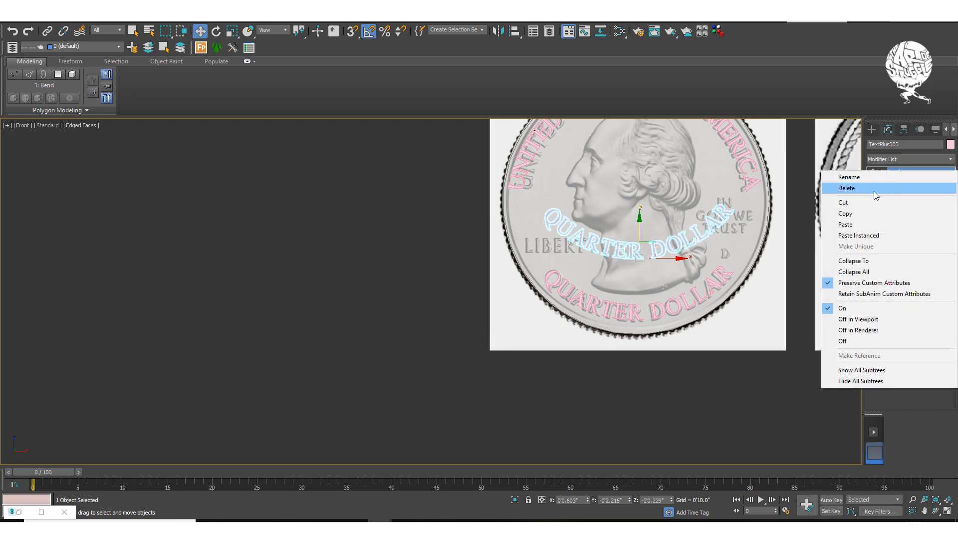
pyautogui.click(864, 202)
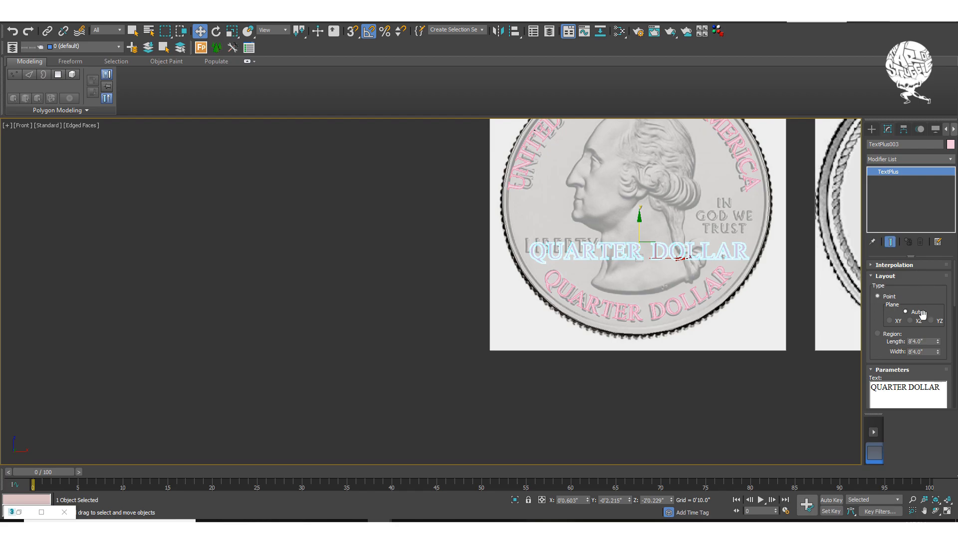
# - Replace the straight copy's text with "LIBERTY"
pyautogui.moveTo(923, 303); pyautogui.dragTo(933, 247)
pyautogui.moveTo(937, 337); pyautogui.dragTo(842, 339)
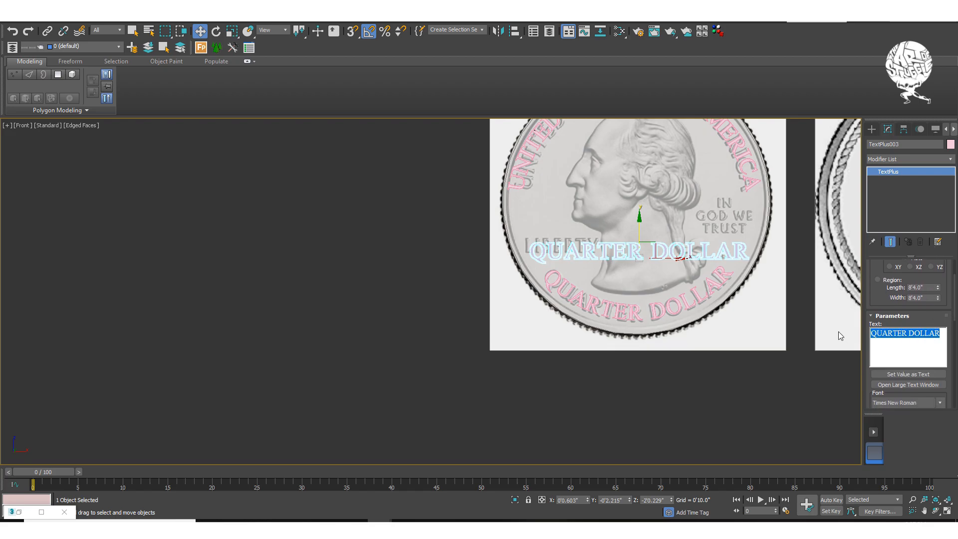
pyautogui.write('LIBERTY')
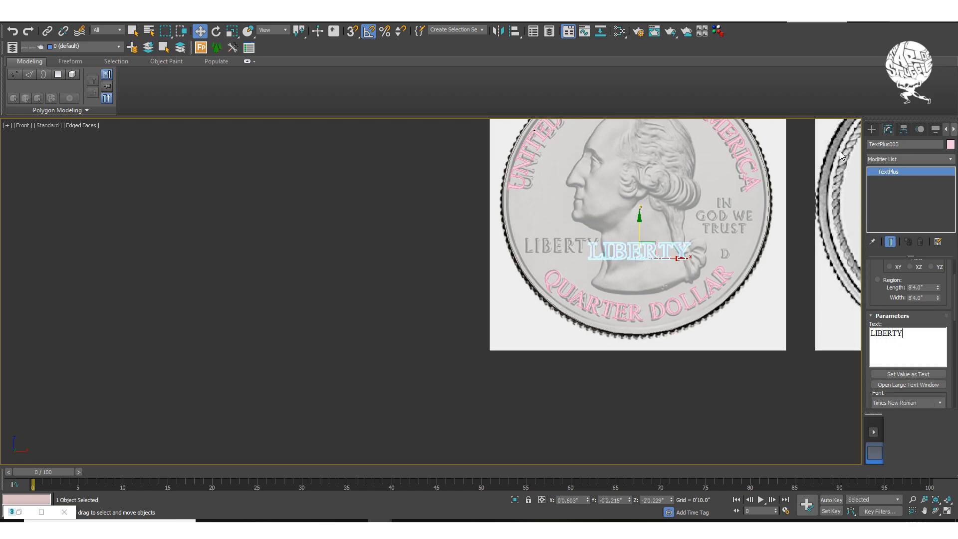
# - Move the LIBERTY text left over the coin's LIBERTY inscription
pyautogui.click(872, 129)
pyautogui.scroll(5, 632, 270)
pyautogui.moveTo(632, 270); pyautogui.dragTo(671, 273, button='middle')
pyautogui.moveTo(671, 273); pyautogui.dragTo(482, 263)
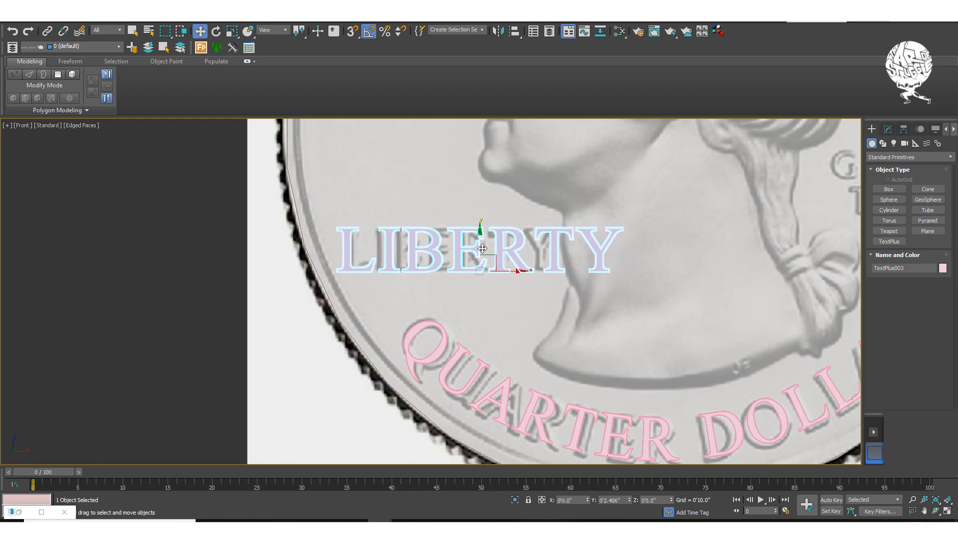
# - Set the LIBERTY text's size to 0'8.939" and tracking to 0'0.07", and shift it left and slightly up onto the inscription
pyautogui.click(888, 129)
pyautogui.scroll(-5, 918, 250)
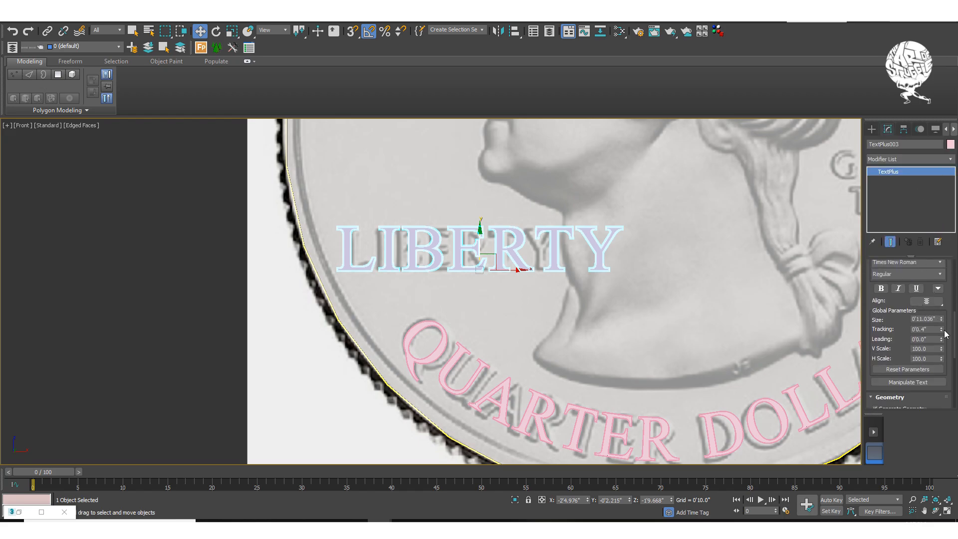
pyautogui.moveTo(943, 334)
pyautogui.mouseDown()
pyautogui.moveTo(941, 352)
pyautogui.moveTo(942, 335)
pyautogui.mouseUp()
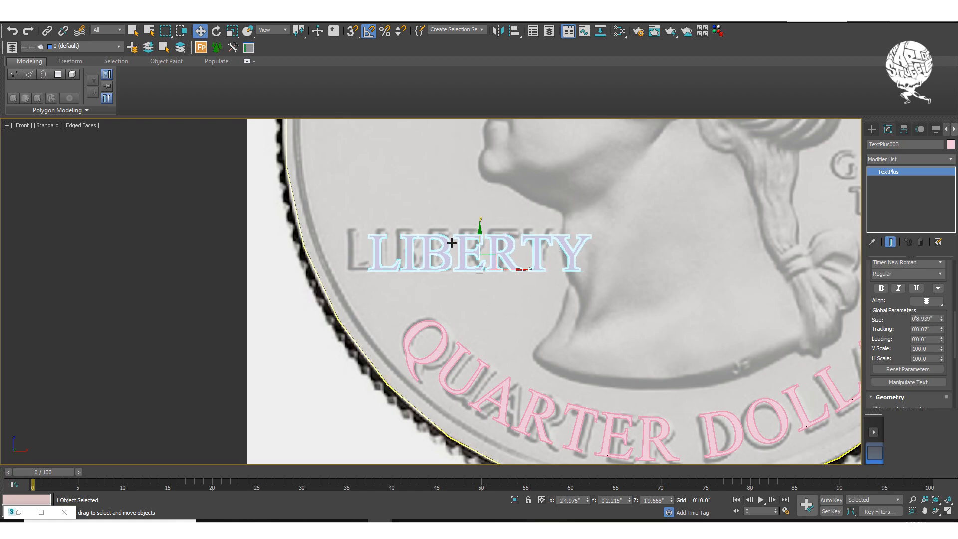
pyautogui.scroll(6, 452, 242)
pyautogui.moveTo(544, 268); pyautogui.dragTo(469, 261)
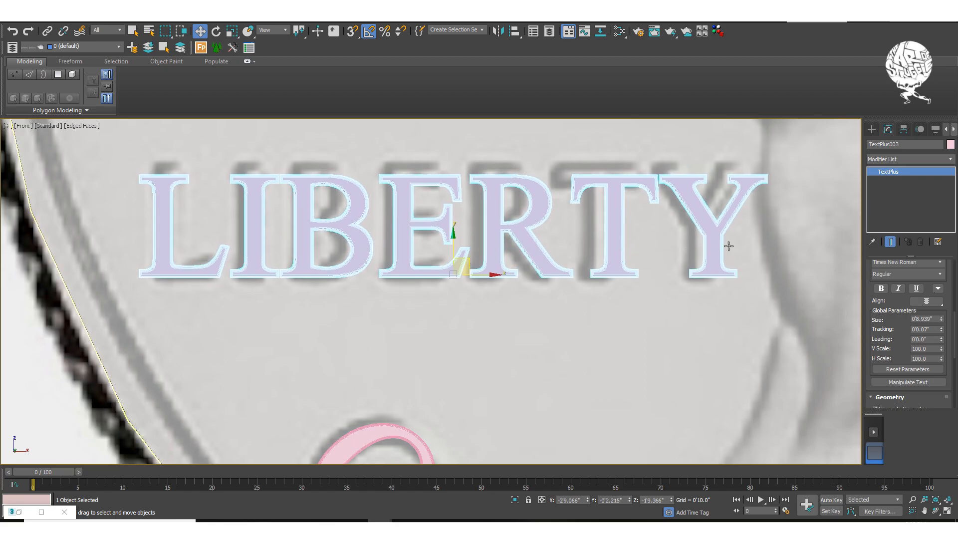
# - Tighten the LIBERTY text's tracking to -0'0.08" and nudge it slightly left and up to align with the inscription
pyautogui.moveTo(943, 332); pyautogui.dragTo(940, 330)
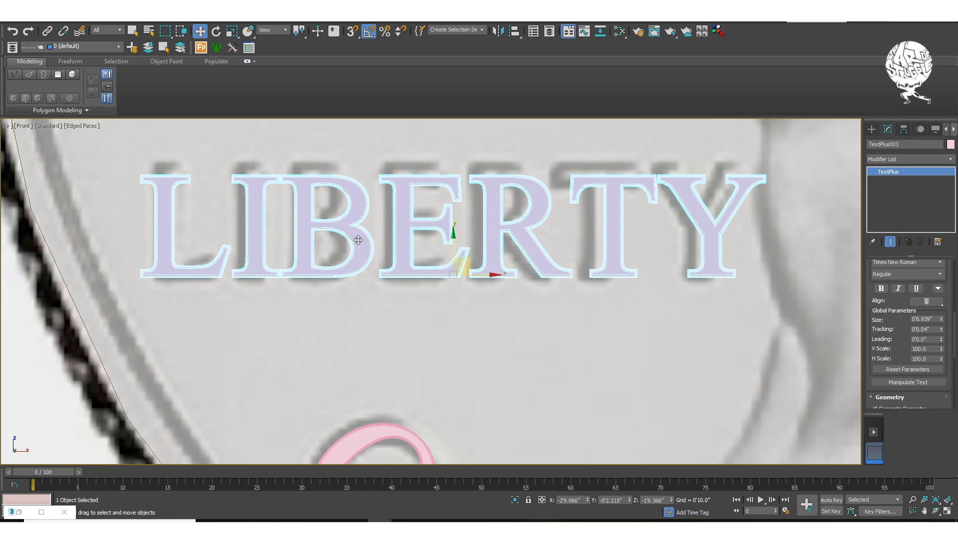
pyautogui.moveTo(481, 274); pyautogui.dragTo(476, 276)
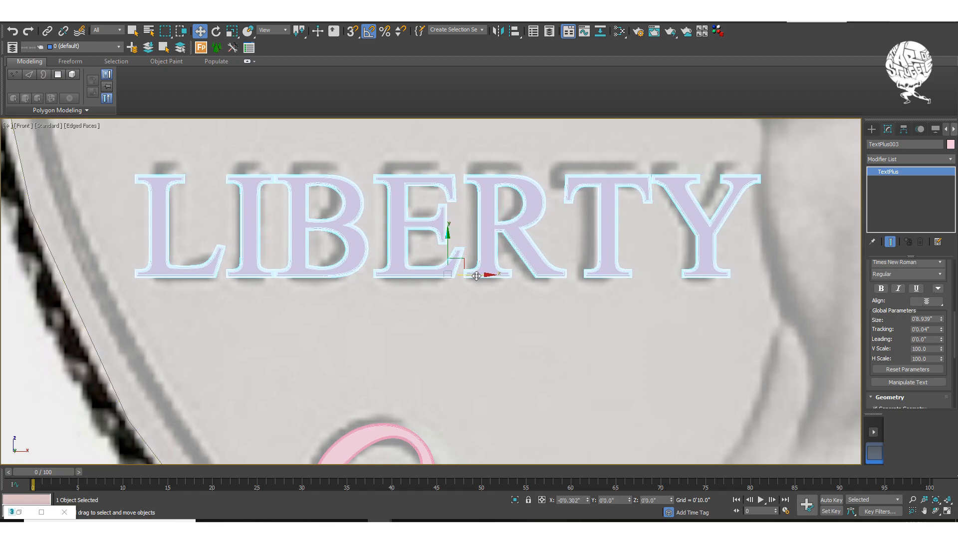
pyautogui.moveTo(448, 237); pyautogui.dragTo(448, 232)
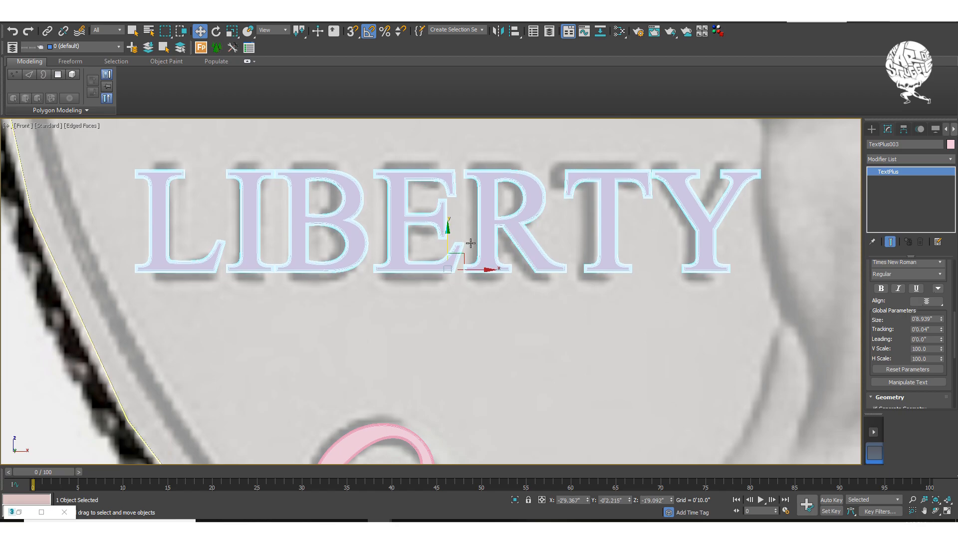
pyautogui.moveTo(478, 270); pyautogui.dragTo(480, 272)
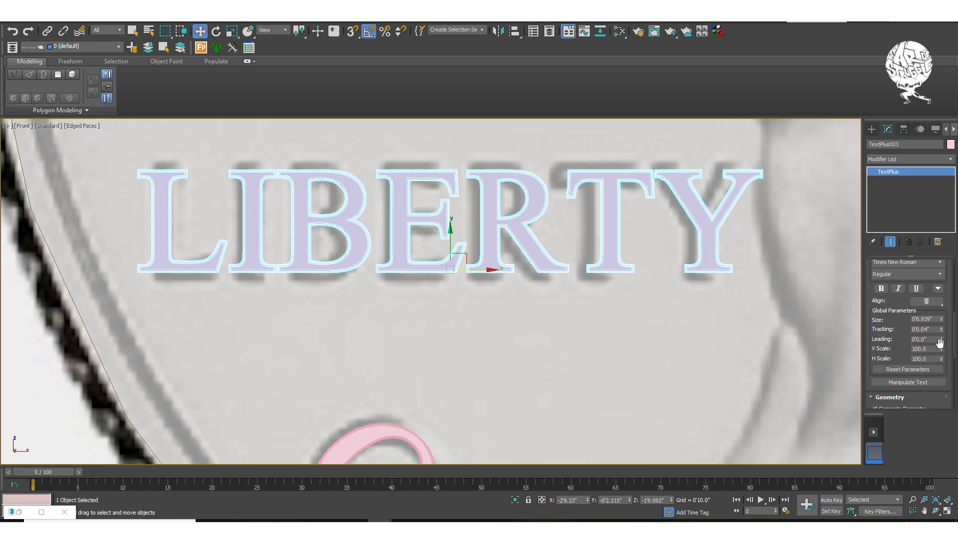
pyautogui.moveTo(941, 330); pyautogui.dragTo(943, 335)
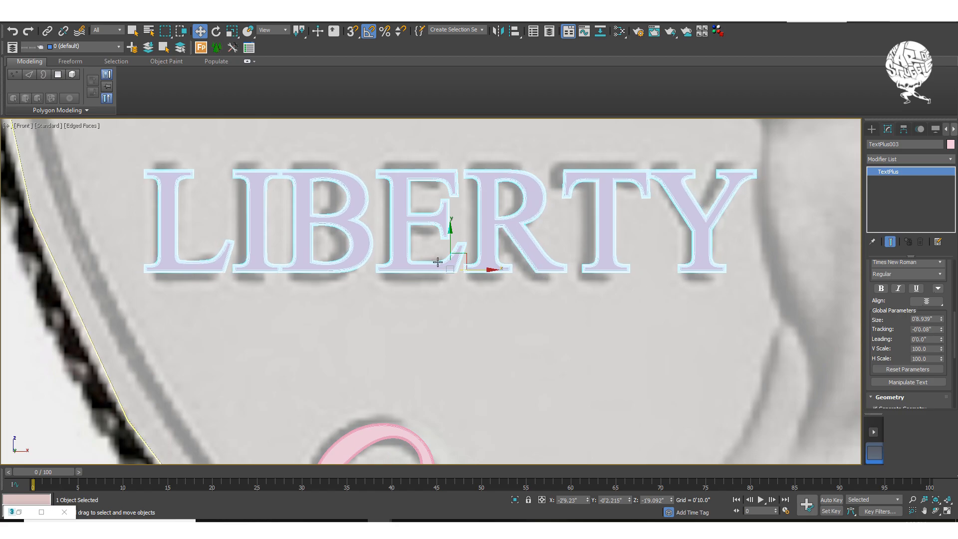
pyautogui.moveTo(471, 270); pyautogui.dragTo(466, 272)
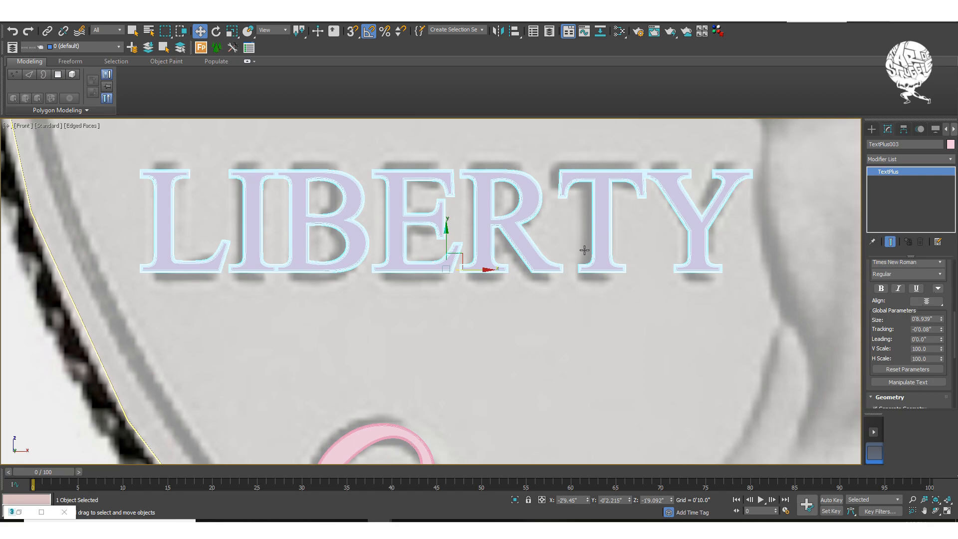
# - Copy the LIBERTY text across to the coin's right side and raise the copy over the IN GOD WE TRUST inscription
pyautogui.scroll(-10, 571, 239)
pyautogui.moveTo(545, 233); pyautogui.dragTo(408, 250, button='middle')
pyautogui.moveTo(555, 254); pyautogui.dragTo(519, 268, button='middle')
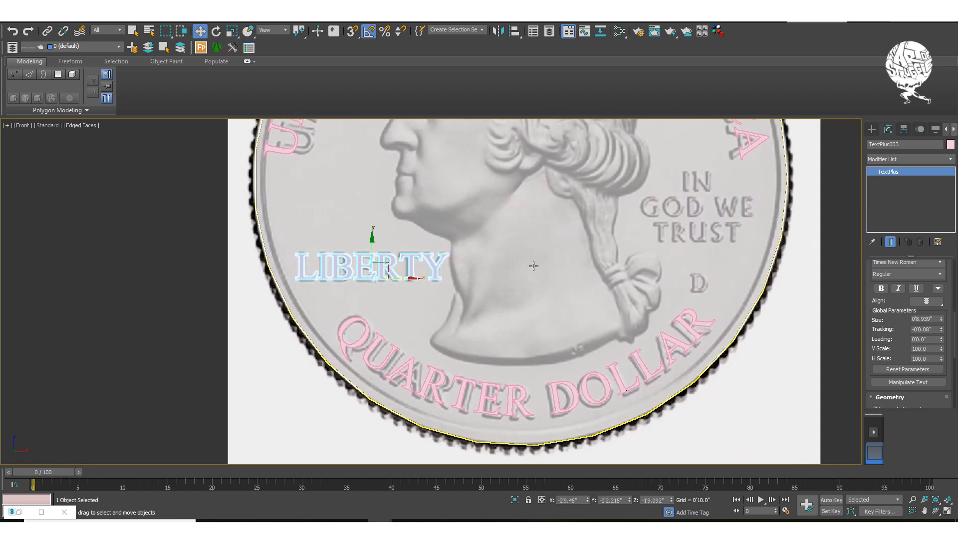
pyautogui.click(871, 128)
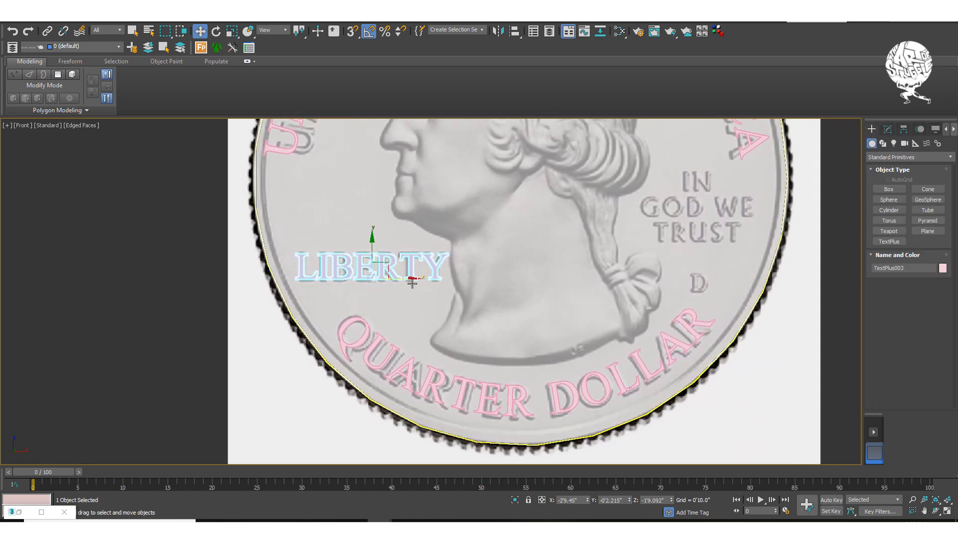
pyautogui.keyDown('shift'); pyautogui.moveTo(410, 279); pyautogui.dragTo(743, 279); pyautogui.keyUp('shift')
pyautogui.click(480, 306)
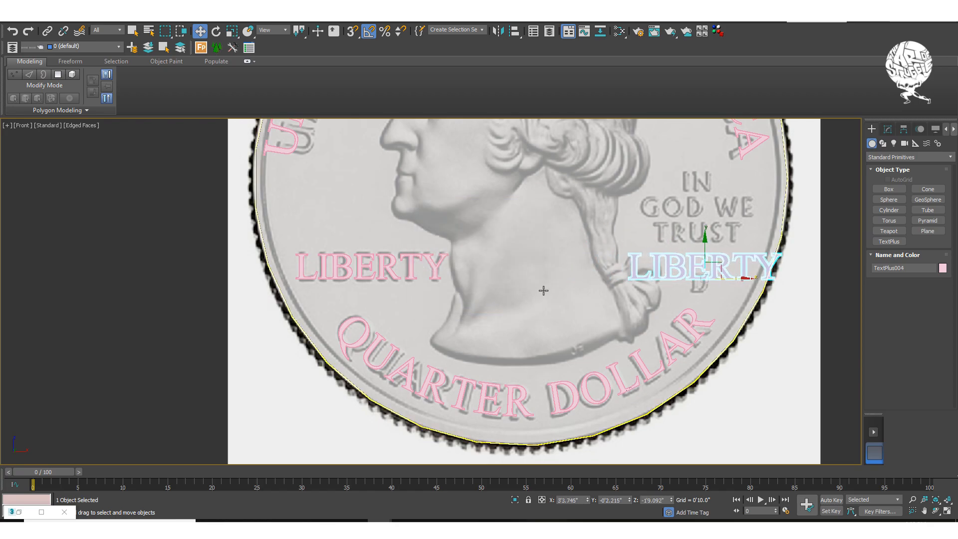
pyautogui.moveTo(706, 252)
pyautogui.mouseDown()
pyautogui.moveTo(705, 185)
pyautogui.moveTo(705, 193)
pyautogui.mouseUp()
# - Replace the copied text with "IN", "GOD WE" and "TRUST" on three separate lines
pyautogui.click(886, 130)
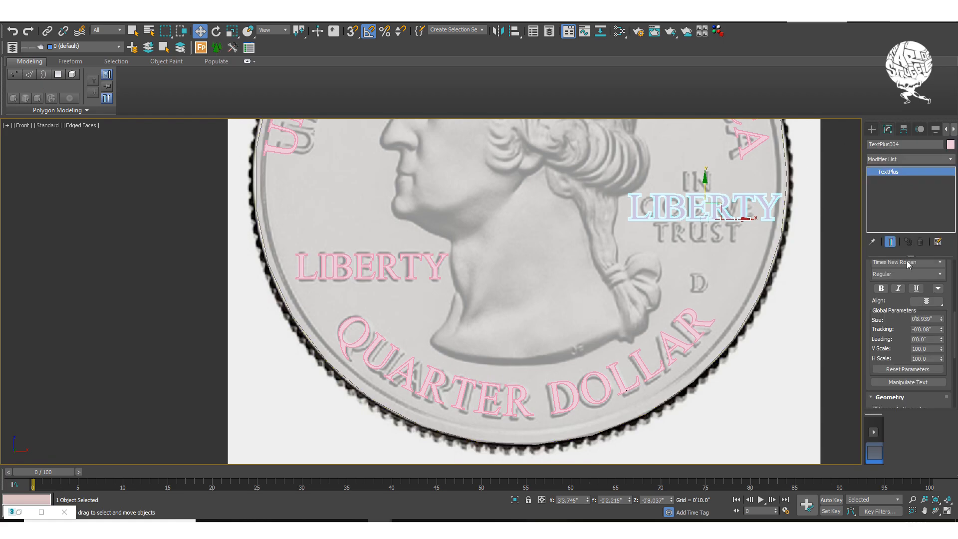
pyautogui.scroll(-3, 889, 300)
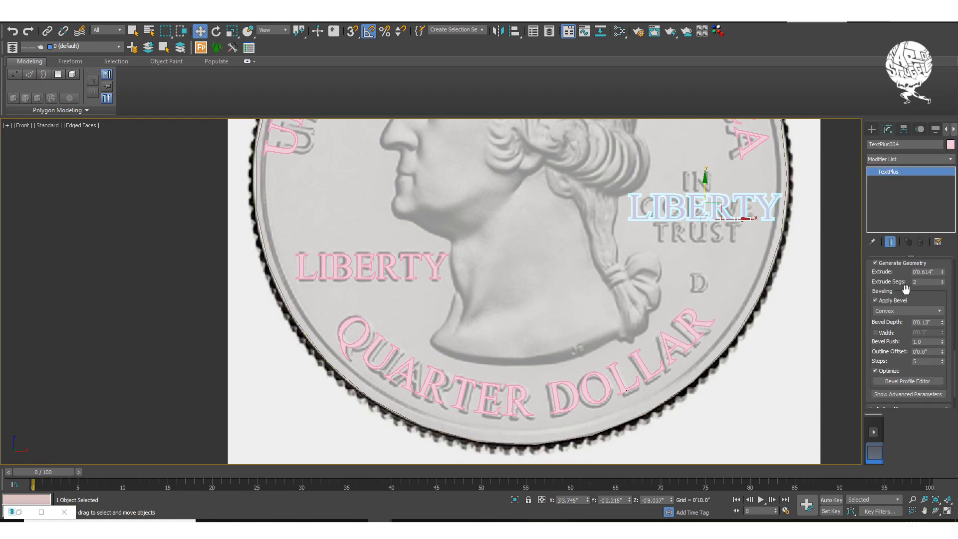
pyautogui.scroll(-3, 888, 264)
pyautogui.scroll(3, 888, 264)
pyautogui.scroll(3, 885, 349)
pyautogui.scroll(2, 904, 379)
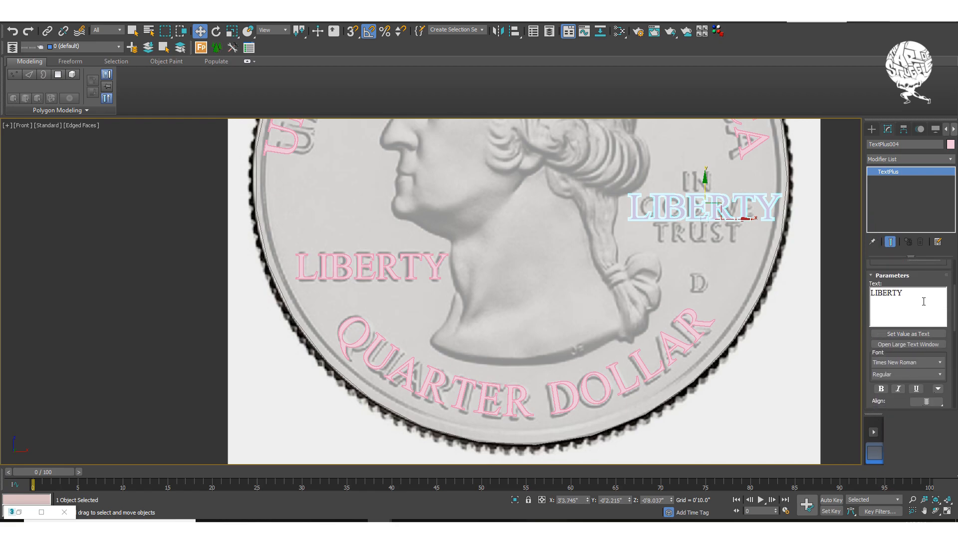
pyautogui.moveTo(922, 301); pyautogui.dragTo(831, 273)
pyautogui.write('IN ')
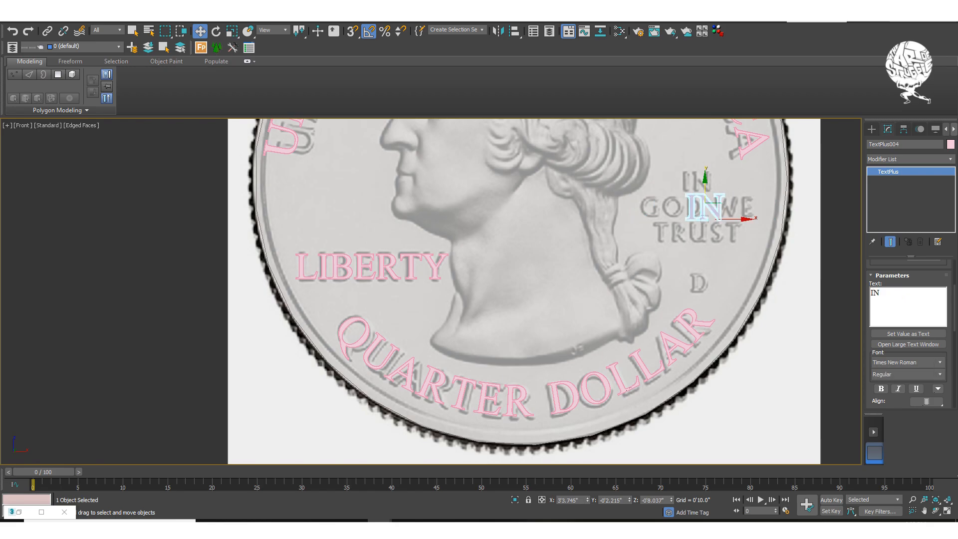
pyautogui.write('GHO')
pyautogui.press('BackSpace')
pyautogui.press('BackSpace')
pyautogui.write('OD ')
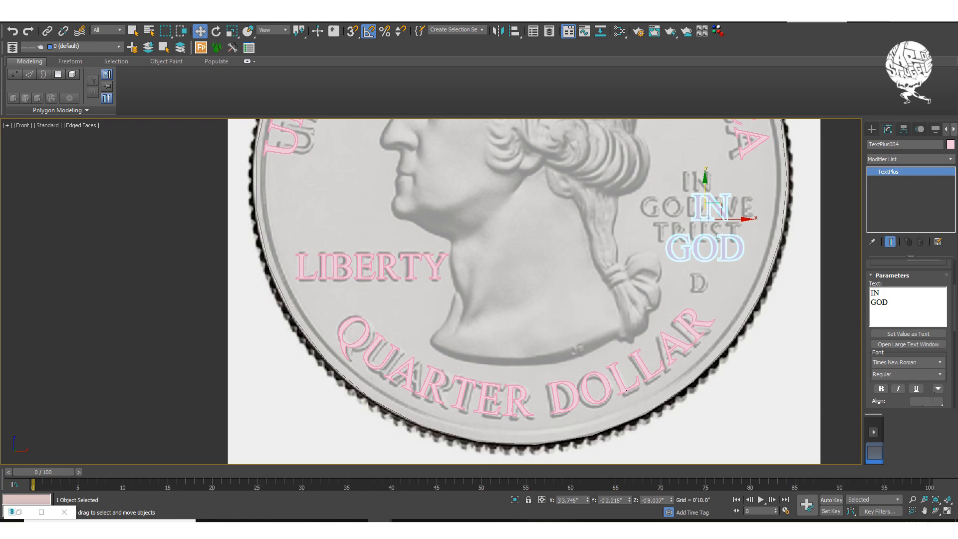
pyautogui.write('WE ')
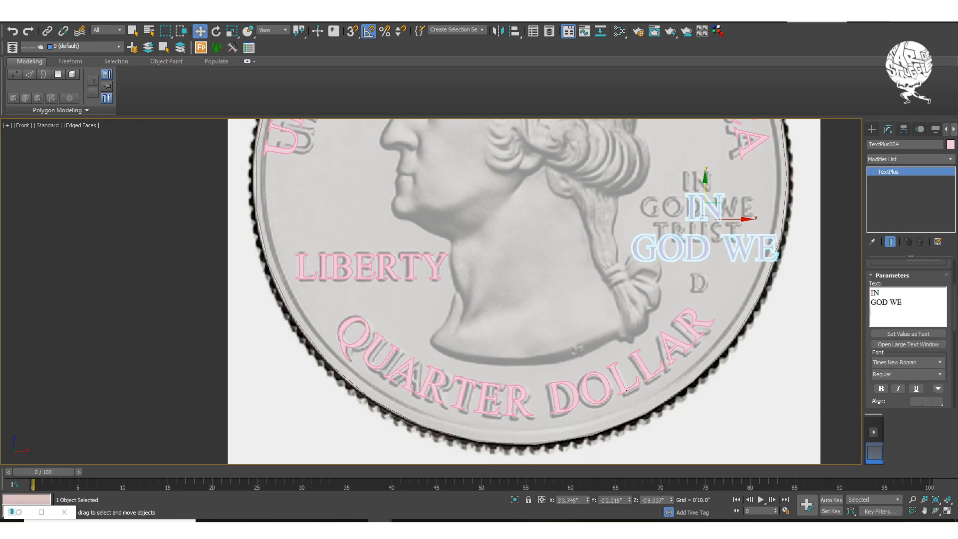
pyautogui.write('TRUST')
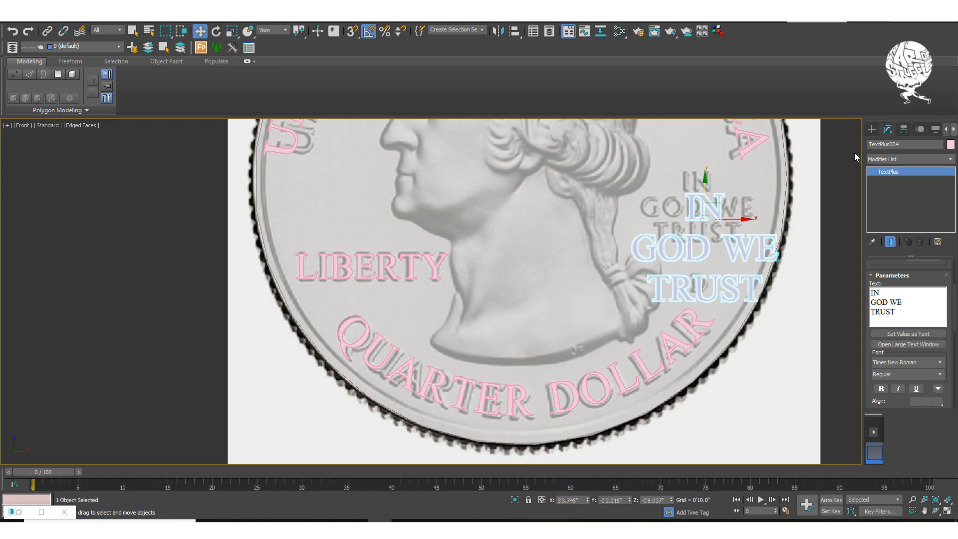
# - Raise the three-line motto text and reduce its size to 0'6.079"
pyautogui.click(921, 276)
pyautogui.click(921, 276)
pyautogui.scroll(3, 920, 282)
pyautogui.scroll(2, 921, 284)
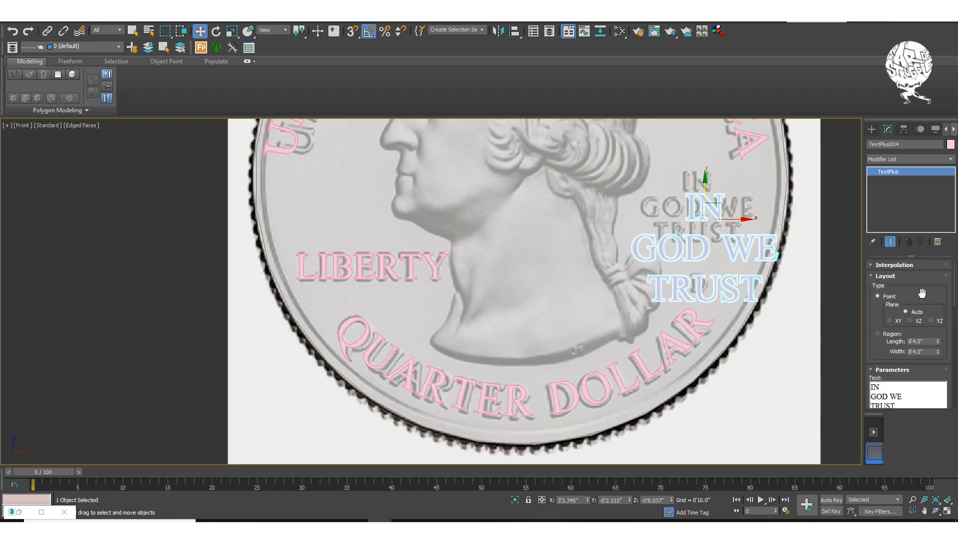
pyautogui.moveTo(705, 196); pyautogui.dragTo(705, 161)
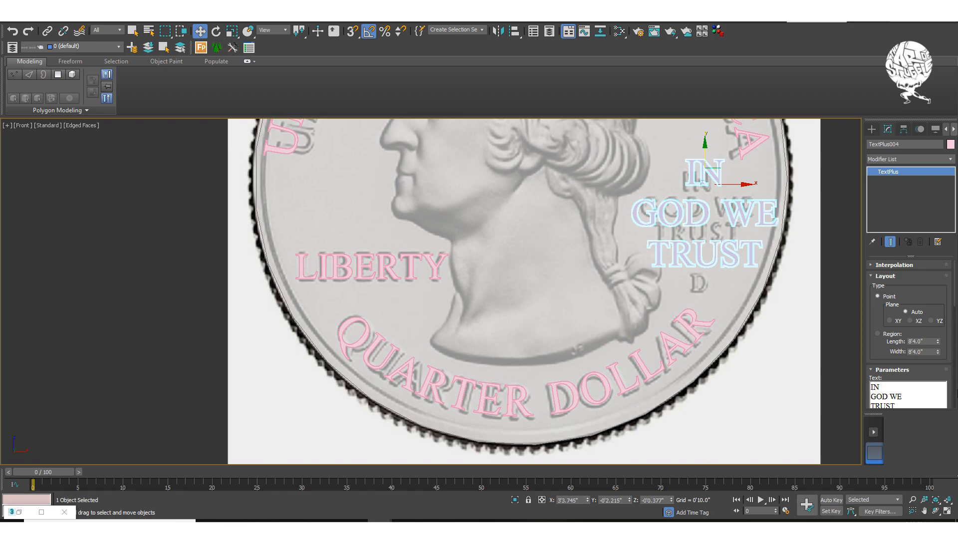
pyautogui.moveTo(937, 337); pyautogui.dragTo(926, 231)
pyautogui.scroll(-5, 935, 300)
pyautogui.moveTo(942, 313); pyautogui.dragTo(944, 329)
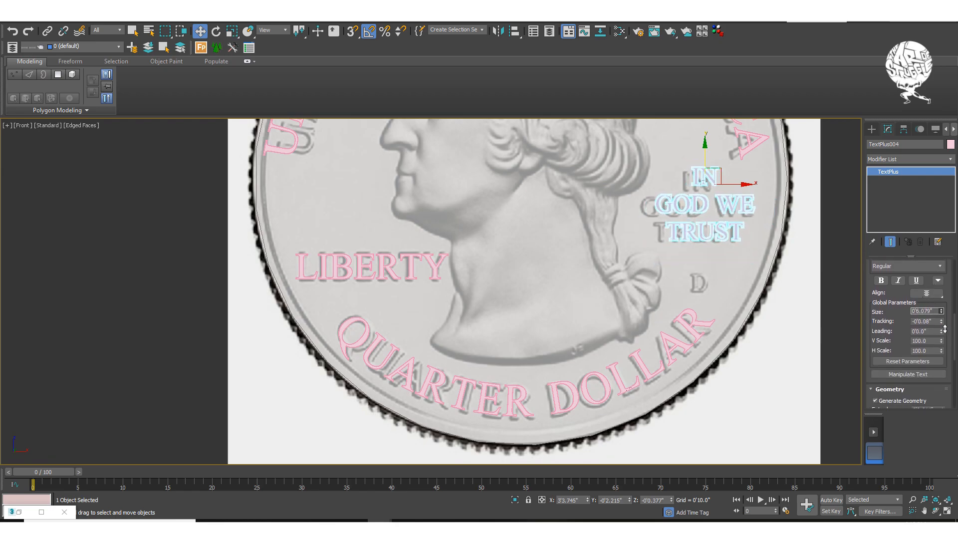
# - Shift the motto text left and slightly down so IN lines up with the coin's inscription
pyautogui.scroll(5, 721, 221)
pyautogui.moveTo(720, 221); pyautogui.dragTo(757, 272, button='middle')
pyautogui.moveTo(692, 189); pyautogui.dragTo(626, 256, button='middle')
pyautogui.scroll(-2, 712, 233)
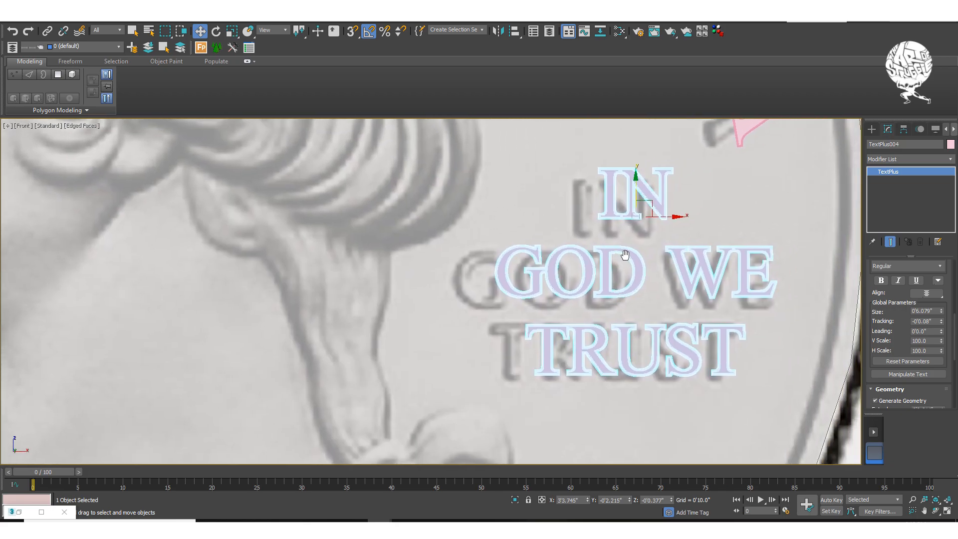
pyautogui.moveTo(637, 189); pyautogui.dragTo(644, 230)
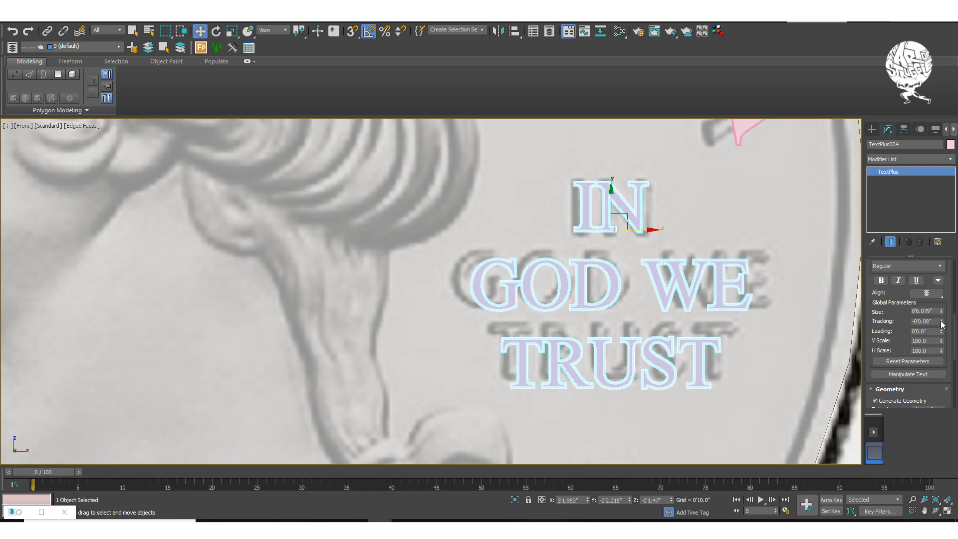
# - Set the motto text's tracking to 0'0.24" and leading to -0'0.5" to match the inscription's spacing
pyautogui.moveTo(942, 323); pyautogui.dragTo(942, 302)
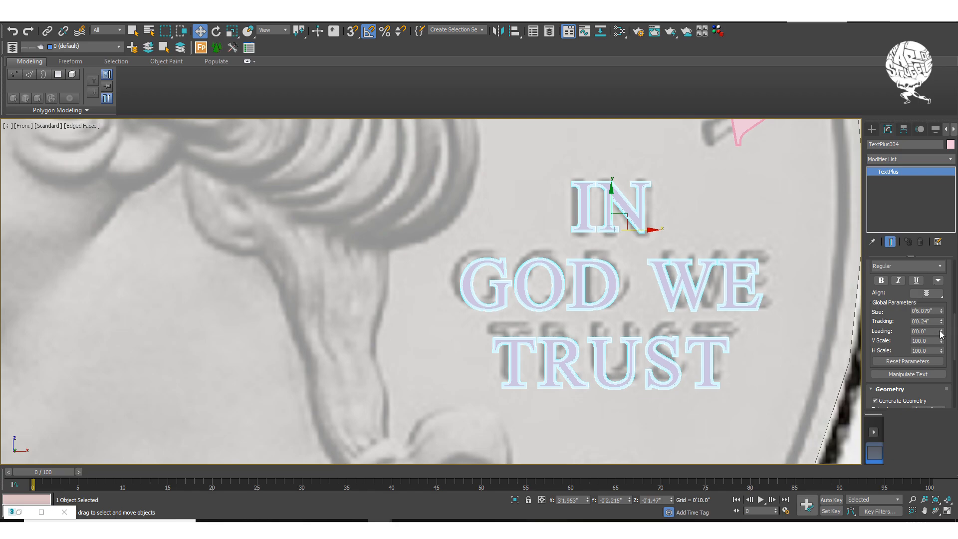
pyautogui.moveTo(942, 333); pyautogui.dragTo(952, 354)
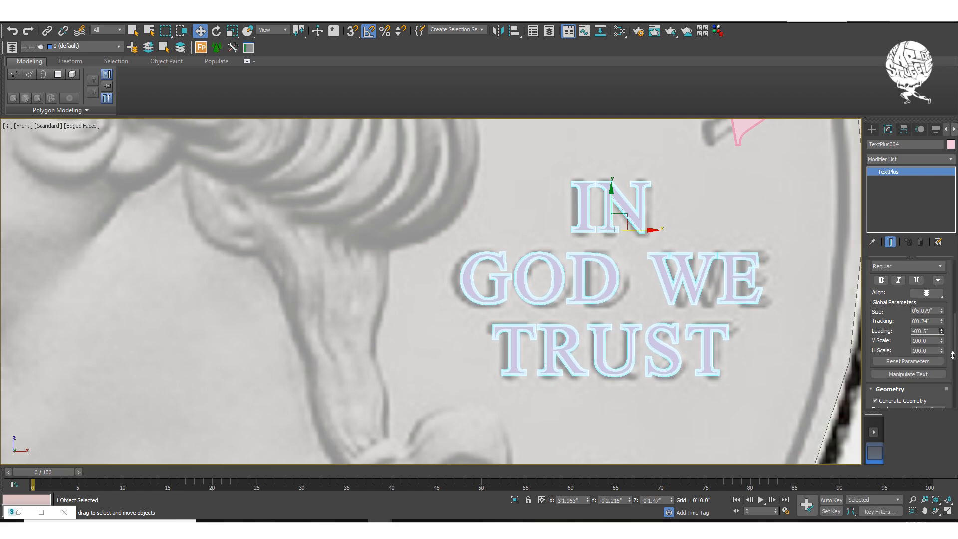
pyautogui.moveTo(953, 355); pyautogui.dragTo(953, 355)
# - Make one copy of the IN GOD WE TRUST text directly below it, near the D mint mark
pyautogui.scroll(-5, 685, 271)
pyautogui.scroll(4, 666, 269)
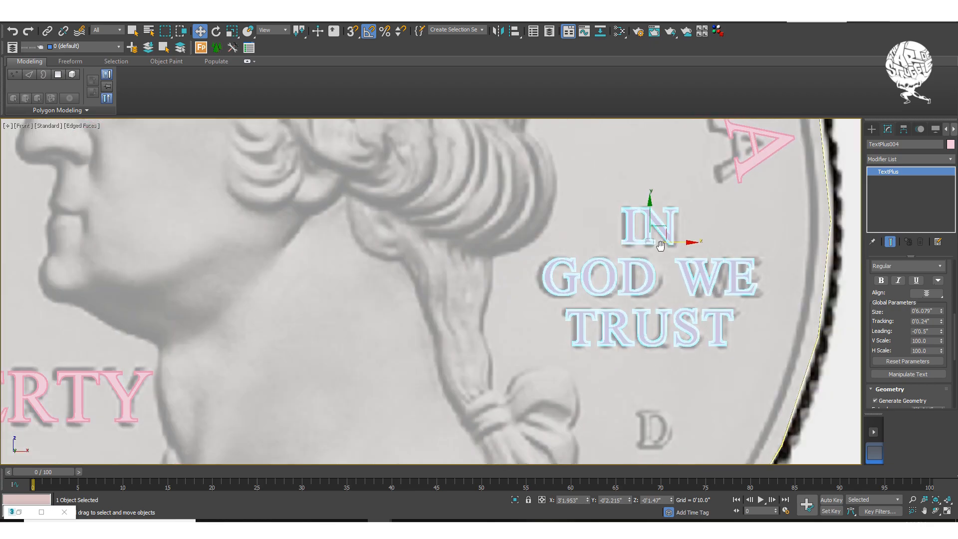
pyautogui.moveTo(663, 248); pyautogui.dragTo(655, 188, button='middle')
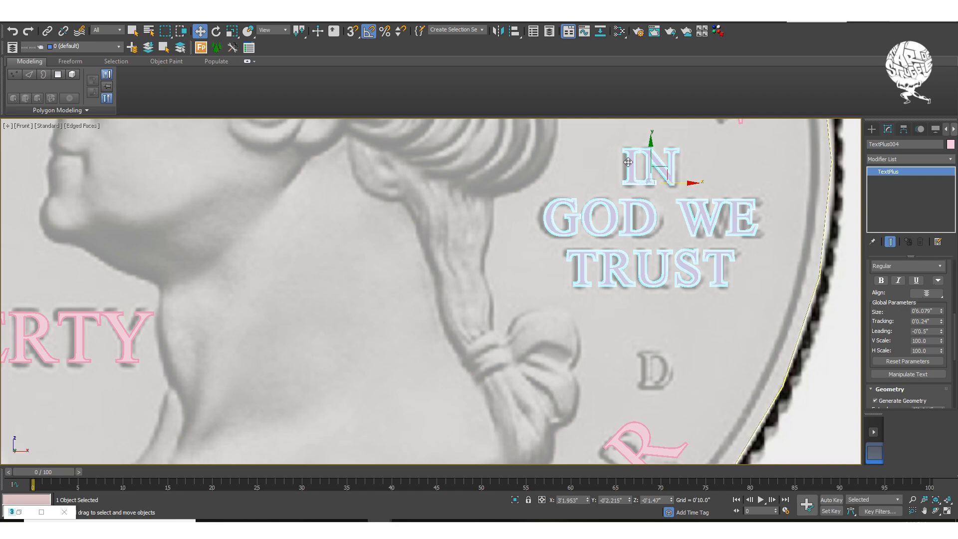
pyautogui.keyDown('shift'); pyautogui.moveTo(652, 153); pyautogui.dragTo(661, 306); pyautogui.keyUp('shift')
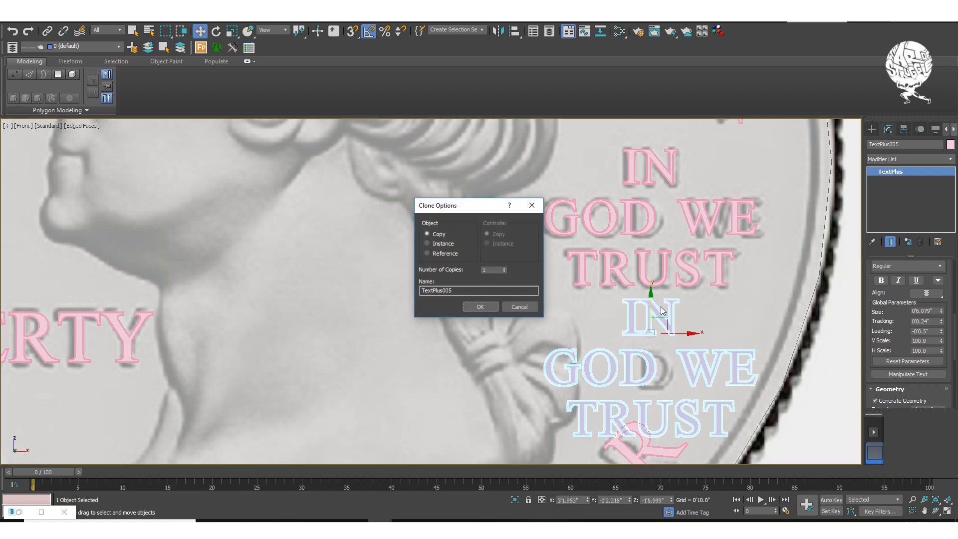
pyautogui.click(480, 306)
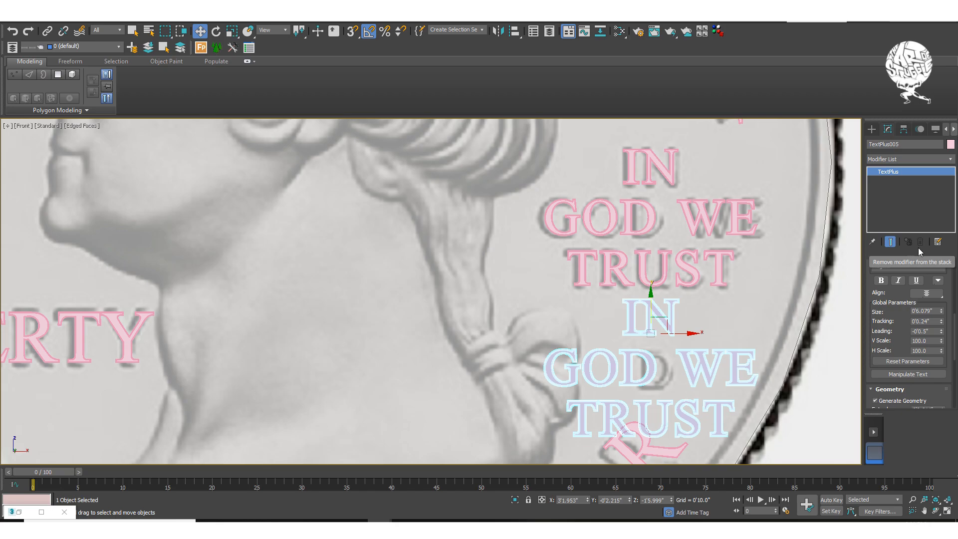
# - Change the lower copy's text to "D" and move it down and slightly right onto the coin's mint mark
pyautogui.scroll(3, 917, 299)
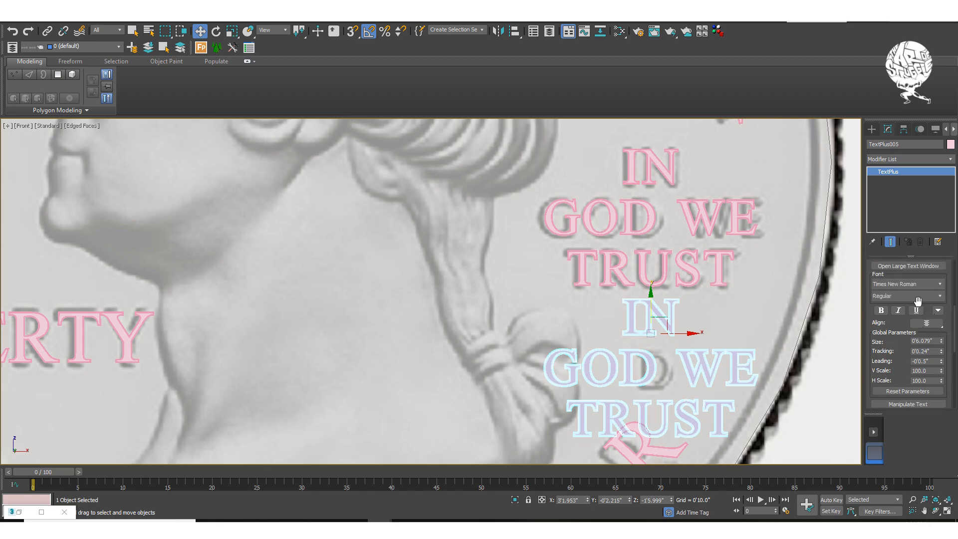
pyautogui.moveTo(898, 280); pyautogui.dragTo(866, 260)
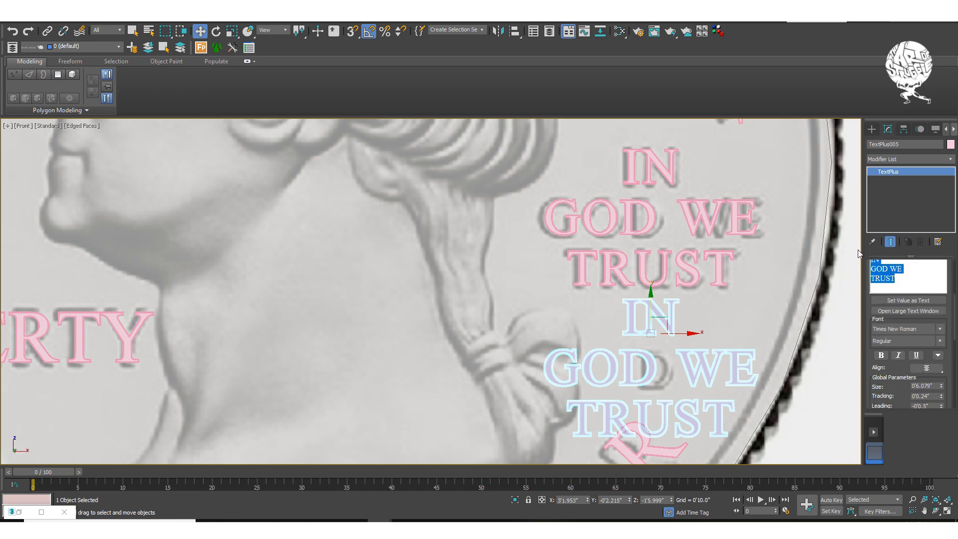
pyautogui.write('D')
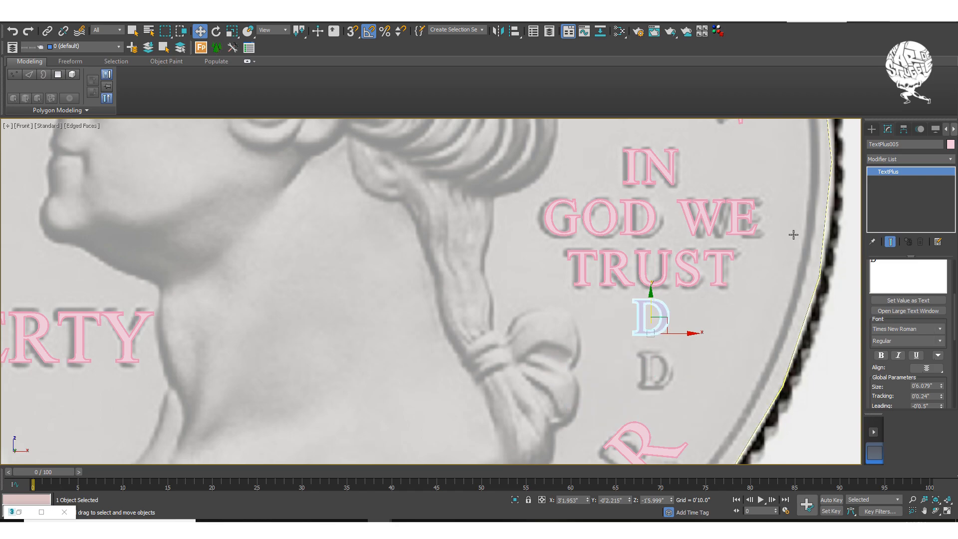
pyautogui.click(873, 130)
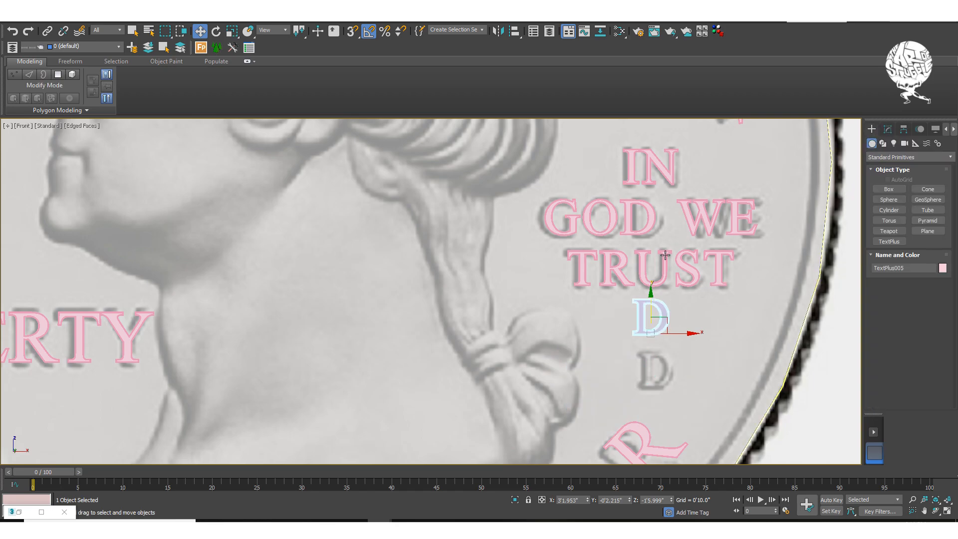
pyautogui.moveTo(651, 302); pyautogui.dragTo(651, 353)
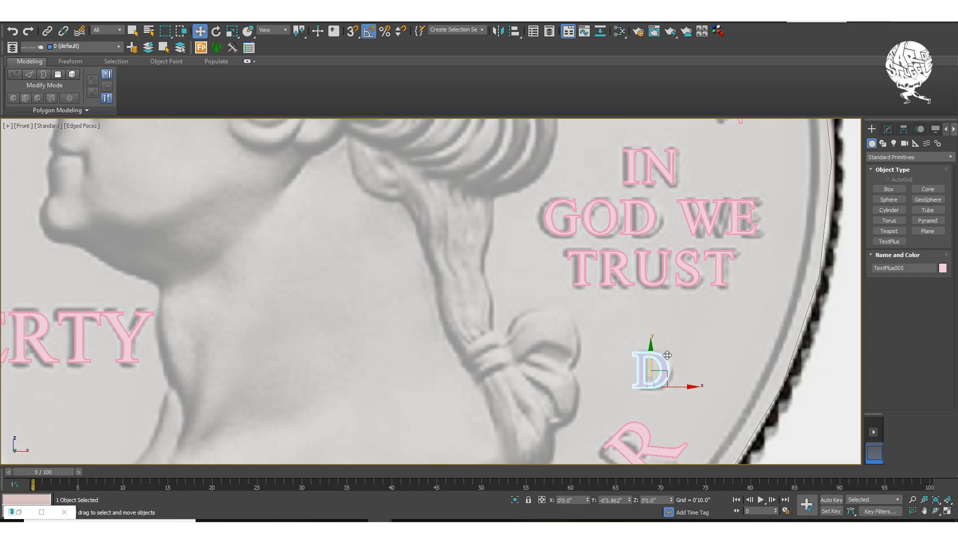
pyautogui.moveTo(675, 386); pyautogui.dragTo(679, 388)
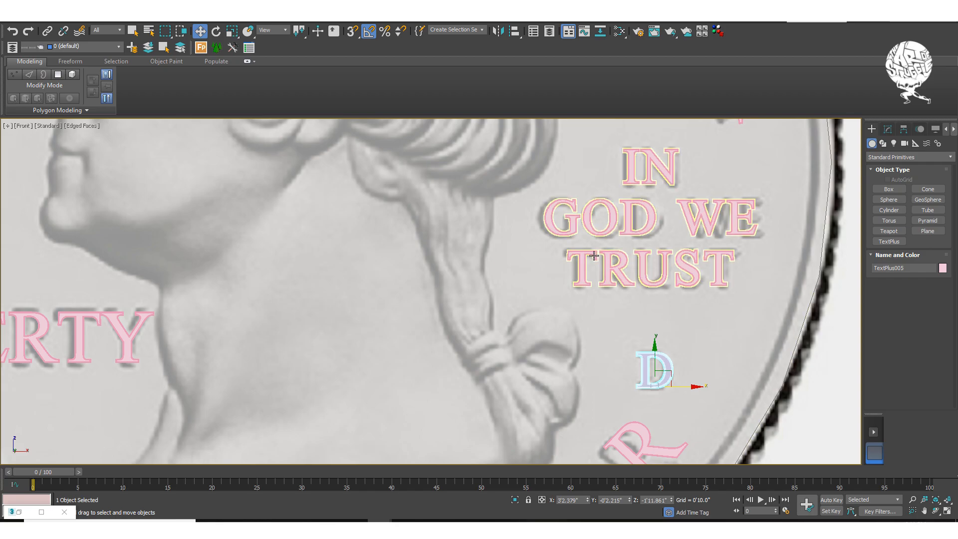
# - Nudge the LIBERTY text about 0'0.19" left to align it with the coin's inscription
pyautogui.scroll(-2, 581, 252)
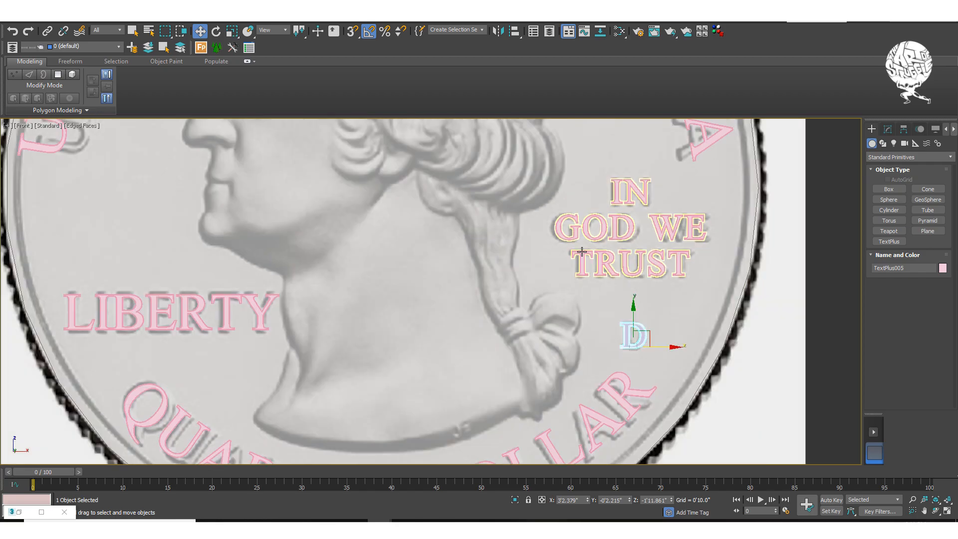
pyautogui.scroll(-2, 582, 252)
pyautogui.scroll(-1, 549, 245)
pyautogui.moveTo(548, 245); pyautogui.dragTo(631, 303, button='middle')
pyautogui.scroll(5, 543, 329)
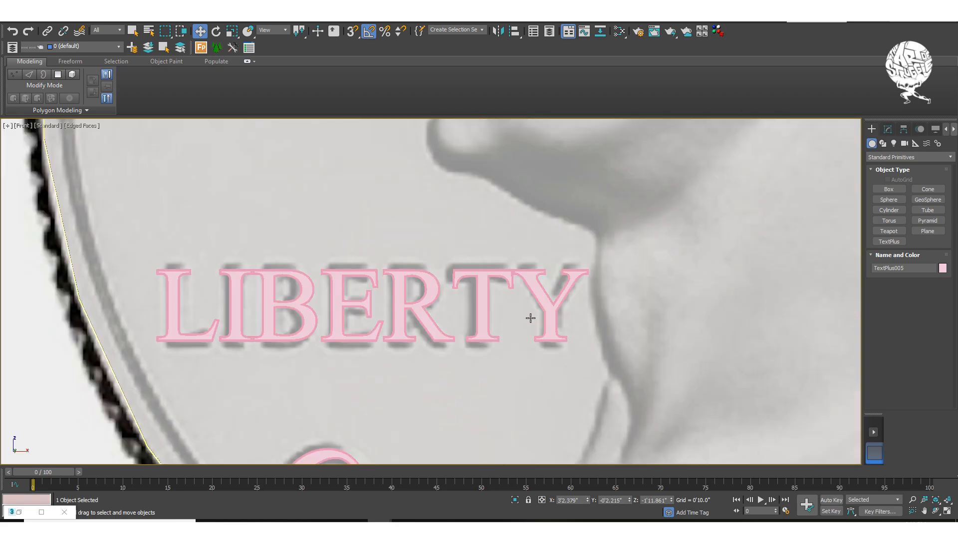
pyautogui.click(549, 300)
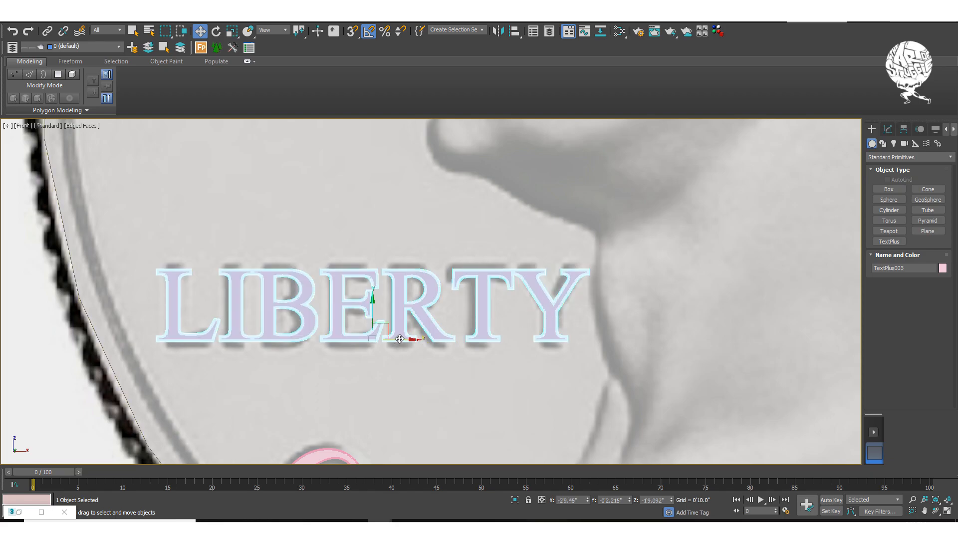
pyautogui.moveTo(400, 339); pyautogui.dragTo(397, 340)
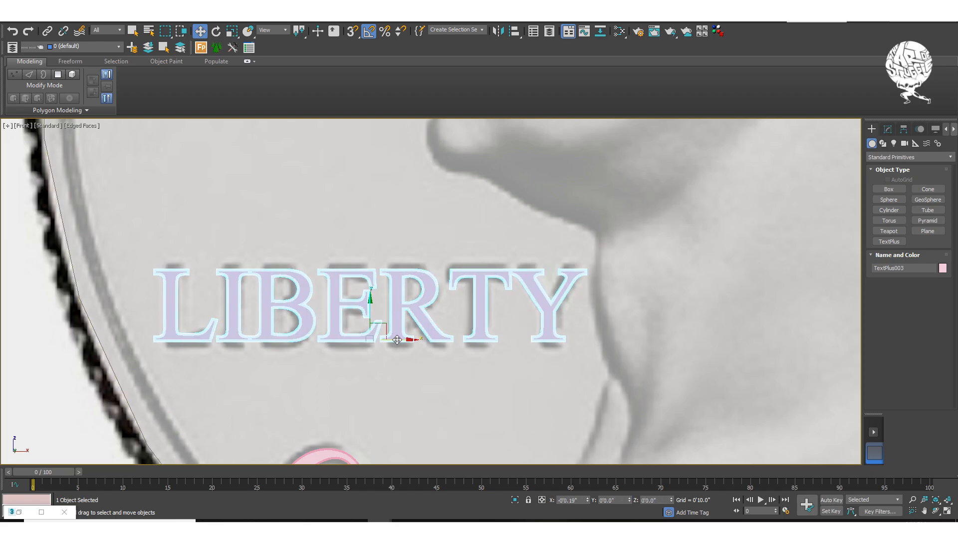
pyautogui.scroll(-8, 574, 267)
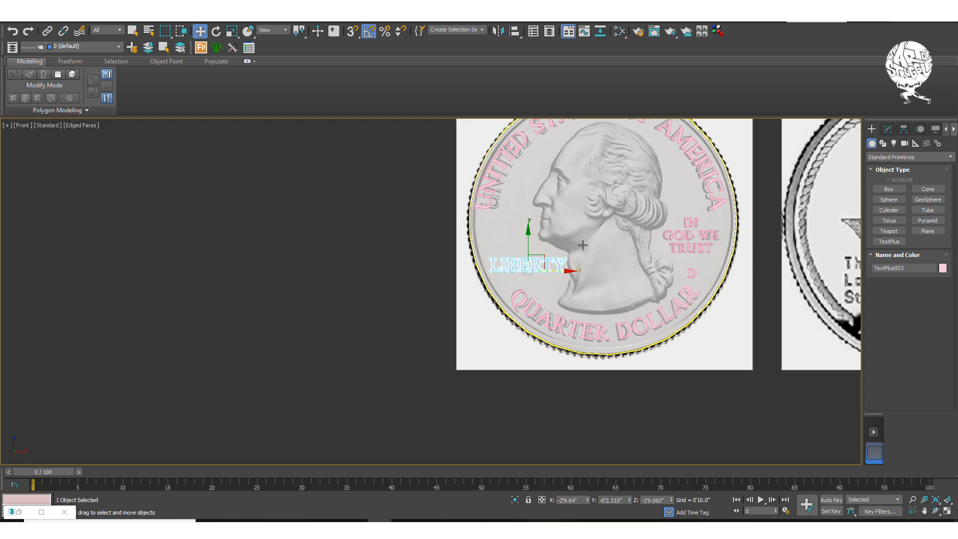
pyautogui.moveTo(610, 243); pyautogui.dragTo(398, 280, button='middle')
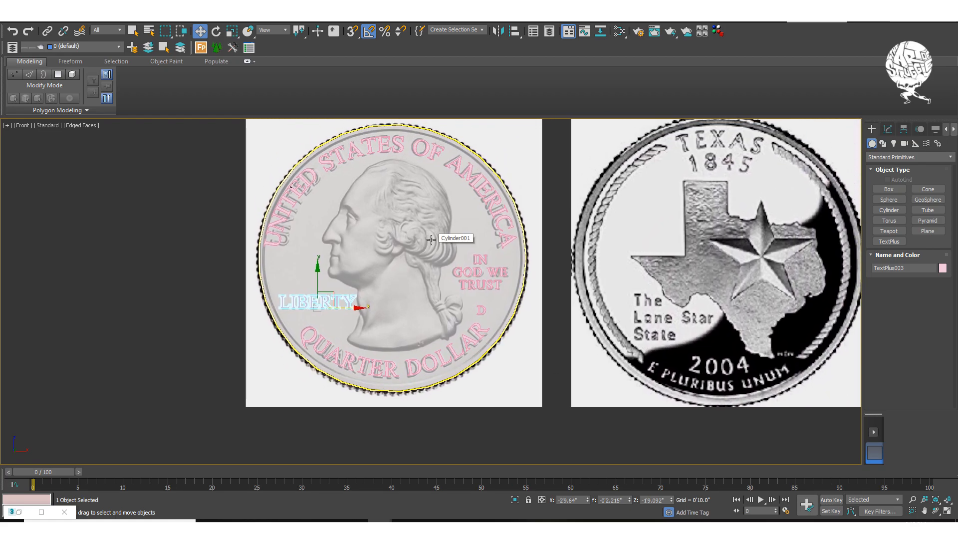
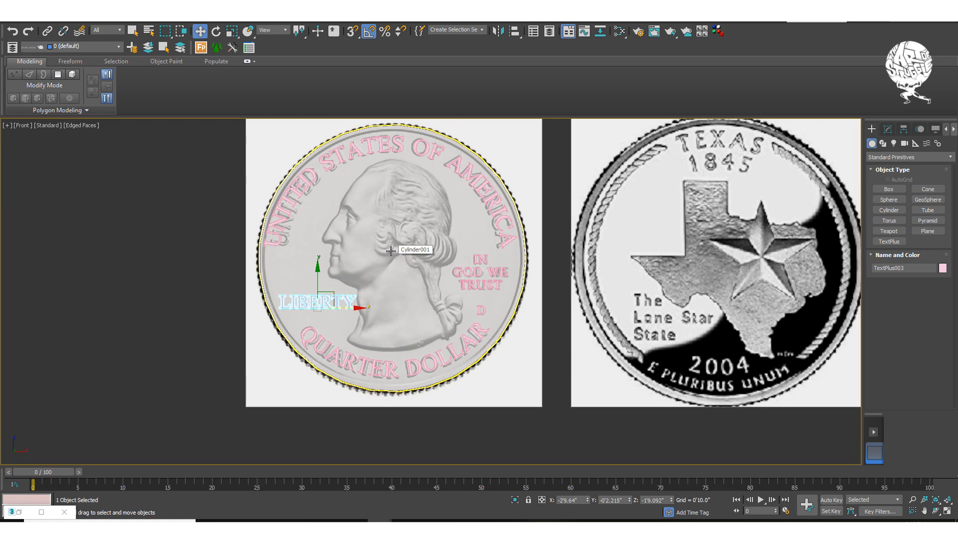
pyautogui.scroll(5, 394, 249)
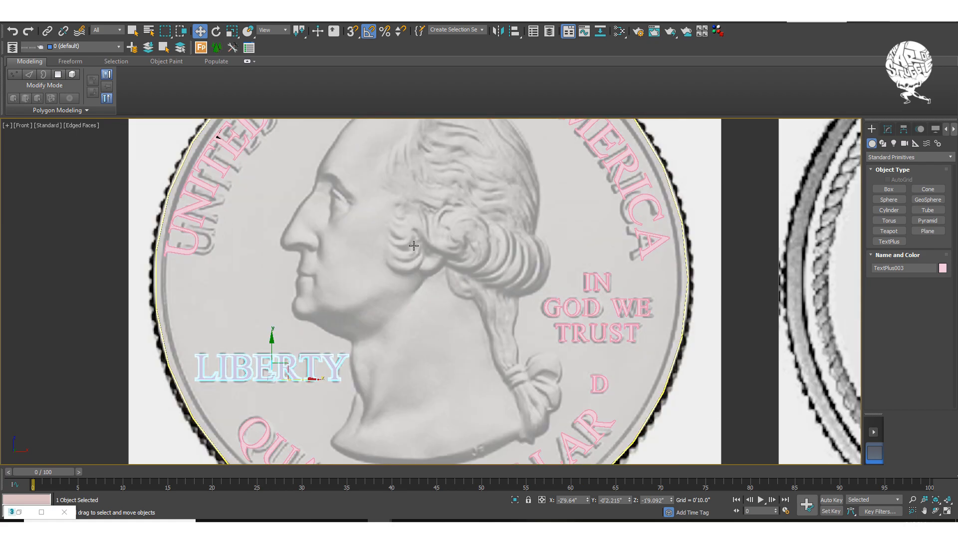
pyautogui.moveTo(418, 249); pyautogui.dragTo(416, 269, button='middle')
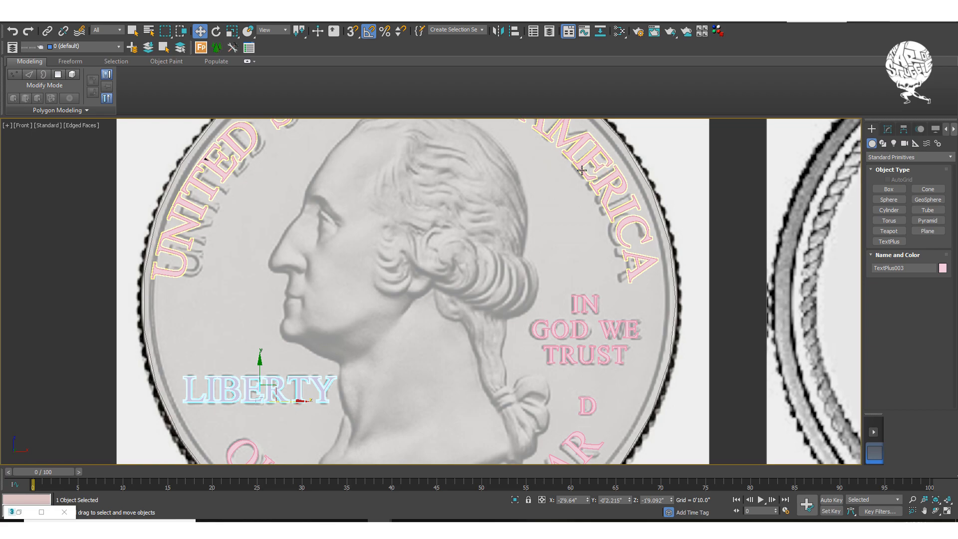
pyautogui.scroll(-5, 582, 170)
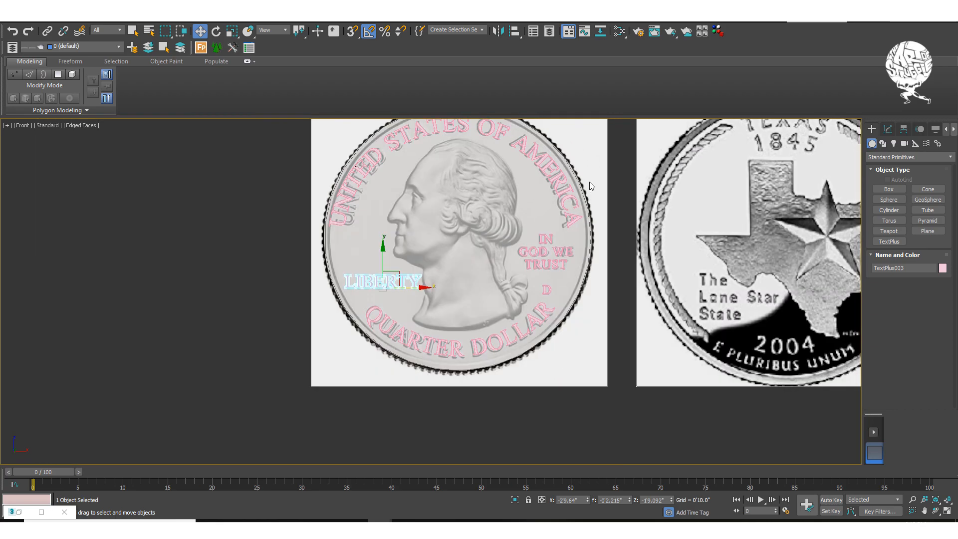
pyautogui.moveTo(589, 182); pyautogui.dragTo(501, 203, button='middle')
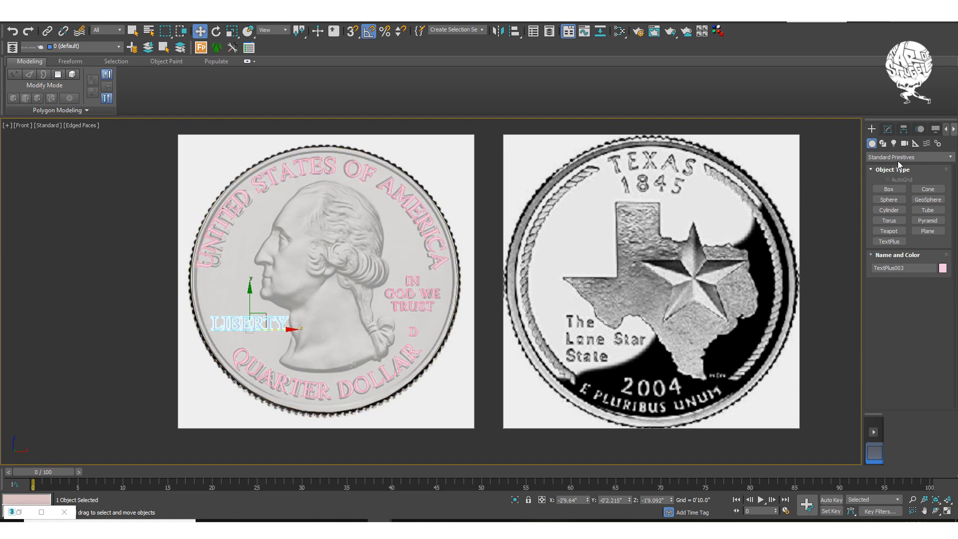
pyautogui.click(883, 144)
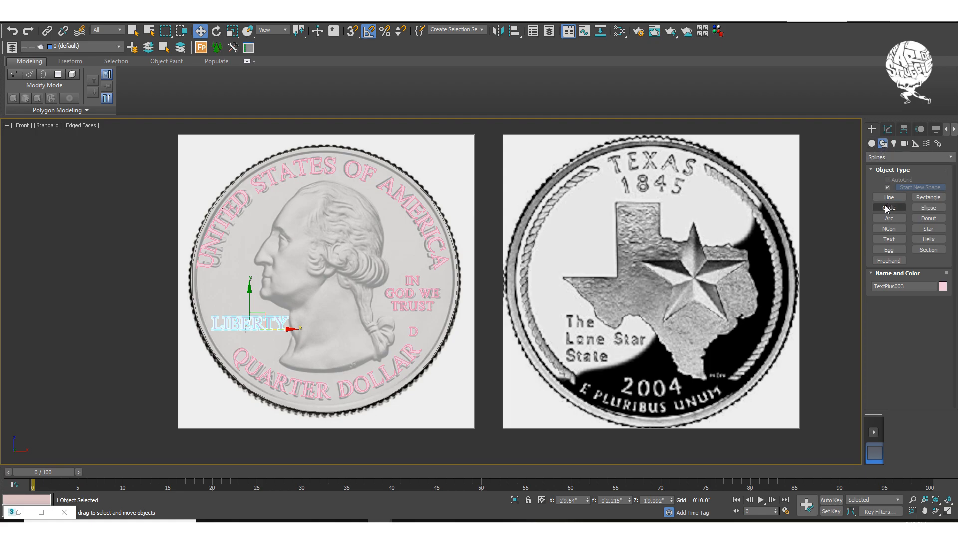
pyautogui.click(885, 198)
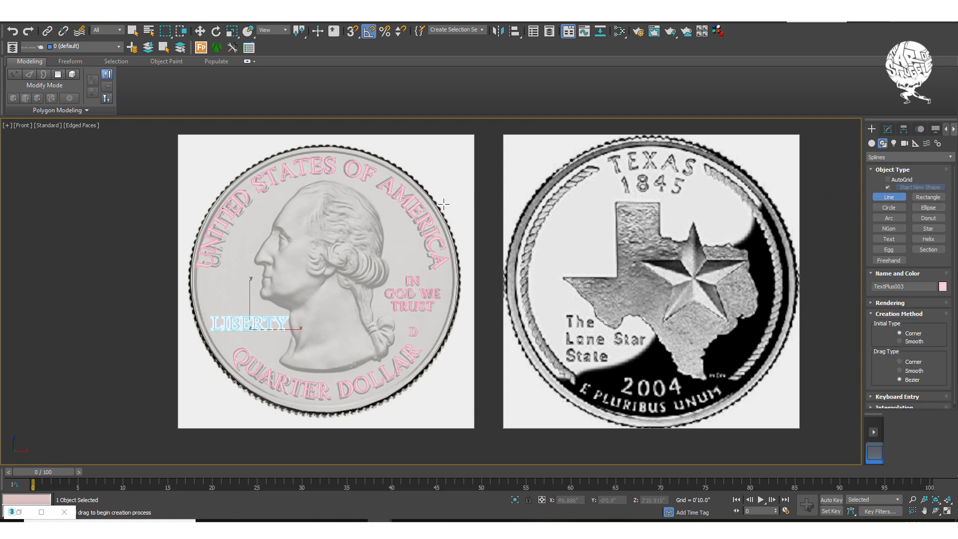
pyautogui.moveTo(280, 267); pyautogui.dragTo(346, 258, button='middle')
pyautogui.scroll(6, 346, 257)
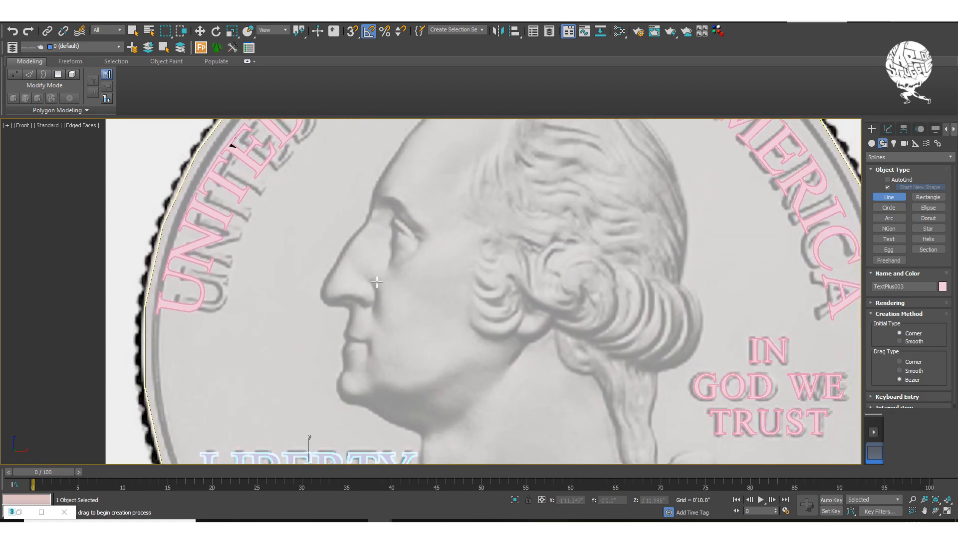
pyautogui.moveTo(520, 265); pyautogui.dragTo(501, 255, button='middle')
pyautogui.scroll(-5, 498, 258)
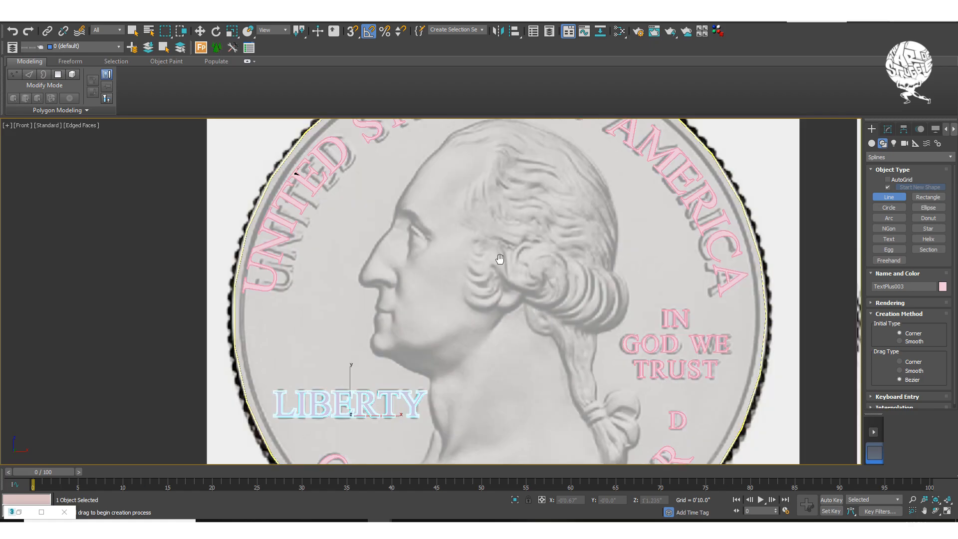
pyautogui.scroll(3, 498, 258)
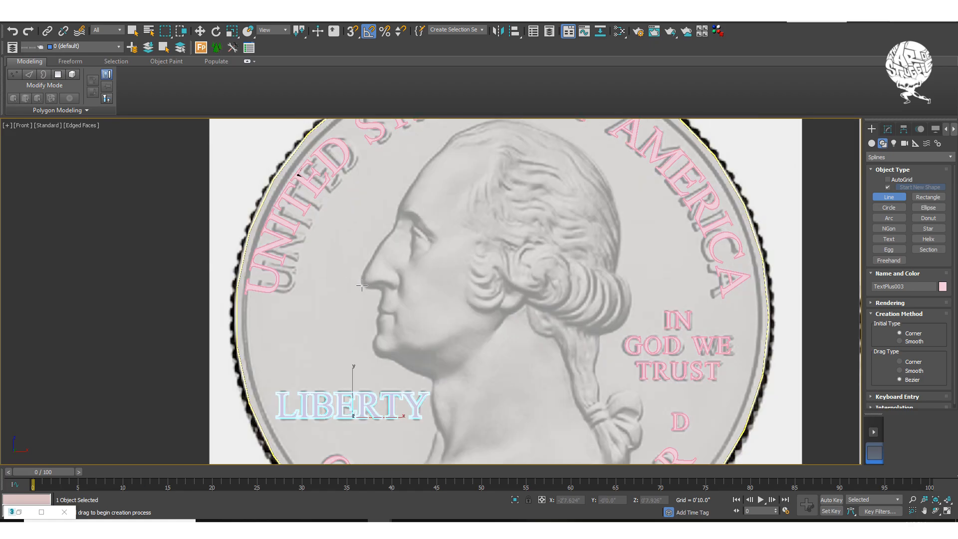
pyautogui.moveTo(390, 285); pyautogui.dragTo(339, 251, button='middle')
pyautogui.moveTo(555, 270); pyautogui.dragTo(499, 310, button='middle')
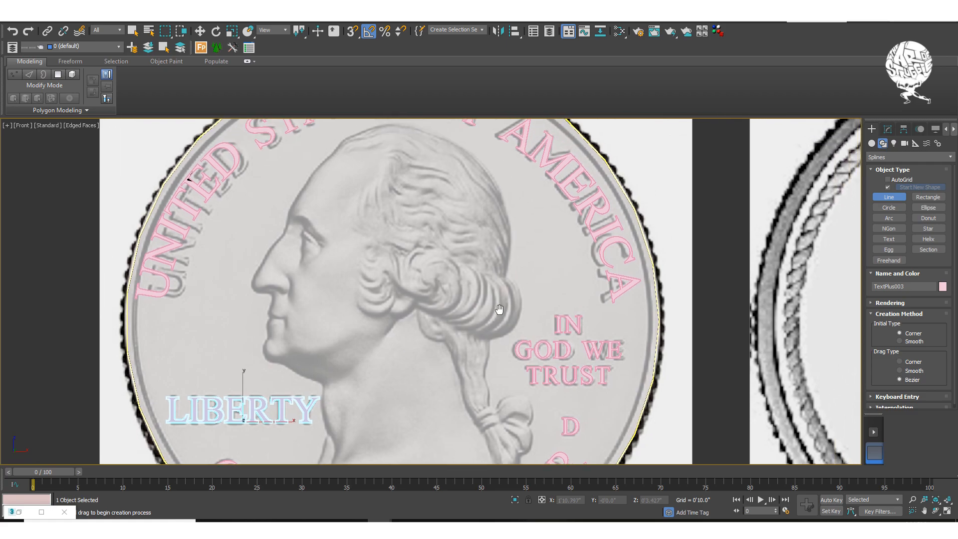
pyautogui.moveTo(811, 201); pyautogui.dragTo(712, 222, button='middle')
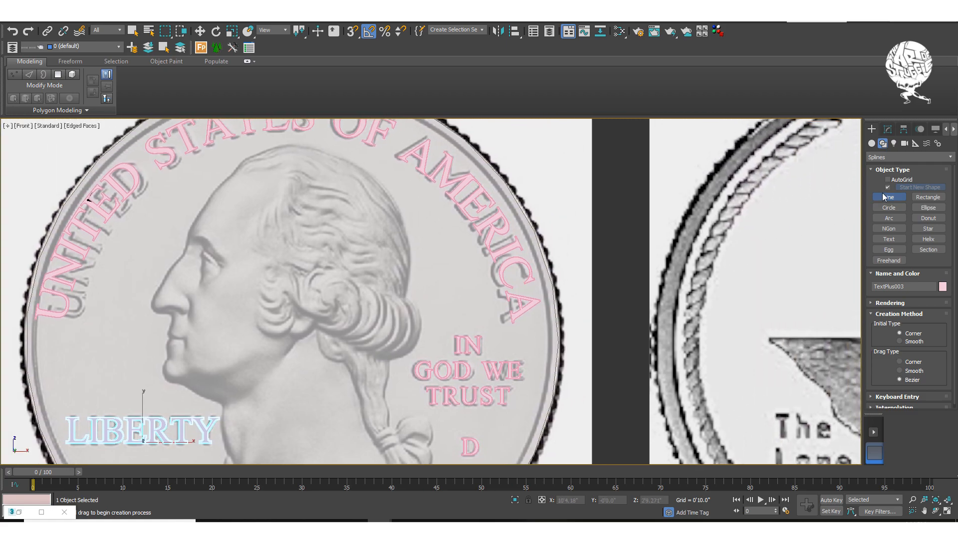
pyautogui.moveTo(772, 221); pyautogui.dragTo(606, 193, button='middle')
pyautogui.rightClick(606, 194)
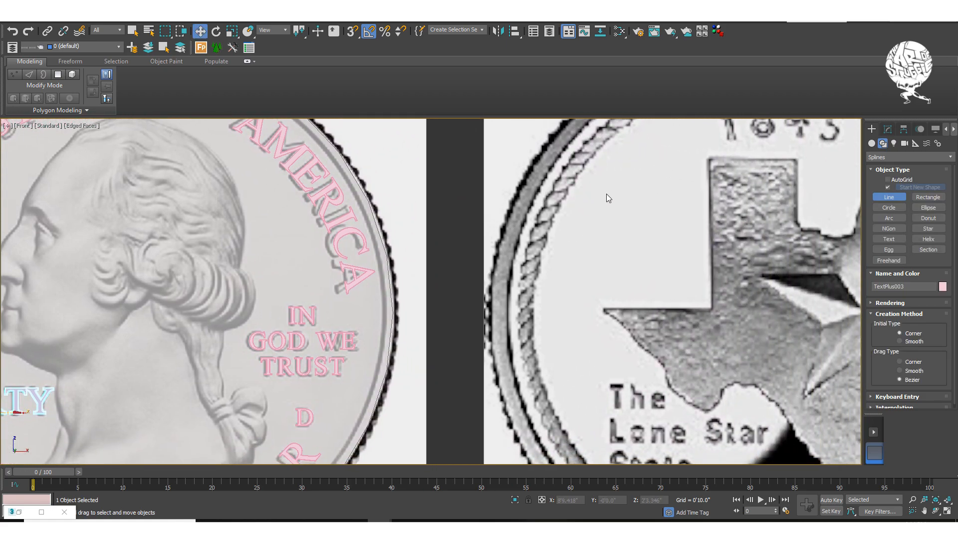
pyautogui.scroll(-3, 671, 192)
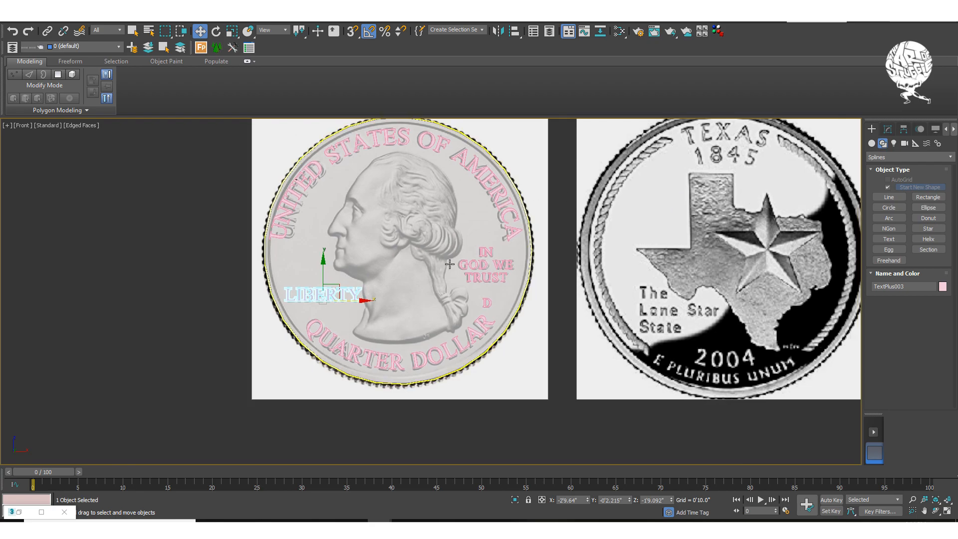
# - Make one copy of the UNITED STATES OF AMERICA, QUARTER DOLLAR and IN GOD WE TRUST texts over the Texas coin reference
pyautogui.click(453, 158)
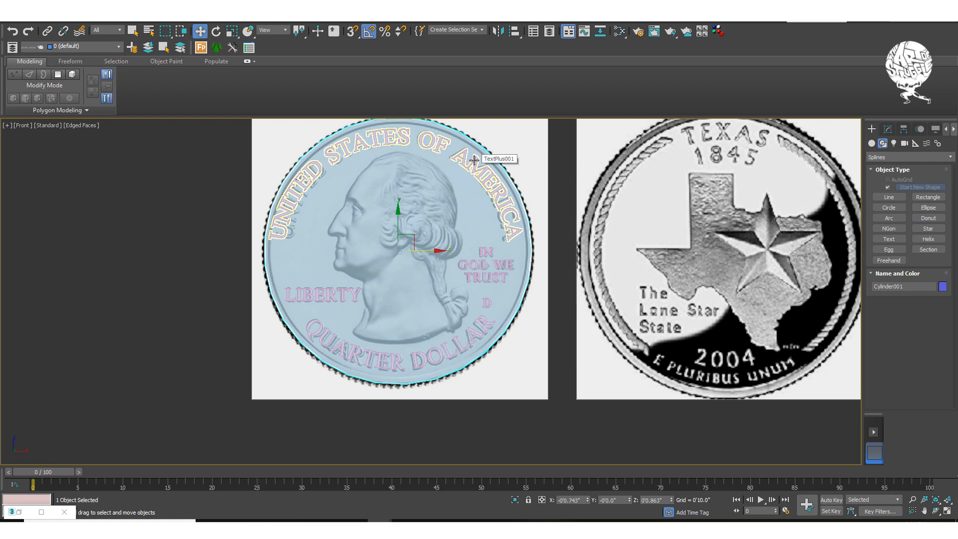
pyautogui.click(474, 159)
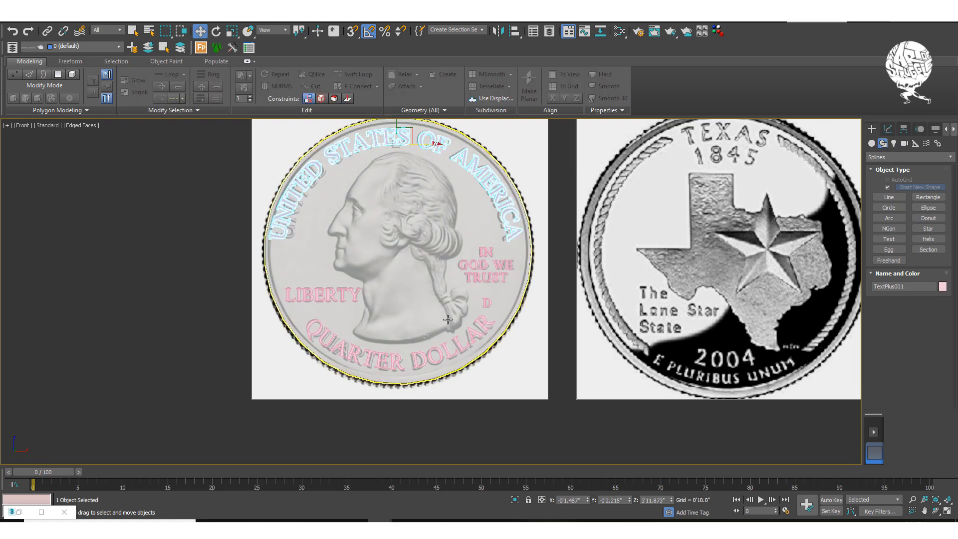
pyautogui.keyDown('ctrl'); pyautogui.click(474, 331); pyautogui.keyUp('ctrl')
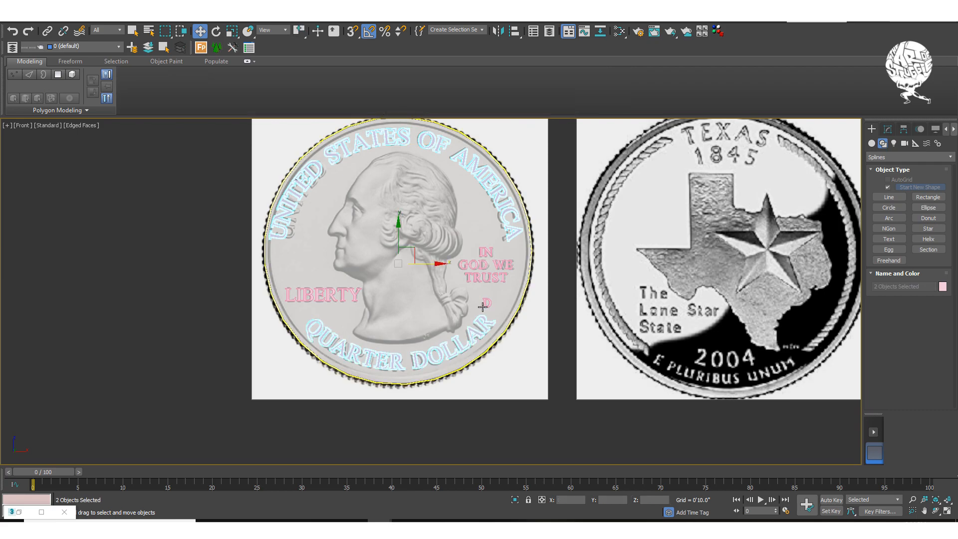
pyautogui.keyDown('ctrl'); pyautogui.click(484, 264); pyautogui.keyUp('ctrl')
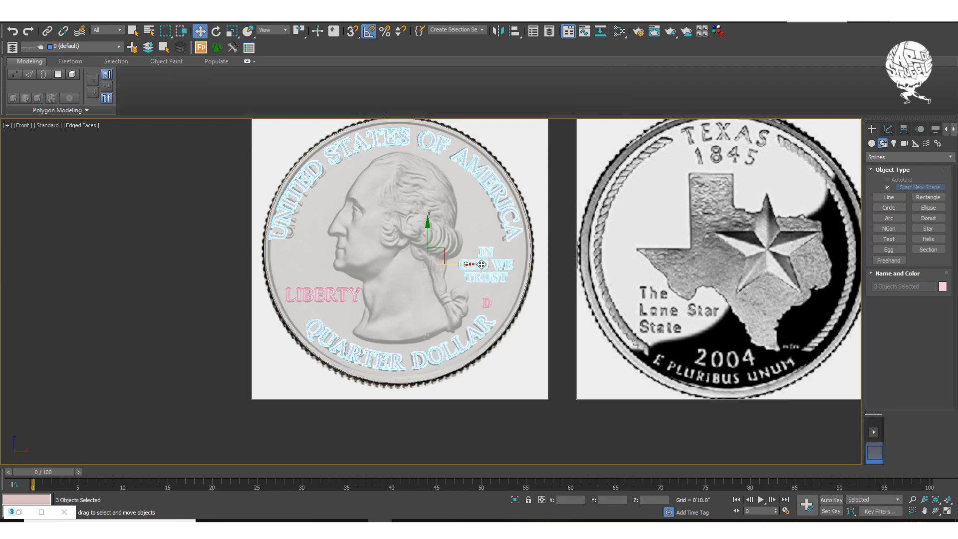
pyautogui.moveTo(458, 265)
pyautogui.keyDown('shift'); pyautogui.mouseDown()
pyautogui.moveTo(645, 293)
pyautogui.moveTo(789, 333)
pyautogui.mouseUp(); pyautogui.keyUp('shift')
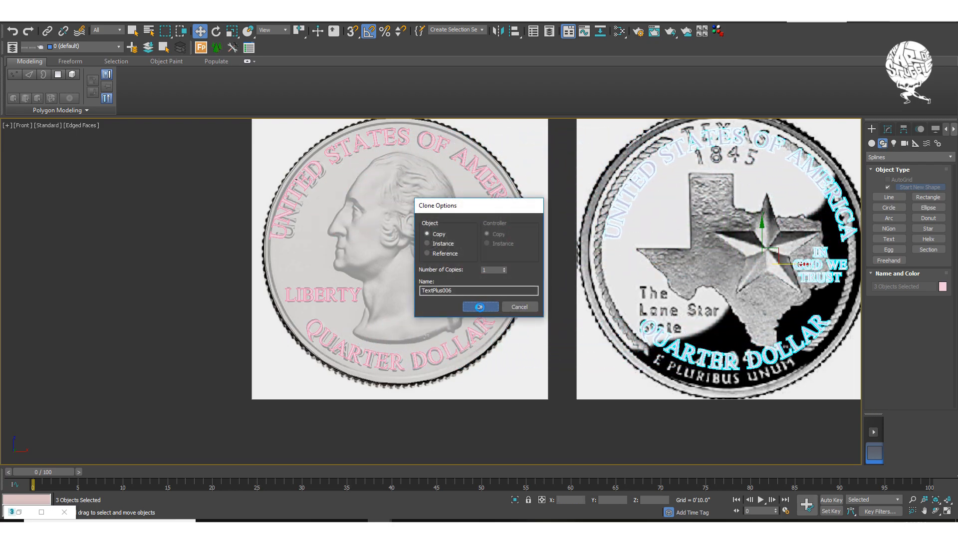
pyautogui.click(478, 307)
# - Remove the Edit Poly modifier from the copied UNITED STATES OF AMERICA text on the Texas coin
pyautogui.click(736, 132)
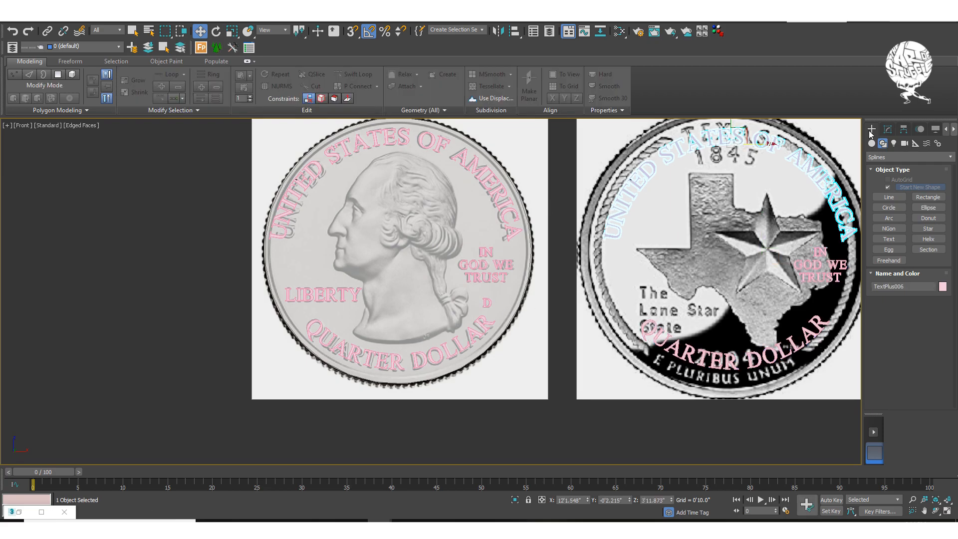
pyautogui.click(887, 130)
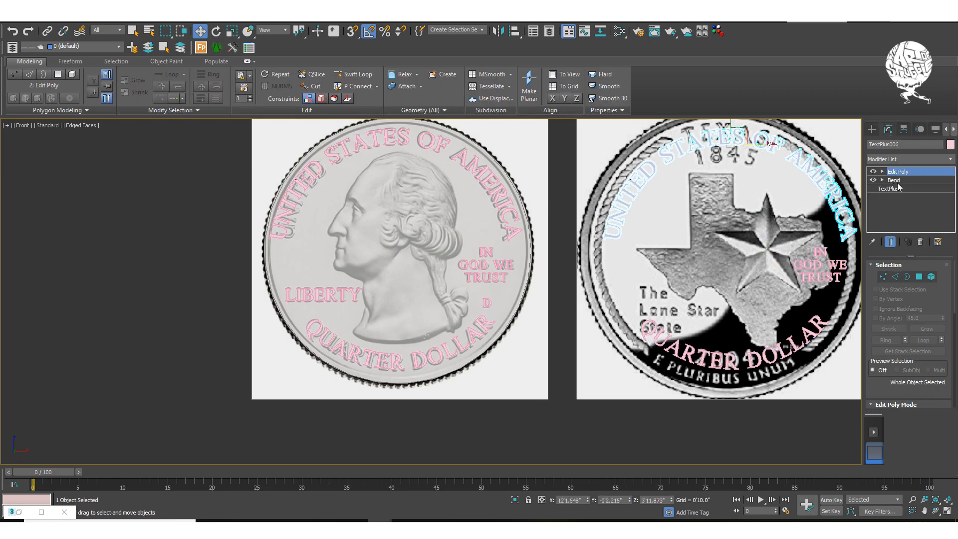
pyautogui.click(898, 189)
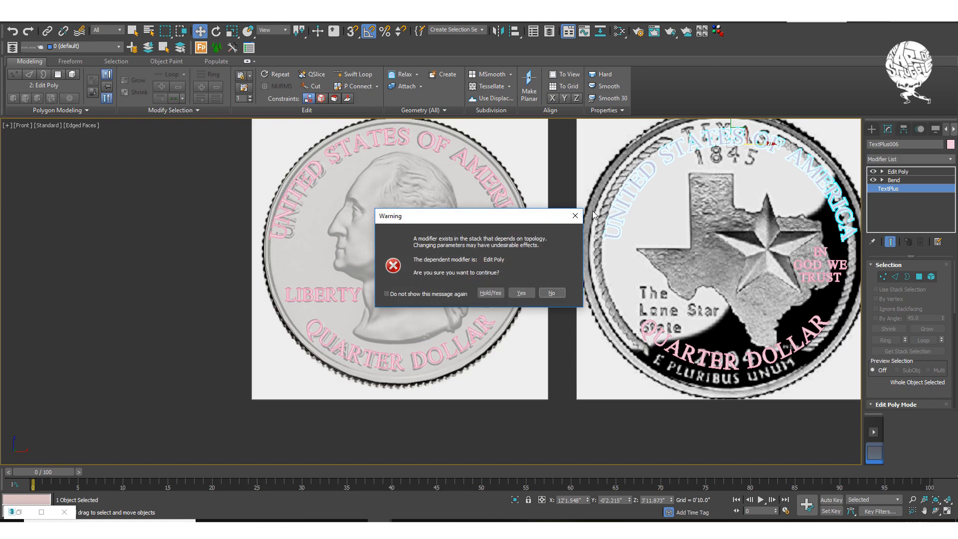
pyautogui.click(575, 216)
pyautogui.keyDown('ctrl'); pyautogui.click(898, 181); pyautogui.keyUp('ctrl')
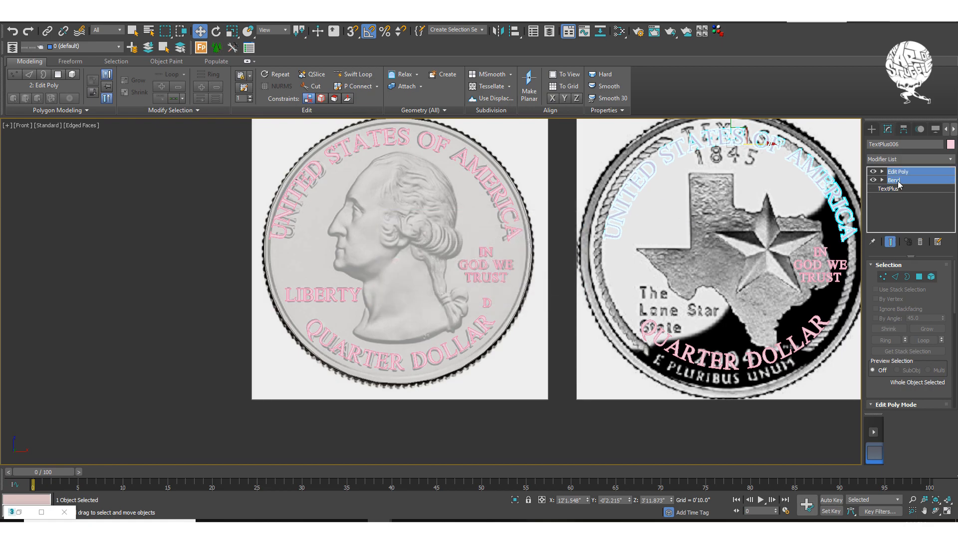
pyautogui.click(902, 171)
pyautogui.rightClick(894, 170)
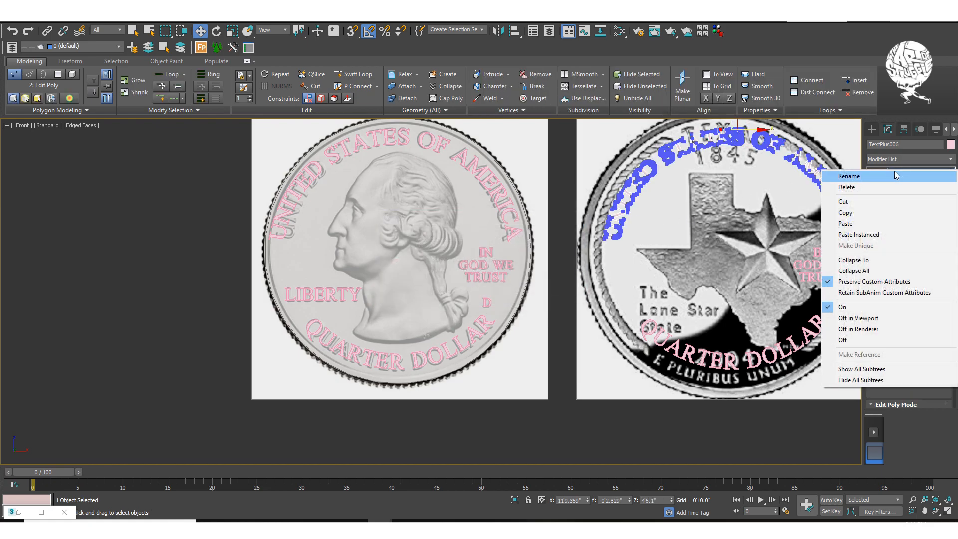
pyautogui.click(829, 127)
pyautogui.click(894, 169)
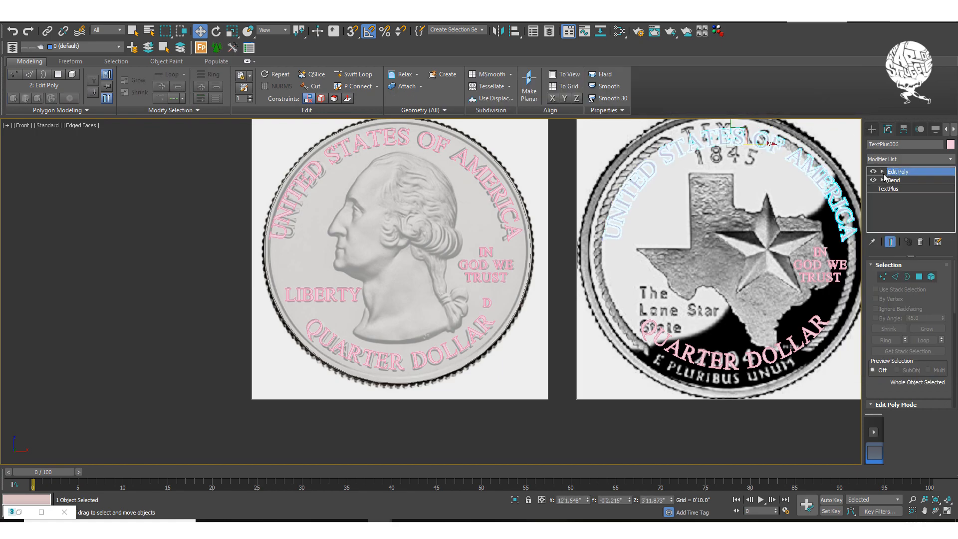
pyautogui.click(894, 181)
pyautogui.rightClick(895, 176)
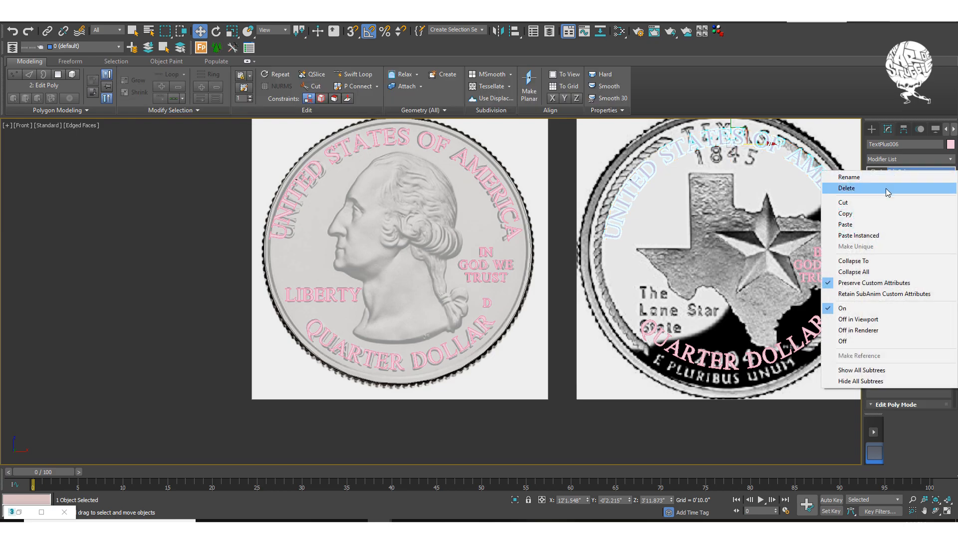
pyautogui.click(858, 199)
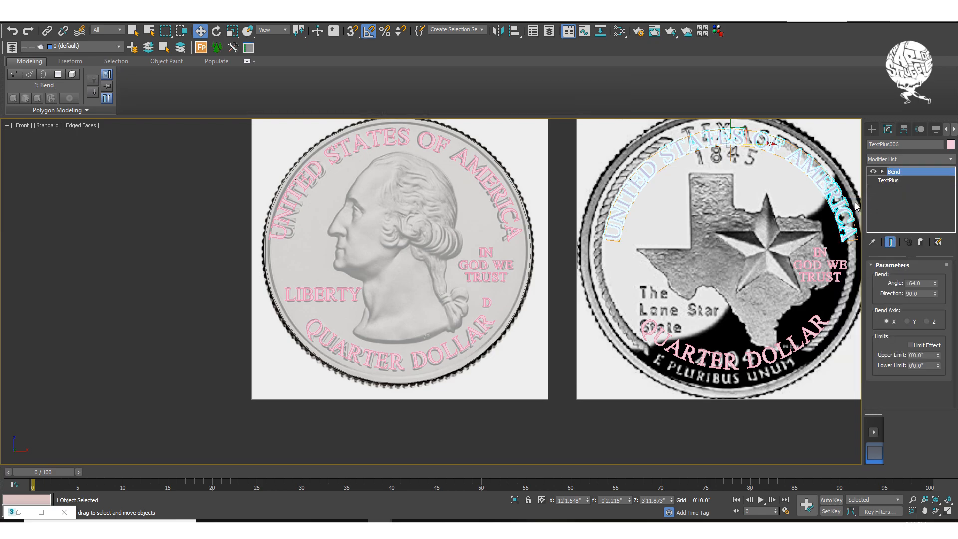
# - Change the copied upper arc text to "TEXAS" and cut its Bend modifier so the lettering is straight
pyautogui.click(901, 179)
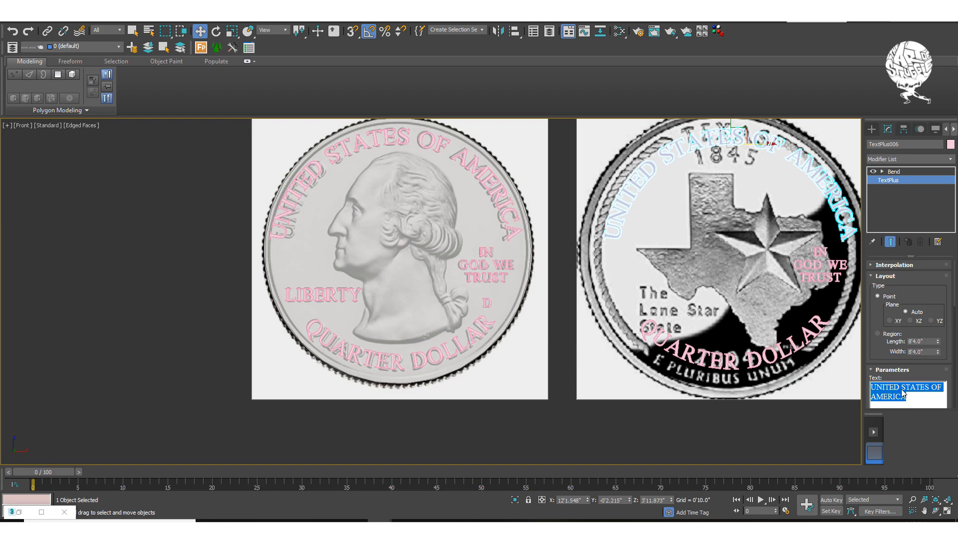
pyautogui.write('TEXAS')
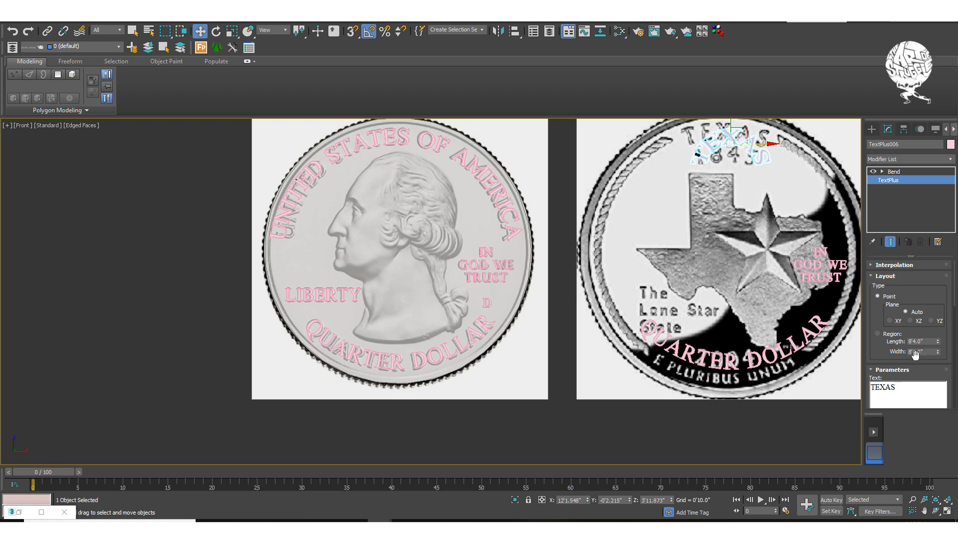
pyautogui.scroll(5, 749, 190)
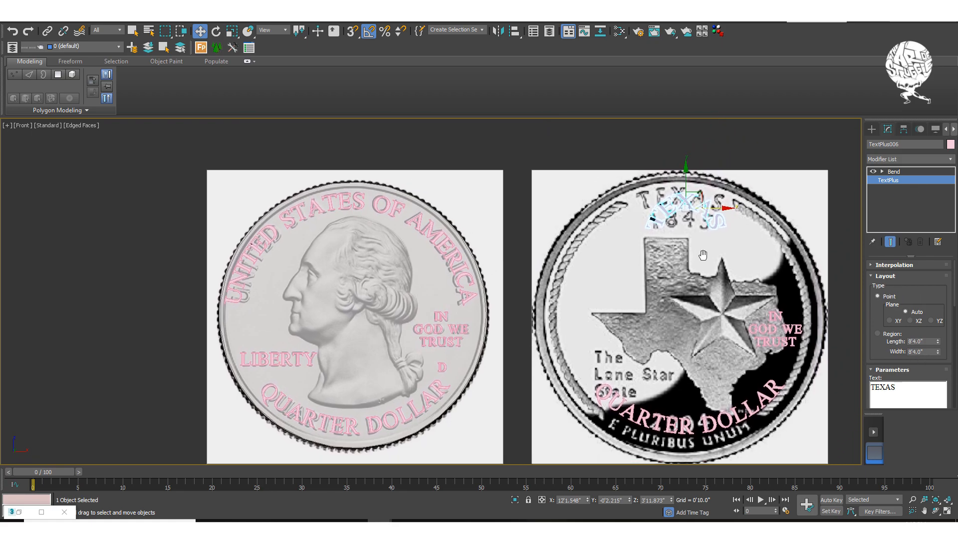
pyautogui.click(885, 172)
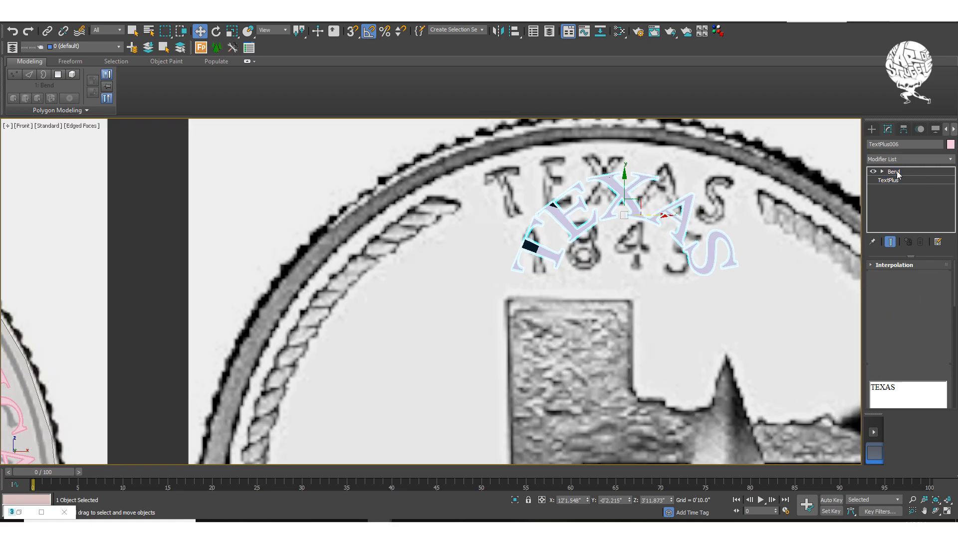
pyautogui.rightClick(898, 175)
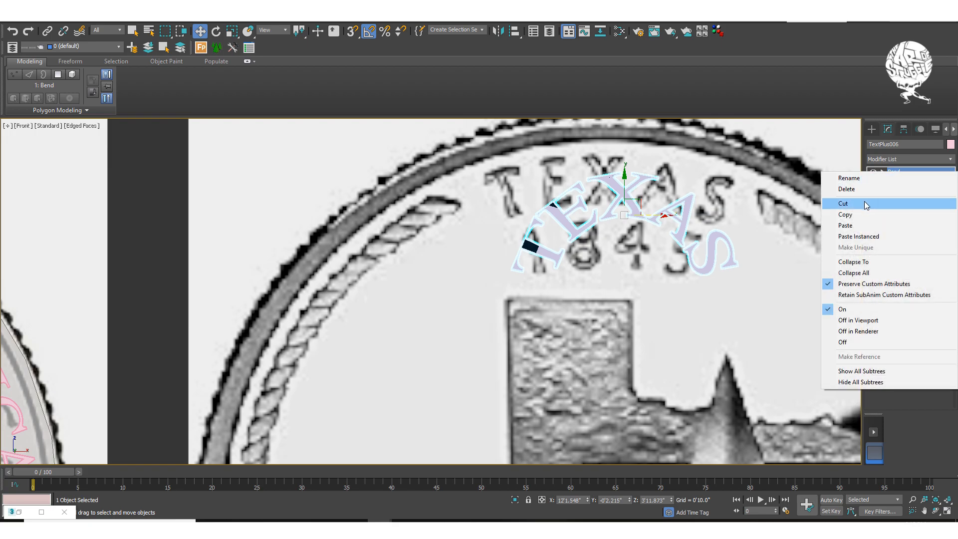
pyautogui.click(865, 202)
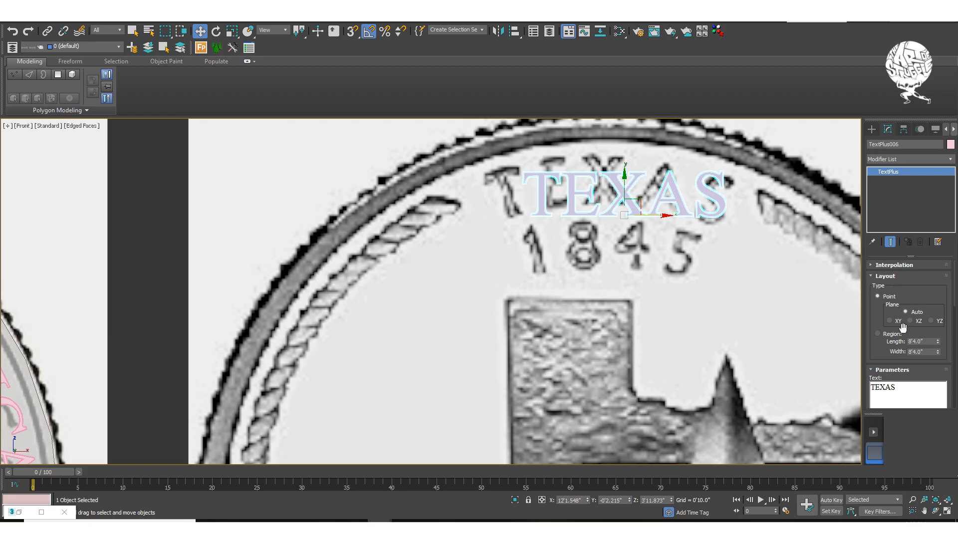
# - Add "1845" as a second line below TEXAS and move the text about 0'3" left and 0'2" up onto the inscription
pyautogui.moveTo(937, 298); pyautogui.dragTo(938, 228)
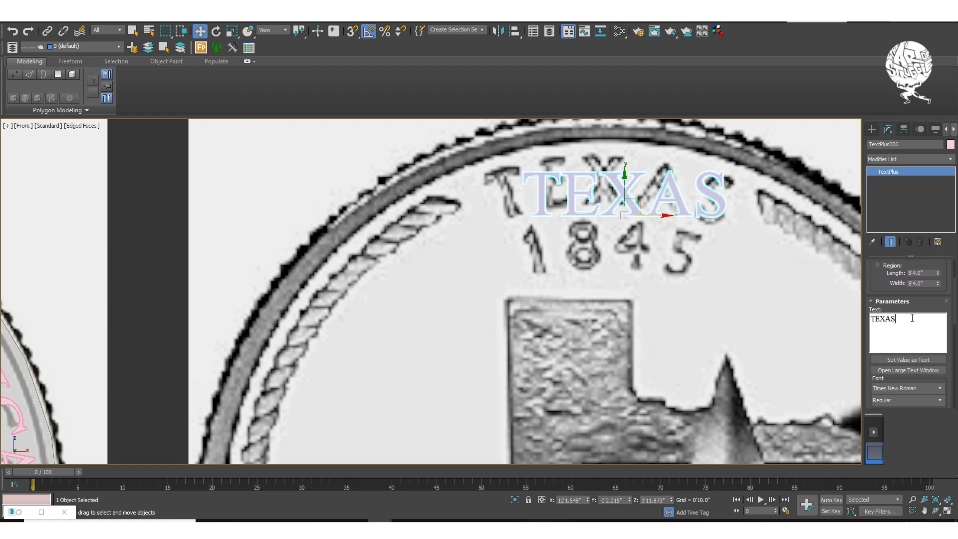
pyautogui.write('18')
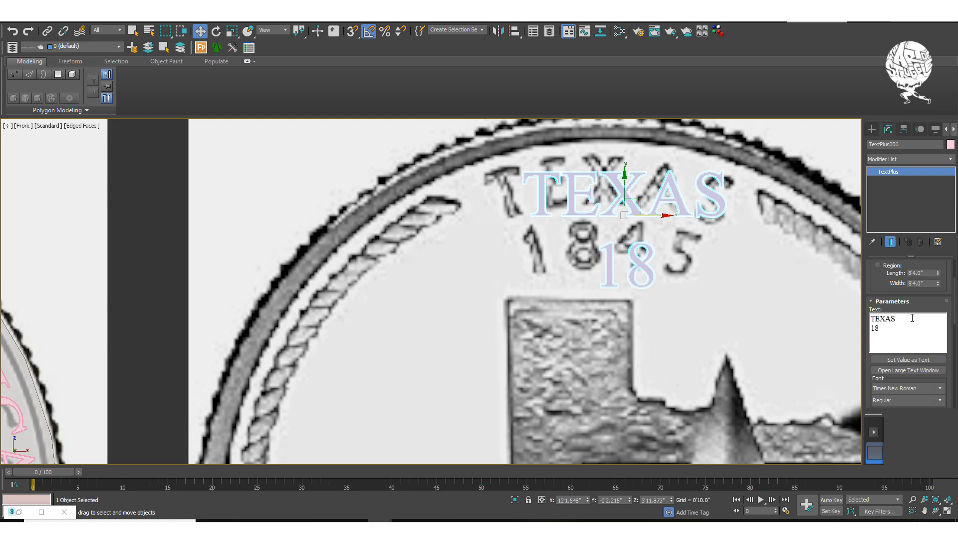
pyautogui.write('45')
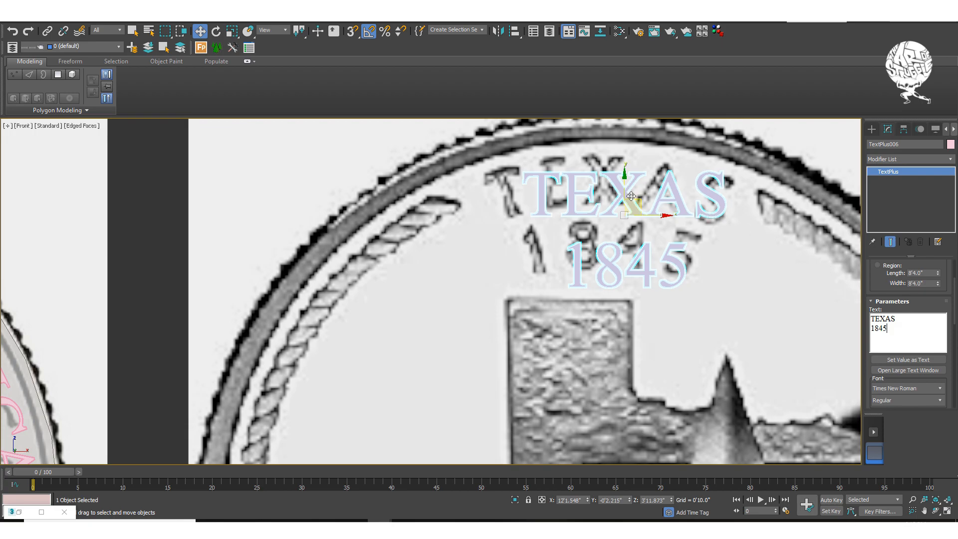
pyautogui.moveTo(624, 190)
pyautogui.mouseDown()
pyautogui.moveTo(622, 177)
pyautogui.moveTo(642, 202)
pyautogui.moveTo(628, 201)
pyautogui.mouseUp()
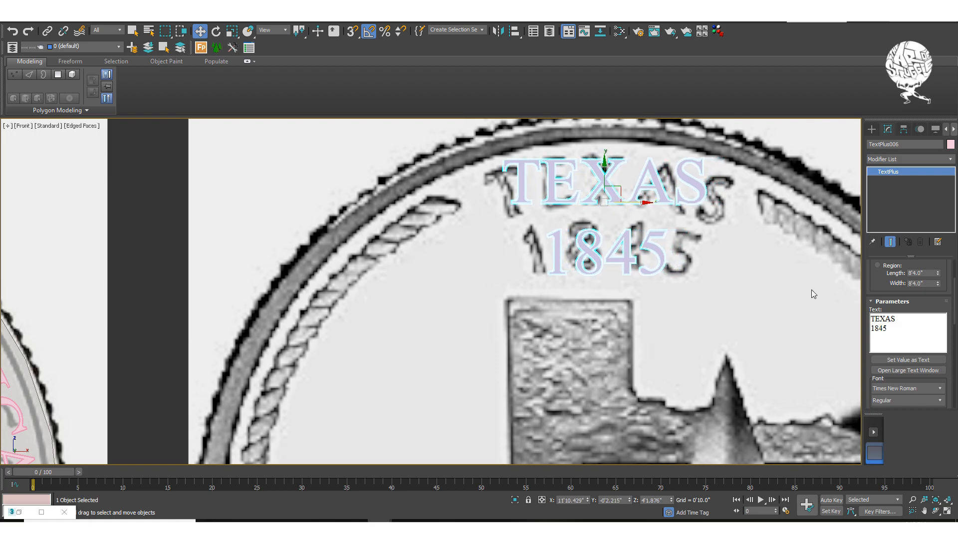
# - Set the tracking of the TEXAS 1845 text to 0'1.12" to spread its letters across the inscription
pyautogui.scroll(-1, 921, 298)
pyautogui.scroll(-4, 924, 319)
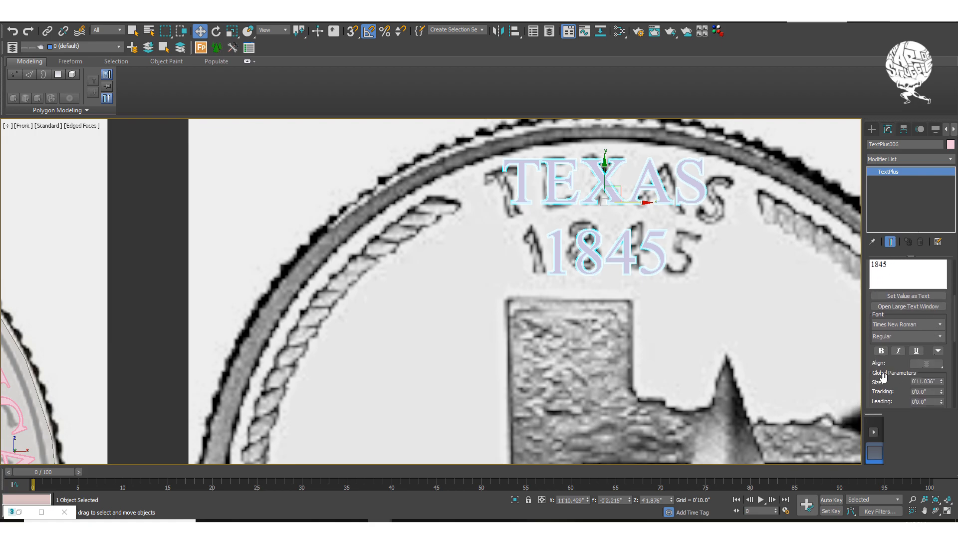
pyautogui.scroll(-4, 928, 343)
pyautogui.moveTo(941, 345); pyautogui.dragTo(950, 289)
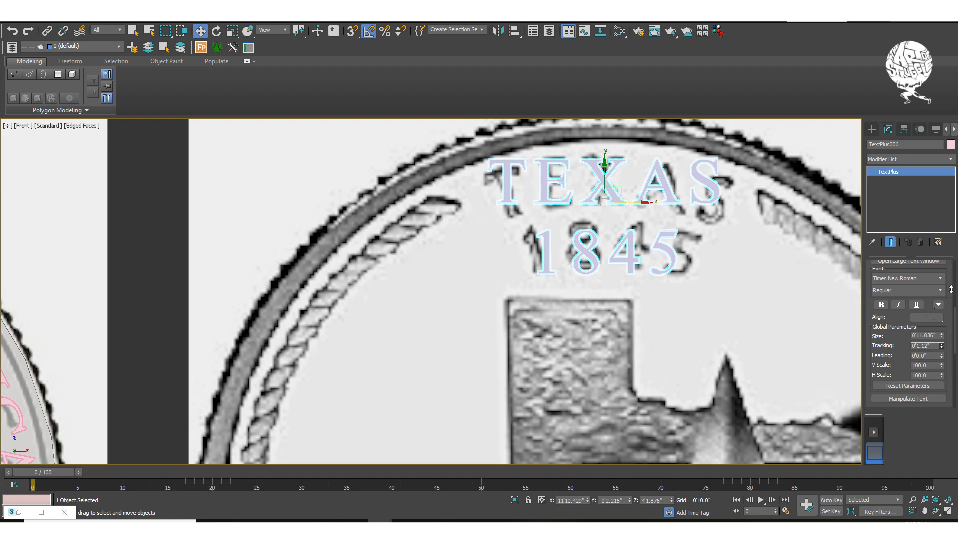
pyautogui.moveTo(895, 326); pyautogui.dragTo(888, 278)
# - Move the copied QUARTER DOLLAR text down onto the E PLURIBUS UNUM inscription and cut its Bend modifier
pyautogui.scroll(-6, 728, 278)
pyautogui.moveTo(722, 329); pyautogui.dragTo(703, 290, button='middle')
pyautogui.scroll(5, 696, 299)
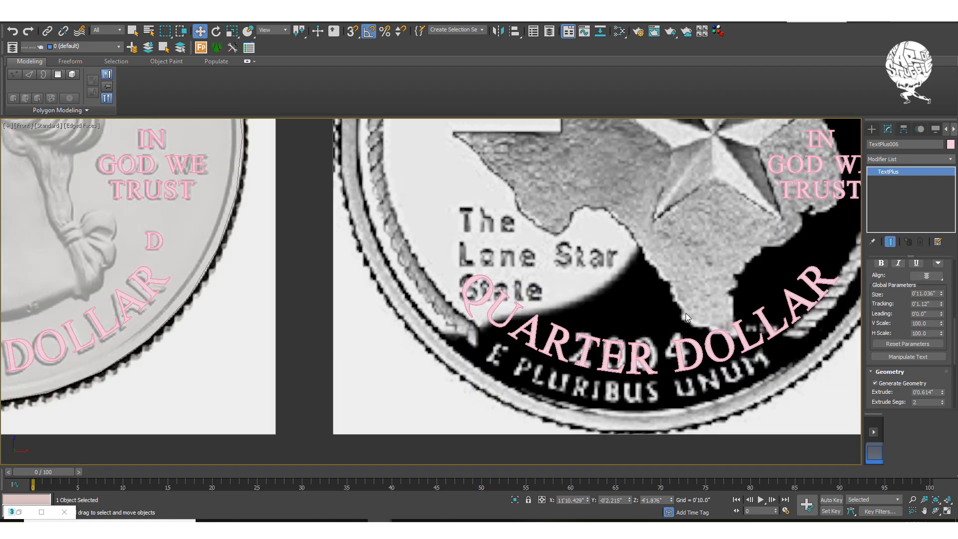
pyautogui.click(645, 349)
pyautogui.click(647, 348)
pyautogui.moveTo(649, 344); pyautogui.dragTo(654, 379)
pyautogui.rightClick(902, 171)
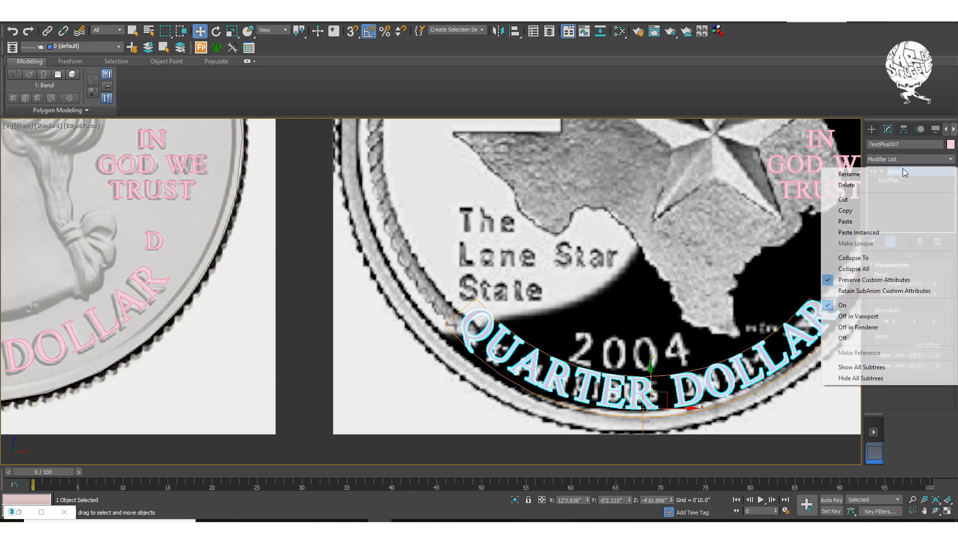
pyautogui.click(854, 200)
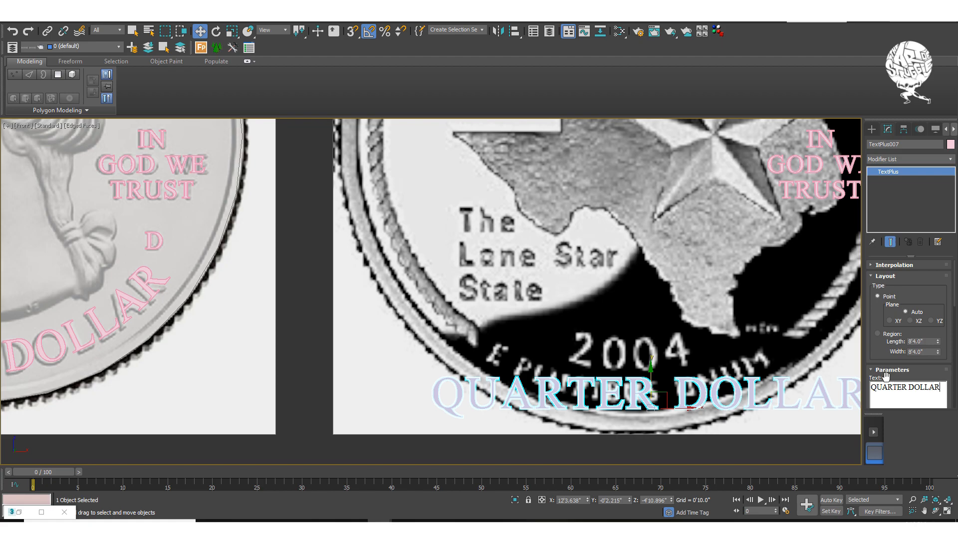
# - Replace the QUARTER DOLLAR wording of the selected text object with 2004
pyautogui.press('BackSpace')
pyautogui.press('BackSpace')
pyautogui.press('BackSpace')
pyautogui.press('BackSpace')
pyautogui.press('BackSpace')
pyautogui.press('BackSpace')
pyautogui.press('BackSpace')
pyautogui.press('BackSpace')
pyautogui.press('BackSpace')
pyautogui.press('BackSpace')
pyautogui.press('BackSpace')
pyautogui.press('BackSpace')
pyautogui.press('BackSpace')
pyautogui.press('BackSpace')
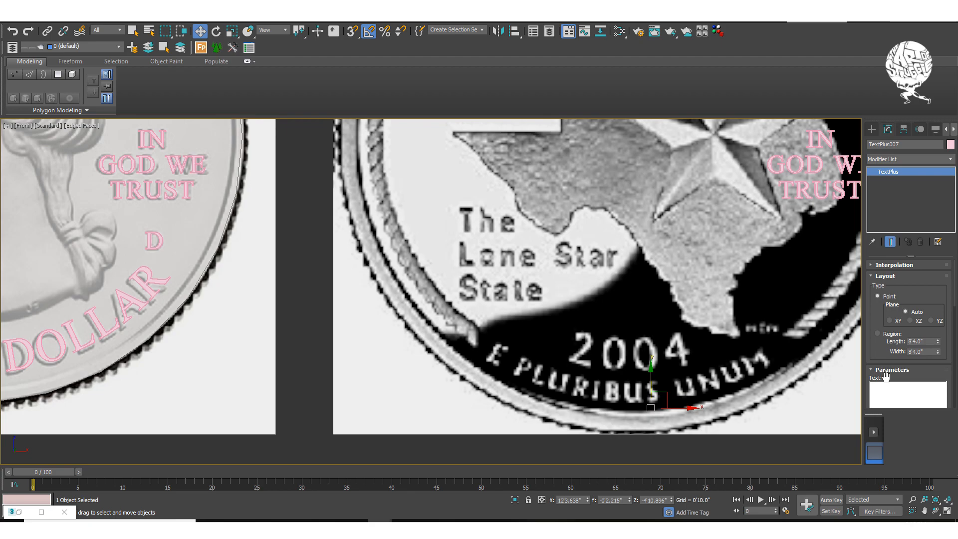
pyautogui.write('200')
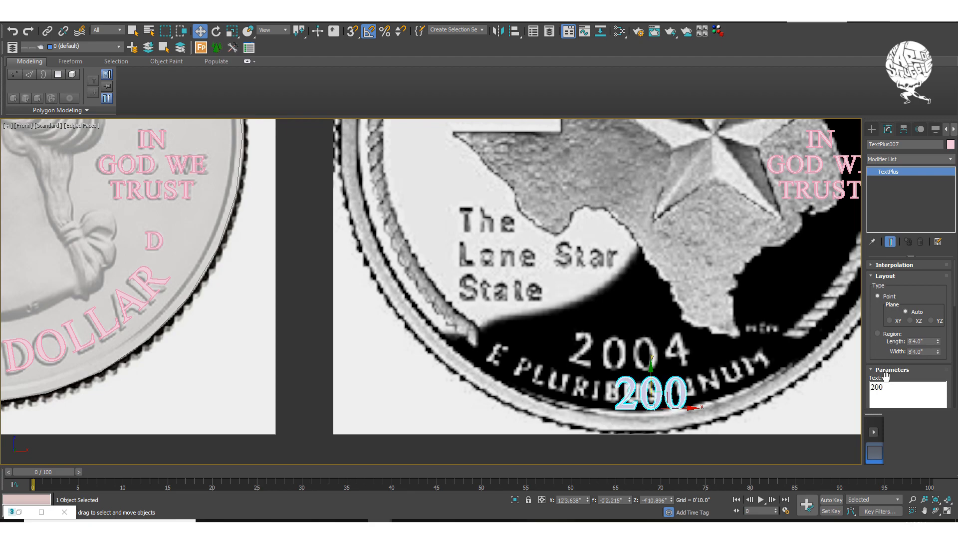
pyautogui.write('4')
# - Add a second line reading E PLURIBUS UNUM and move the text object up over the reference coin's 2004
pyautogui.press('Return')
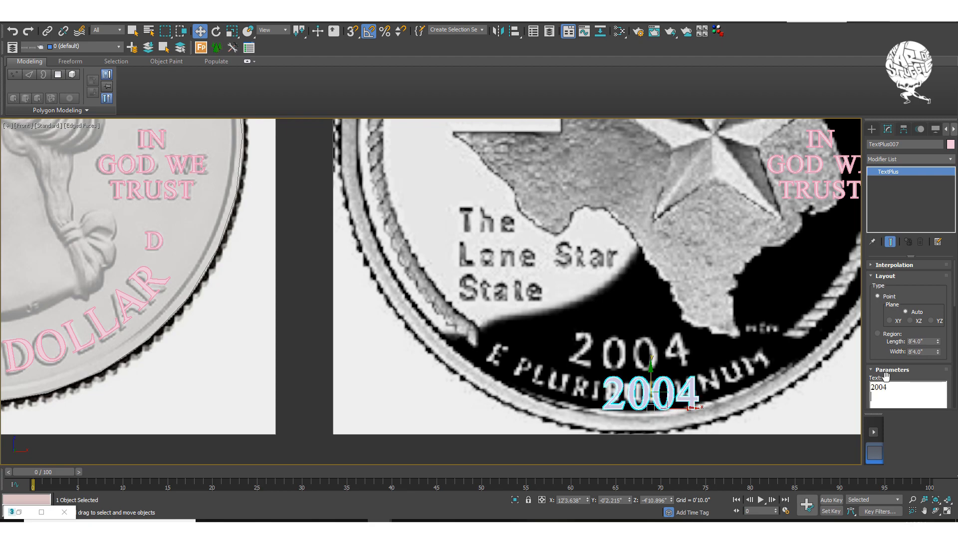
pyautogui.write('E Pl')
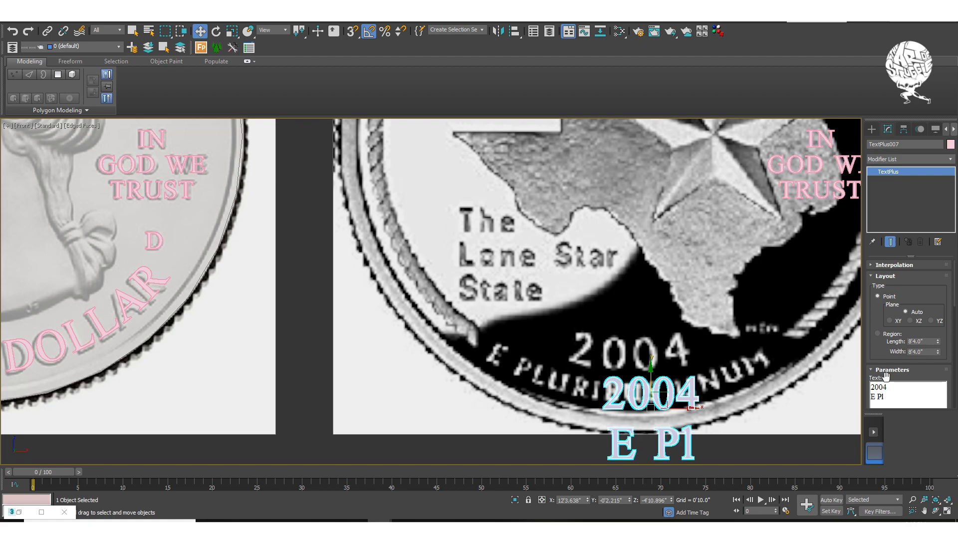
pyautogui.press('BackSpace')
pyautogui.write('LURI')
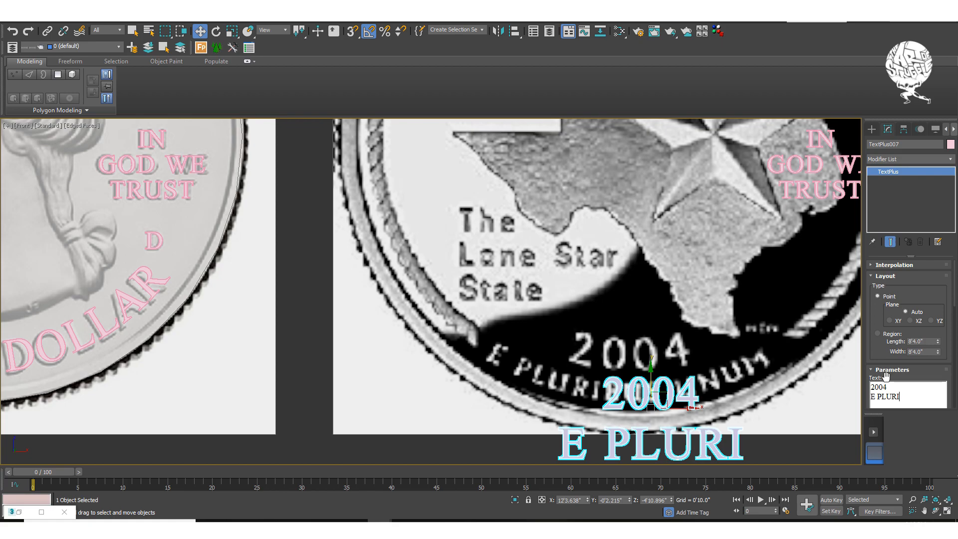
pyautogui.write('BU')
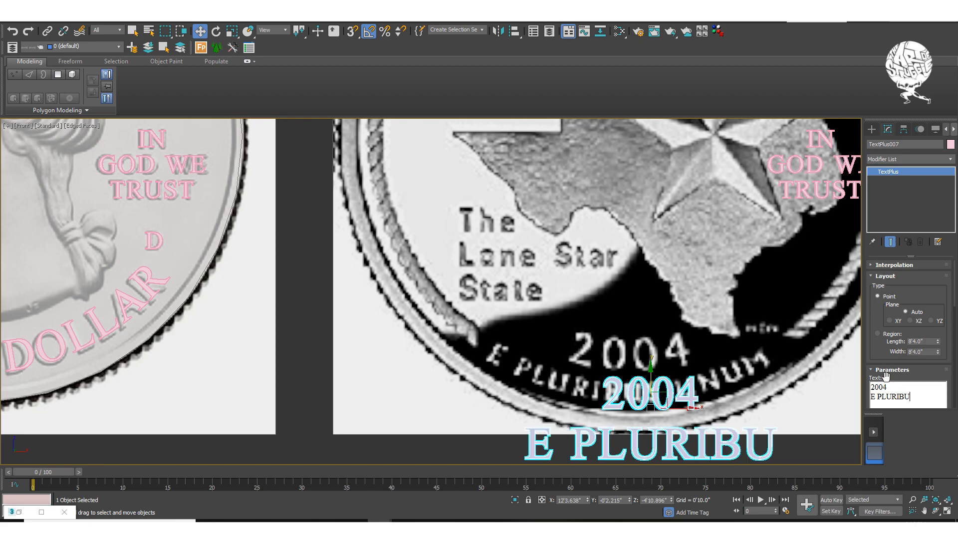
pyautogui.write('S UNUM')
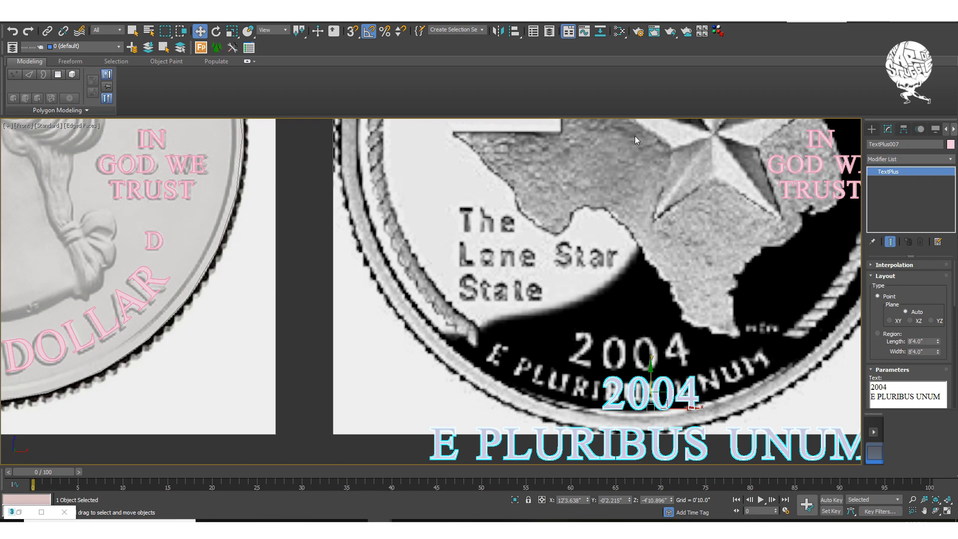
pyautogui.moveTo(663, 405); pyautogui.dragTo(653, 368)
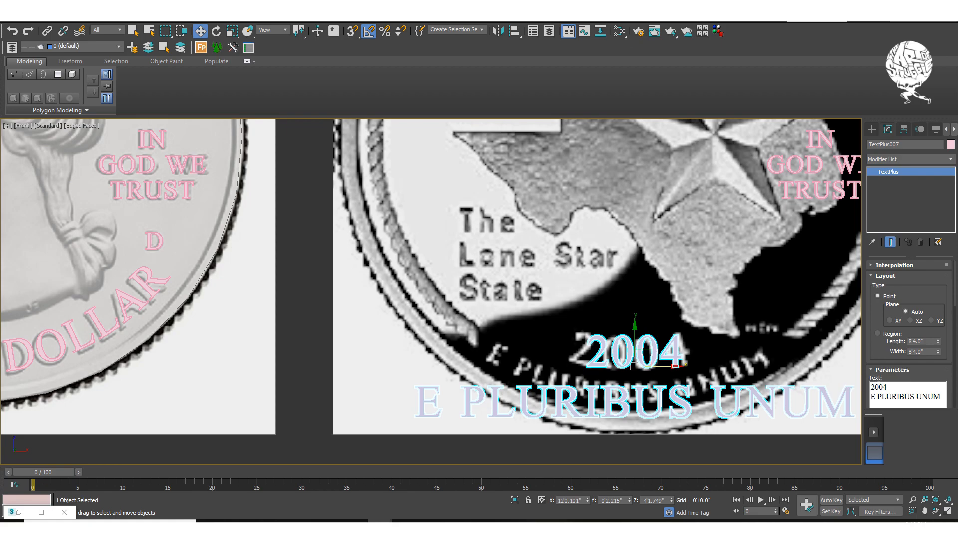
# - Remove the 2004 line from the text object and move the remaining E PLURIBUS UNUM down over the coin's lower rim
pyautogui.moveTo(891, 388); pyautogui.dragTo(863, 387)
pyautogui.press('BackSpace')
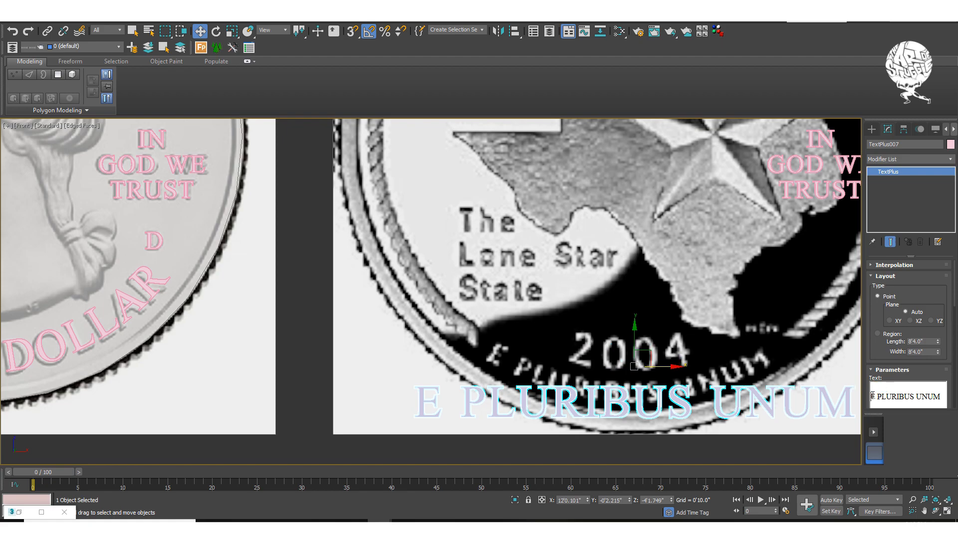
pyautogui.press('Delete')
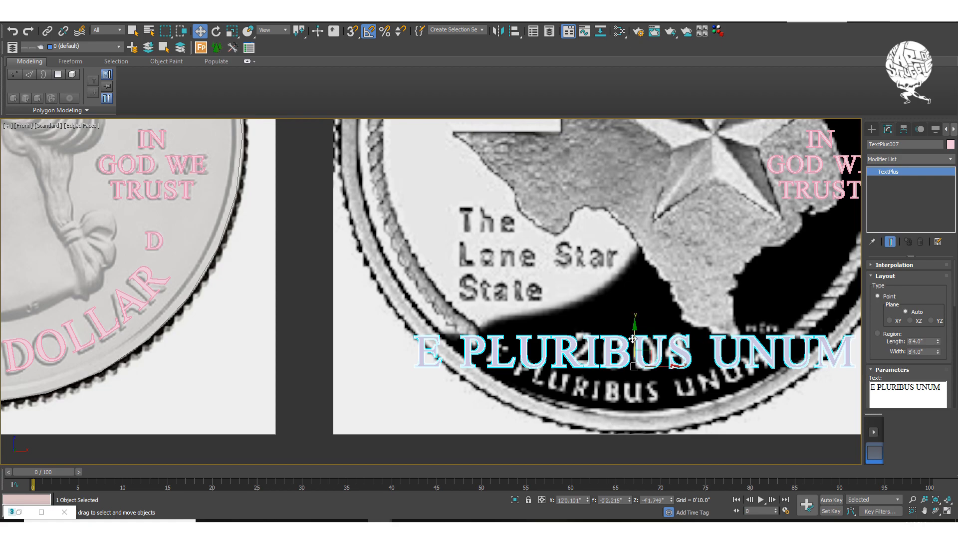
pyautogui.moveTo(635, 340); pyautogui.dragTo(640, 377)
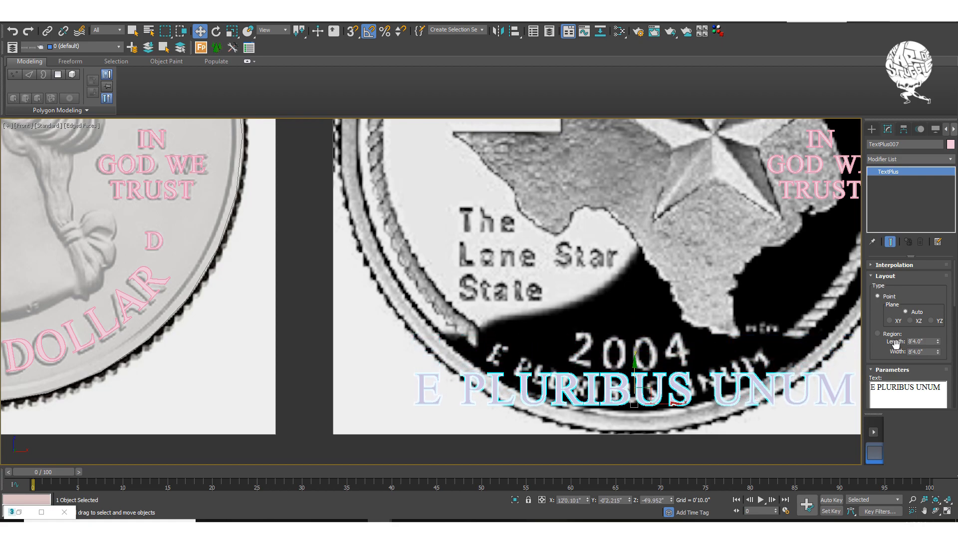
# - Set the size of the E PLURIBUS UNUM text to 0'6.07"
pyautogui.moveTo(896, 347); pyautogui.dragTo(900, 264)
pyautogui.scroll(-3, 944, 347)
pyautogui.moveTo(941, 344); pyautogui.dragTo(941, 364)
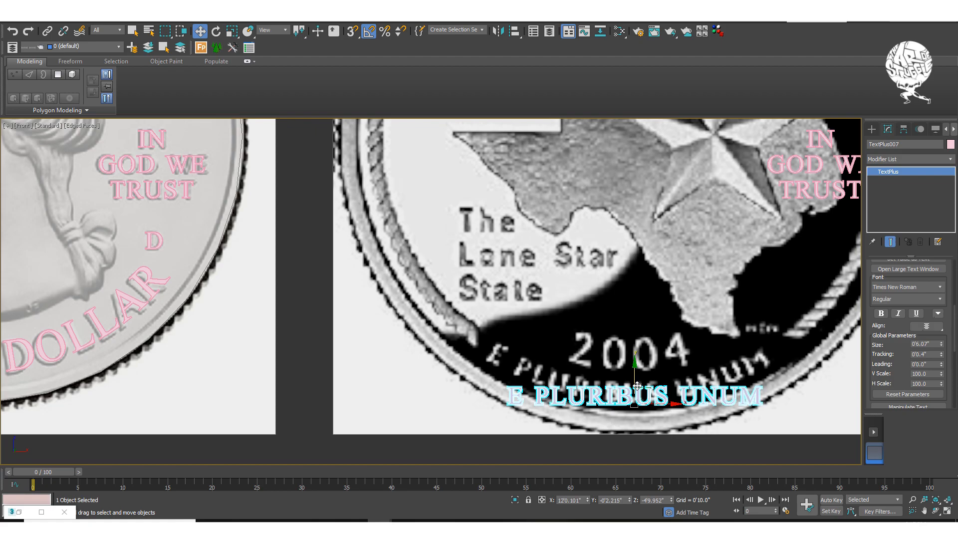
# - Make one copy of E PLURIBUS UNUM above the original, over the reference 2004, and set the original's tracking to 0'1.22"
pyautogui.moveTo(653, 404)
pyautogui.mouseDown()
pyautogui.moveTo(625, 378)
pyautogui.moveTo(628, 337)
pyautogui.mouseUp()
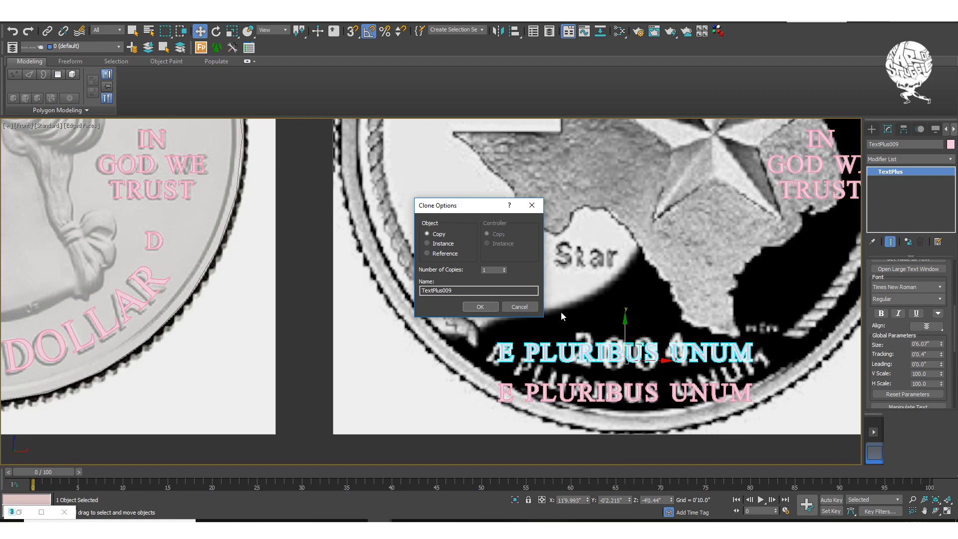
pyautogui.click(480, 306)
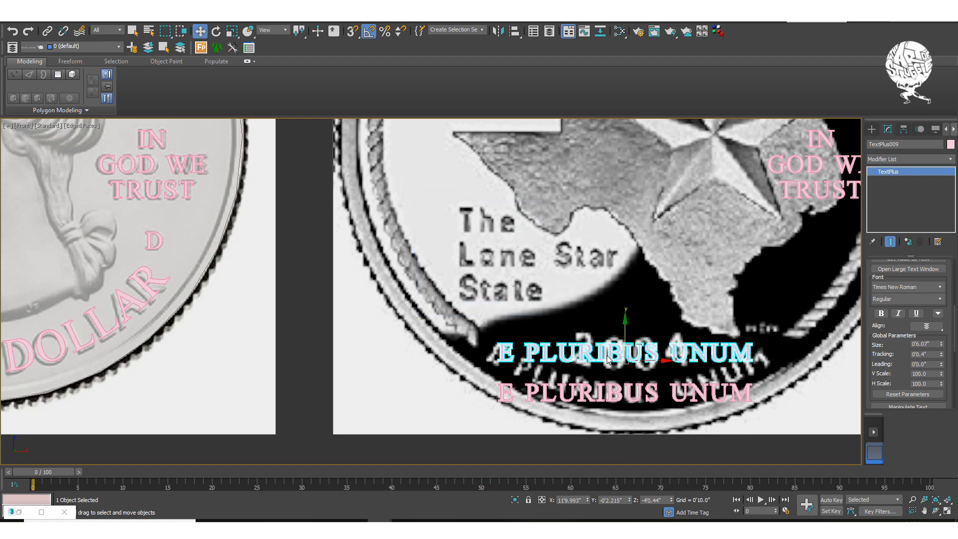
pyautogui.click(649, 389)
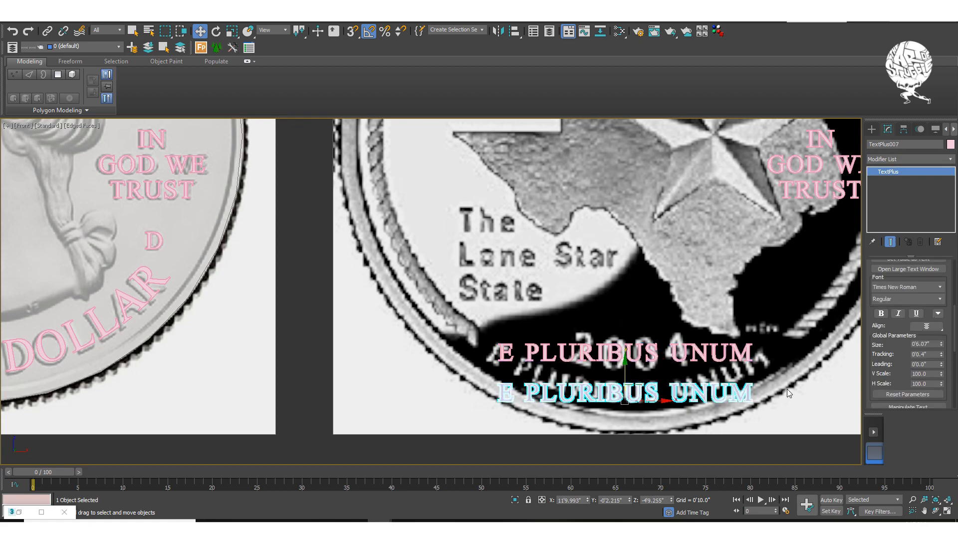
pyautogui.moveTo(941, 354); pyautogui.dragTo(943, 312)
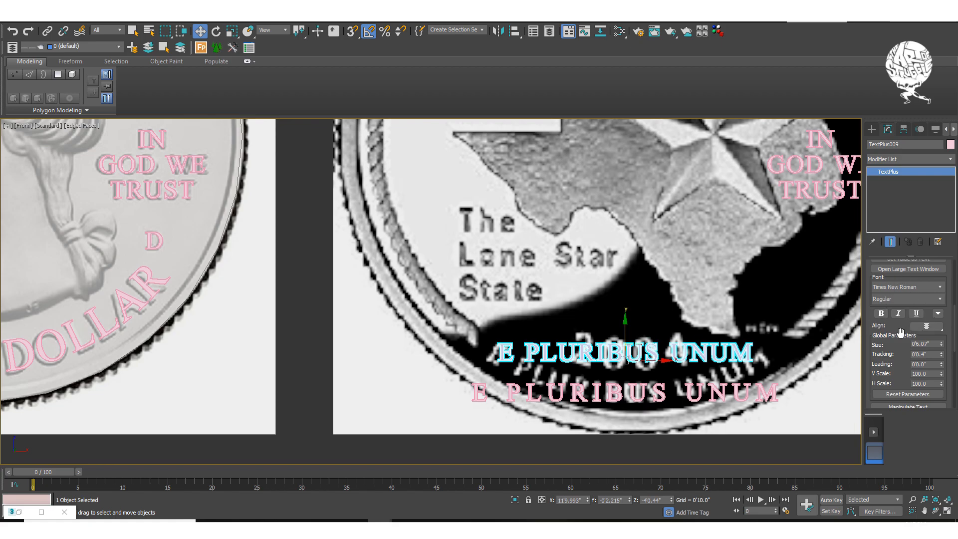
# - Change the wording of the upper text copy to 2004
pyautogui.moveTo(898, 327); pyautogui.dragTo(895, 324)
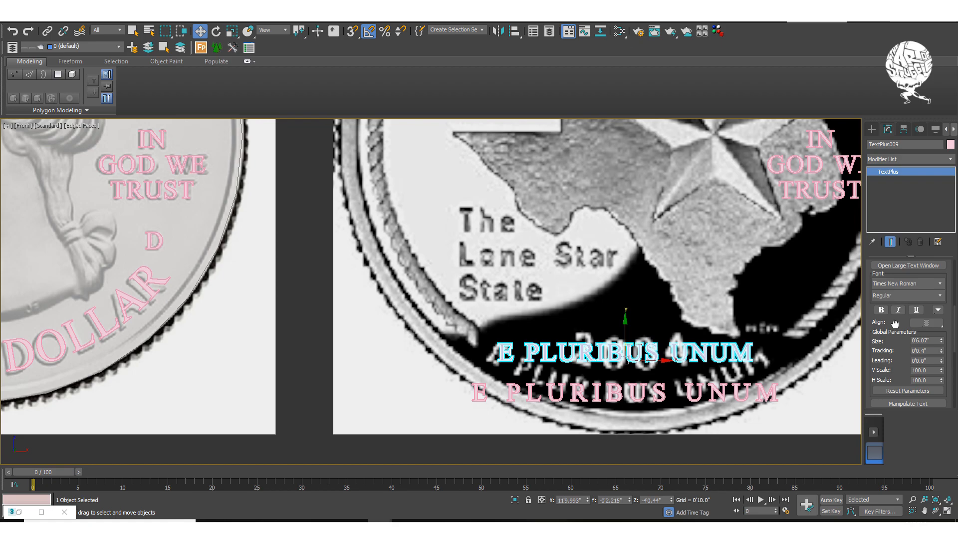
pyautogui.scroll(-4, 894, 324)
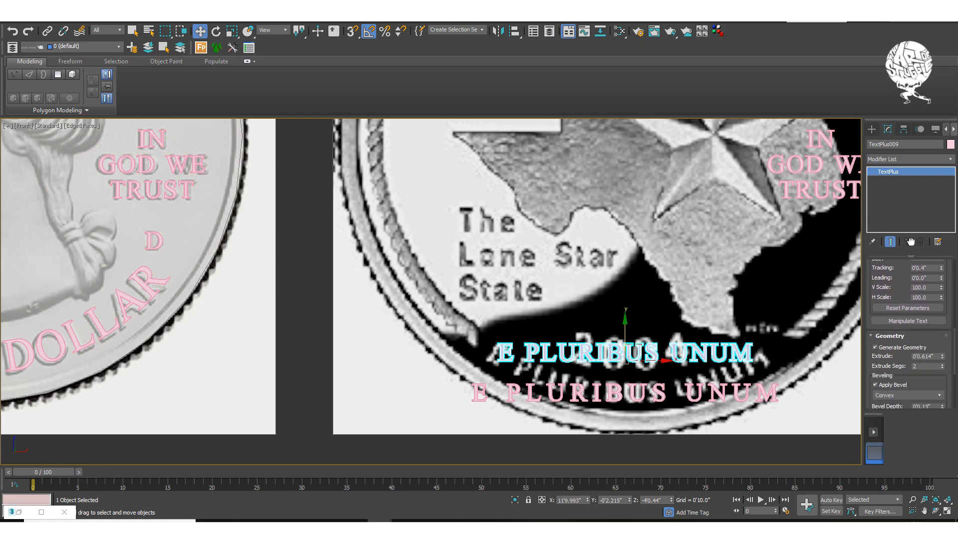
pyautogui.moveTo(900, 338); pyautogui.dragTo(888, 469)
pyautogui.scroll(-4, 903, 302)
pyautogui.moveTo(899, 340); pyautogui.dragTo(899, 449)
pyautogui.moveTo(943, 340); pyautogui.dragTo(749, 329)
pyautogui.write('2004')
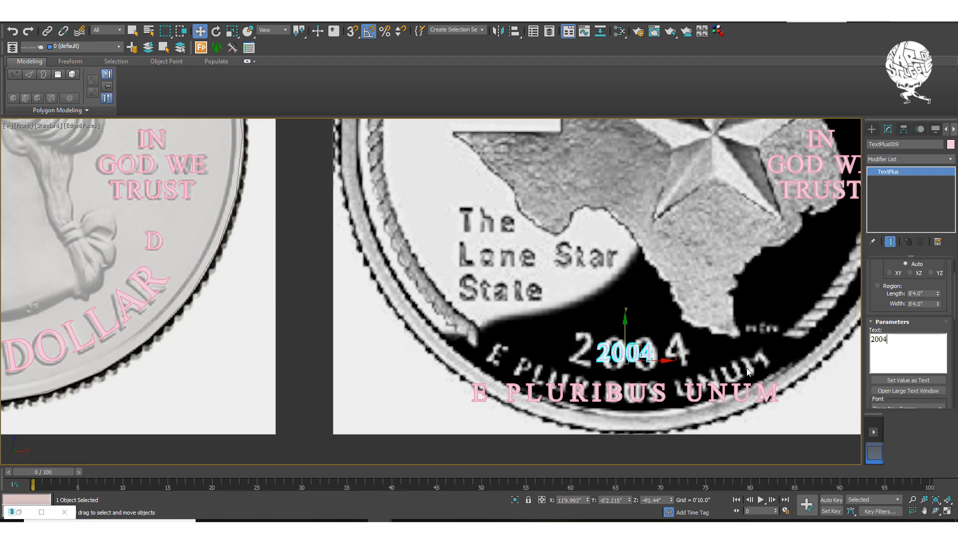
# - Set the 2004 text's size to 0'11.836" and tracking to 0'0.7", and align it over the reference coin's date
pyautogui.moveTo(884, 303); pyautogui.dragTo(880, 249)
pyautogui.moveTo(891, 389); pyautogui.dragTo(895, 299)
pyautogui.moveTo(941, 320); pyautogui.dragTo(935, 271)
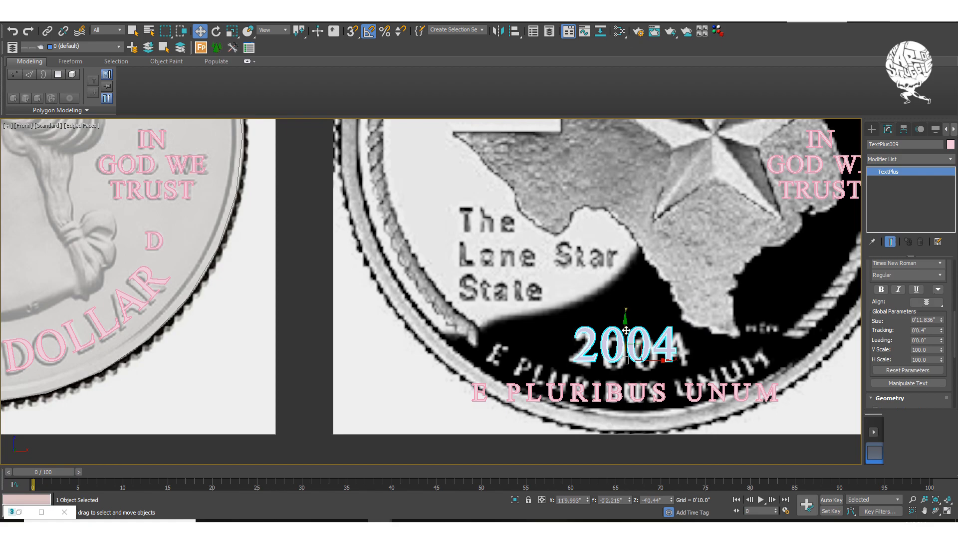
pyautogui.moveTo(626, 330); pyautogui.dragTo(625, 341)
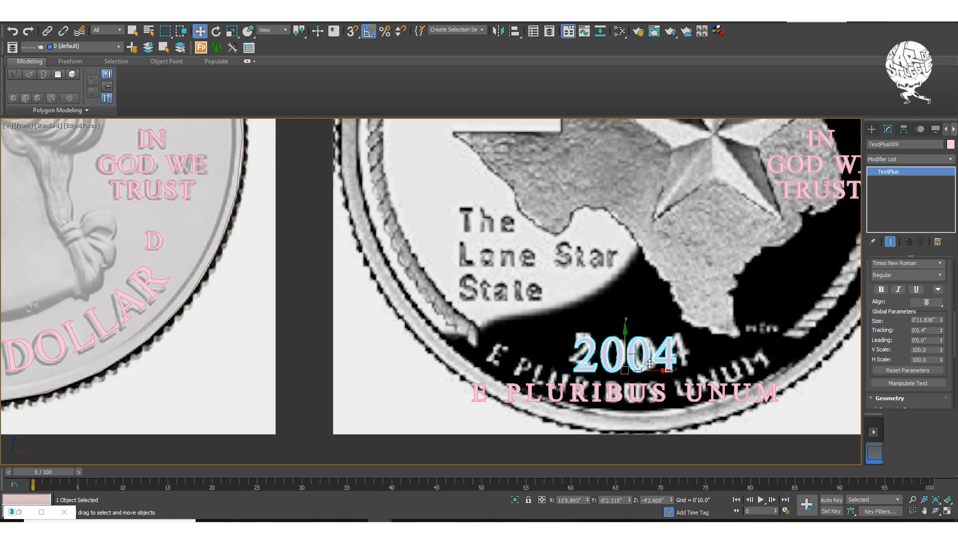
pyautogui.moveTo(652, 371); pyautogui.dragTo(656, 370)
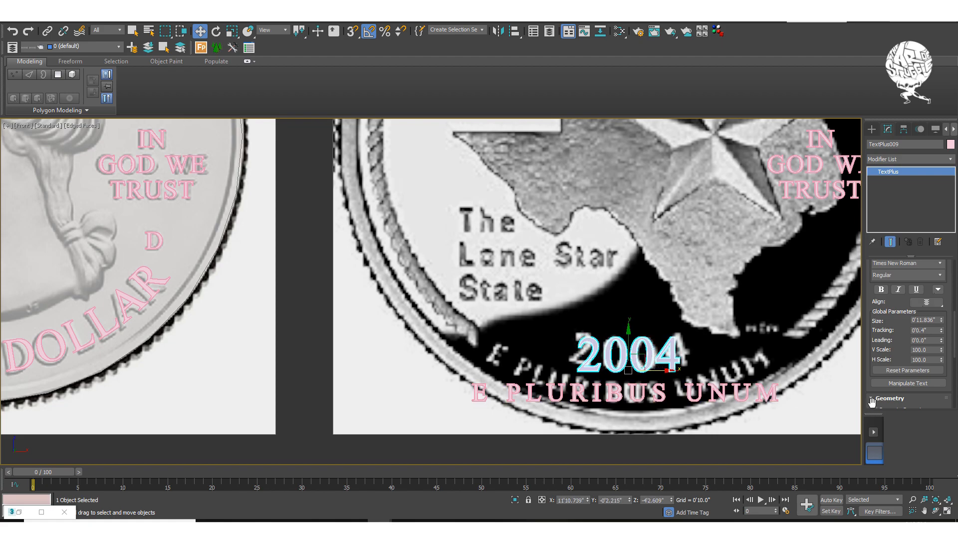
pyautogui.moveTo(941, 333); pyautogui.dragTo(941, 312)
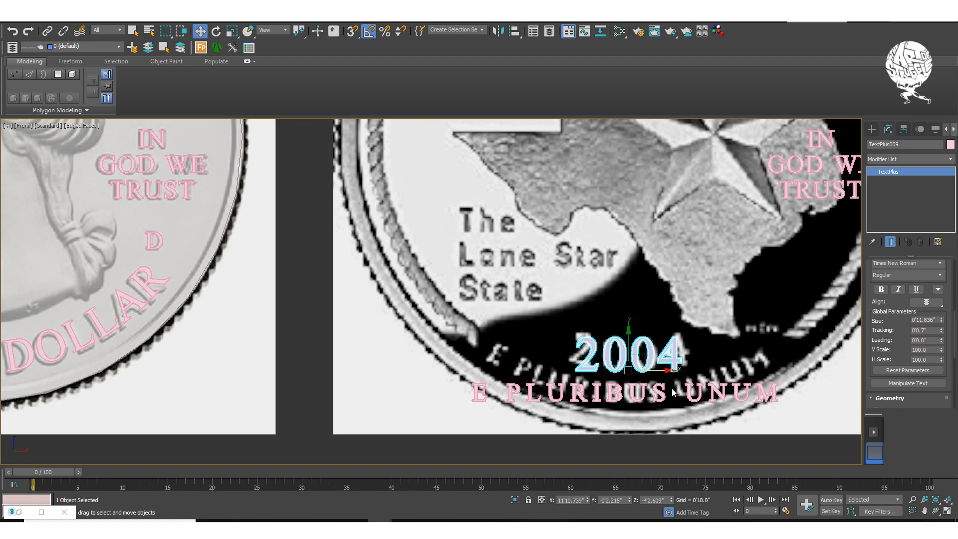
# - Apply a Bend modifier to the E PLURIBUS UNUM text with direction 90, bend axis X and angle -68
pyautogui.click(643, 389)
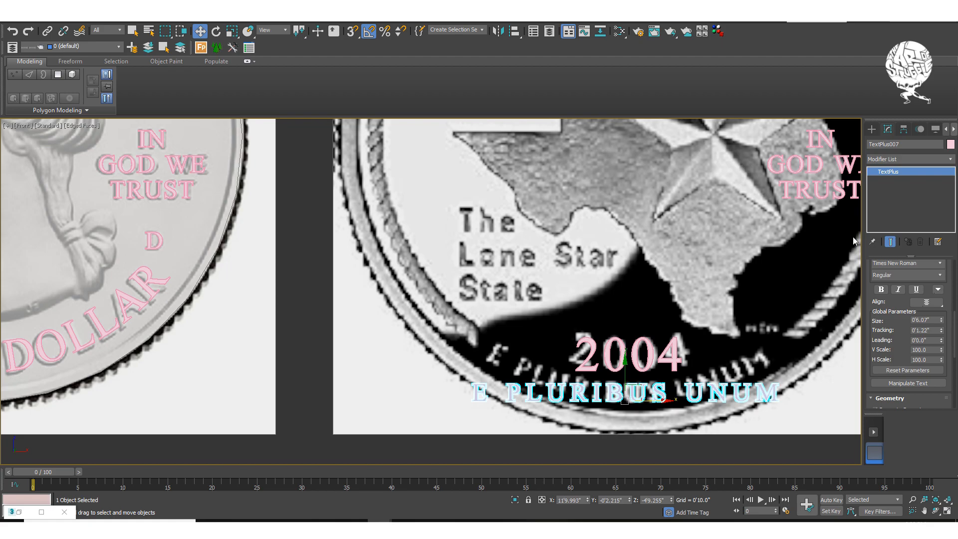
pyautogui.click(951, 160)
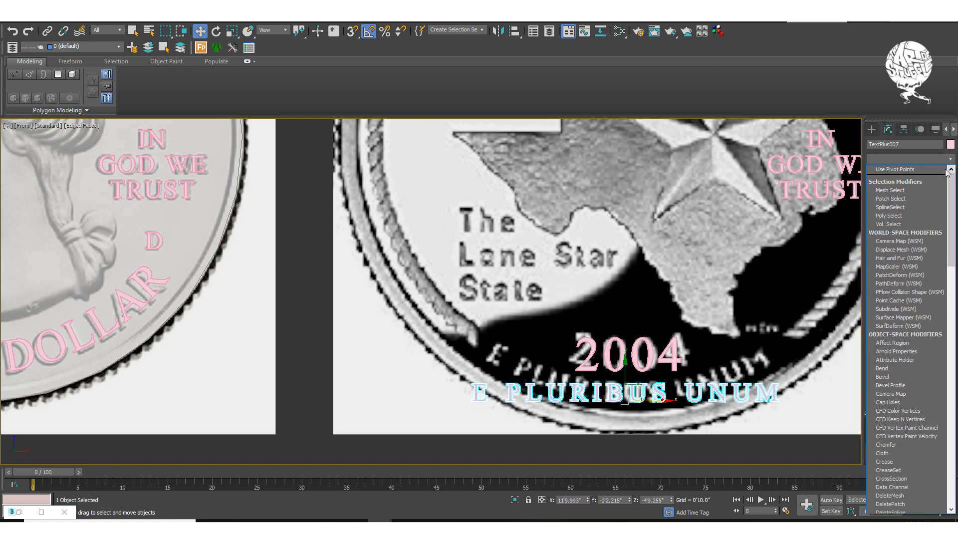
pyautogui.press('b')
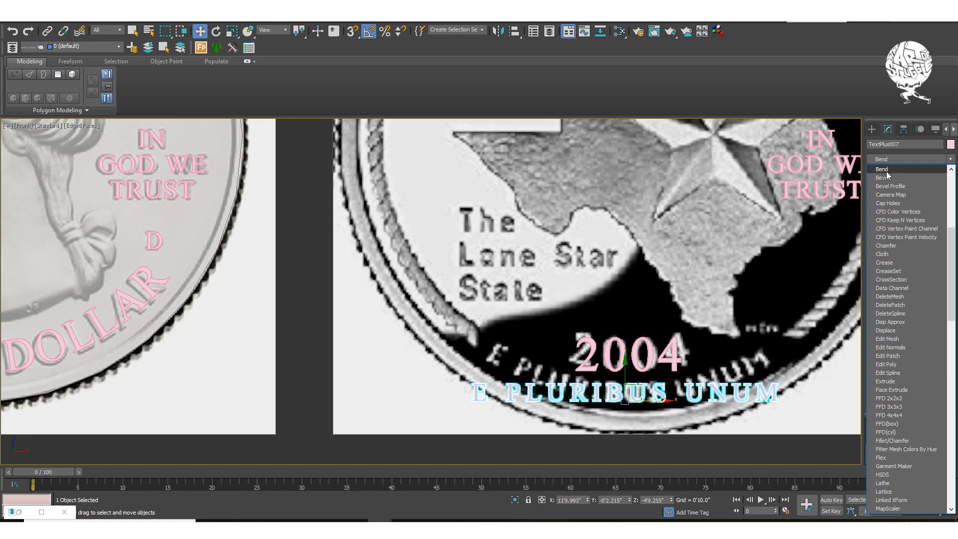
pyautogui.click(887, 172)
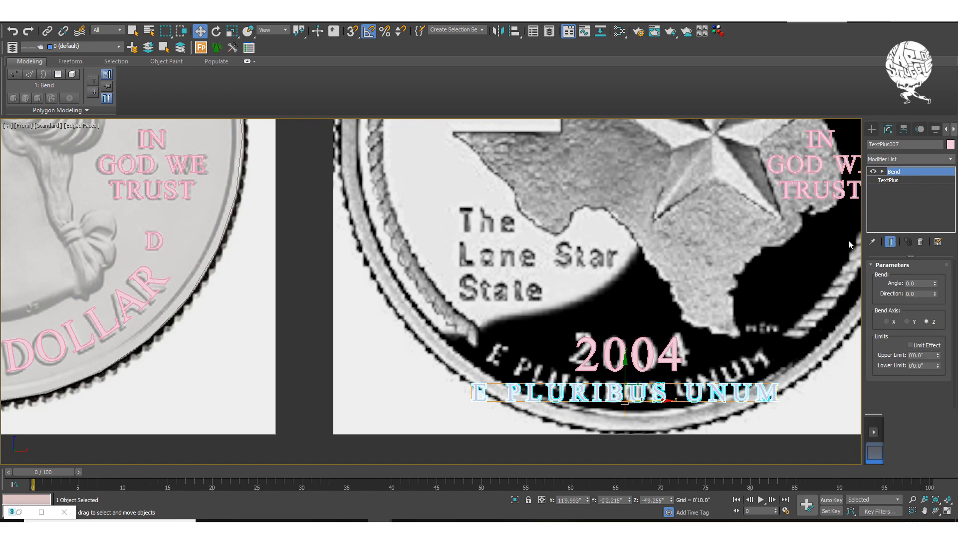
pyautogui.click(926, 294)
pyautogui.write('90')
pyautogui.click(886, 321)
pyautogui.moveTo(934, 283); pyautogui.dragTo(938, 351)
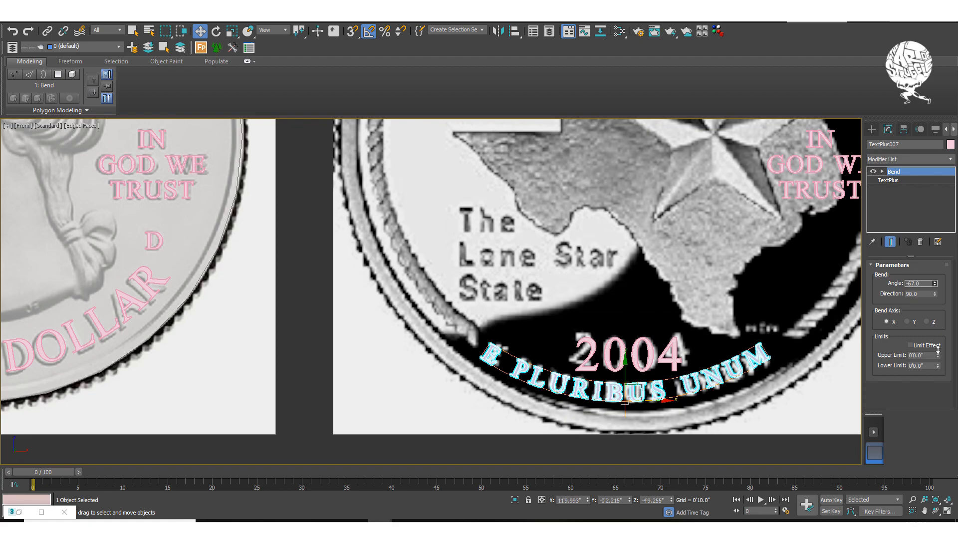
pyautogui.moveTo(938, 351); pyautogui.dragTo(938, 351)
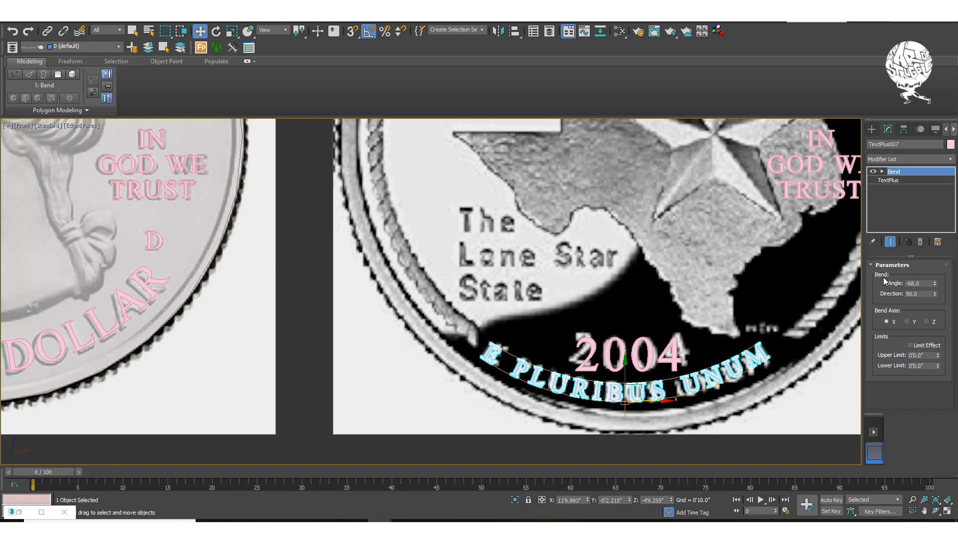
# - Apply a Bend modifier to the 2004 text with direction 90 and bend axis X, curving it slightly like the reference date
pyautogui.click(641, 340)
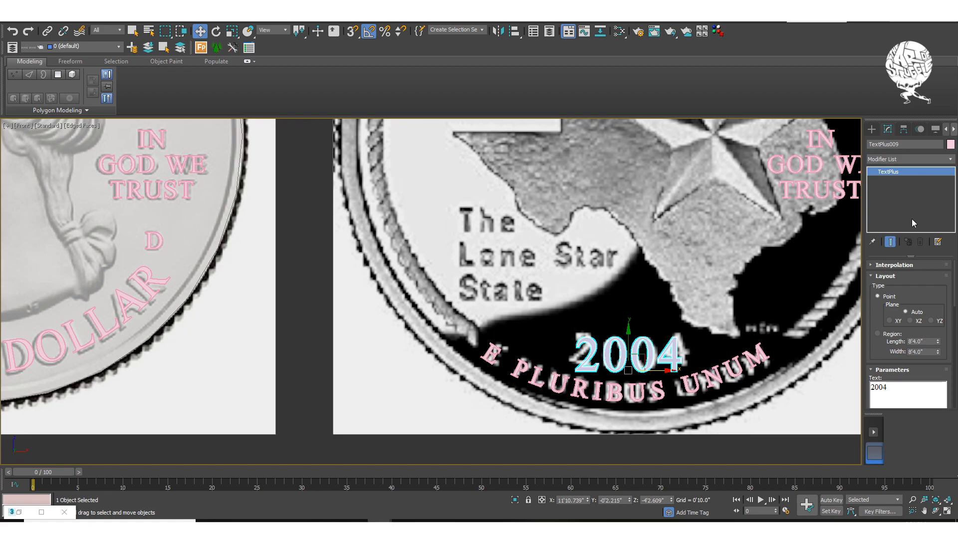
pyautogui.click(927, 160)
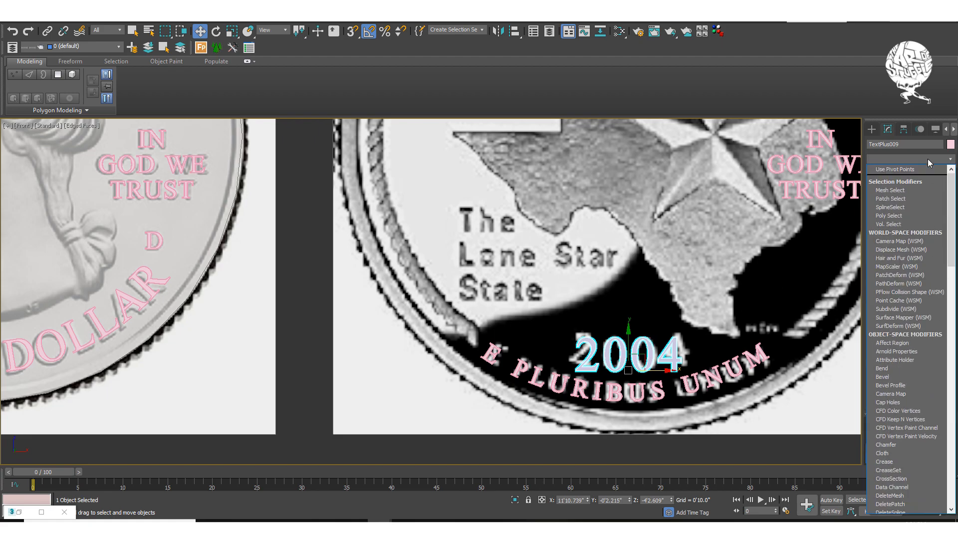
pyautogui.press('b')
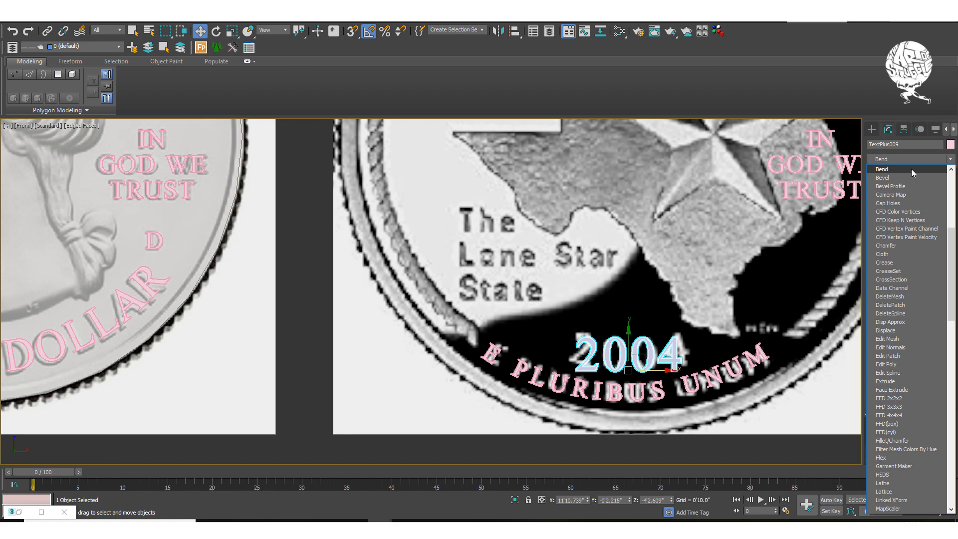
pyautogui.click(911, 169)
pyautogui.click(914, 292)
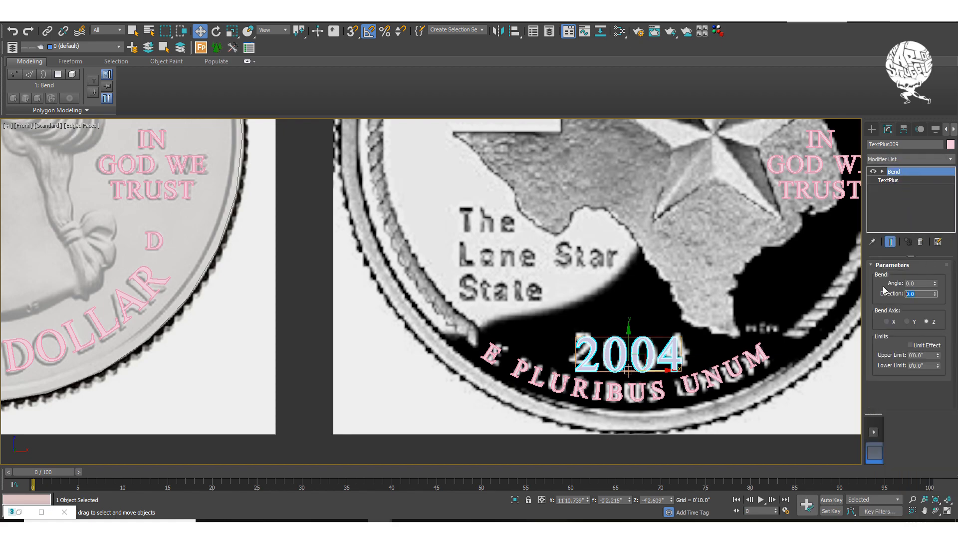
pyautogui.write('90')
pyautogui.press('Return')
pyautogui.click(888, 322)
pyautogui.moveTo(936, 284); pyautogui.dragTo(936, 313)
# - Set the tracking of the bent 2004 text to 0'2.06" to spread its digits
pyautogui.click(908, 180)
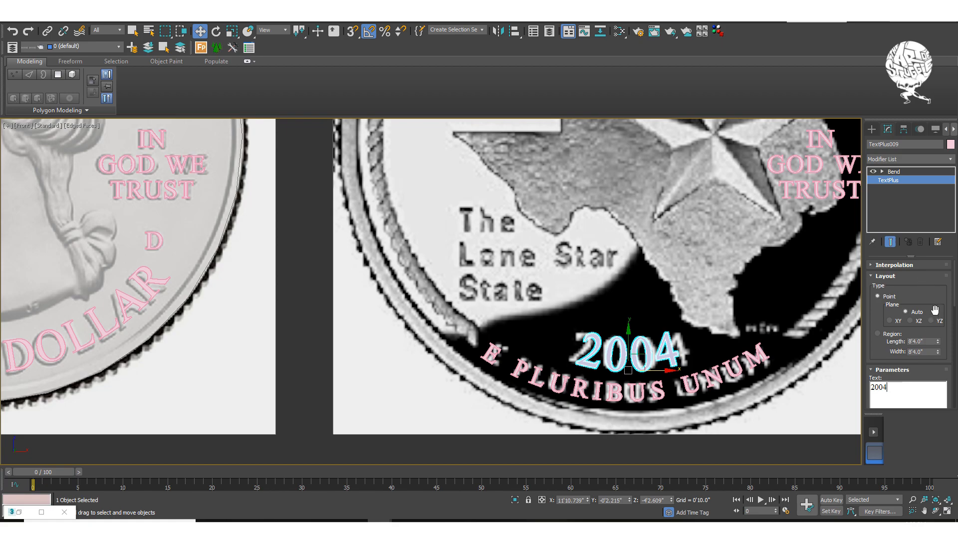
pyautogui.scroll(-3, 934, 305)
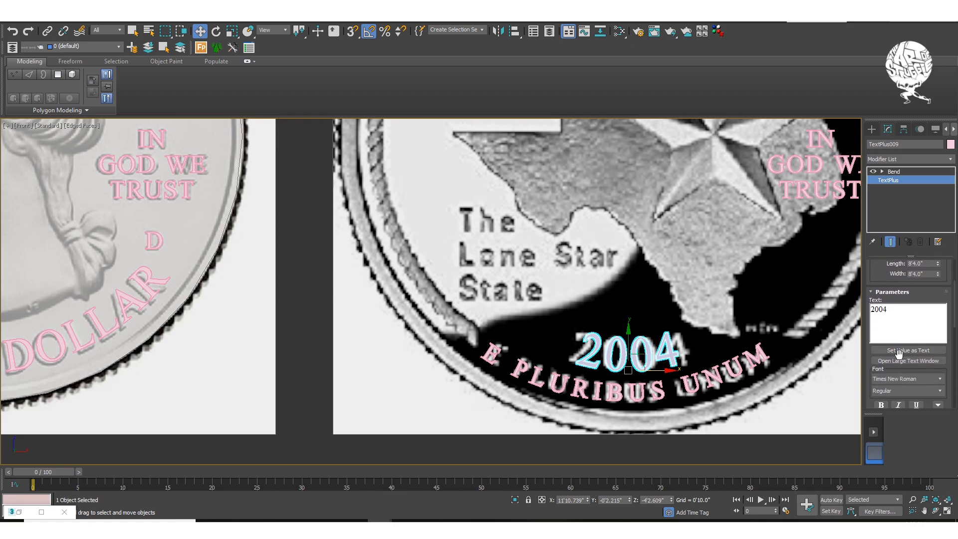
pyautogui.moveTo(898, 345); pyautogui.dragTo(902, 245)
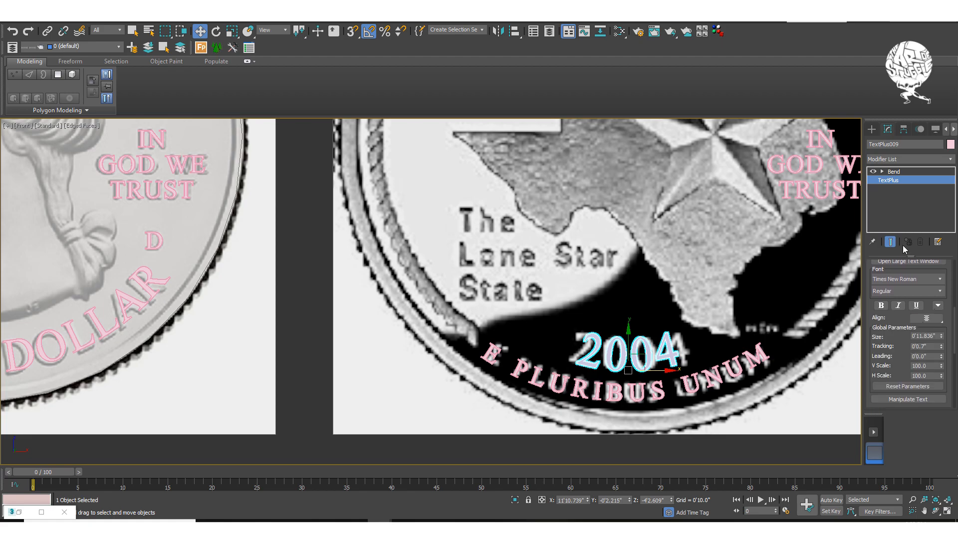
pyautogui.moveTo(941, 346); pyautogui.dragTo(944, 279)
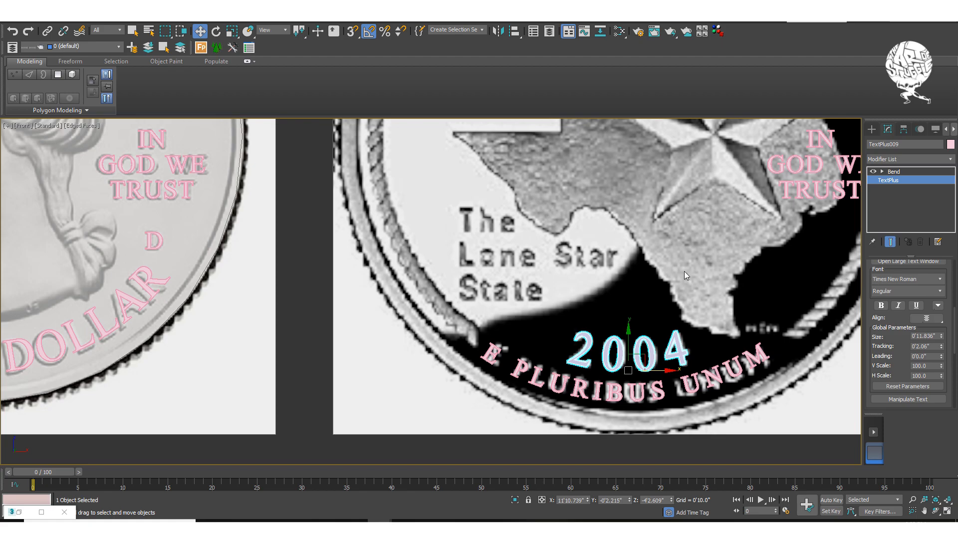
# - Move the IN GOD WE TRUST copy on the Texas coin over the reference lettering The Lone Star State
pyautogui.scroll(-5, 684, 271)
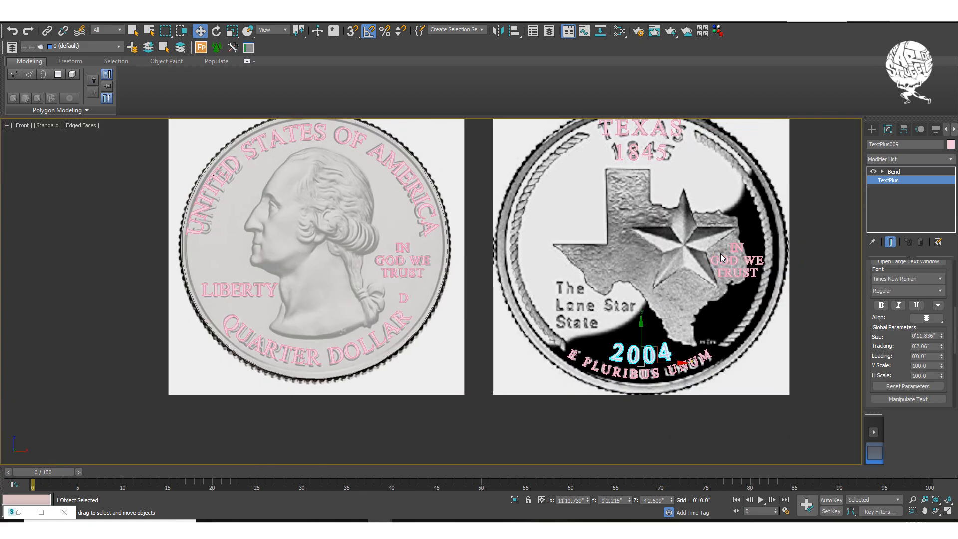
pyautogui.click(728, 259)
pyautogui.moveTo(751, 234); pyautogui.dragTo(593, 283)
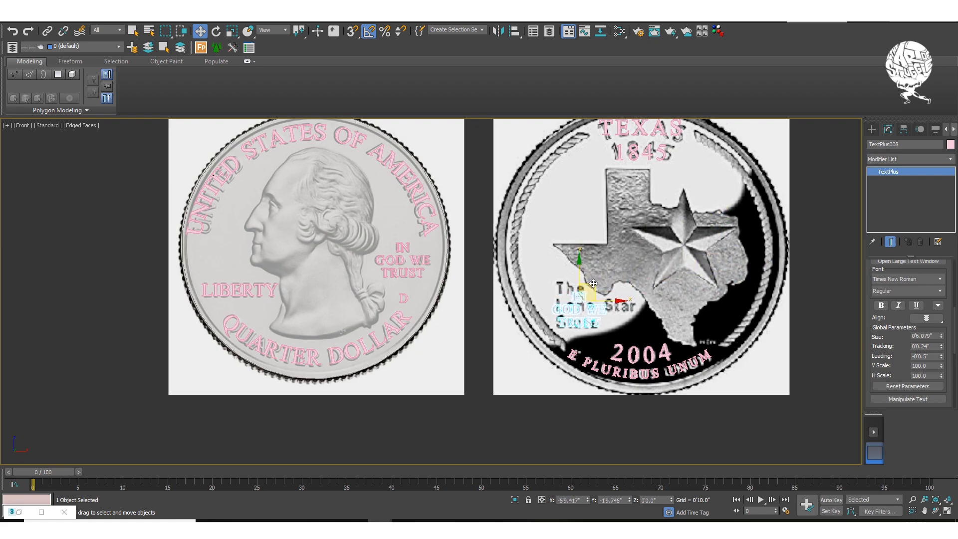
pyautogui.scroll(6, 589, 283)
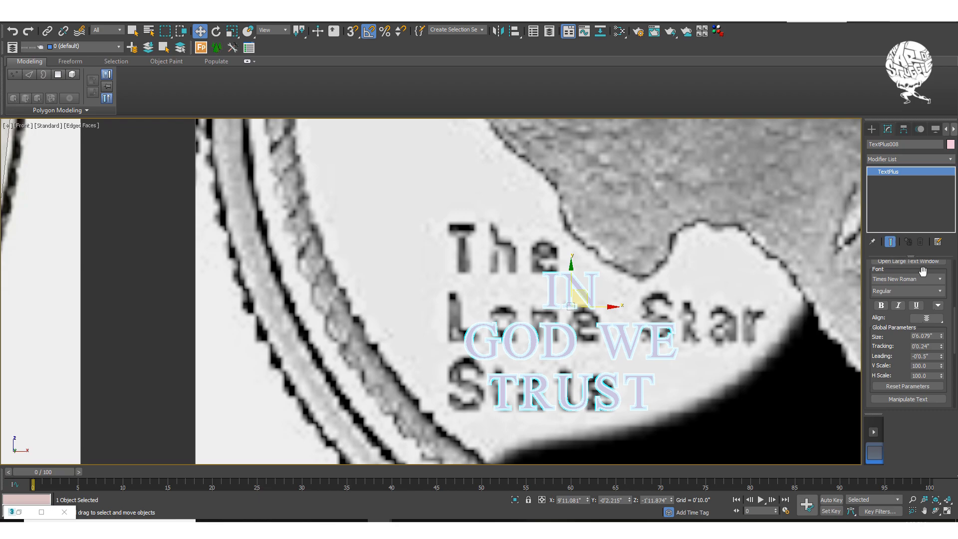
# - Replace the moved copy's wording with The, Lone Star and State on three lines
pyautogui.moveTo(944, 265); pyautogui.dragTo(944, 190)
pyautogui.scroll(5, 921, 334)
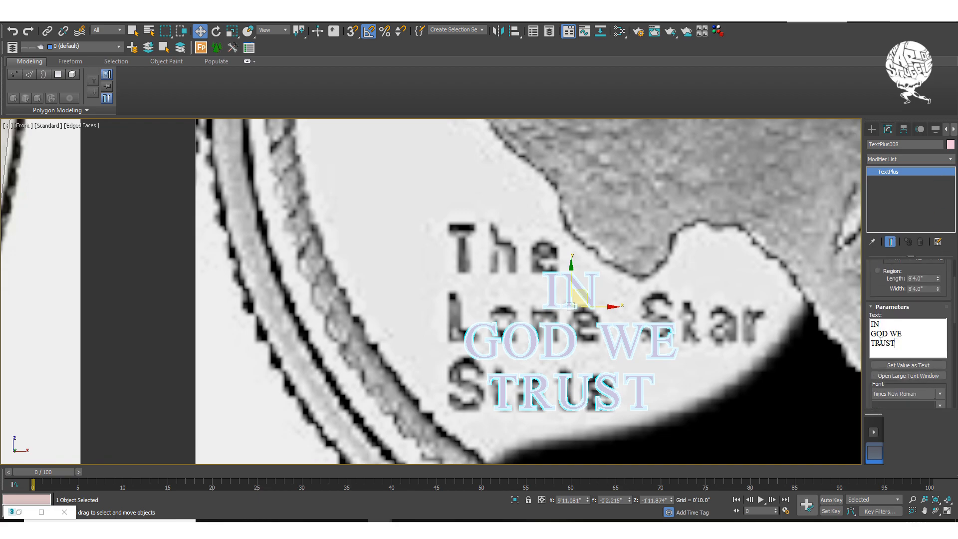
pyautogui.moveTo(906, 339); pyautogui.dragTo(841, 328)
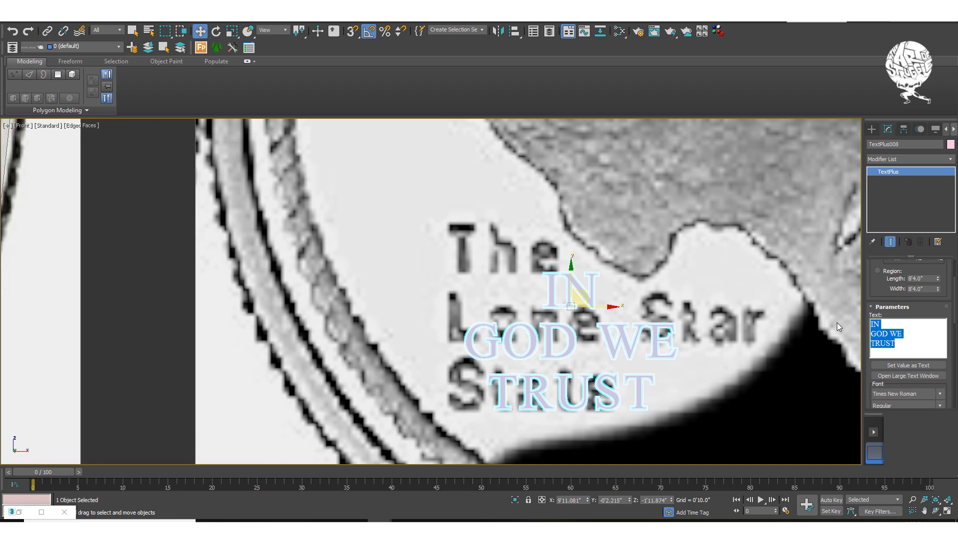
pyautogui.write('Thw')
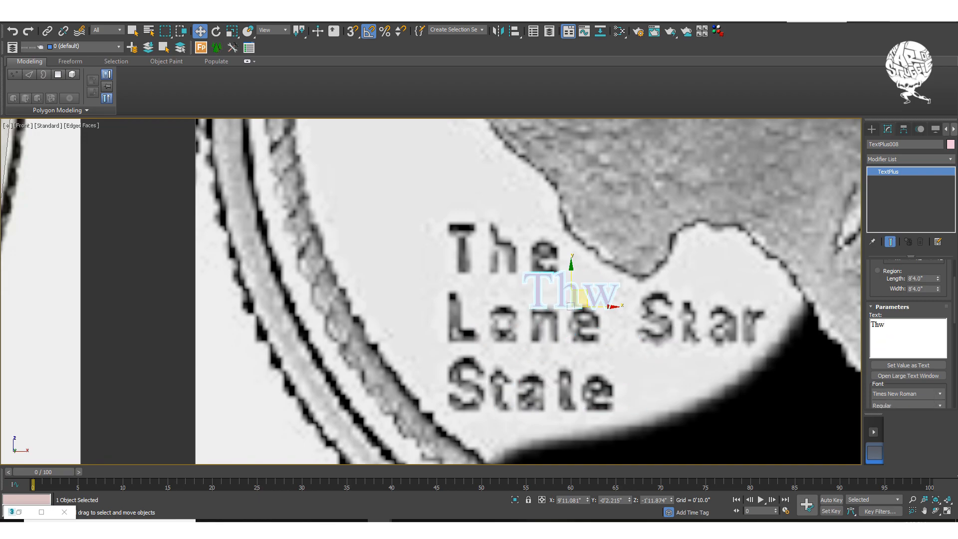
pyautogui.press('BackSpace')
pyautogui.write('e')
pyautogui.press('Return')
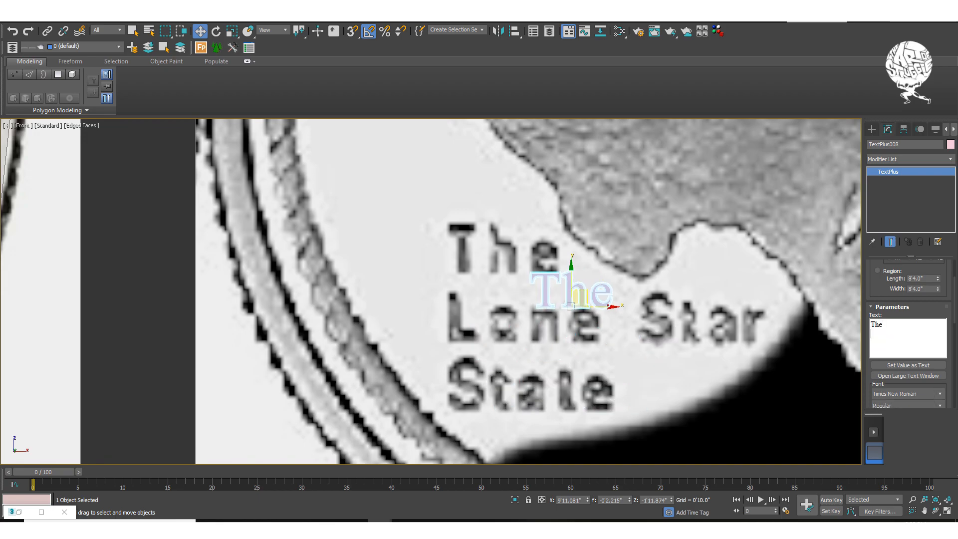
pyautogui.write('Lo')
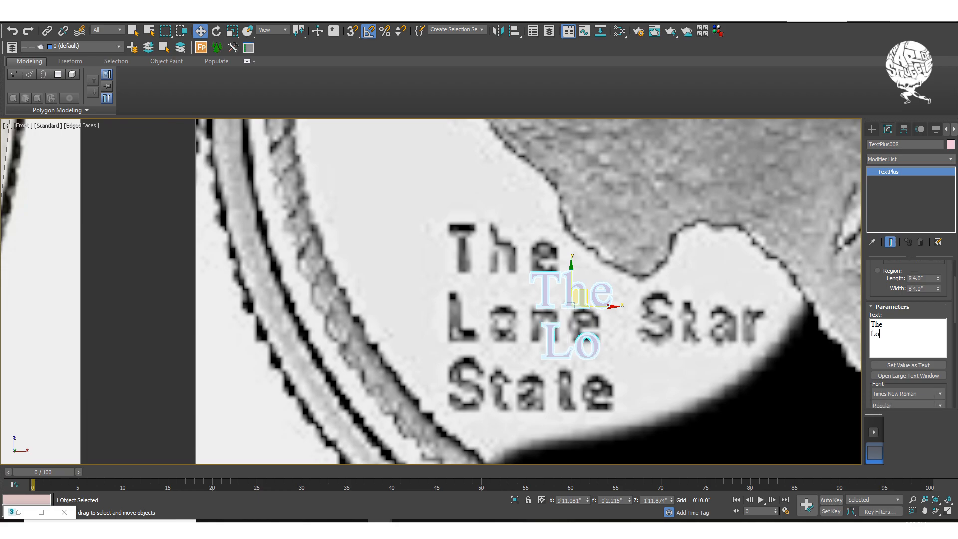
pyautogui.write('ne ')
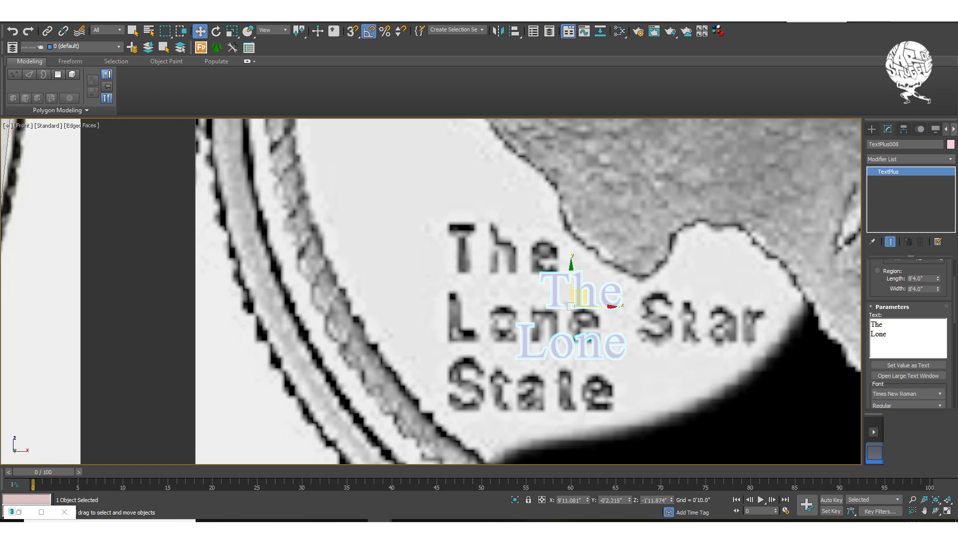
pyautogui.write('Star')
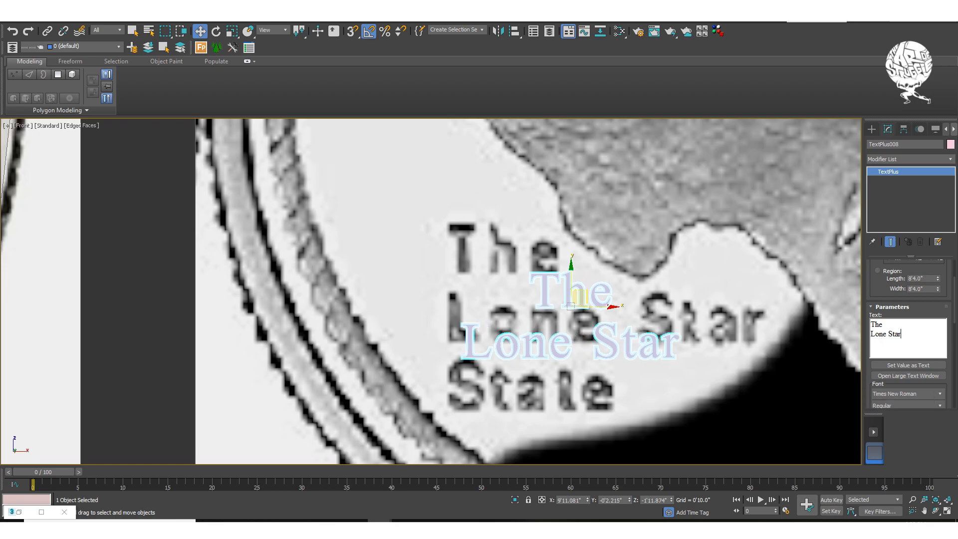
pyautogui.press('Return')
pyautogui.write('State')
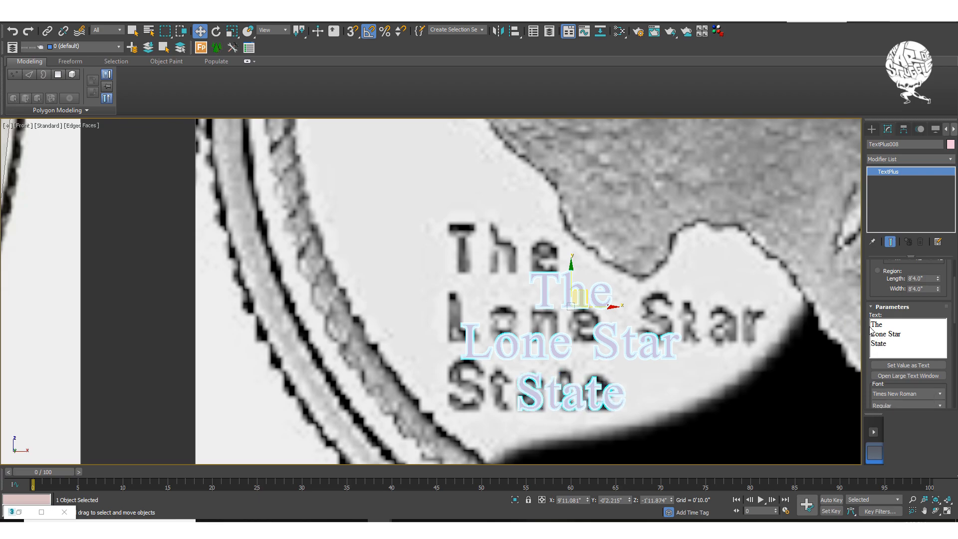
# - Set the alignment of The Lone Star State text to Left
pyautogui.moveTo(897, 347); pyautogui.dragTo(871, 323)
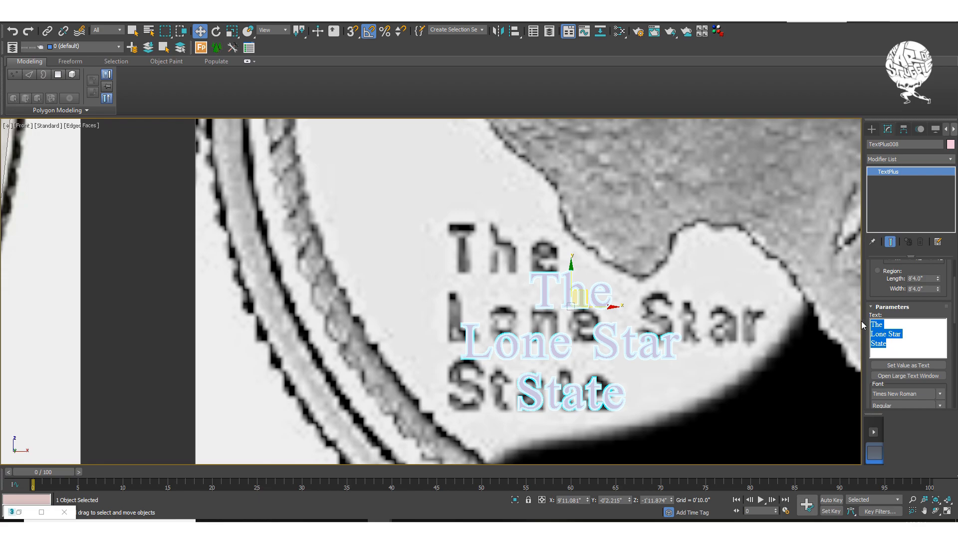
pyautogui.scroll(2, 944, 312)
pyautogui.scroll(2, 945, 306)
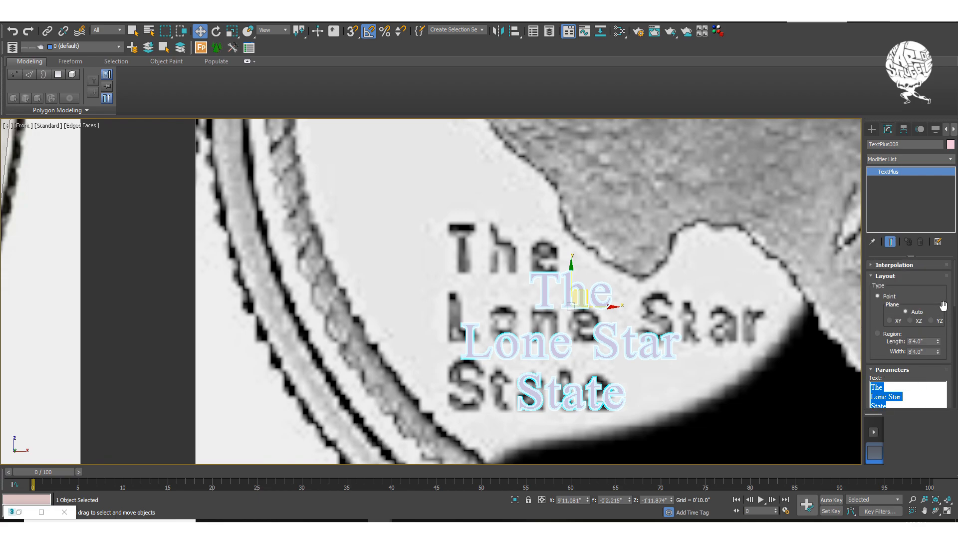
pyautogui.click(936, 322)
pyautogui.scroll(-4, 933, 329)
pyautogui.scroll(4, 918, 349)
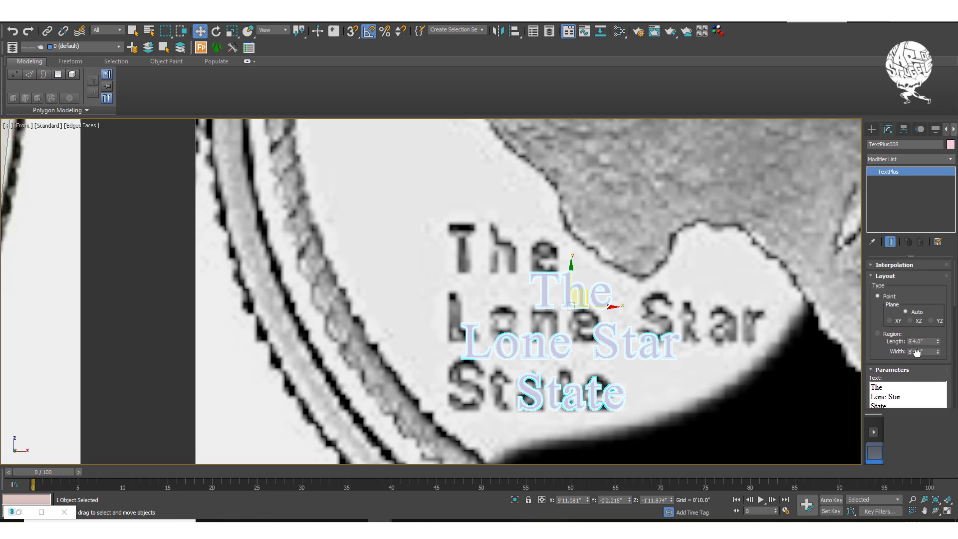
pyautogui.click(907, 266)
pyautogui.click(907, 266)
pyautogui.scroll(-3, 941, 352)
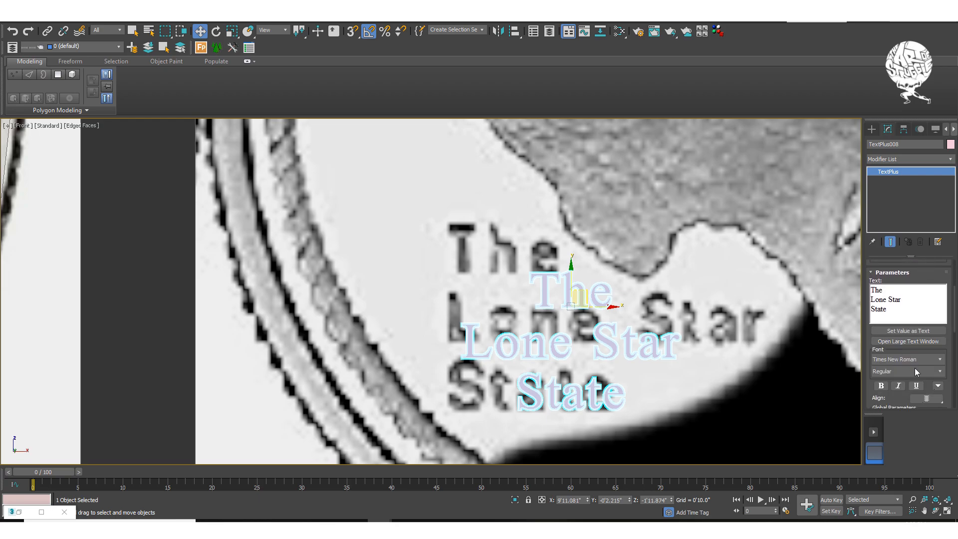
pyautogui.click(927, 399)
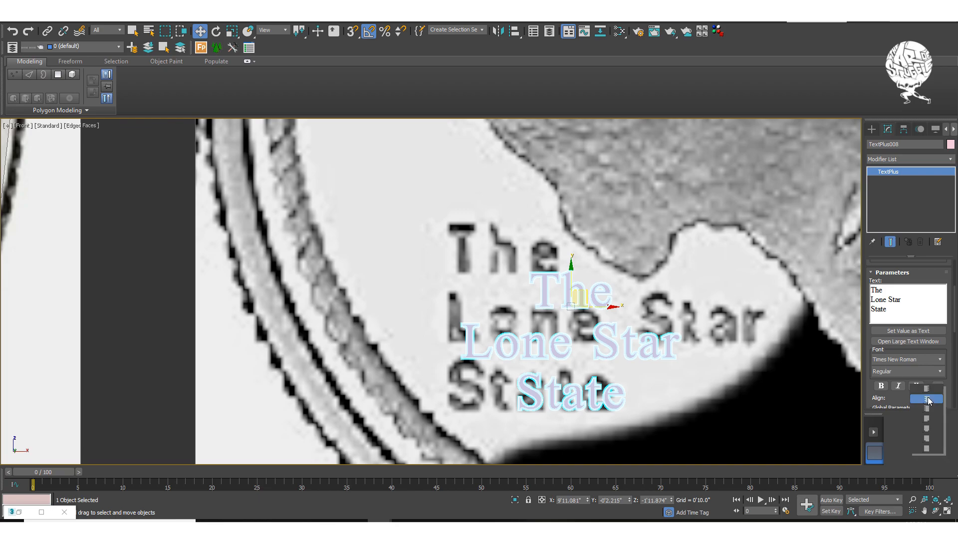
pyautogui.click(929, 399)
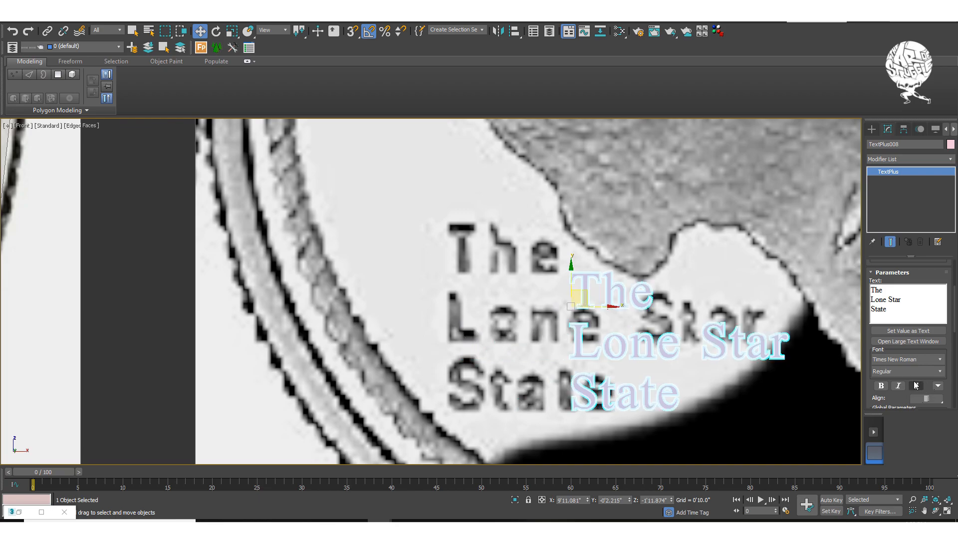
# - Move the left-aligned text so its left edge and top line meet the reference lettering on the coin
pyautogui.moveTo(636, 295); pyautogui.dragTo(544, 294)
pyautogui.click(927, 399)
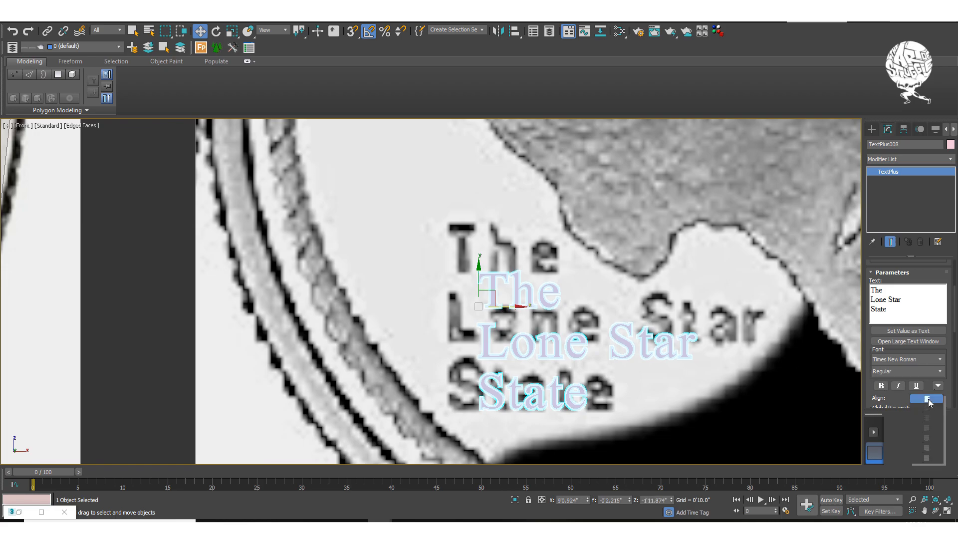
pyautogui.click(928, 399)
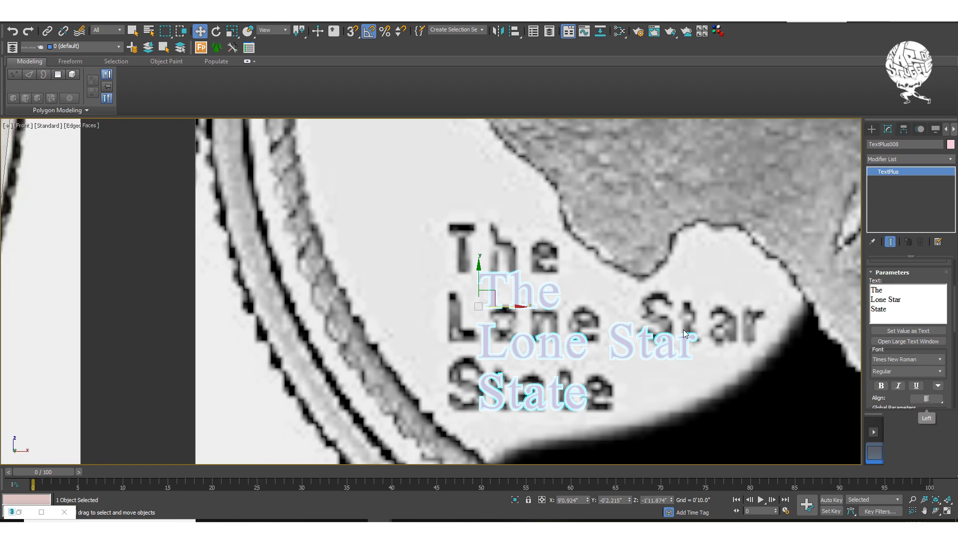
pyautogui.moveTo(482, 284); pyautogui.dragTo(481, 252)
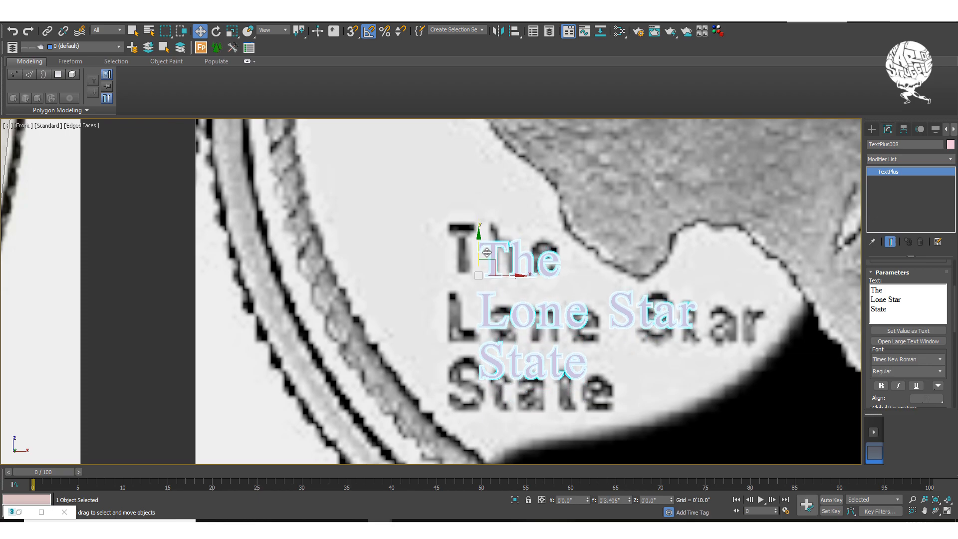
pyautogui.moveTo(514, 276); pyautogui.dragTo(485, 278)
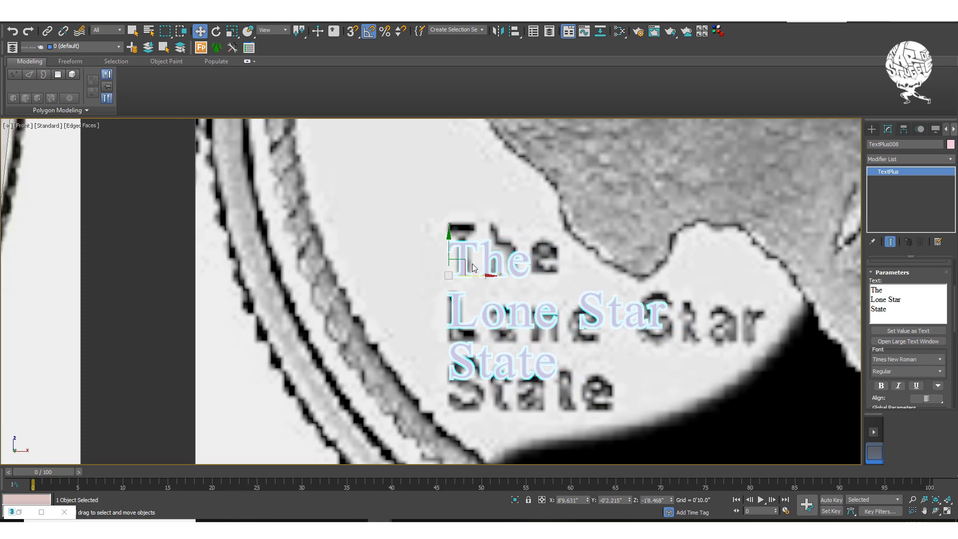
pyautogui.moveTo(449, 246); pyautogui.dragTo(449, 231)
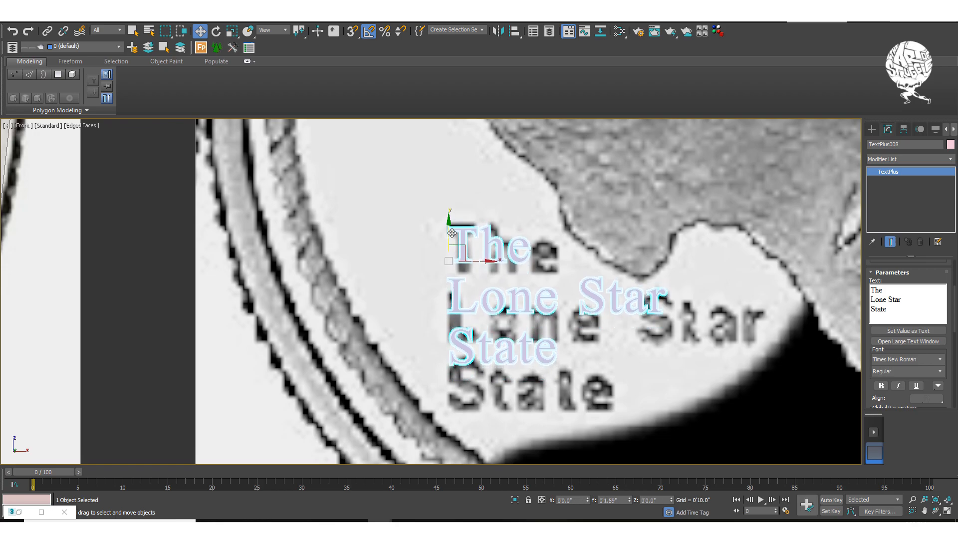
pyautogui.moveTo(476, 260); pyautogui.dragTo(477, 260)
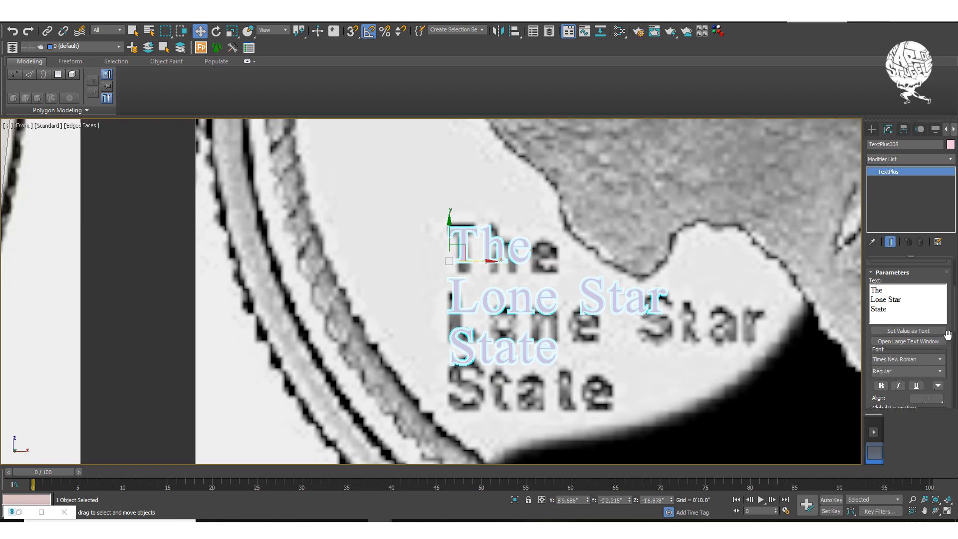
# - Set The Lone Star State text's size to 0'7.842" and tracking to 0'0.8", and reposition it over the reference lettering
pyautogui.moveTo(946, 333); pyautogui.dragTo(947, 248)
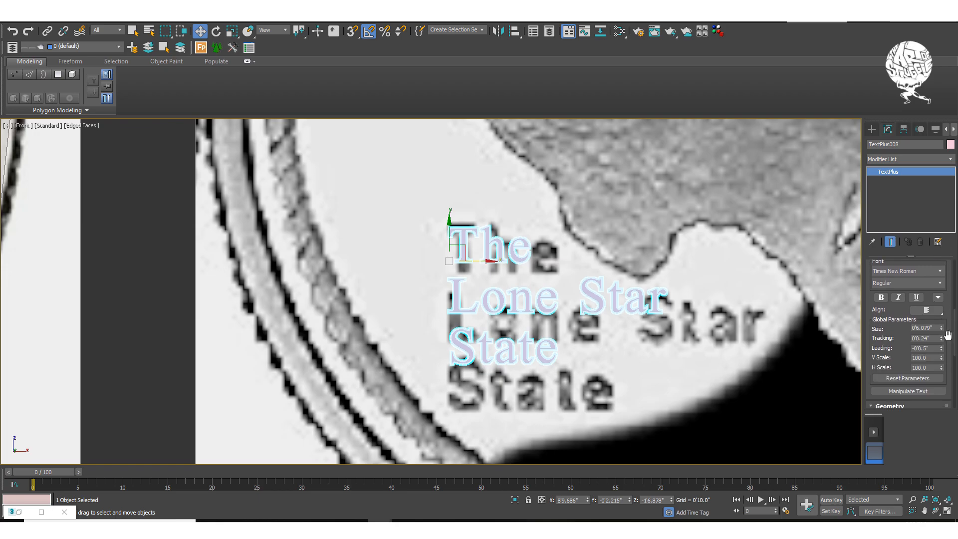
pyautogui.moveTo(941, 328); pyautogui.dragTo(933, 308)
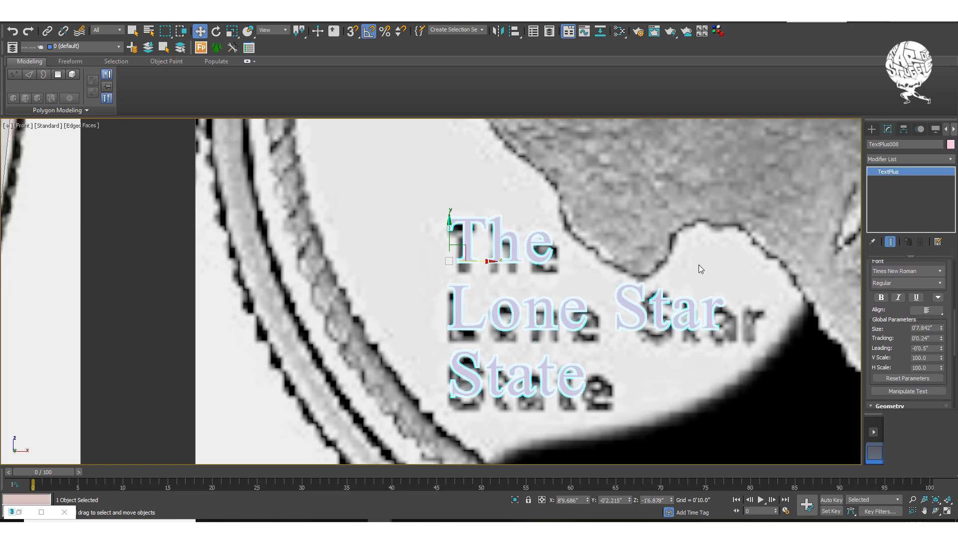
pyautogui.moveTo(463, 246); pyautogui.dragTo(462, 257)
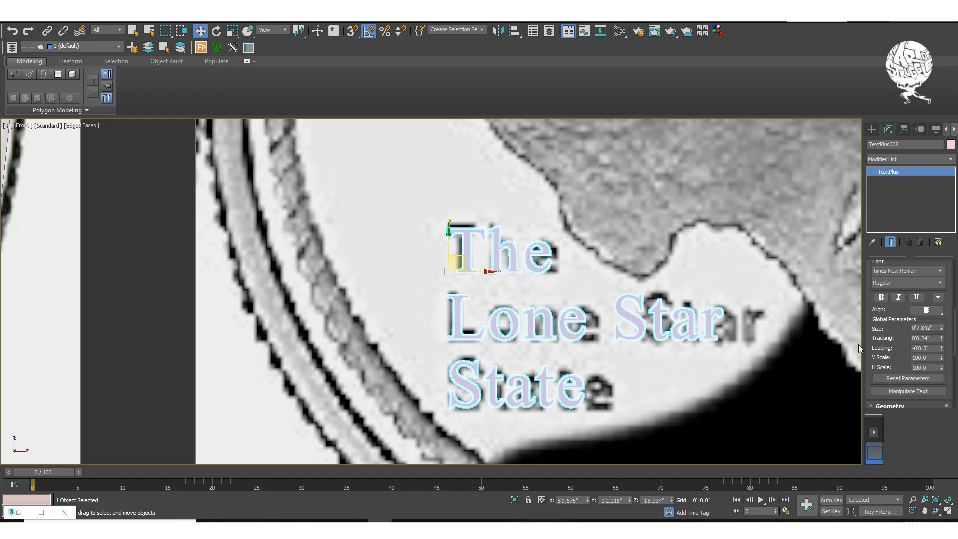
pyautogui.click(941, 336)
pyautogui.moveTo(941, 338); pyautogui.dragTo(952, 309)
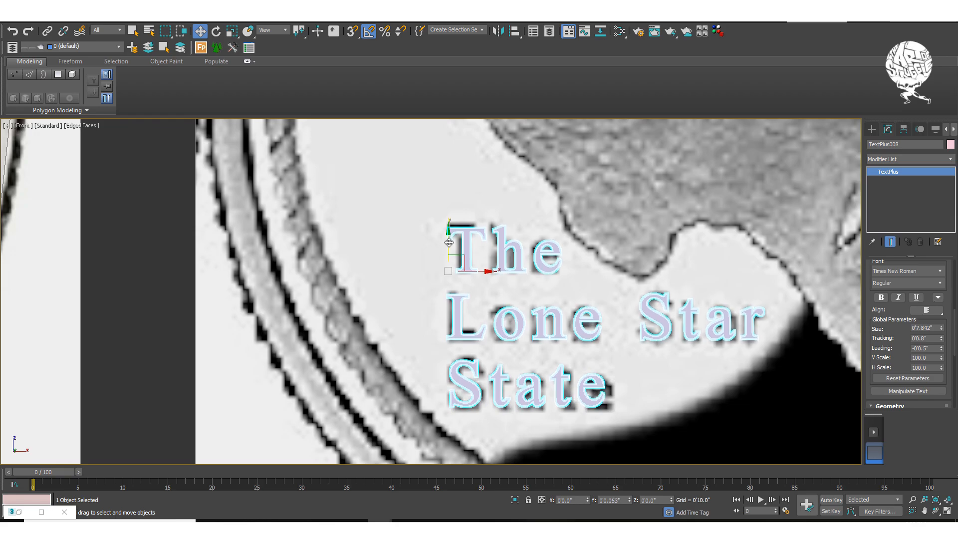
pyautogui.moveTo(477, 271); pyautogui.dragTo(474, 271)
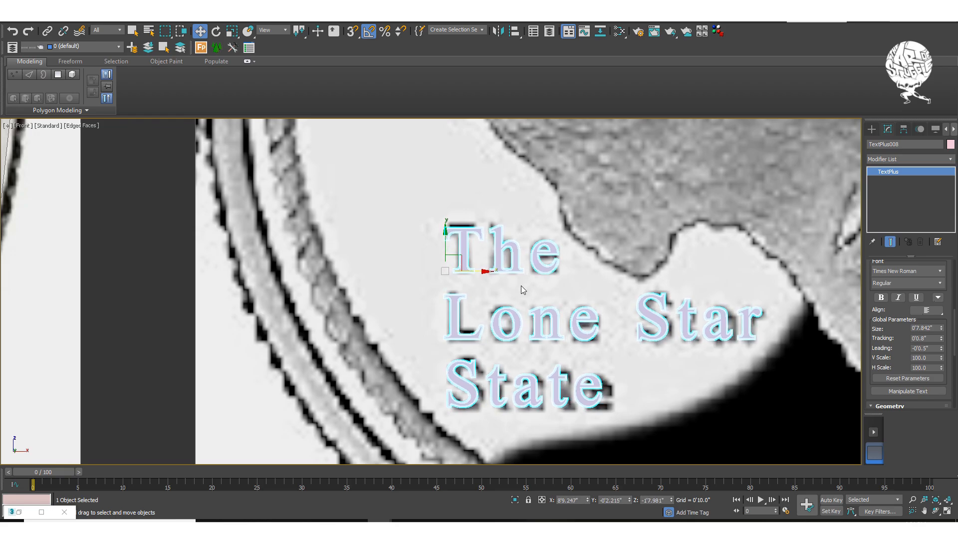
pyautogui.scroll(-5, 457, 259)
pyautogui.scroll(5, 523, 269)
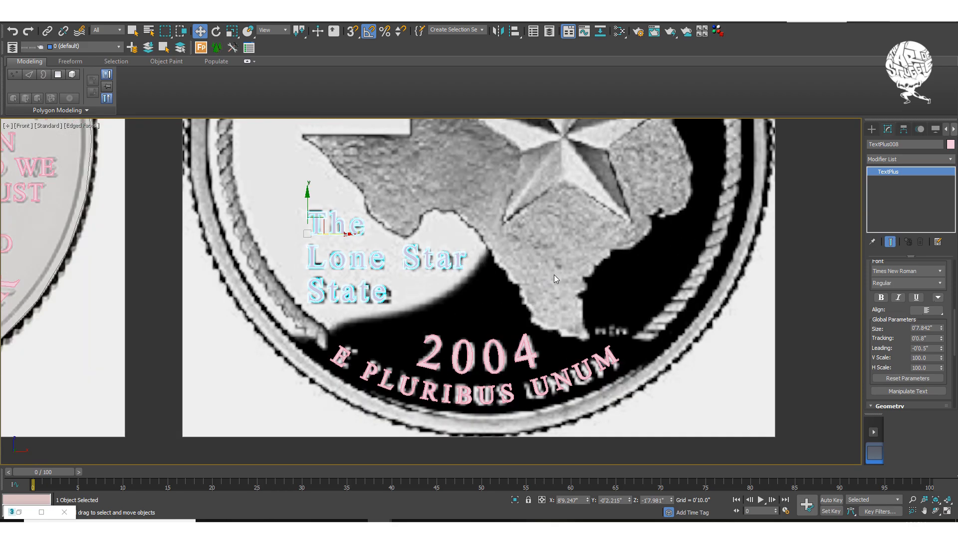
pyautogui.scroll(-5, 584, 308)
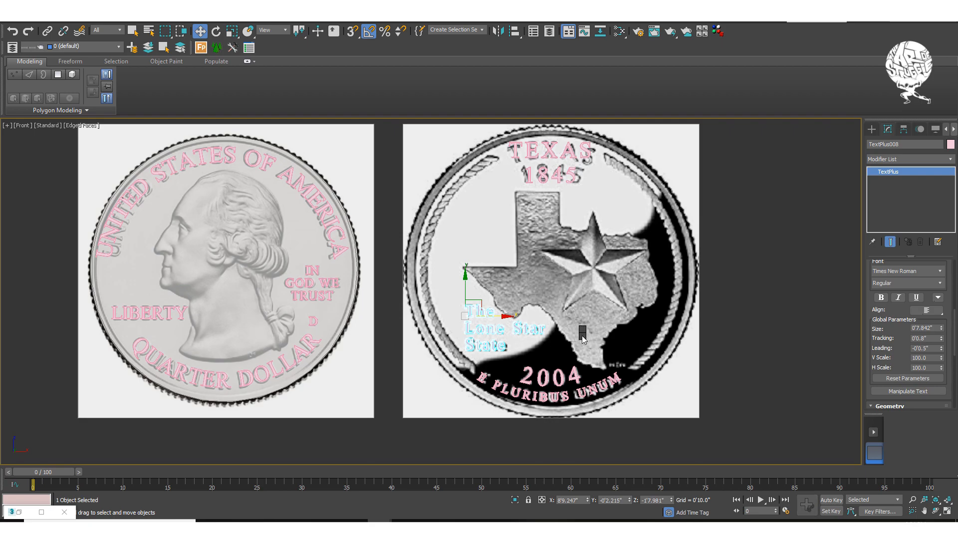
pyautogui.rightClick(582, 336)
pyautogui.scroll(8, 581, 185)
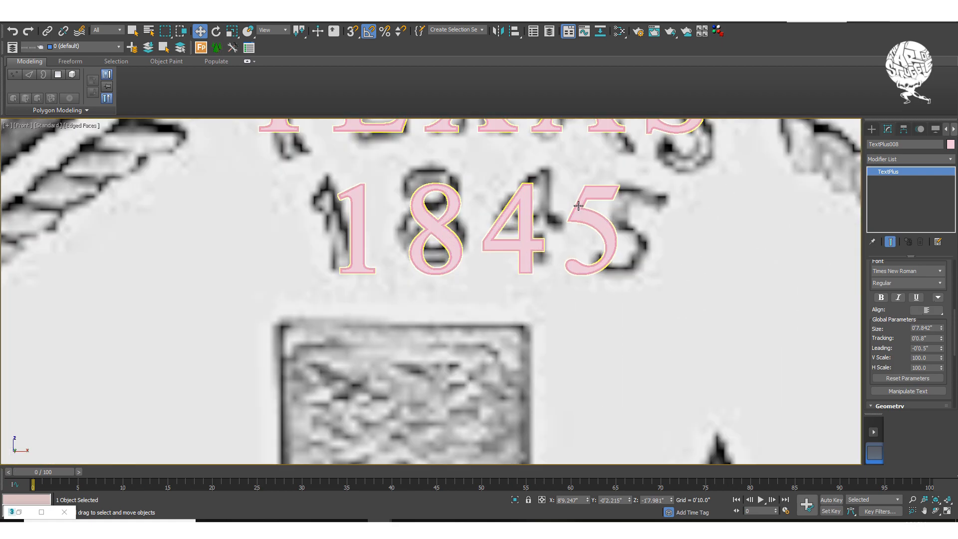
# - Nudge the two-line TEXAS 1845 text into place over the coin lettering and add a Bend modifier to it
pyautogui.click(584, 212)
pyautogui.moveTo(586, 219); pyautogui.dragTo(619, 303, button='middle')
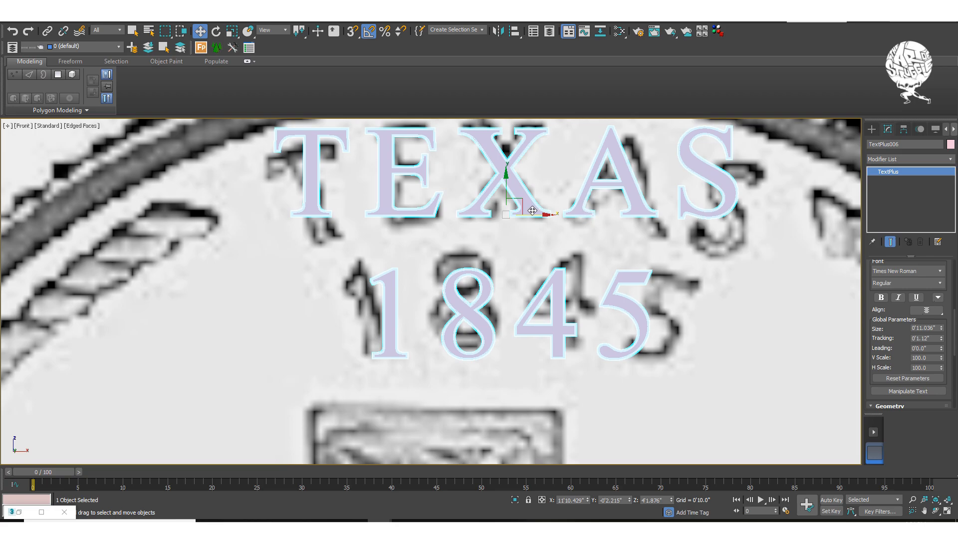
pyautogui.moveTo(533, 210); pyautogui.dragTo(534, 213)
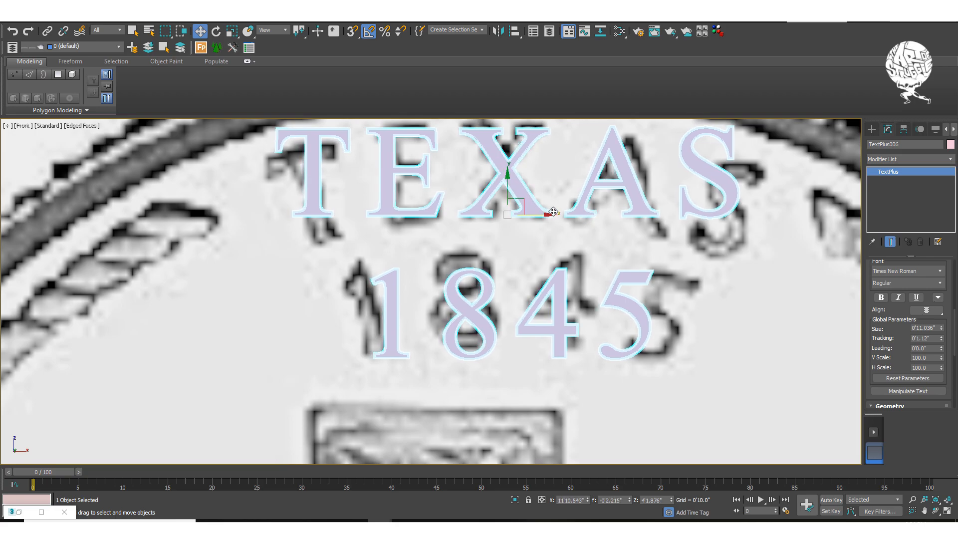
pyautogui.click(906, 160)
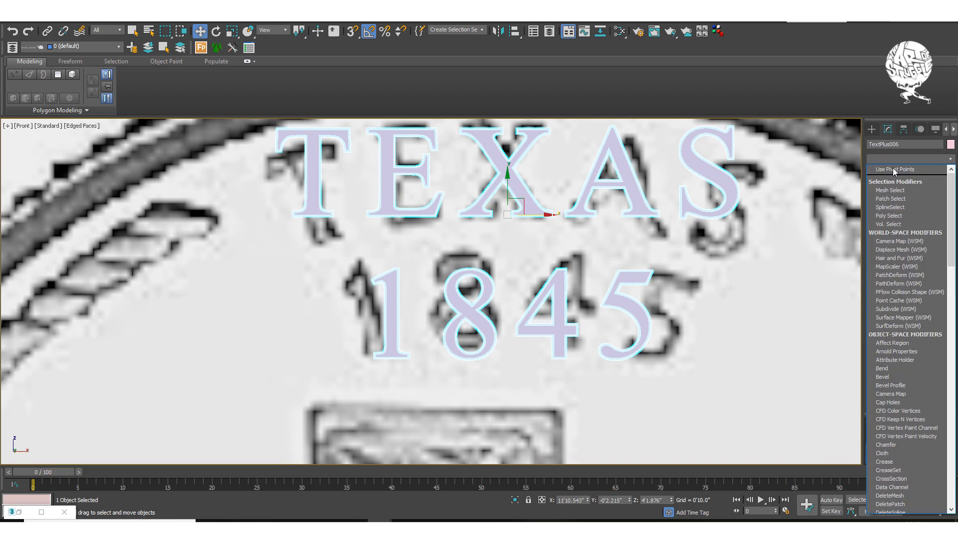
pyautogui.press('b')
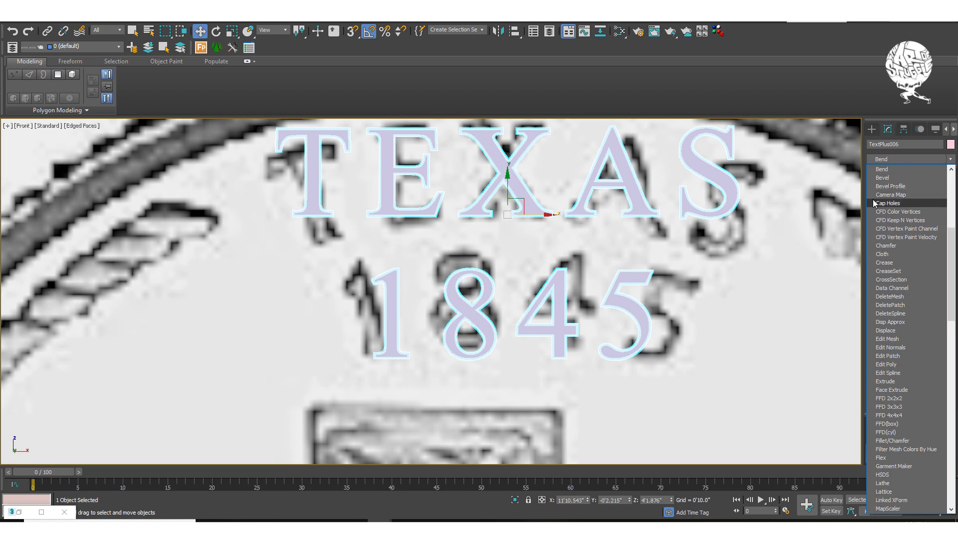
pyautogui.click(891, 170)
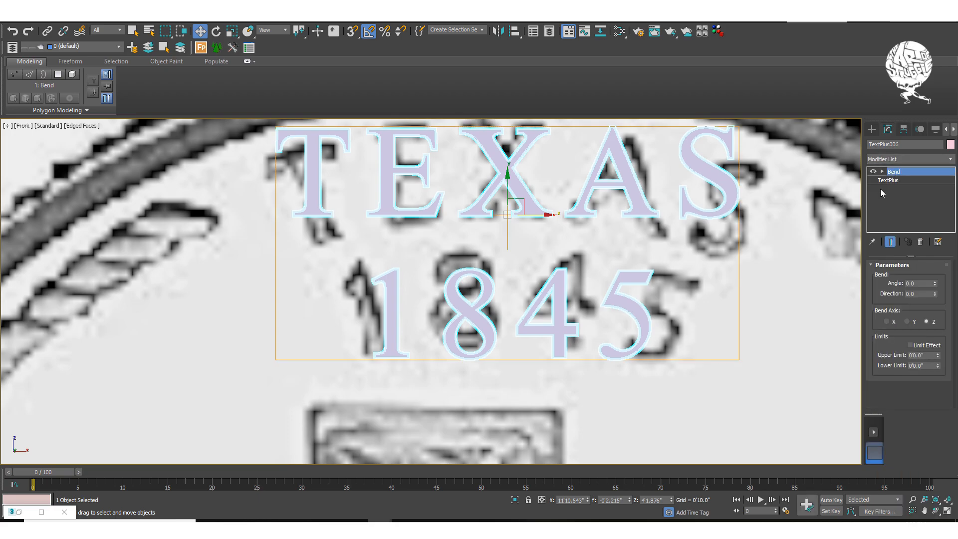
# - Bend the TEXAS 1845 text along the X axis with direction 90 and angle 27, and nudge it sideways over the reference
pyautogui.click(921, 294)
pyautogui.write('90')
pyautogui.press('Return')
pyautogui.click(892, 323)
pyautogui.moveTo(935, 282); pyautogui.dragTo(931, 258)
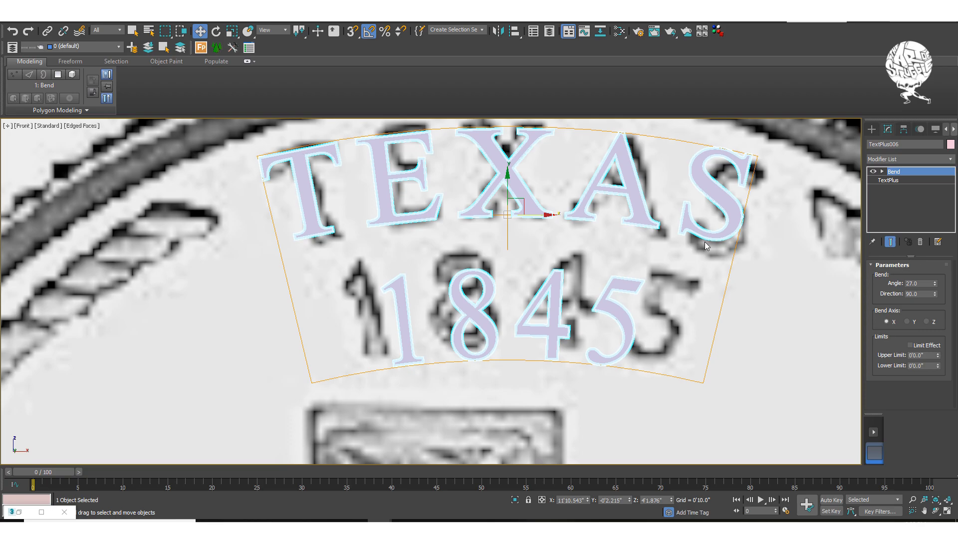
pyautogui.moveTo(532, 214); pyautogui.dragTo(534, 214)
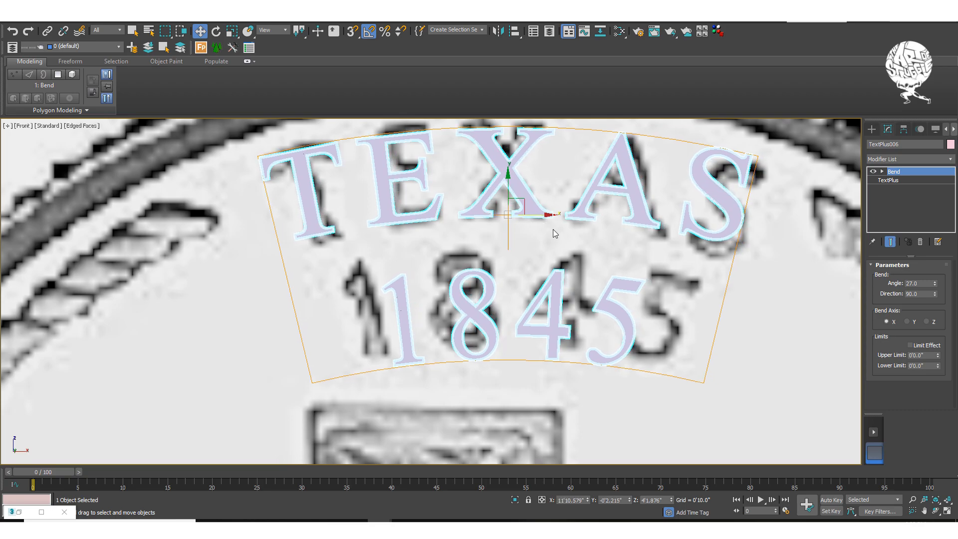
# - Try tightening the gap between TEXAS and 1845 by setting the base text's leading to -0'1.06"
pyautogui.click(883, 180)
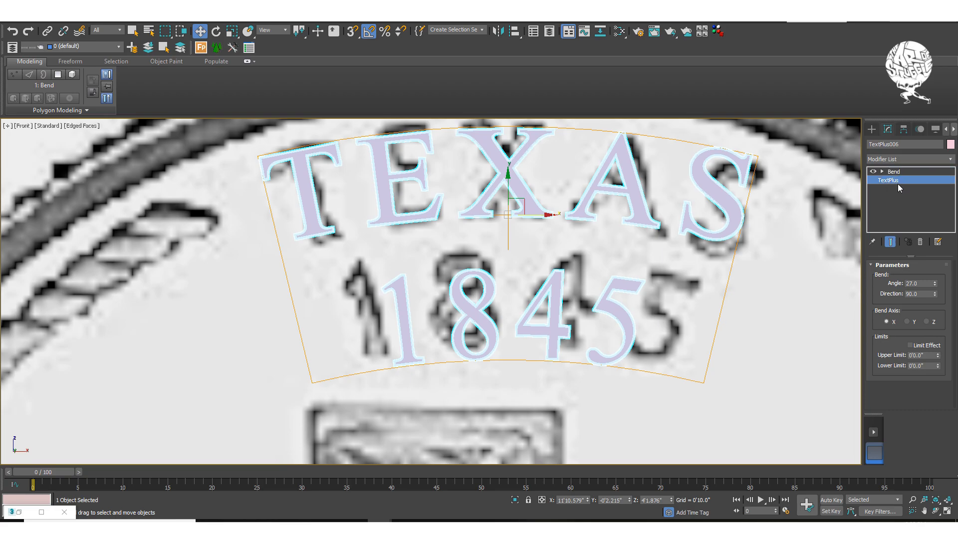
pyautogui.moveTo(893, 397); pyautogui.dragTo(853, 394)
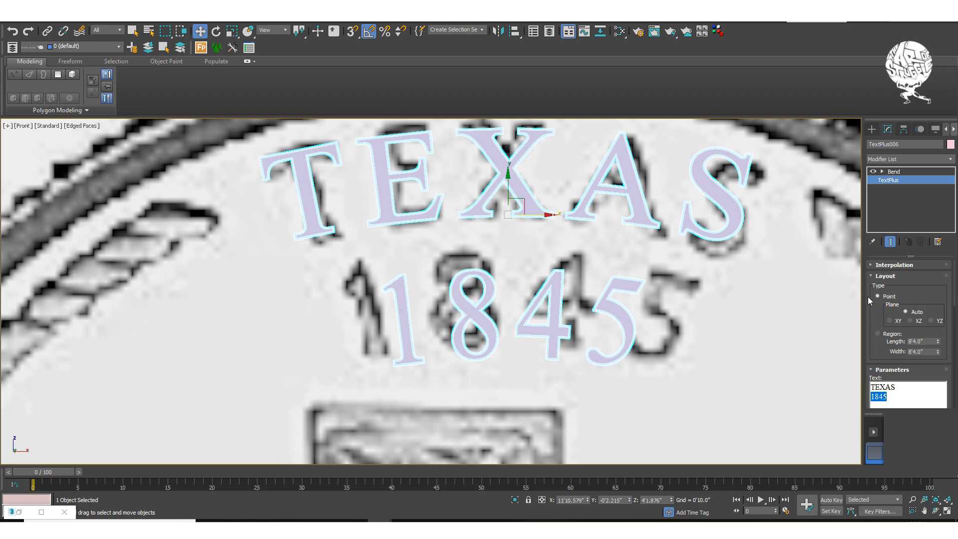
pyautogui.scroll(-3, 921, 324)
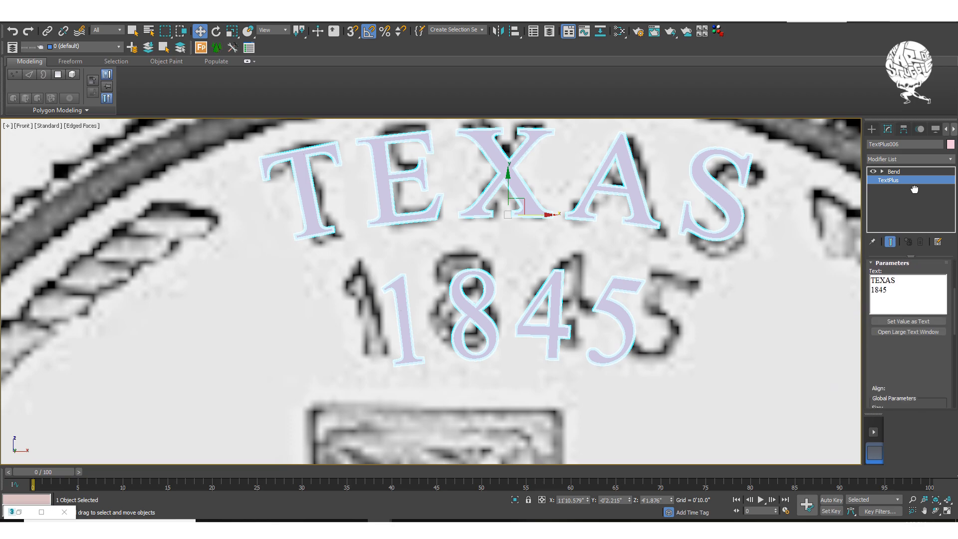
pyautogui.scroll(-3, 921, 348)
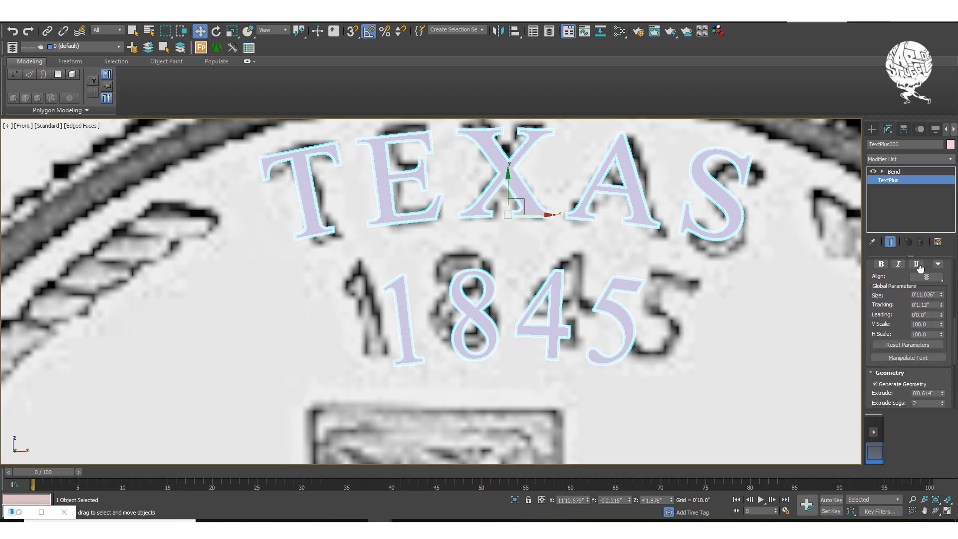
pyautogui.moveTo(941, 315); pyautogui.dragTo(953, 370)
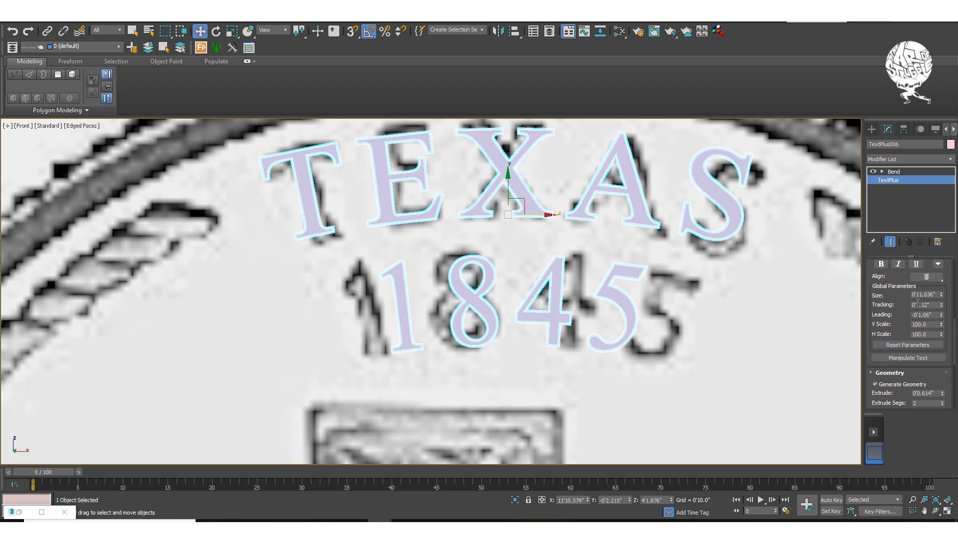
# - Delete the 1845 line from the bent text and nudge the remaining TEXAS slightly up over the coin lettering
pyautogui.moveTo(899, 303); pyautogui.dragTo(863, 293)
pyautogui.scroll(5, 900, 301)
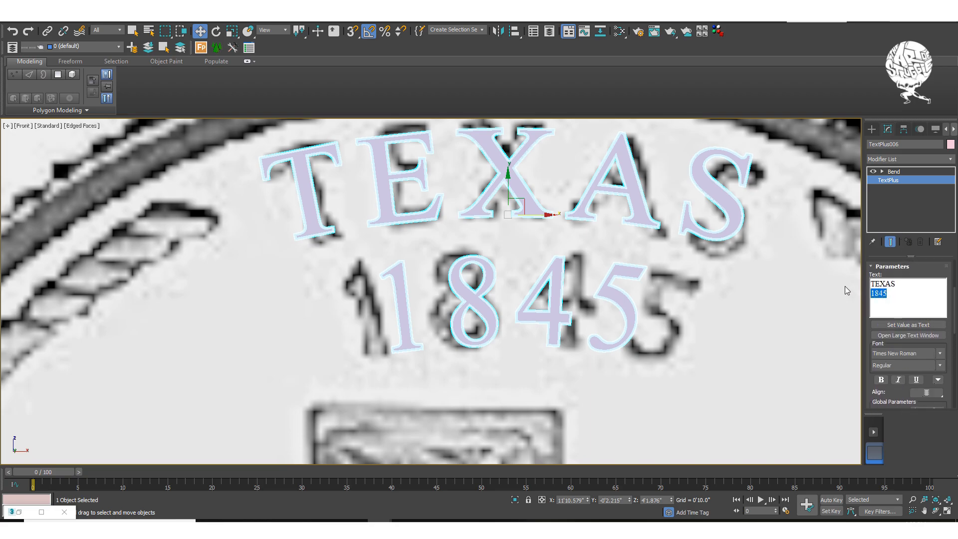
pyautogui.press('BackSpace')
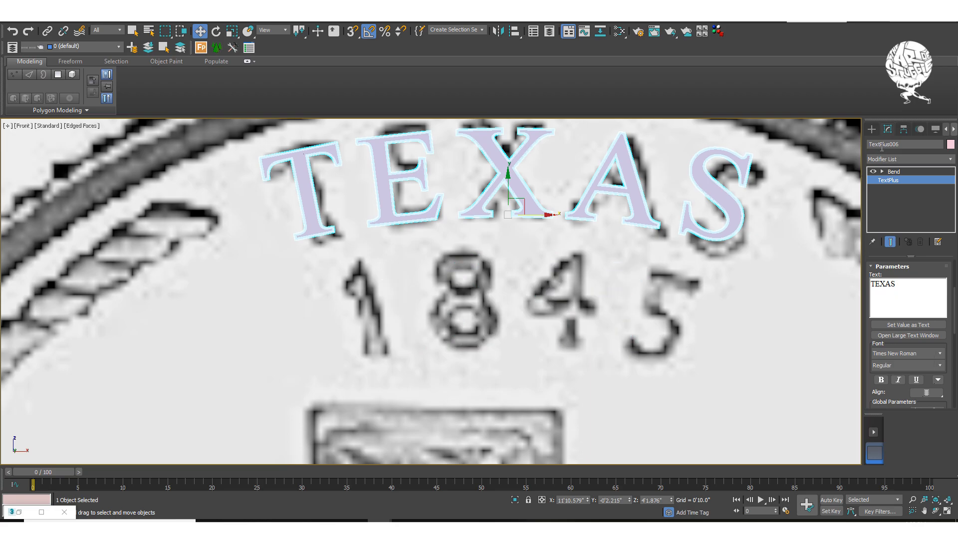
pyautogui.click(869, 130)
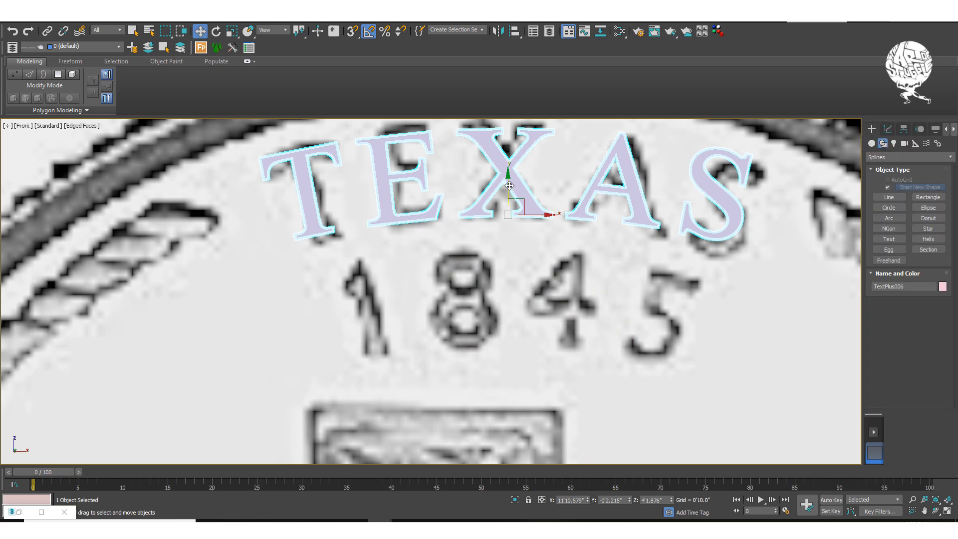
pyautogui.moveTo(508, 185); pyautogui.dragTo(508, 182)
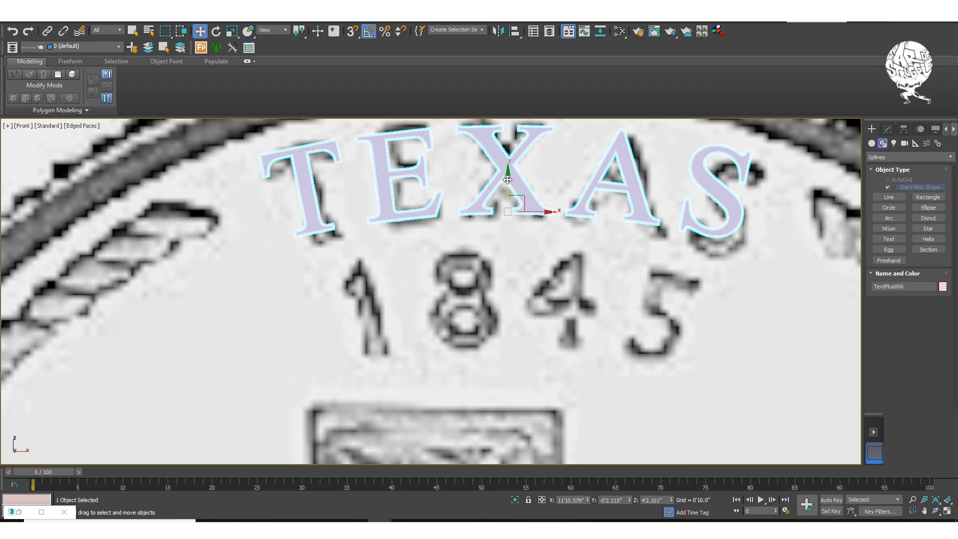
# - Make a copy of the bent TEXAS text down over the coin's date and change the copy's wording to 1845
pyautogui.keyDown('shift'); pyautogui.moveTo(507, 179); pyautogui.dragTo(512, 312); pyautogui.keyUp('shift')
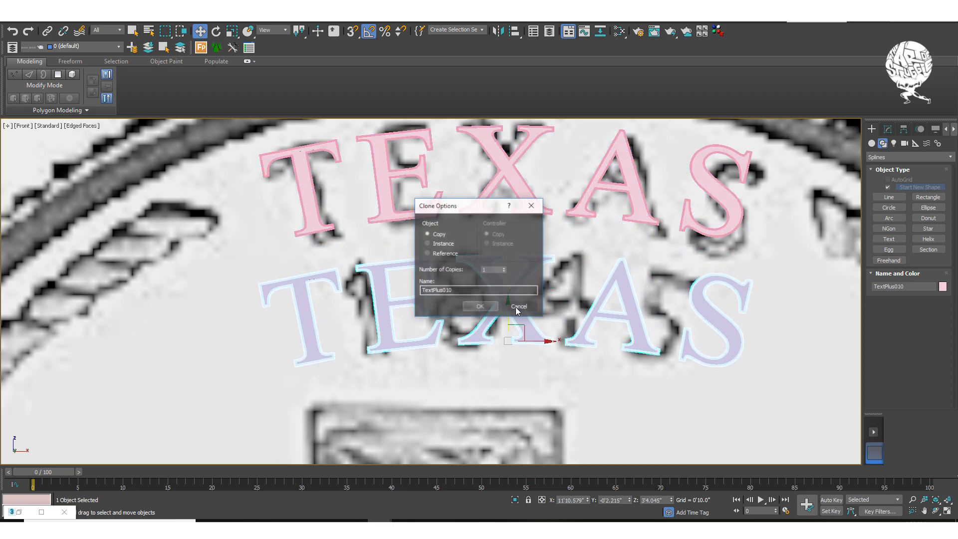
pyautogui.click(480, 306)
pyautogui.click(887, 130)
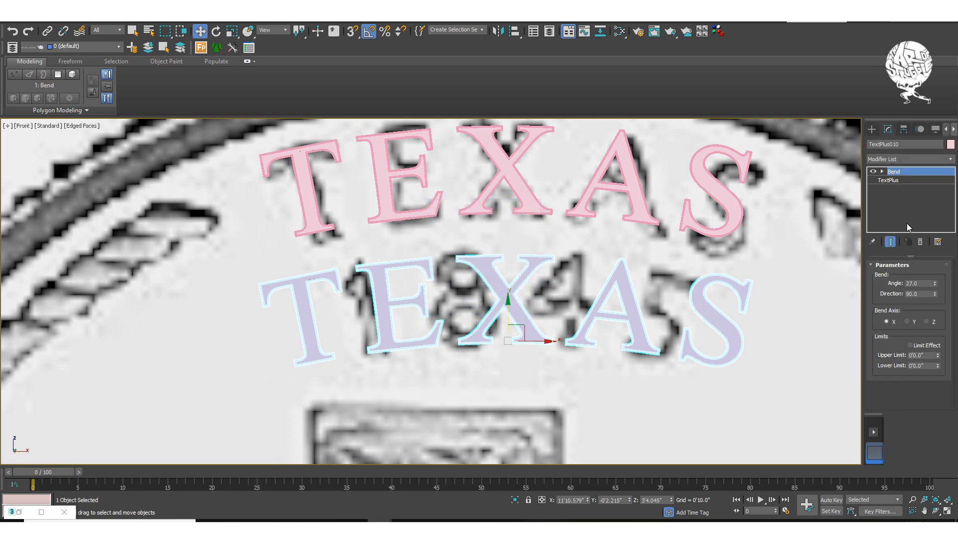
pyautogui.click(900, 180)
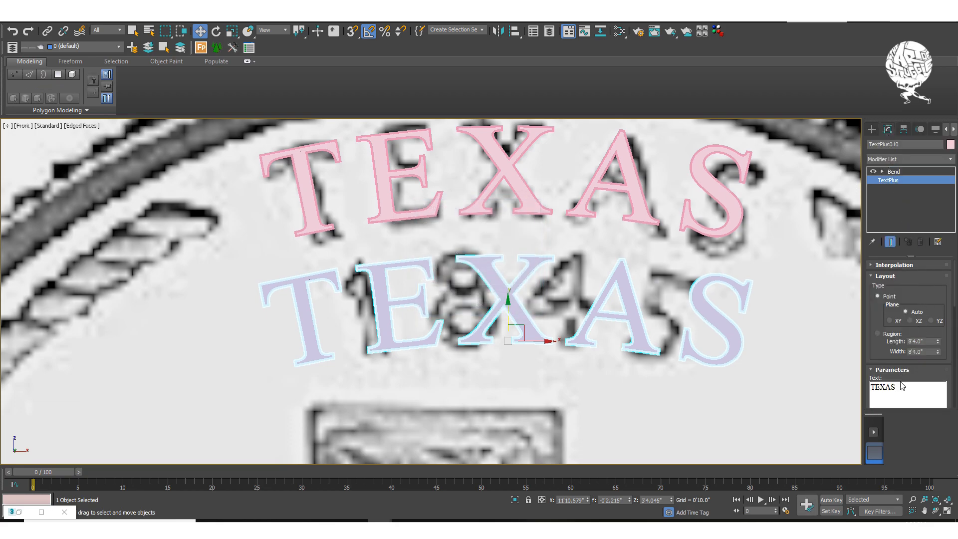
pyautogui.doubleClick(893, 387)
pyautogui.write('1984')
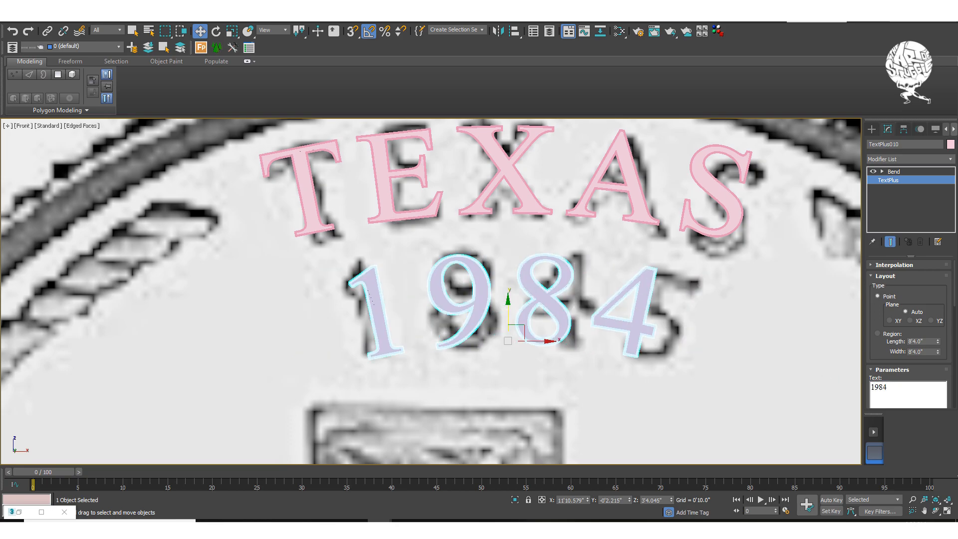
pyautogui.press('BackSpace')
pyautogui.press('BackSpace')
pyautogui.press('BackSpace')
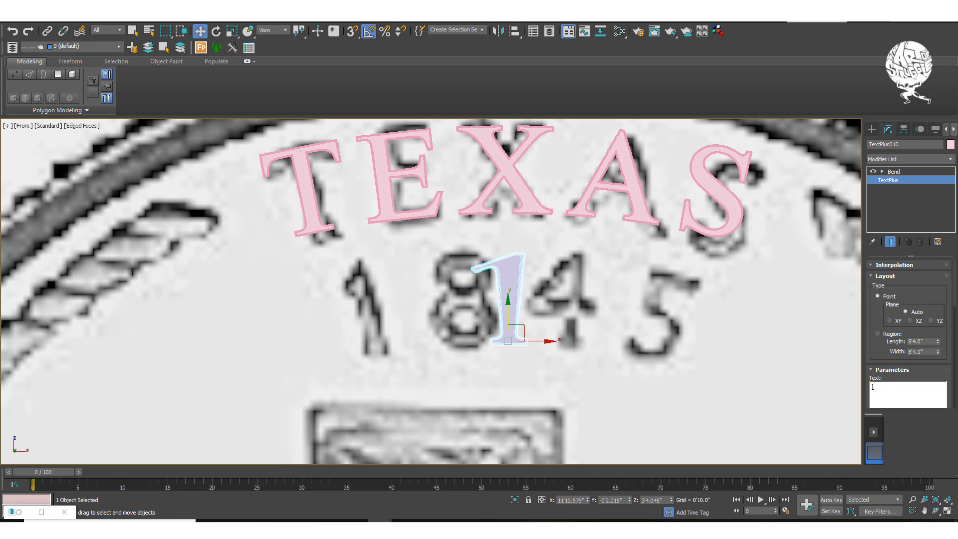
pyautogui.write('845')
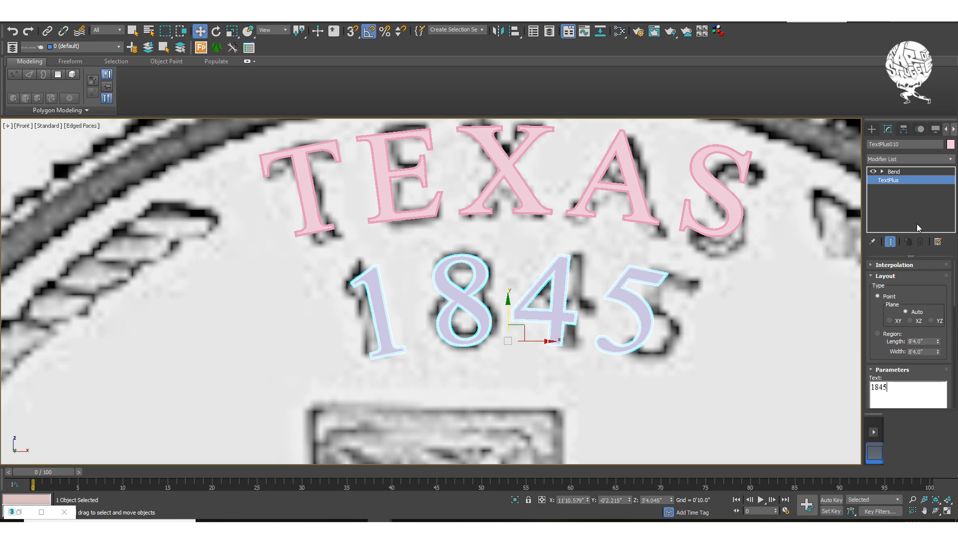
# - Reset the 1845 text's leading to 0'0.0", set its tracking to 0'2.173", and align its digits with the reference date
pyautogui.moveTo(881, 345); pyautogui.dragTo(879, 256)
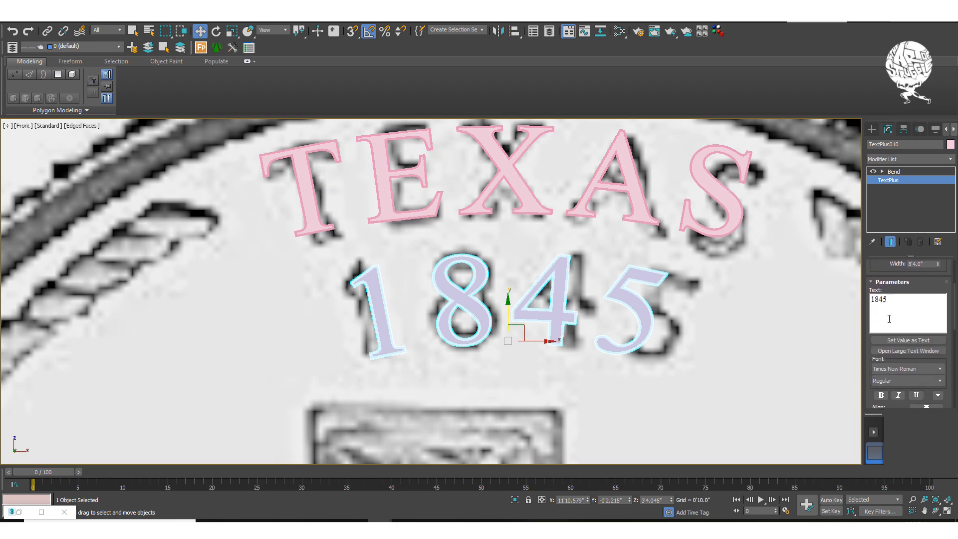
pyautogui.scroll(-4, 946, 353)
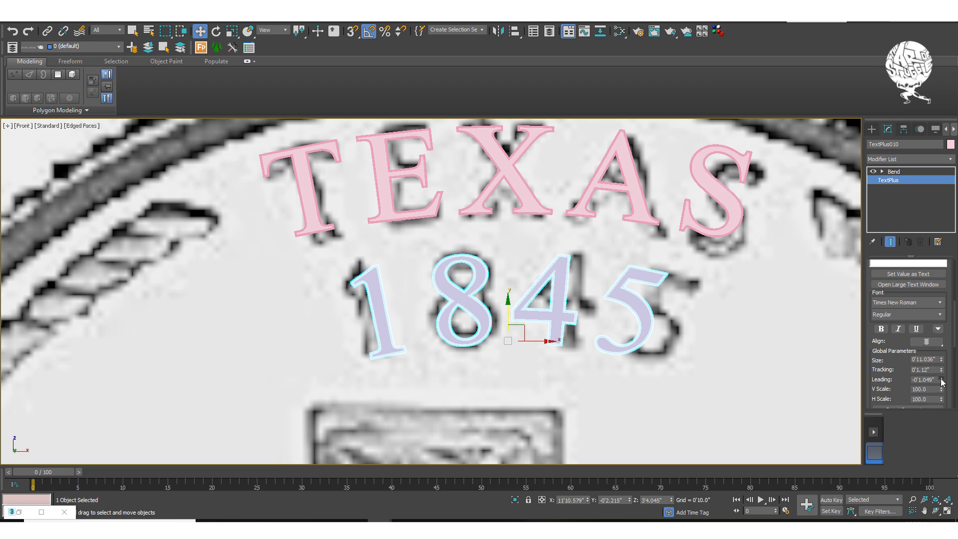
pyautogui.rightClick(941, 380)
pyautogui.moveTo(941, 369); pyautogui.dragTo(927, 324)
pyautogui.moveTo(539, 341); pyautogui.dragTo(547, 342)
pyautogui.moveTo(516, 312); pyautogui.dragTo(519, 313)
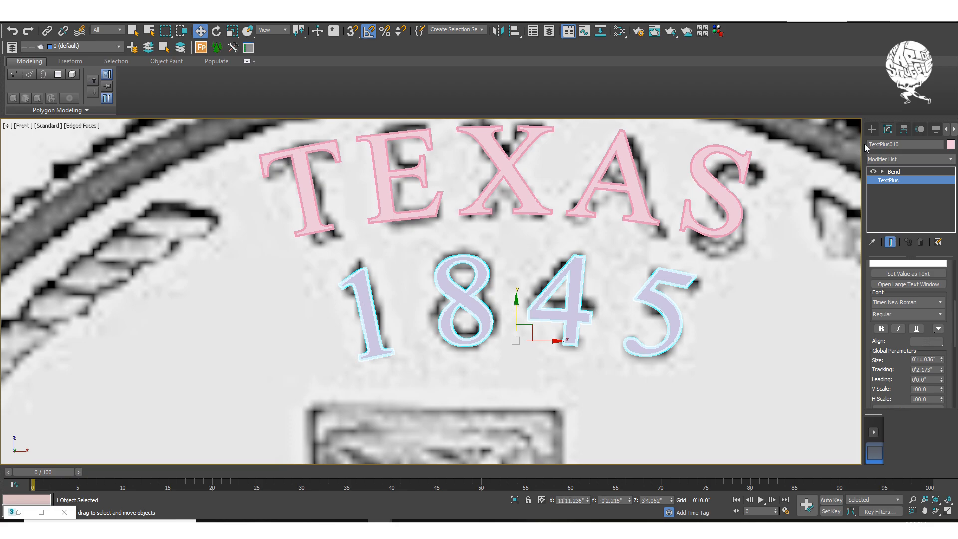
pyautogui.click(871, 130)
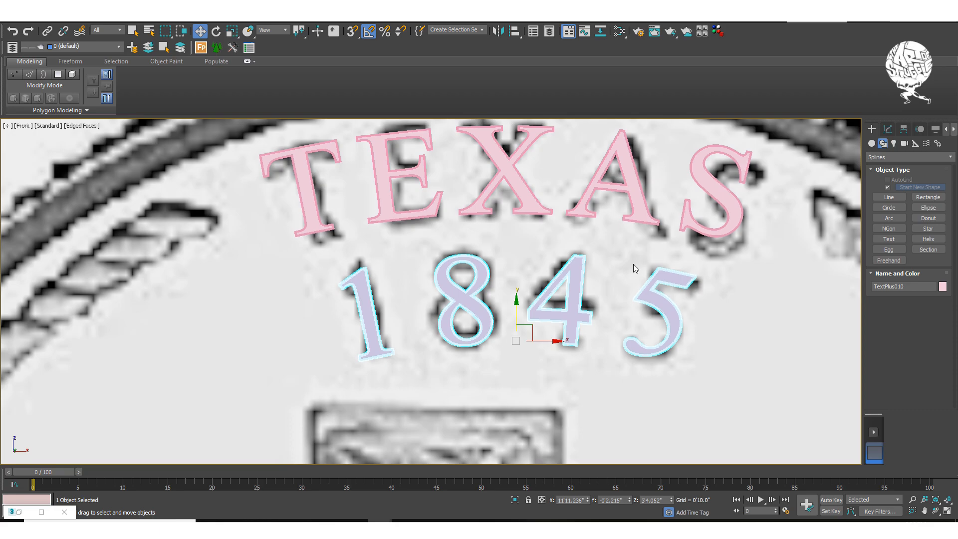
# - Start a line spline at the Texas map's inner panhandle corner and trace the panhandle's west, top and east edges
pyautogui.scroll(-3, 633, 264)
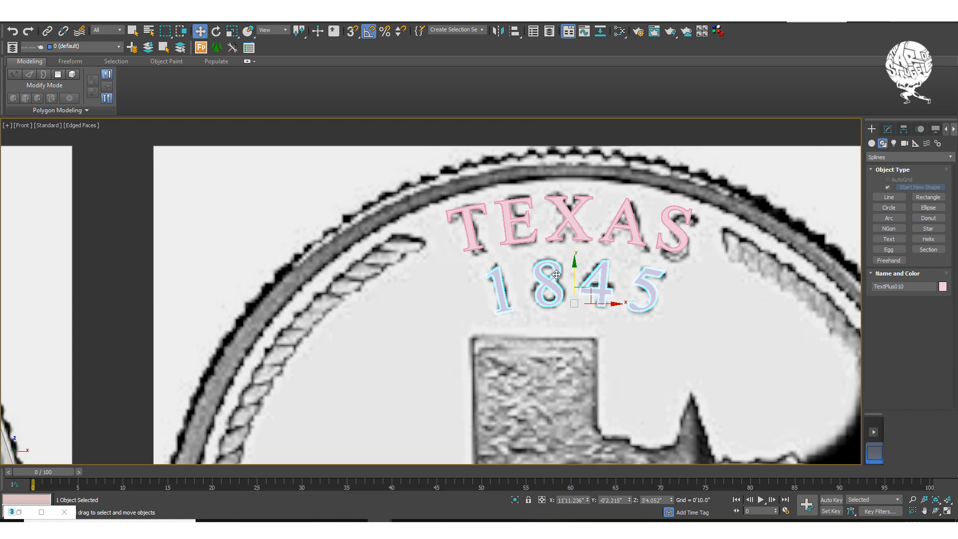
pyautogui.scroll(-3, 555, 275)
pyautogui.moveTo(556, 274); pyautogui.dragTo(535, 293, button='middle')
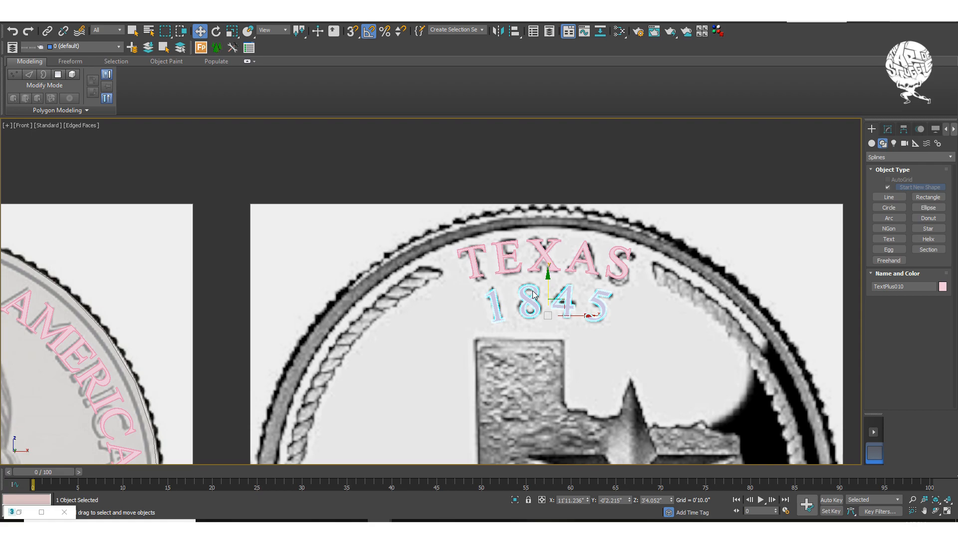
pyautogui.scroll(-3, 533, 295)
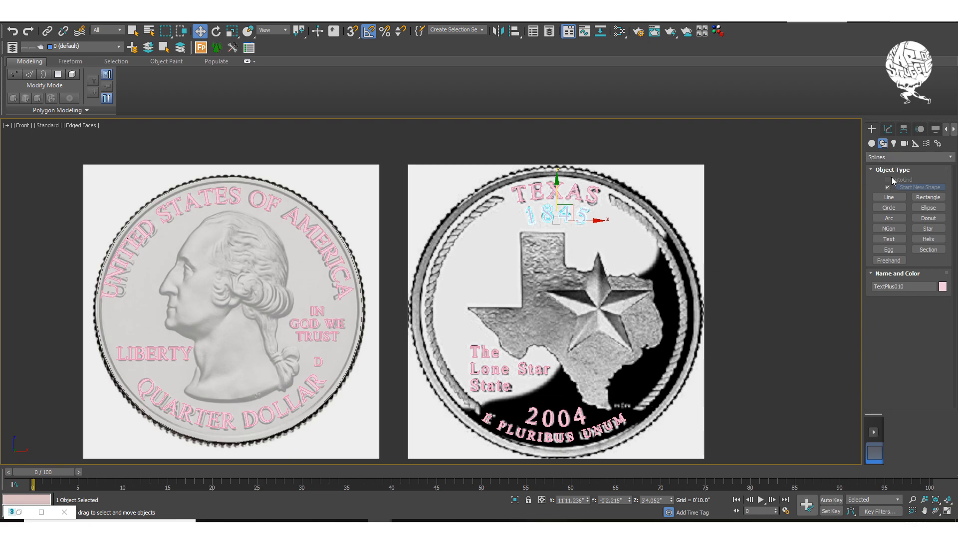
pyautogui.click(885, 198)
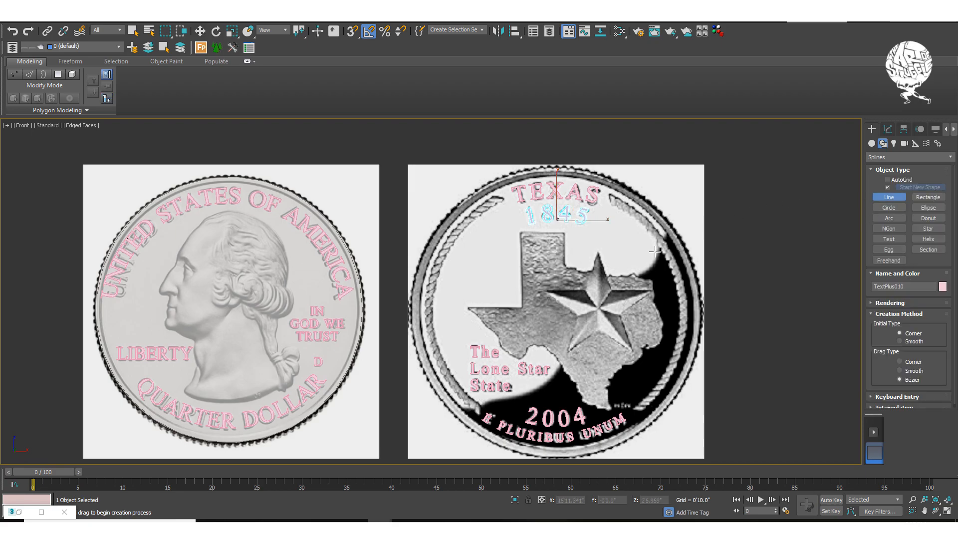
pyautogui.scroll(5, 531, 305)
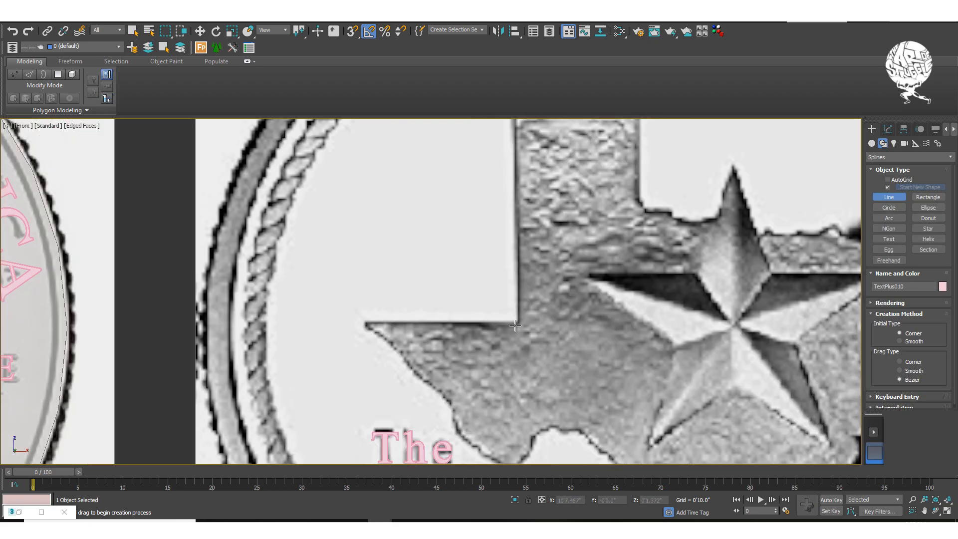
pyautogui.scroll(-4, 517, 322)
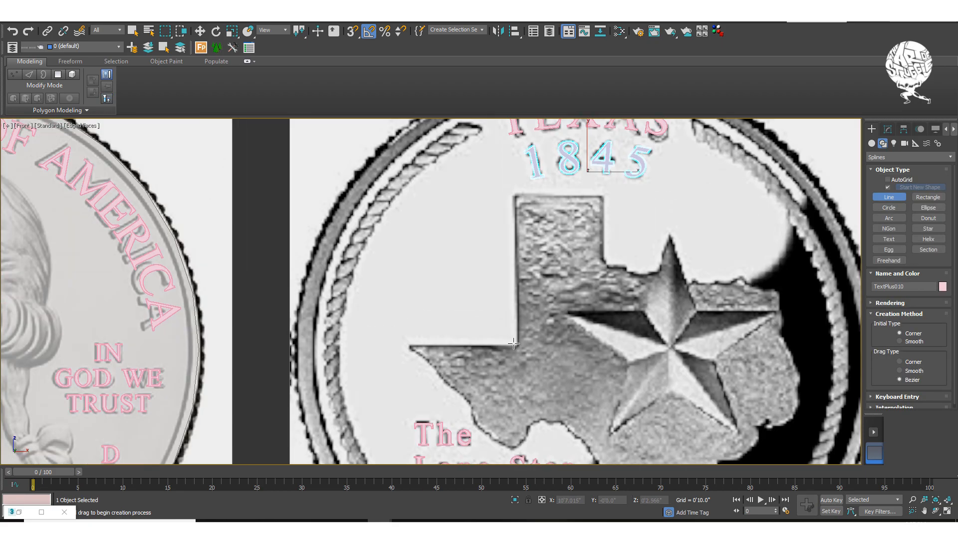
pyautogui.click(517, 345)
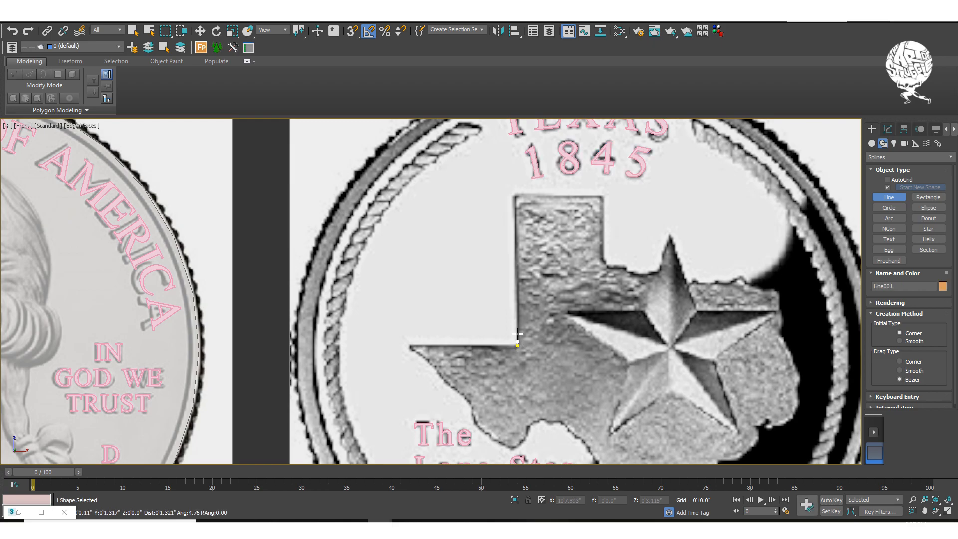
pyautogui.click(515, 197)
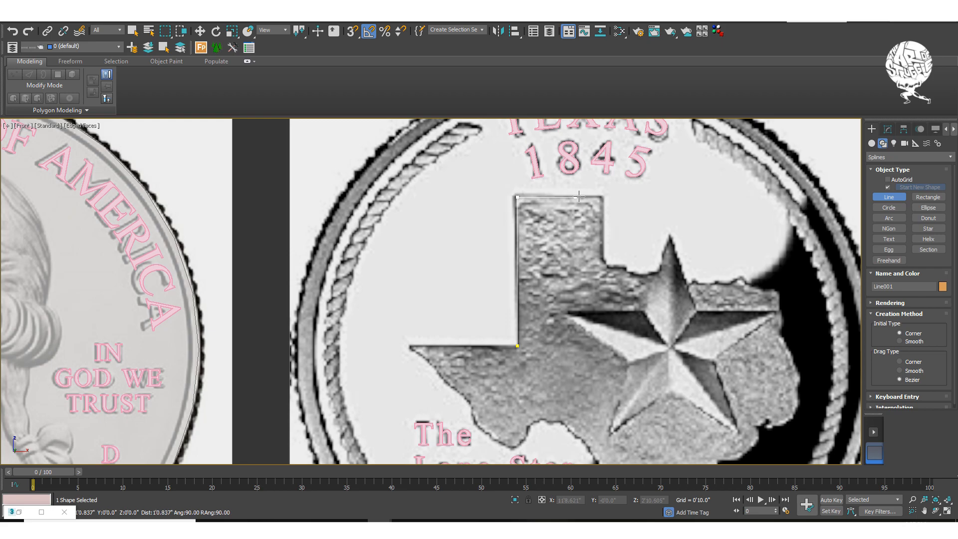
pyautogui.click(601, 196)
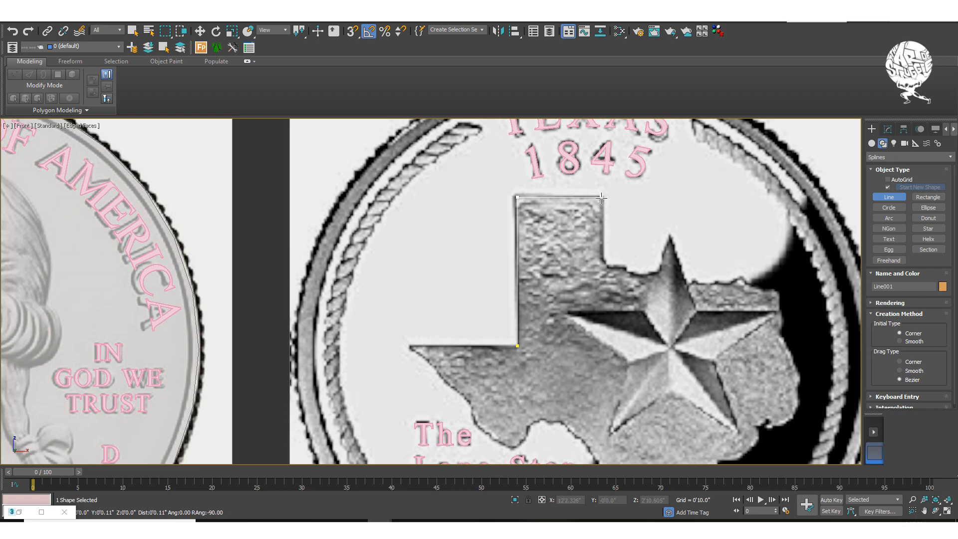
pyautogui.click(602, 258)
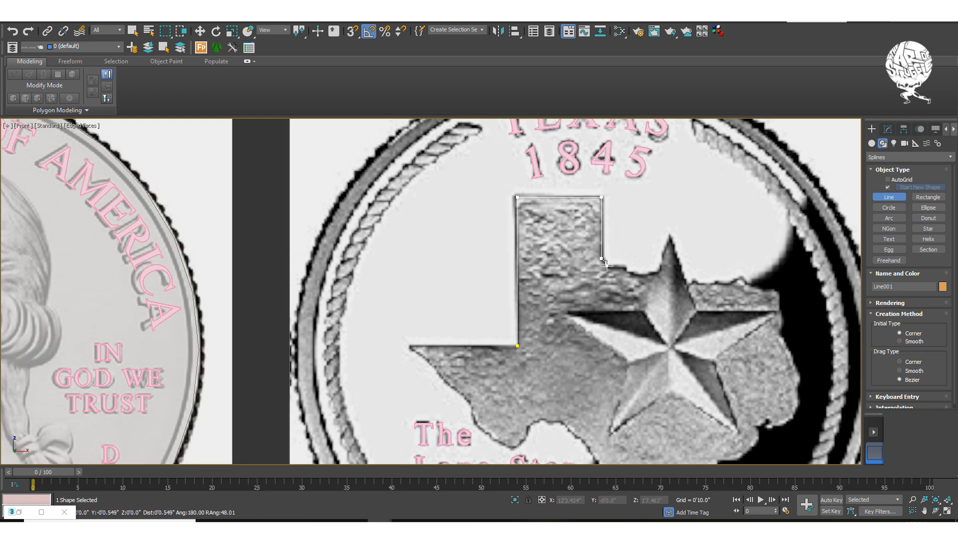
# - Continue the outline with corner points along the jagged border east of the panhandle and up the side of the star's upper point
pyautogui.click(608, 268)
pyautogui.click(626, 268)
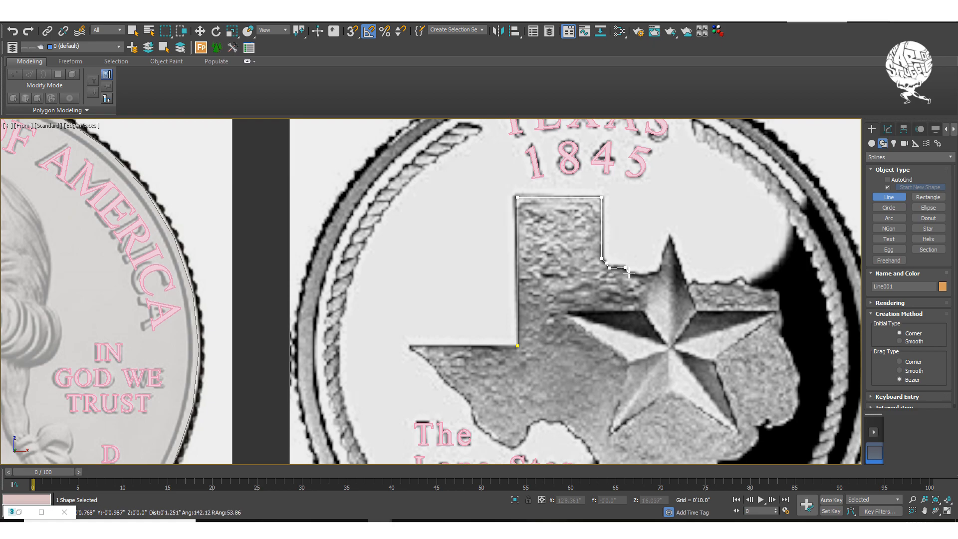
pyautogui.click(633, 273)
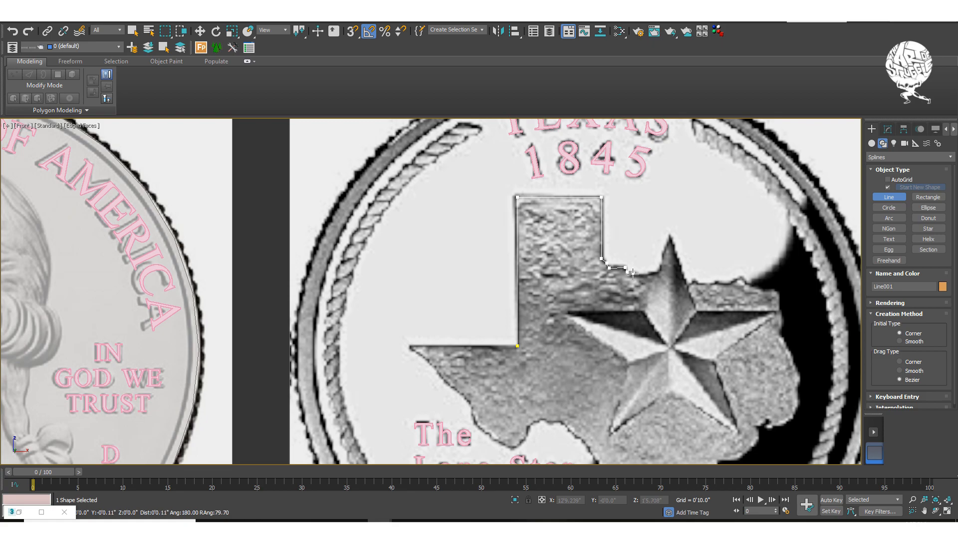
pyautogui.click(644, 275)
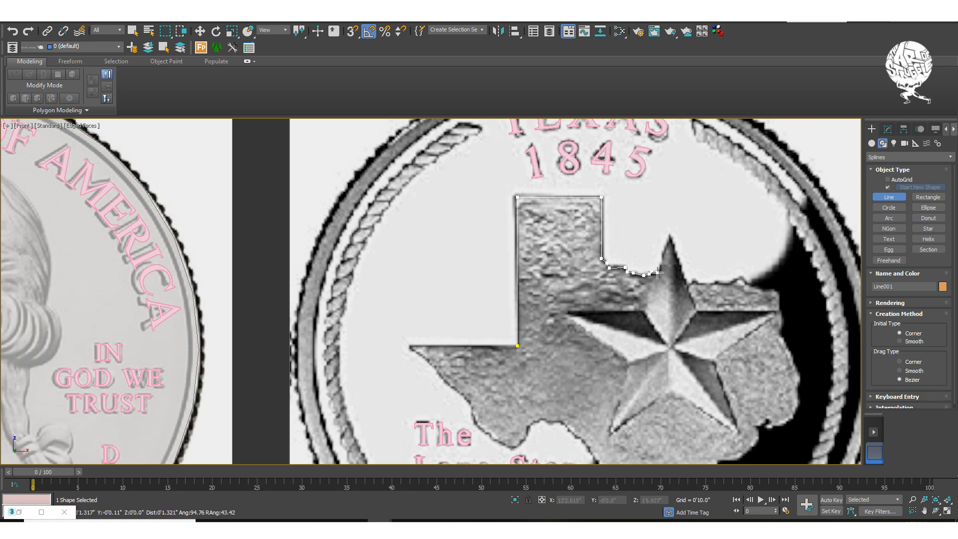
pyautogui.click(664, 248)
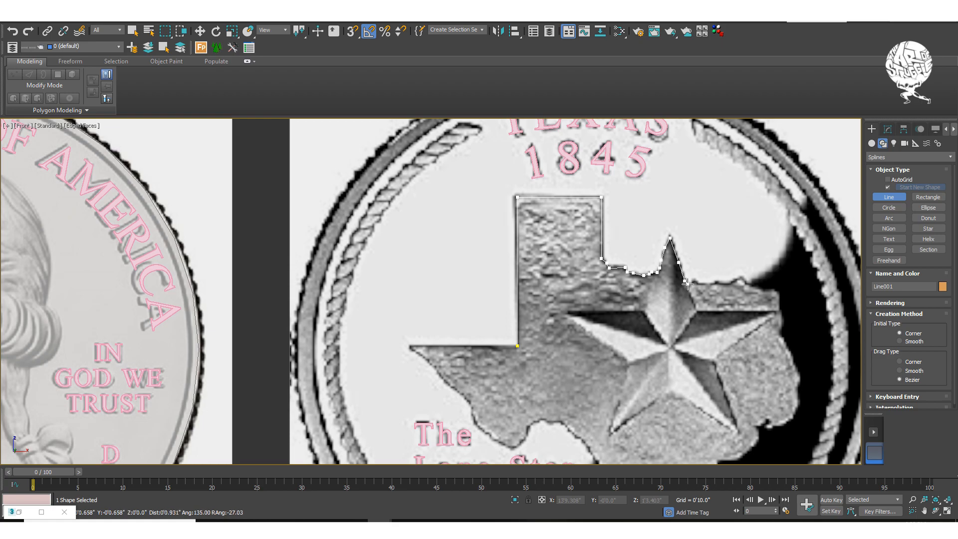
# - Trace the northern border from the star's upper point across to the map's northeast corner
pyautogui.click(712, 284)
pyautogui.click(717, 283)
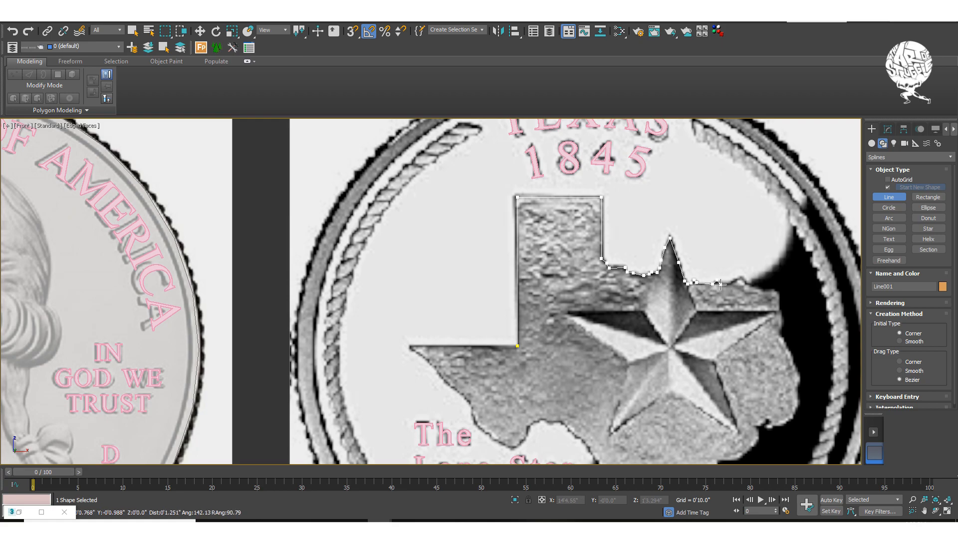
pyautogui.click(731, 284)
pyautogui.click(739, 280)
pyautogui.click(746, 283)
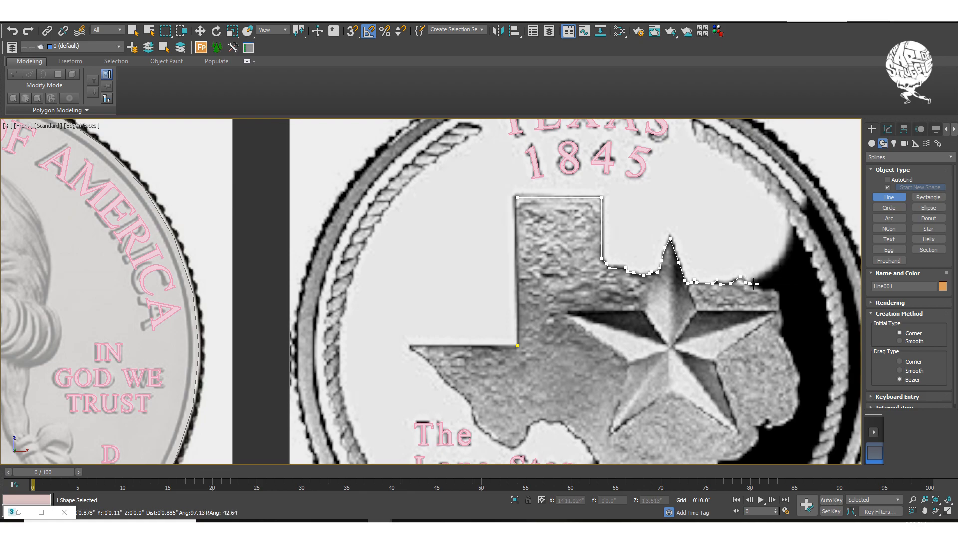
pyautogui.click(777, 292)
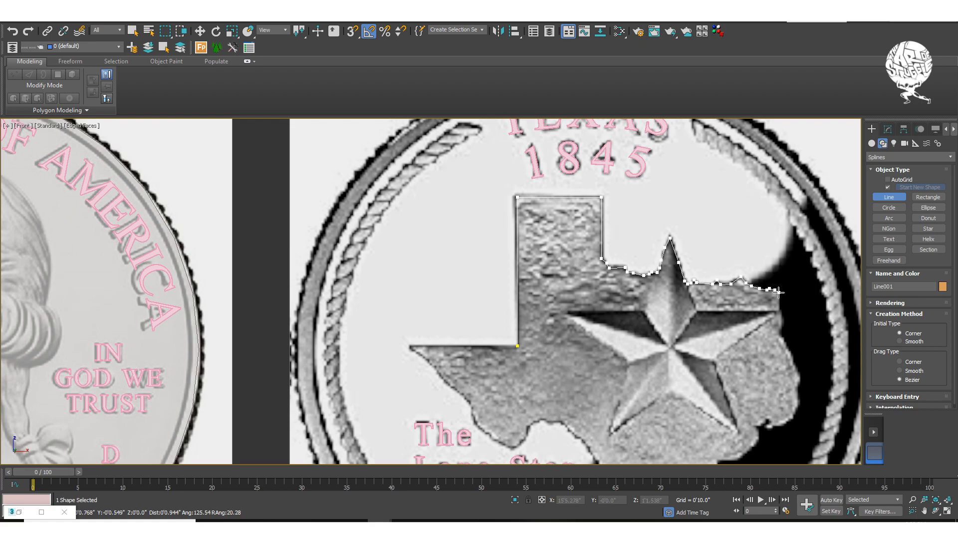
# - Trace the state's eastern border from the northeast corner down to the start of the southeastern curve
pyautogui.click(779, 308)
pyautogui.click(782, 320)
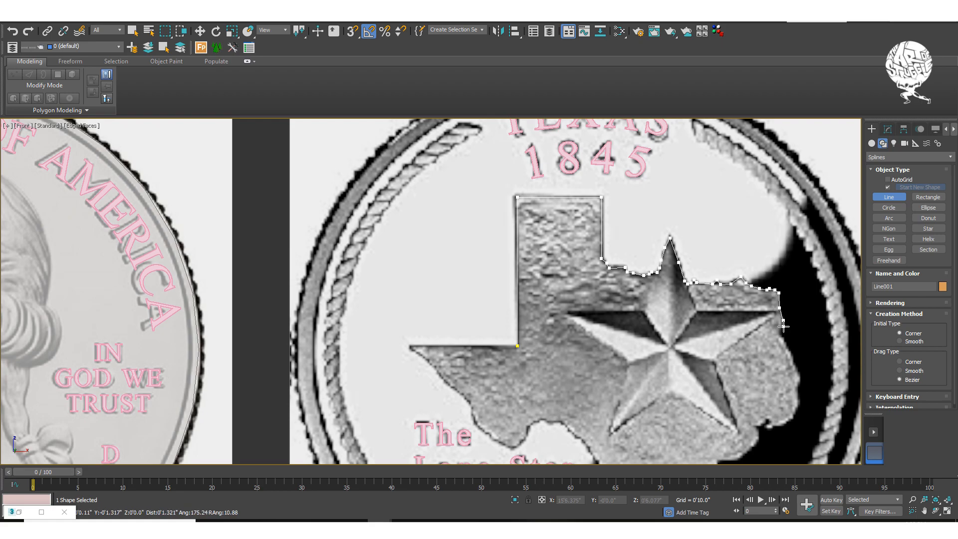
pyautogui.click(783, 326)
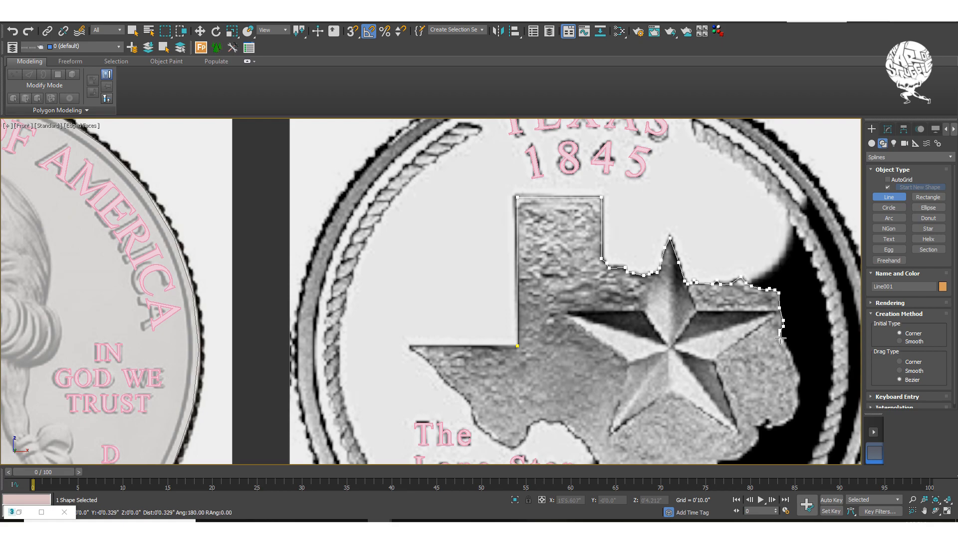
pyautogui.click(789, 351)
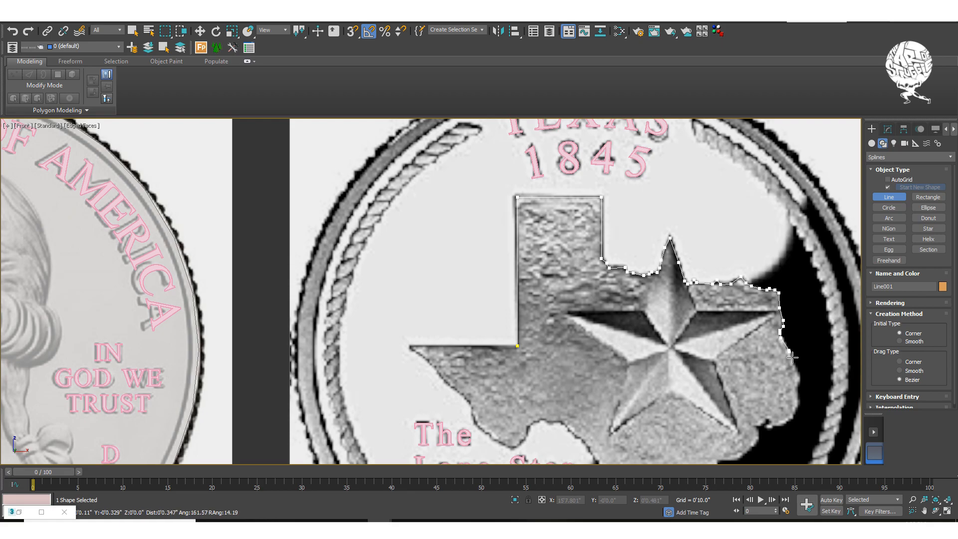
pyautogui.click(796, 367)
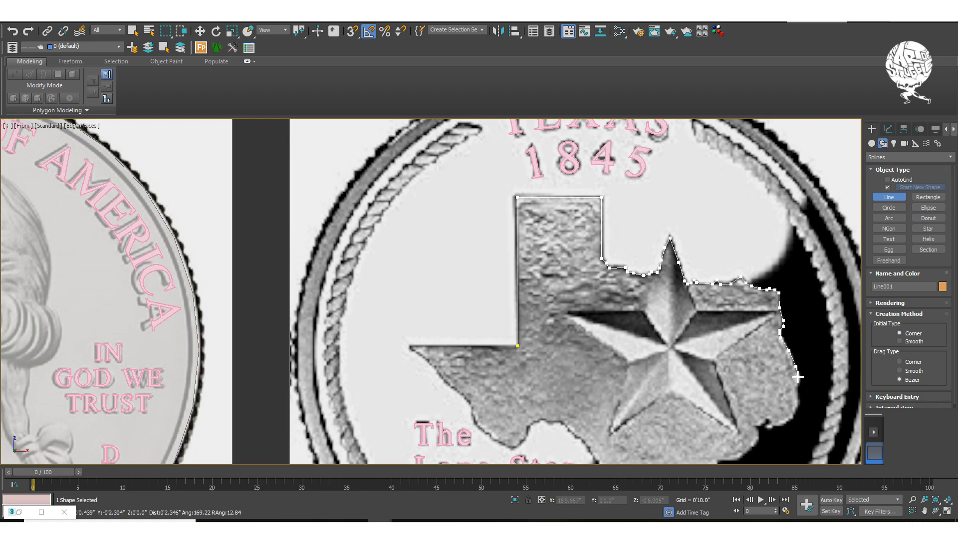
pyautogui.click(798, 378)
pyautogui.click(795, 387)
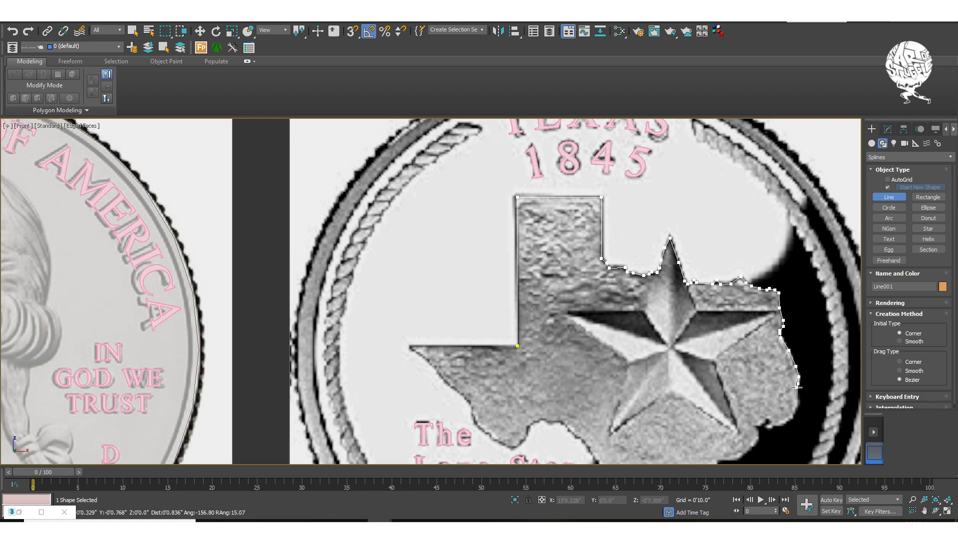
pyautogui.click(797, 401)
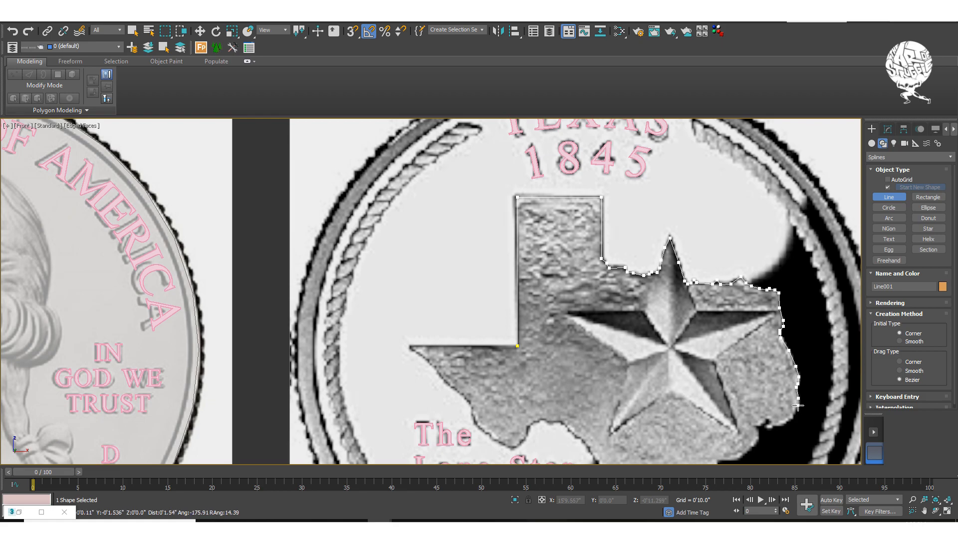
# - Trace the rounded southeastern corner and the small bay notch at the start of the Gulf coast
pyautogui.click(793, 415)
pyautogui.click(785, 423)
pyautogui.click(771, 427)
pyautogui.click(768, 422)
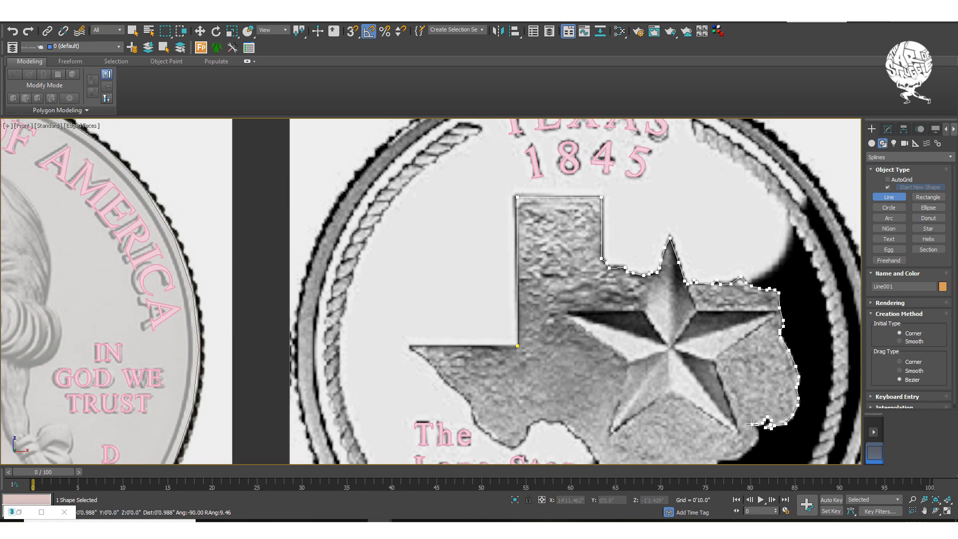
pyautogui.click(756, 428)
# - Trace the stepped Gulf coastline southwest from the bay notch to the inlet above the southern tip
pyautogui.scroll(-3, 757, 438)
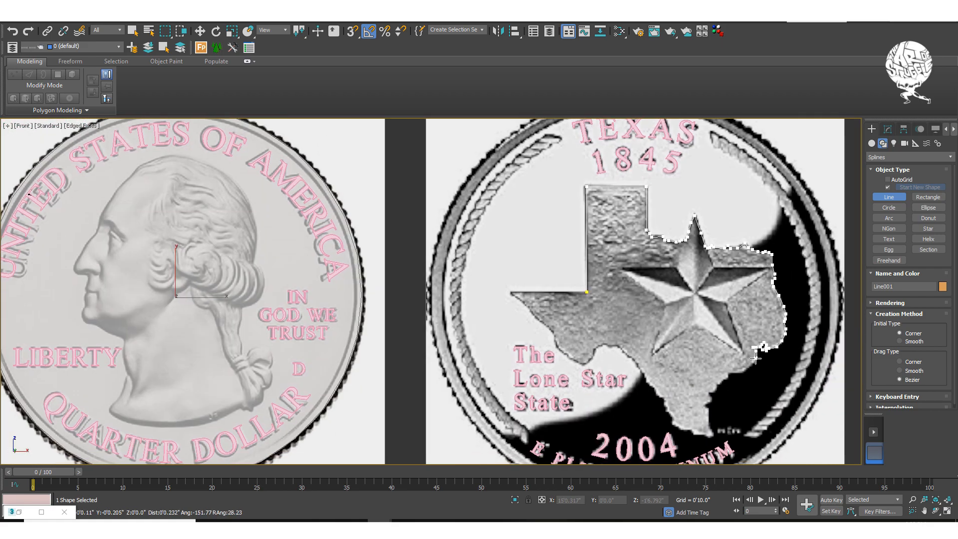
pyautogui.scroll(5, 753, 370)
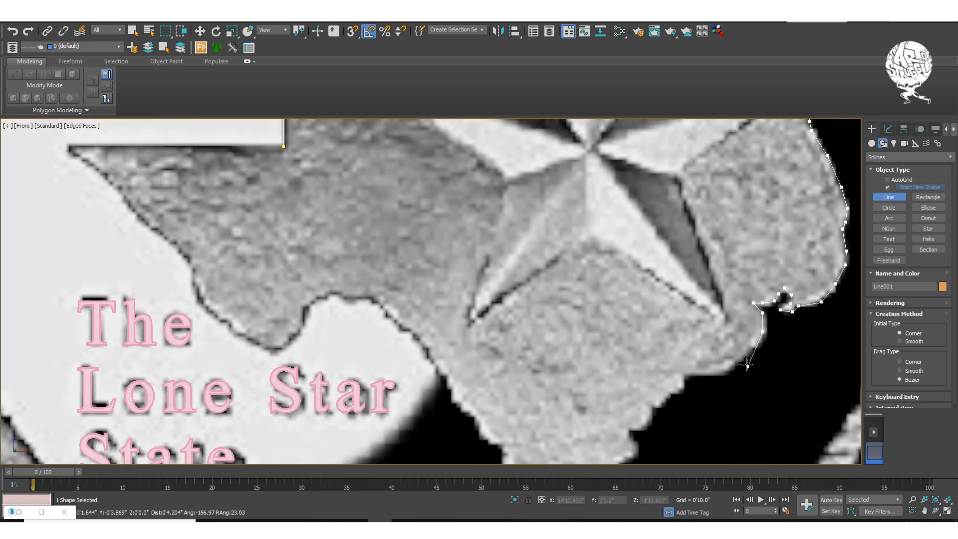
pyautogui.click(758, 343)
pyautogui.click(736, 362)
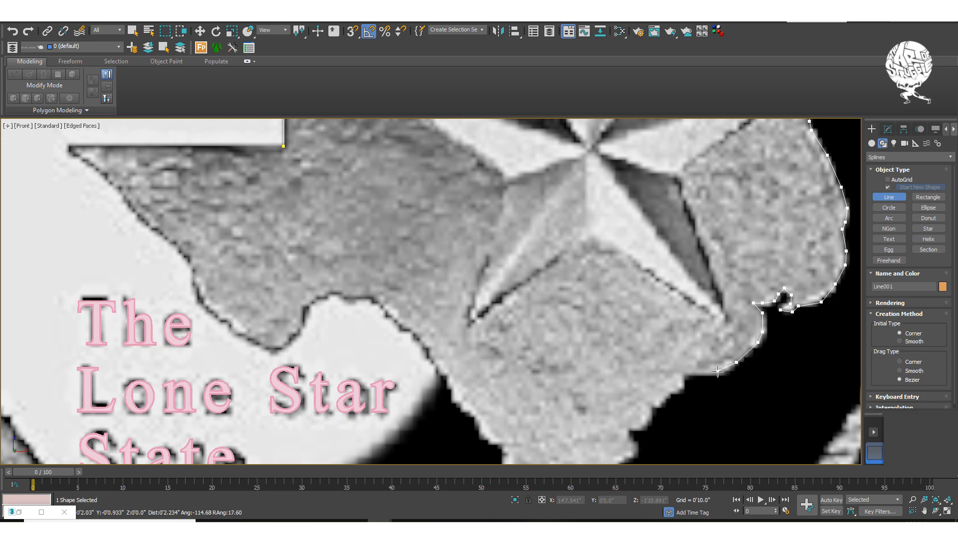
pyautogui.click(719, 373)
pyautogui.click(685, 373)
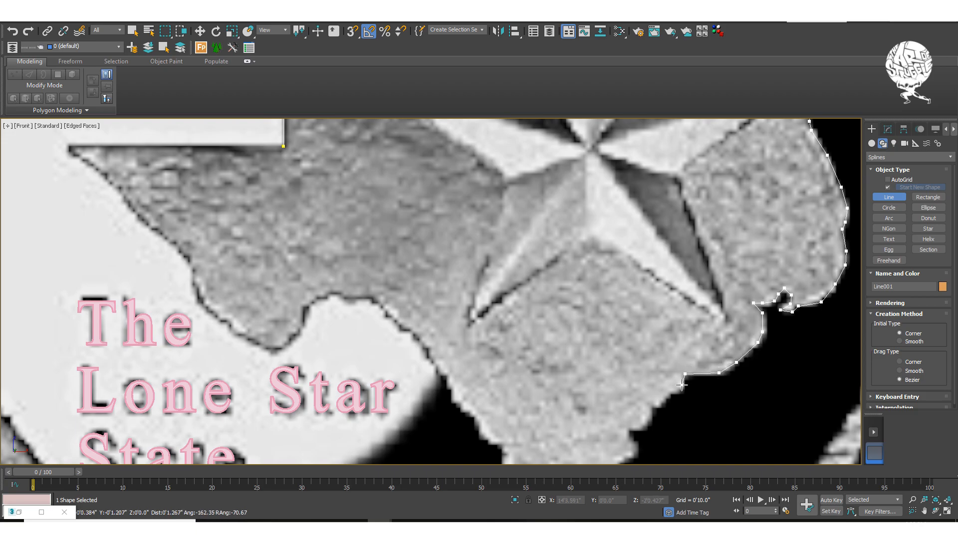
pyautogui.click(671, 396)
pyautogui.click(657, 405)
pyautogui.click(649, 411)
pyautogui.click(645, 425)
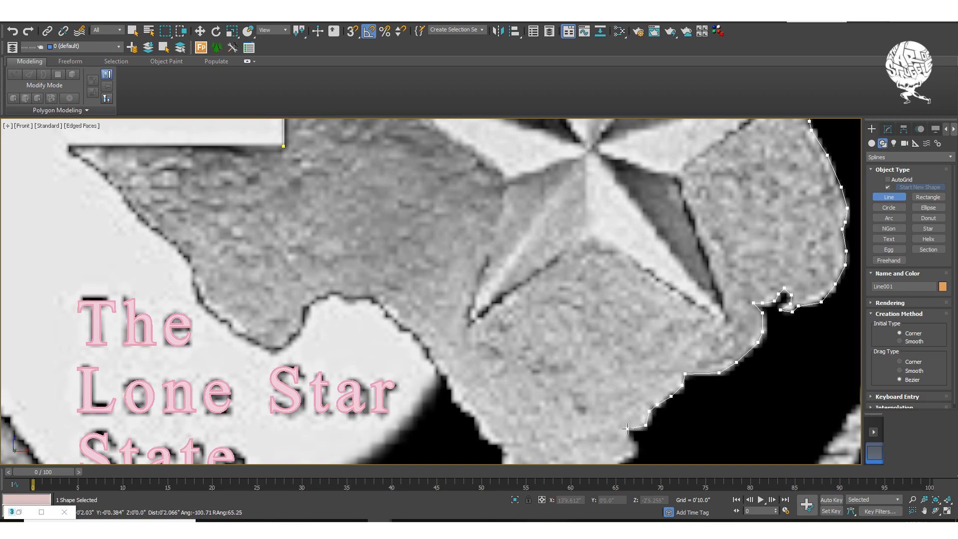
pyautogui.click(628, 429)
# - Continue the outline around the small coastal bump and down the lower coast, stopping just above the southern tip
pyautogui.scroll(-3, 627, 429)
pyautogui.scroll(3, 642, 334)
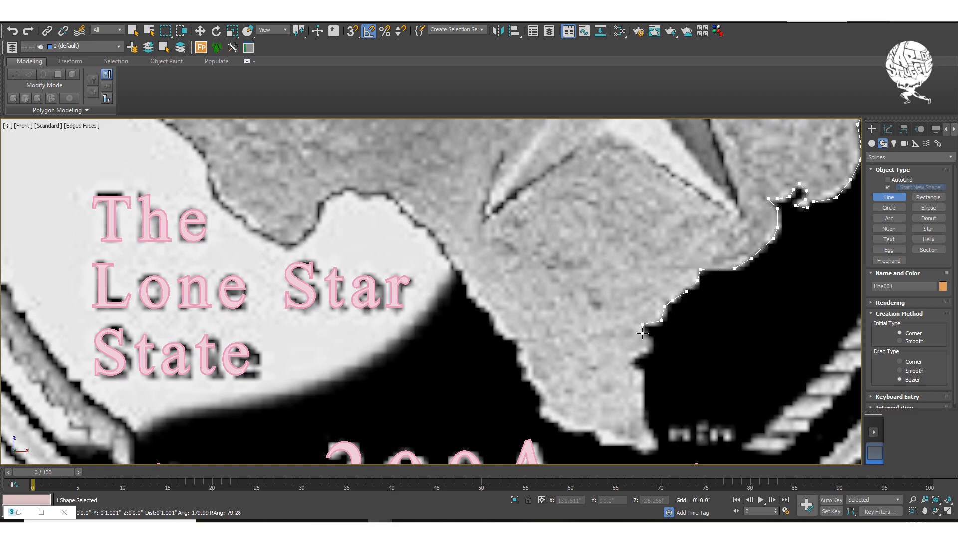
pyautogui.click(644, 332)
pyautogui.click(652, 341)
pyautogui.click(649, 349)
pyautogui.click(639, 355)
pyautogui.click(628, 358)
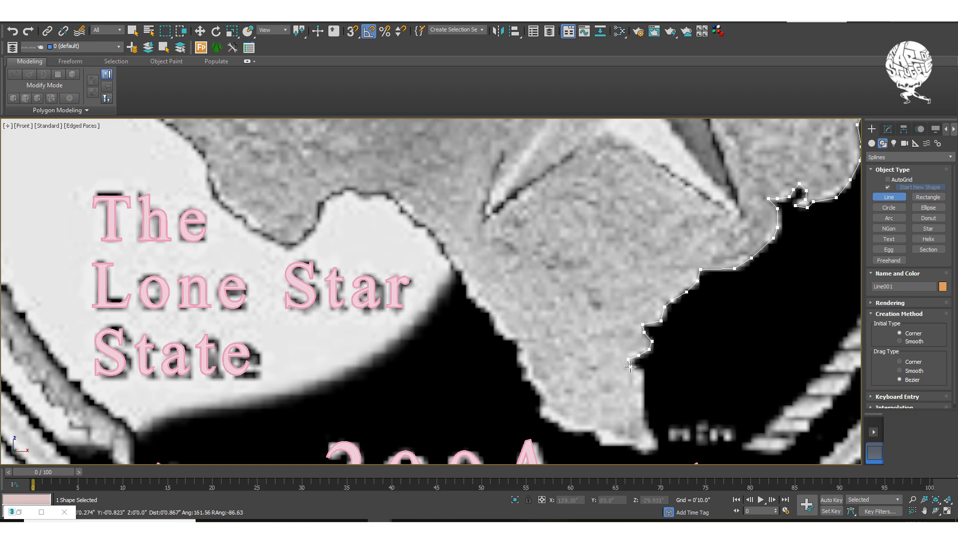
pyautogui.click(635, 370)
pyautogui.click(643, 388)
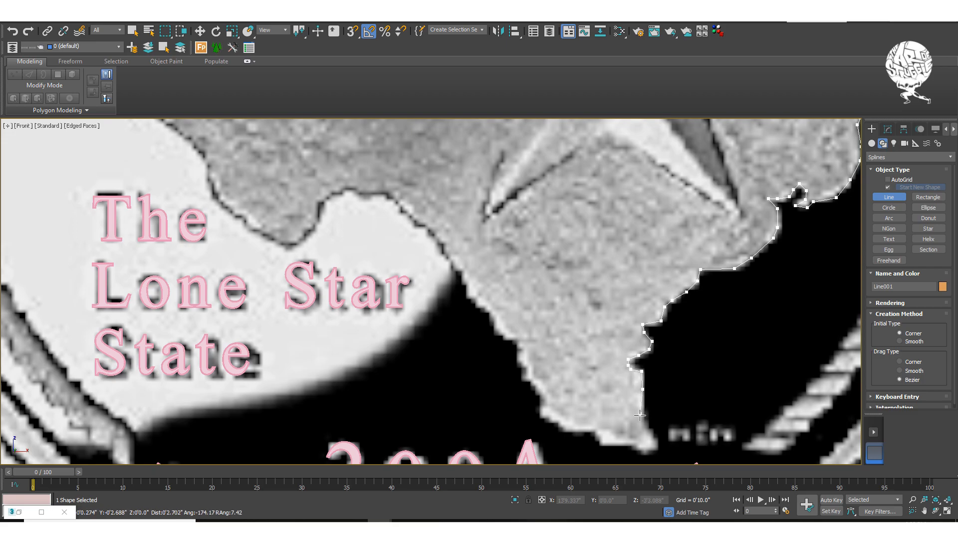
pyautogui.click(642, 421)
pyautogui.click(646, 427)
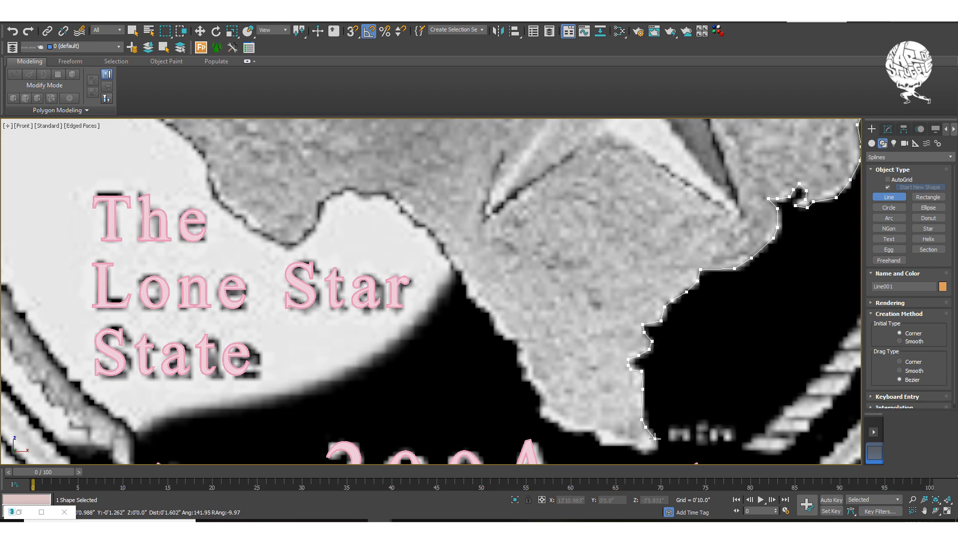
# - Trace the outline around the state's southern tip and northwest up the start of the Rio Grande border
pyautogui.click(654, 437)
pyautogui.click(653, 448)
pyautogui.click(633, 443)
pyautogui.click(605, 441)
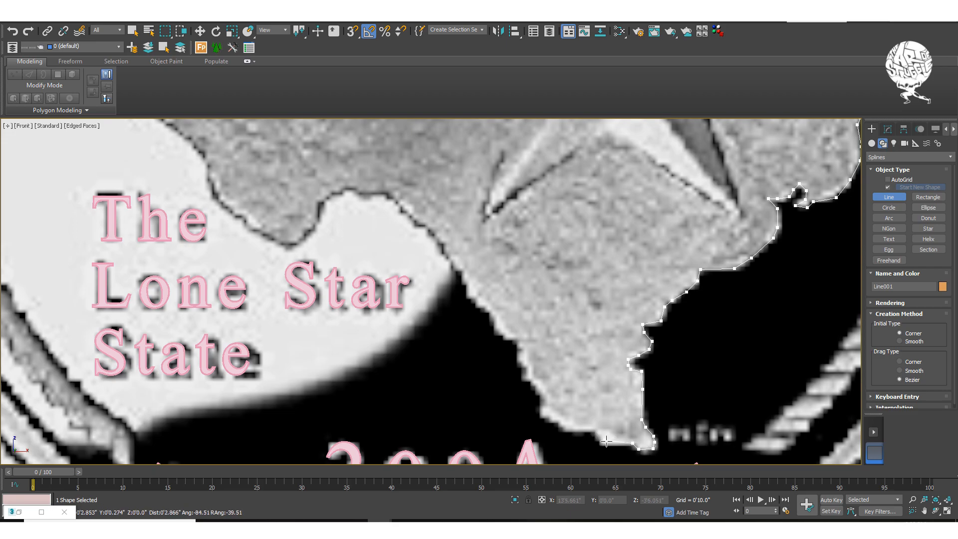
pyautogui.click(595, 429)
pyautogui.click(564, 427)
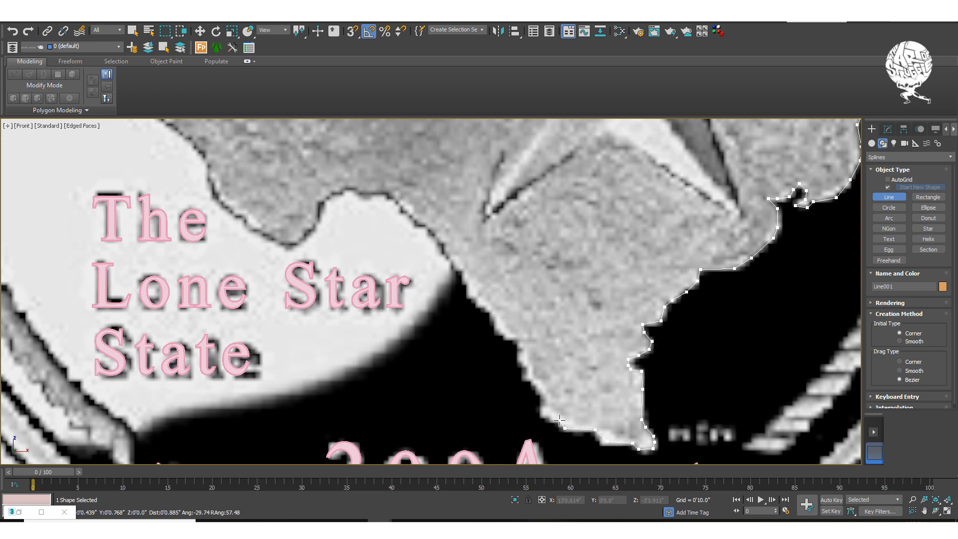
pyautogui.click(545, 398)
pyautogui.click(536, 377)
# - Continue the outline northwest along the Rio Grande border to the crest of the hump east of Big Bend
pyautogui.moveTo(494, 309); pyautogui.dragTo(598, 360, button='middle')
pyautogui.click(609, 380)
pyautogui.click(602, 363)
pyautogui.click(592, 355)
pyautogui.click(582, 346)
pyautogui.click(576, 330)
pyautogui.click(566, 310)
pyautogui.click(544, 280)
pyautogui.click(512, 255)
pyautogui.click(498, 243)
pyautogui.click(464, 235)
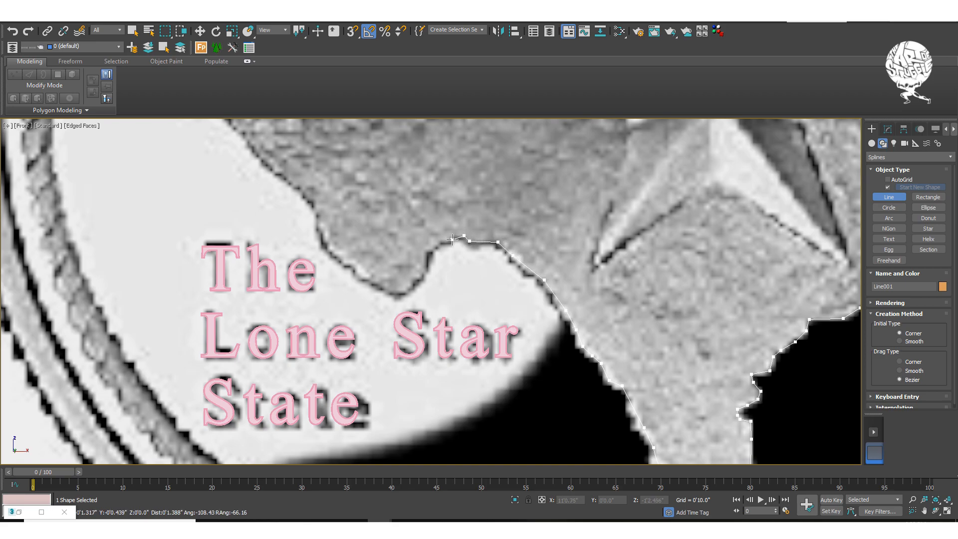
# - Trace down from the hump and around the low point of the Big Bend curve
pyautogui.click(437, 244)
pyautogui.click(428, 248)
pyautogui.click(427, 264)
pyautogui.click(423, 274)
pyautogui.click(407, 288)
pyautogui.click(399, 293)
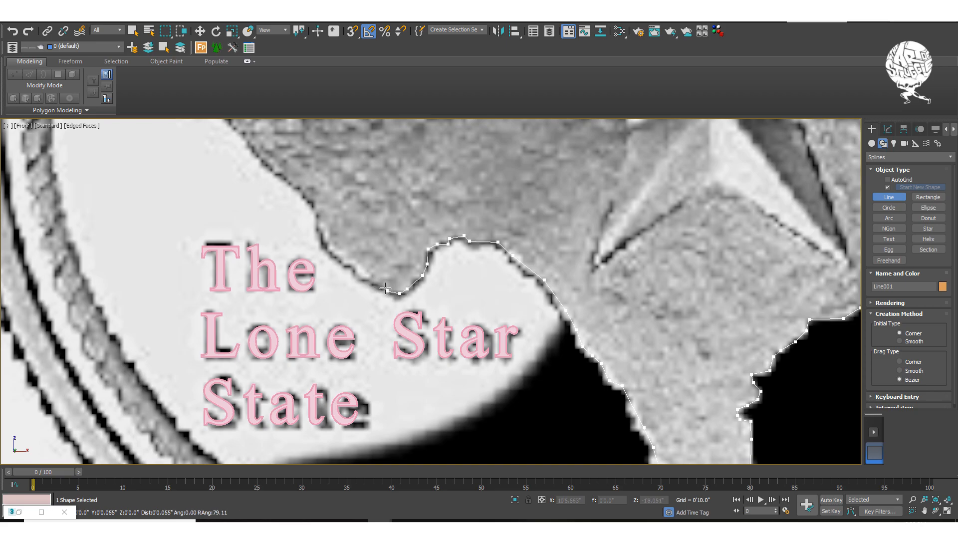
pyautogui.click(376, 283)
pyautogui.click(356, 277)
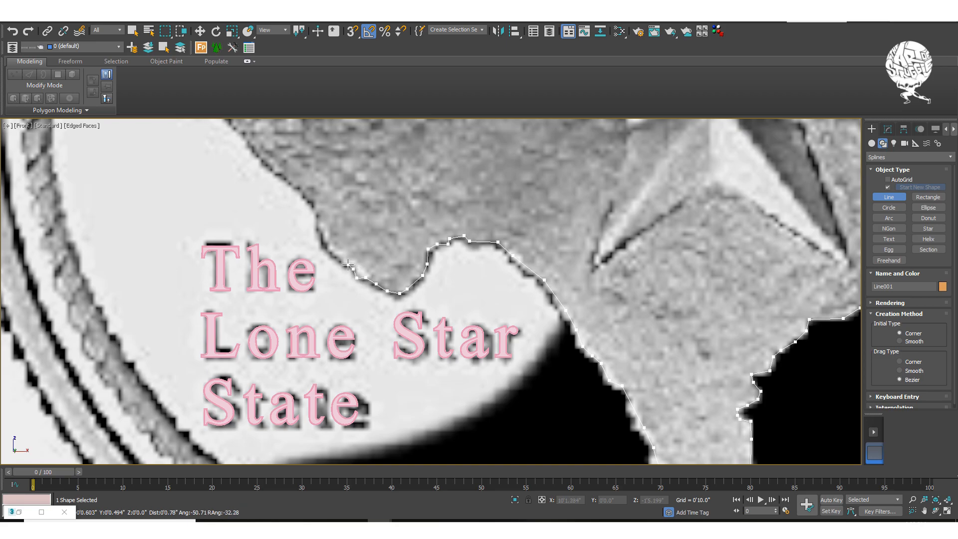
# - Trace the southwestern border from the western side of Big Bend northwest, about halfway to the state's western tip
pyautogui.click(338, 260)
pyautogui.click(325, 244)
pyautogui.click(321, 234)
pyautogui.click(318, 230)
pyautogui.click(318, 211)
pyautogui.scroll(2, 318, 211)
pyautogui.moveTo(319, 211); pyautogui.dragTo(548, 397, button='middle')
pyautogui.click(534, 373)
pyautogui.click(506, 349)
pyautogui.click(476, 325)
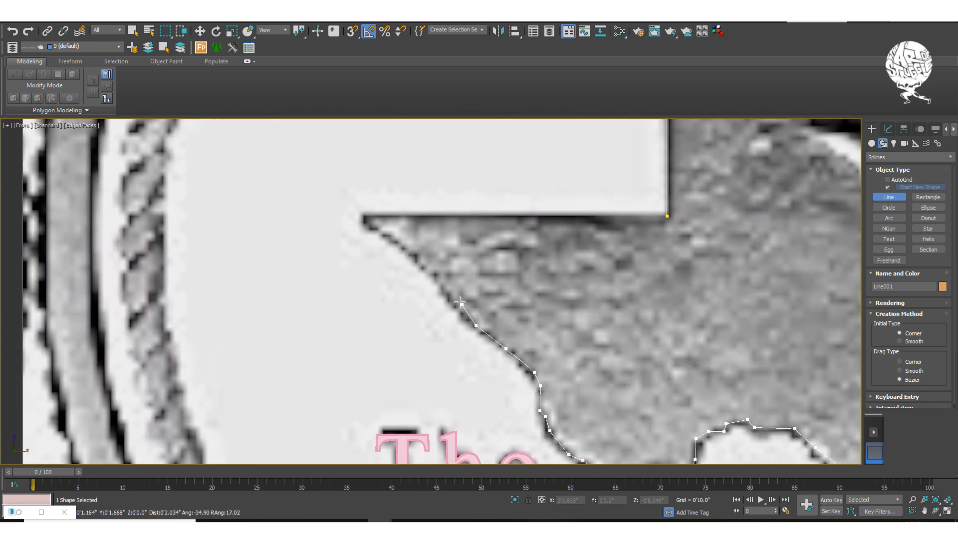
# - Finish the border up to the western tip, run the straight edge east to the starting vertex, and close the spline
pyautogui.click(445, 291)
pyautogui.click(428, 268)
pyautogui.click(410, 249)
pyautogui.click(386, 233)
pyautogui.click(369, 223)
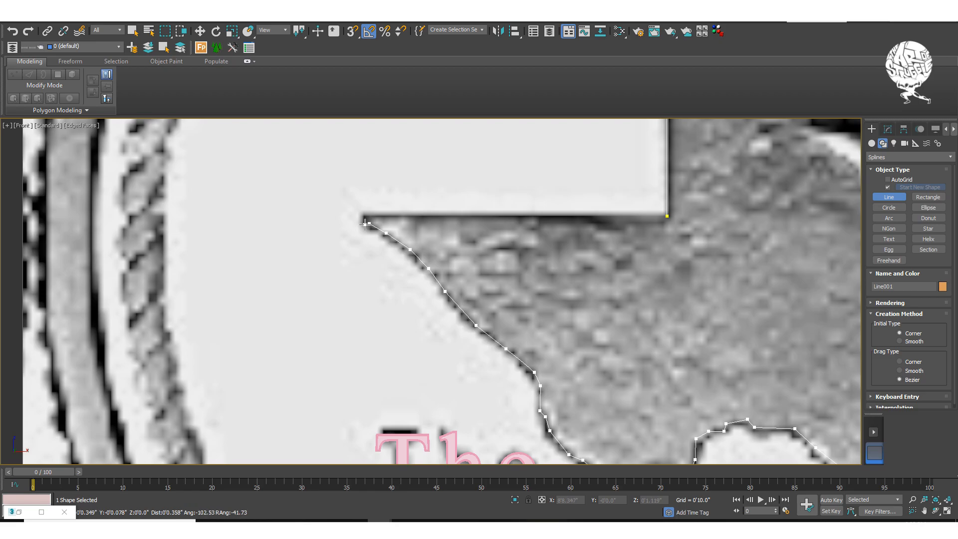
pyautogui.click(365, 216)
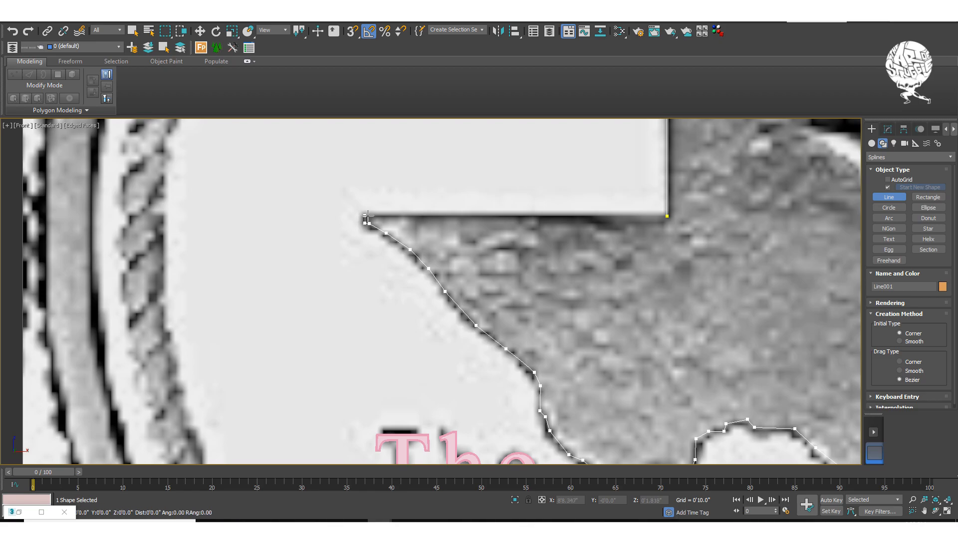
pyautogui.click(667, 216)
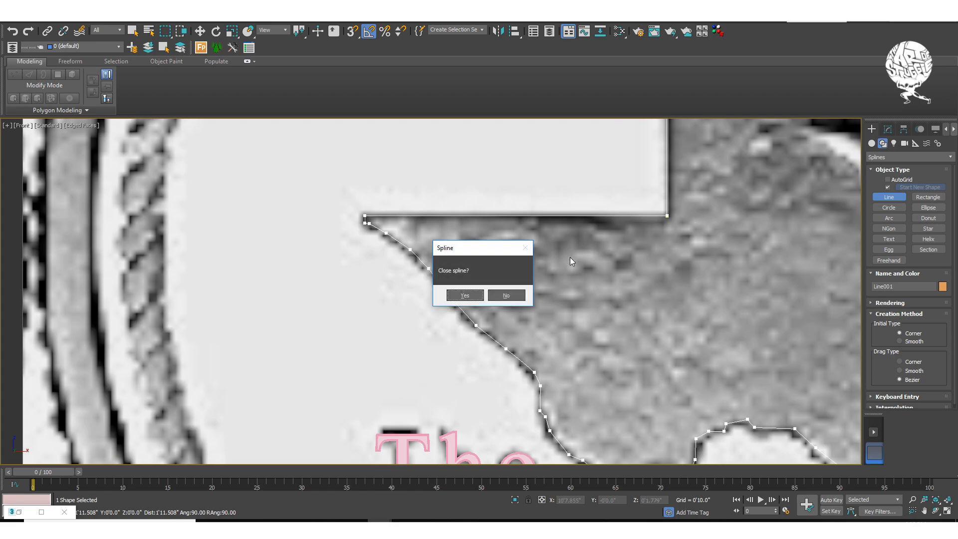
pyautogui.click(465, 296)
# - Add an Edit Poly modifier to the closed Texas outline and switch to vertex editing
pyautogui.scroll(-5, 628, 268)
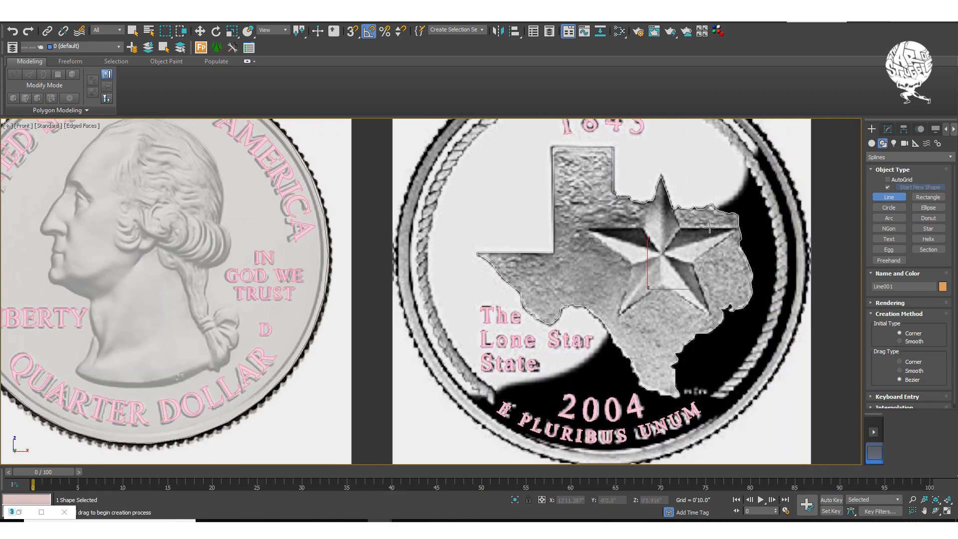
pyautogui.click(888, 130)
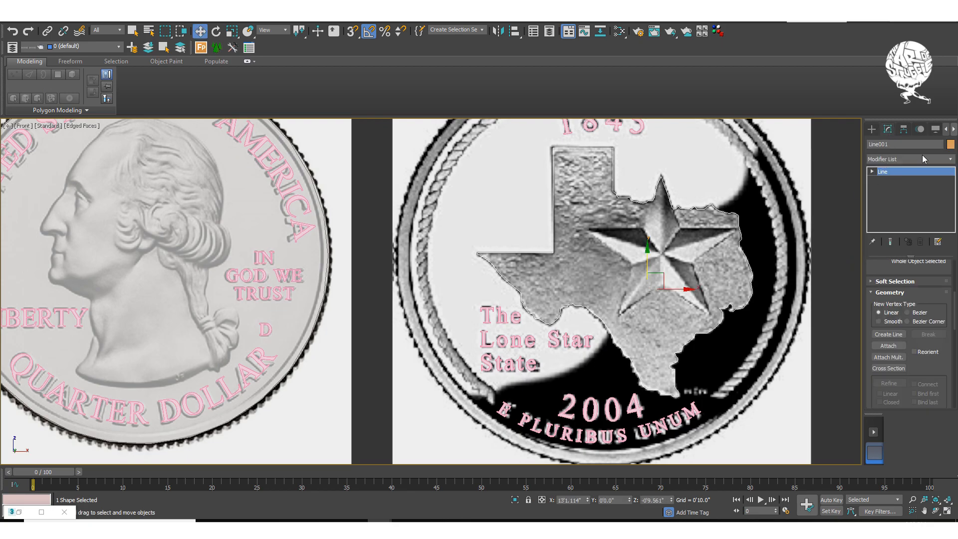
pyautogui.click(923, 161)
pyautogui.press('e')
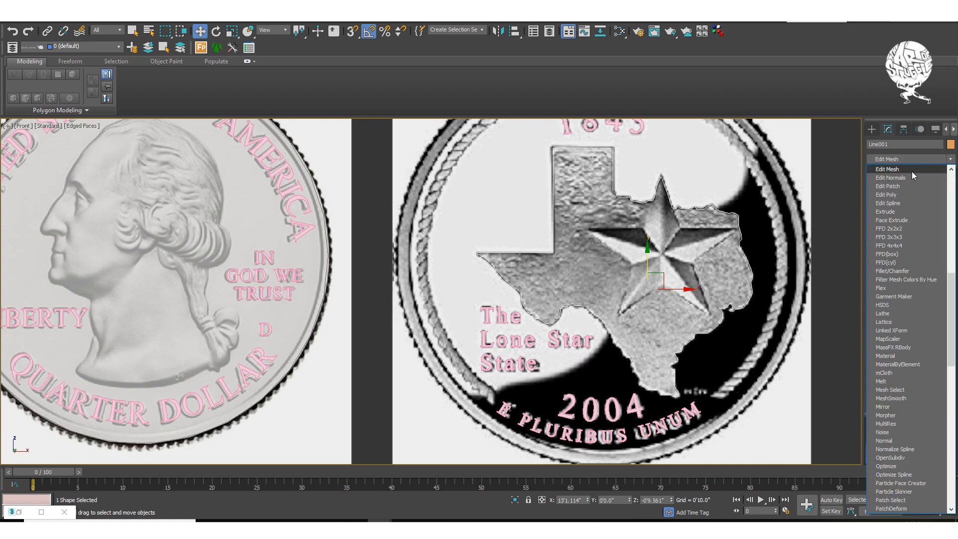
pyautogui.click(896, 195)
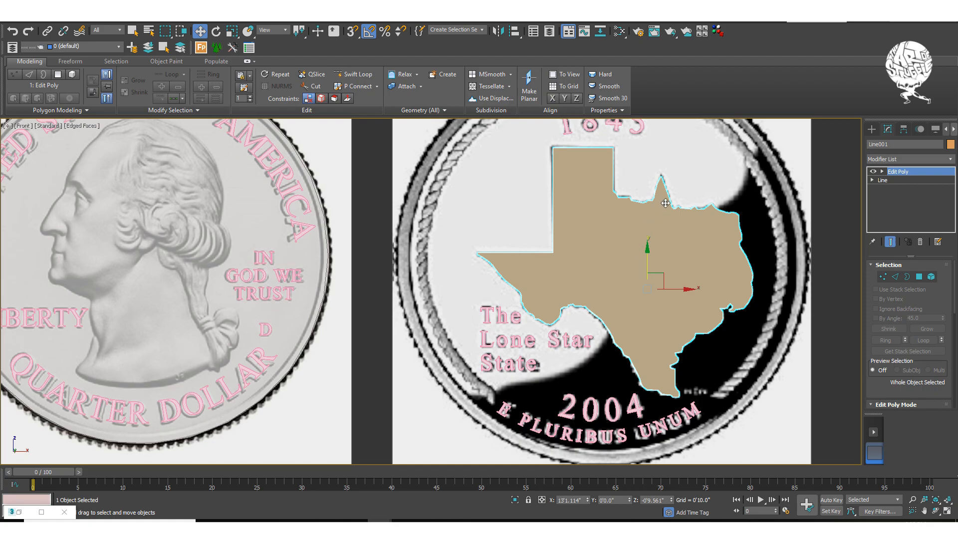
pyautogui.scroll(10, 663, 190)
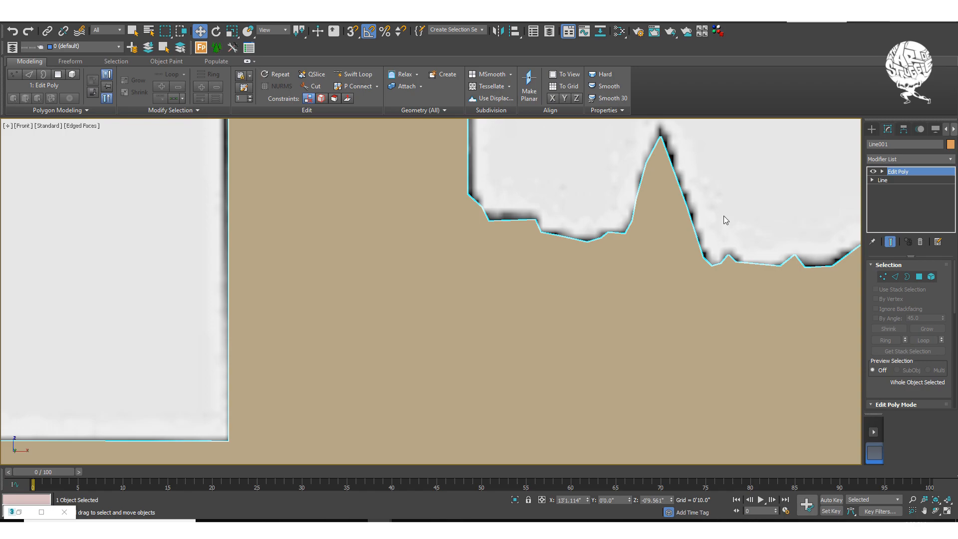
pyautogui.click(883, 277)
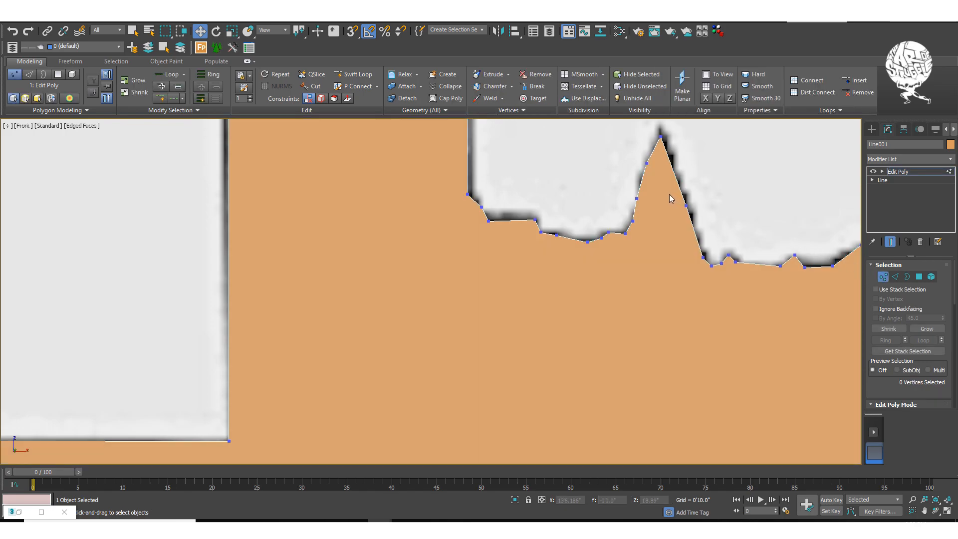
# - Remove the vertices that trace the star's upper point from the outline, keeping the polygon face
pyautogui.moveTo(662, 142); pyautogui.dragTo(677, 151)
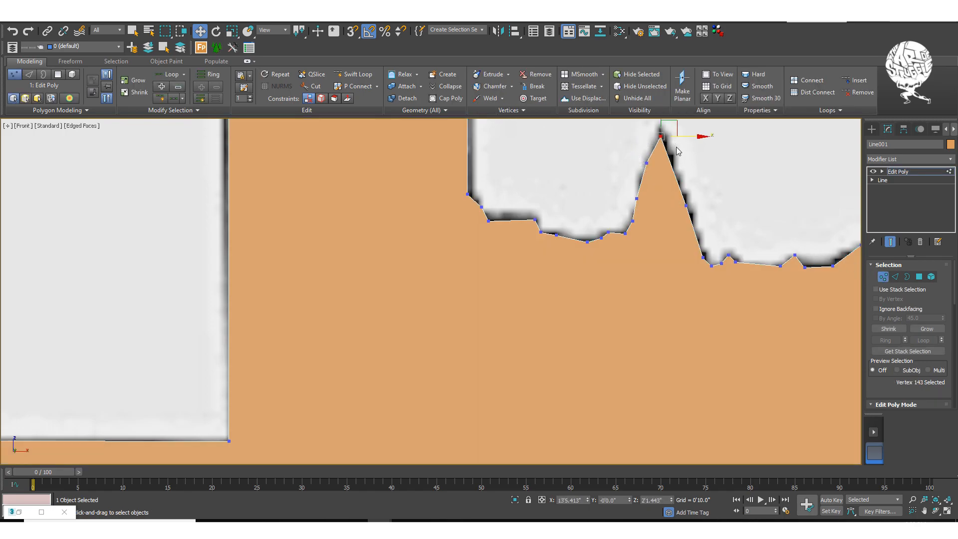
pyautogui.press('Delete')
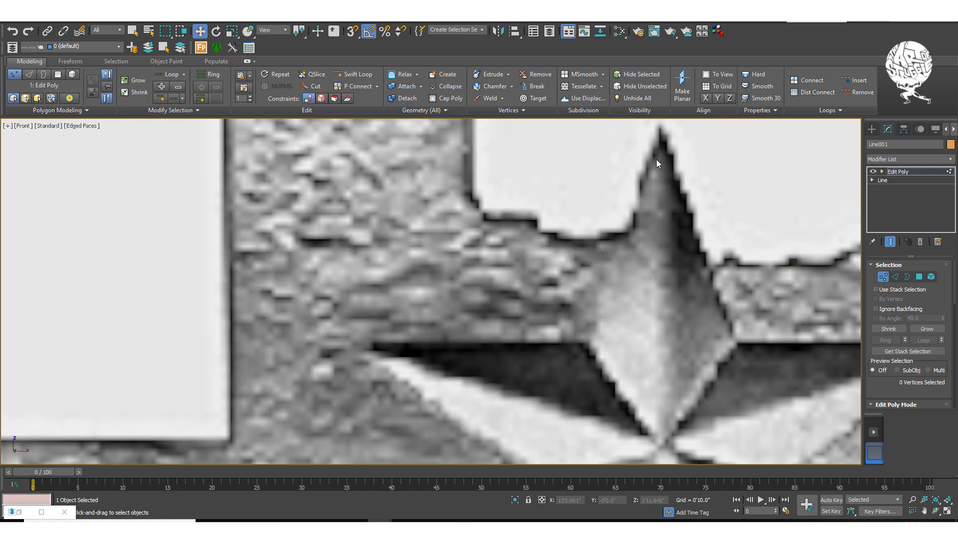
pyautogui.hotkey('ctrl', 'z')
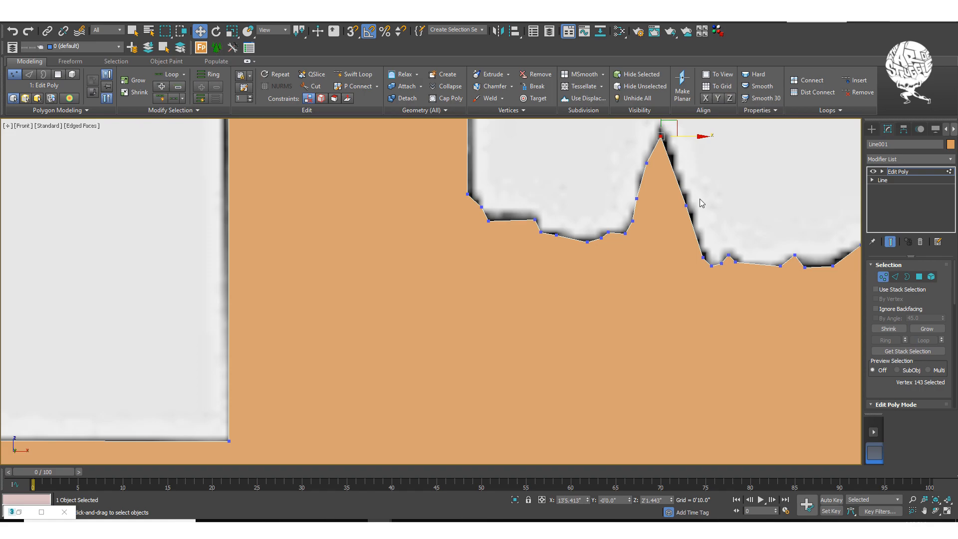
pyautogui.press('BackSpace')
pyautogui.click(647, 163)
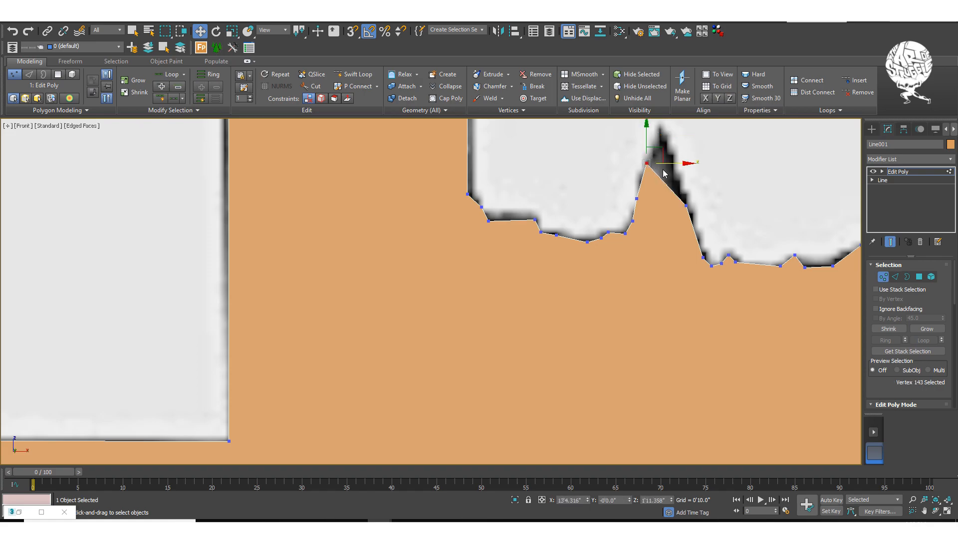
pyautogui.press('BackSpace')
pyautogui.moveTo(622, 190); pyautogui.dragTo(705, 214)
pyautogui.press('BackSpace')
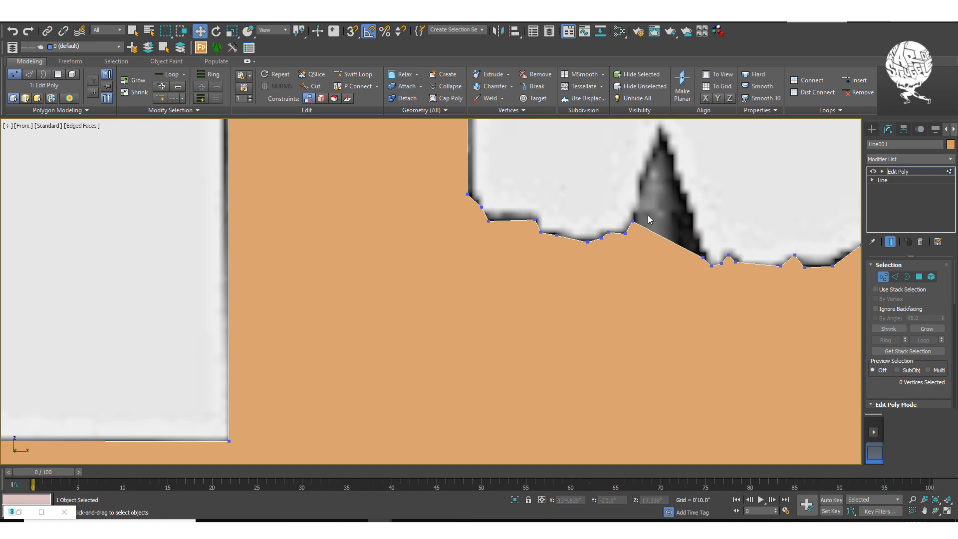
# - Move the vertex at the western side of the removed star point into the gap to even out the northern border
pyautogui.moveTo(644, 225); pyautogui.dragTo(676, 231)
pyautogui.scroll(-5, 677, 231)
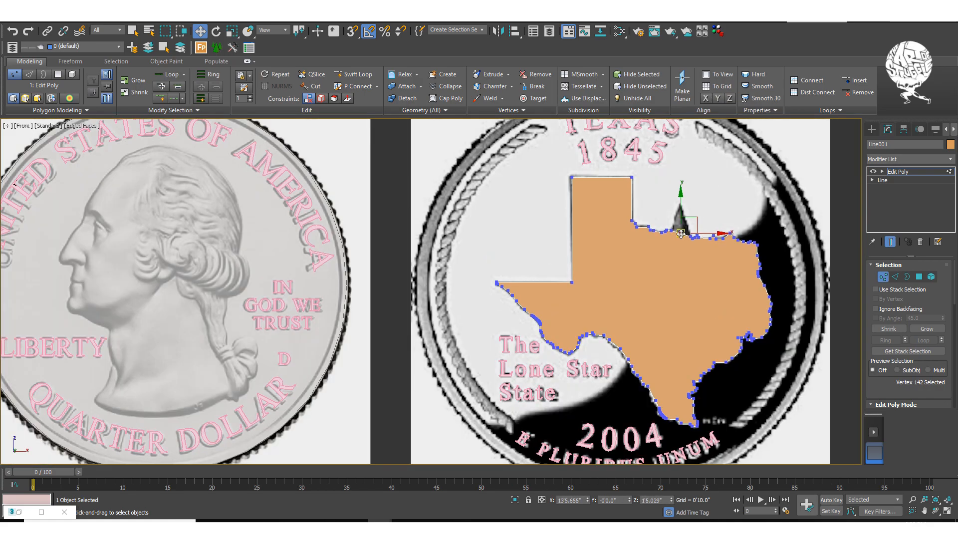
pyautogui.scroll(5, 680, 233)
pyautogui.click(641, 213)
# - Examine the outline's vertices and borders against the coin reference
pyautogui.scroll(-5, 682, 222)
pyautogui.moveTo(672, 229); pyautogui.dragTo(665, 229, button='middle')
pyautogui.scroll(5, 590, 180)
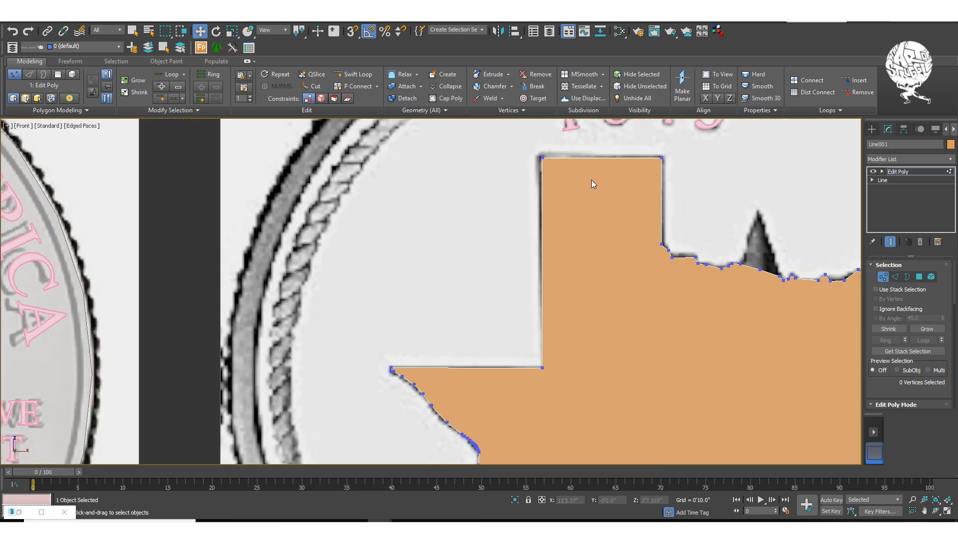
pyautogui.scroll(-5, 648, 180)
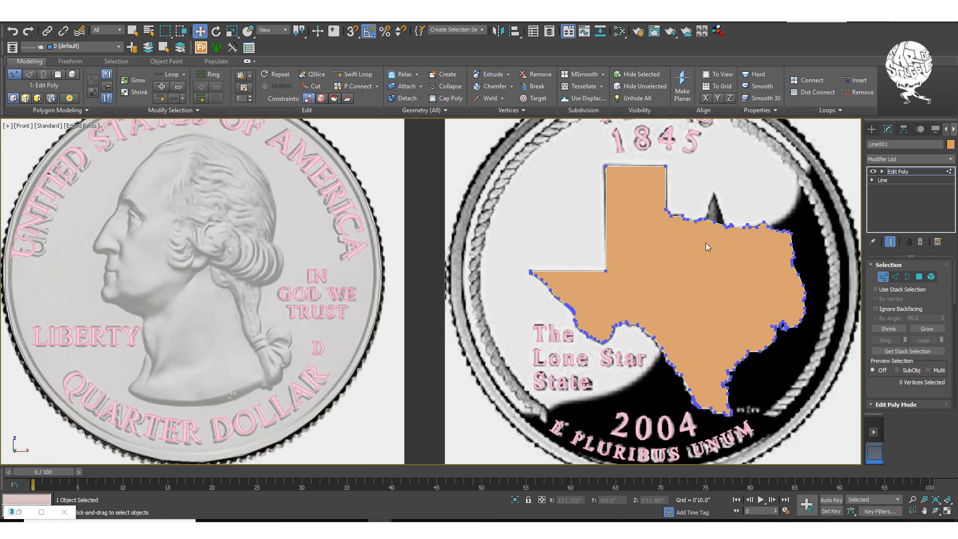
pyautogui.scroll(8, 739, 274)
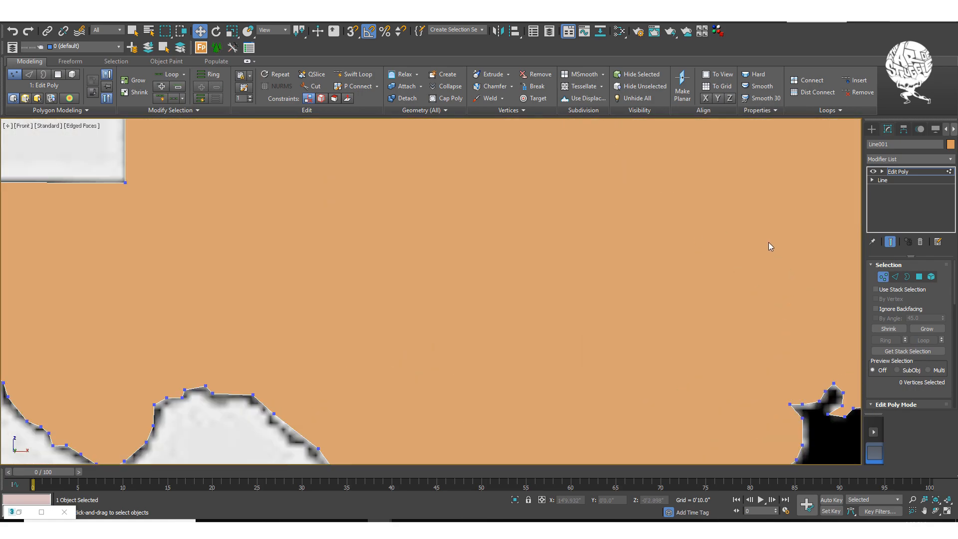
pyautogui.scroll(-3, 703, 222)
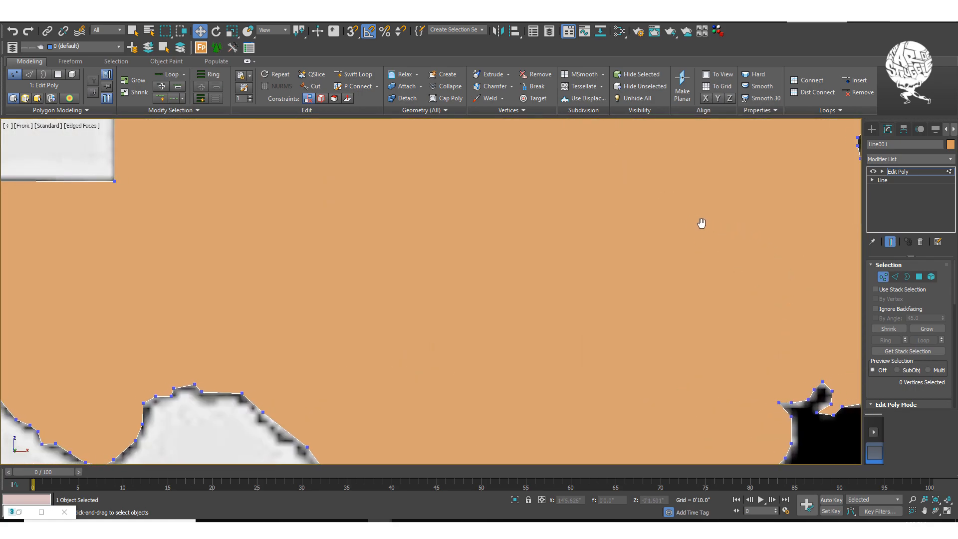
pyautogui.scroll(-2, 643, 210)
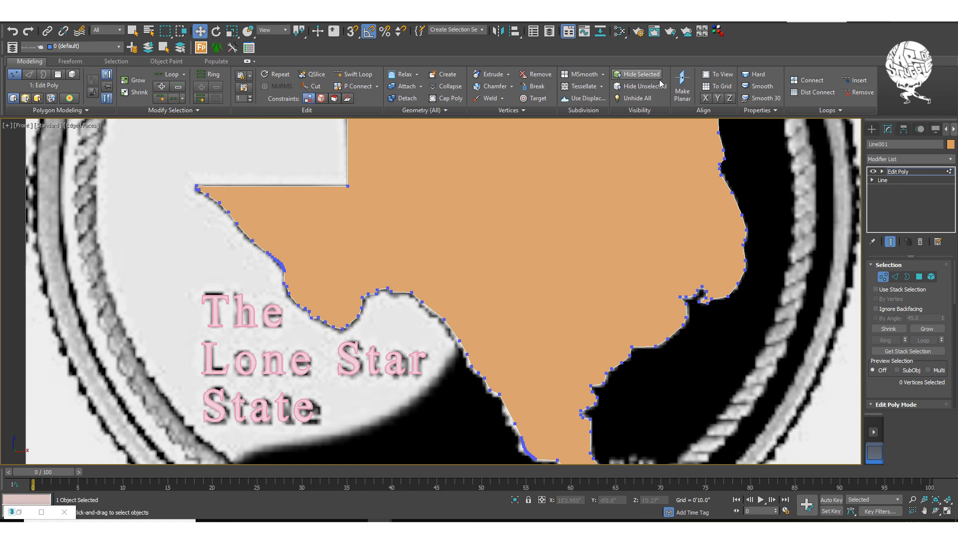
pyautogui.moveTo(617, 197); pyautogui.dragTo(630, 231, button='middle')
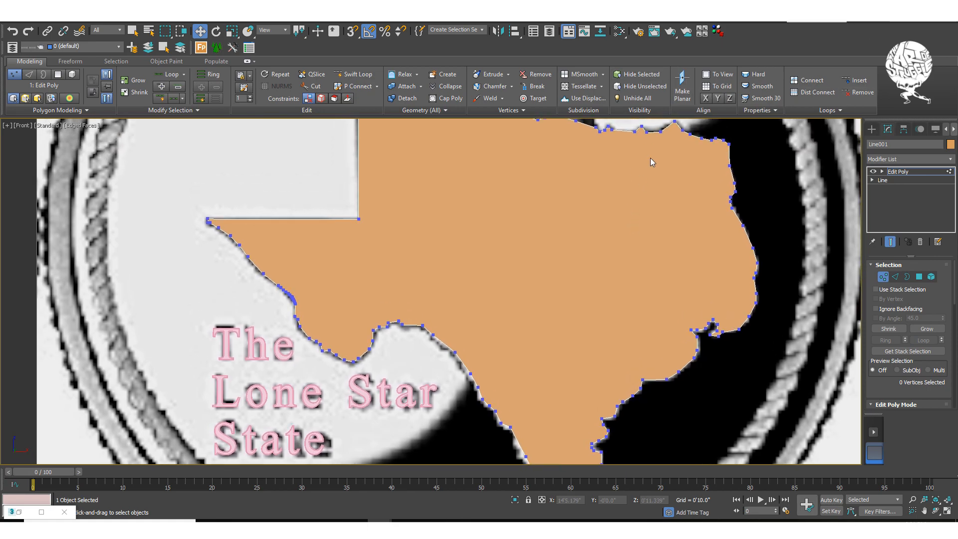
pyautogui.scroll(-8, 650, 162)
pyautogui.scroll(6, 573, 173)
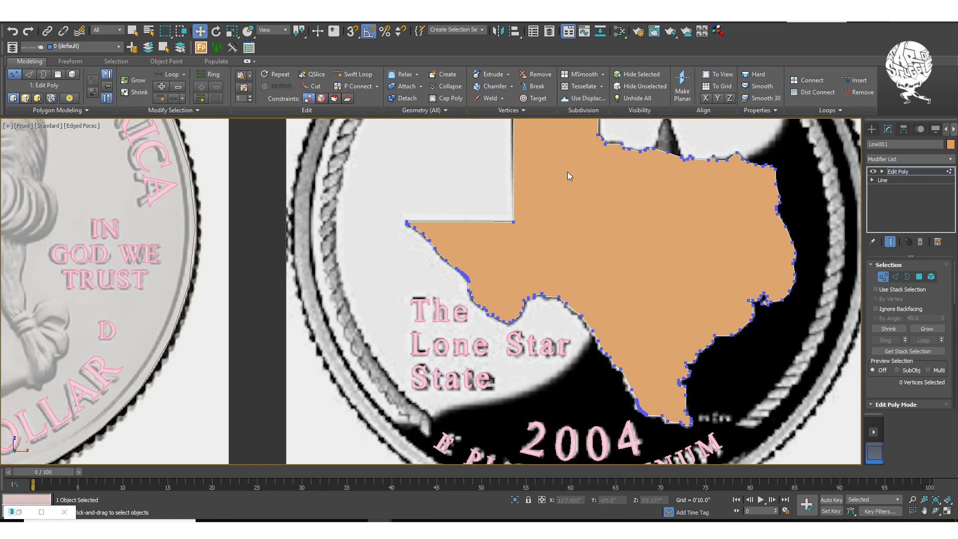
pyautogui.moveTo(599, 163); pyautogui.dragTo(617, 203, button='middle')
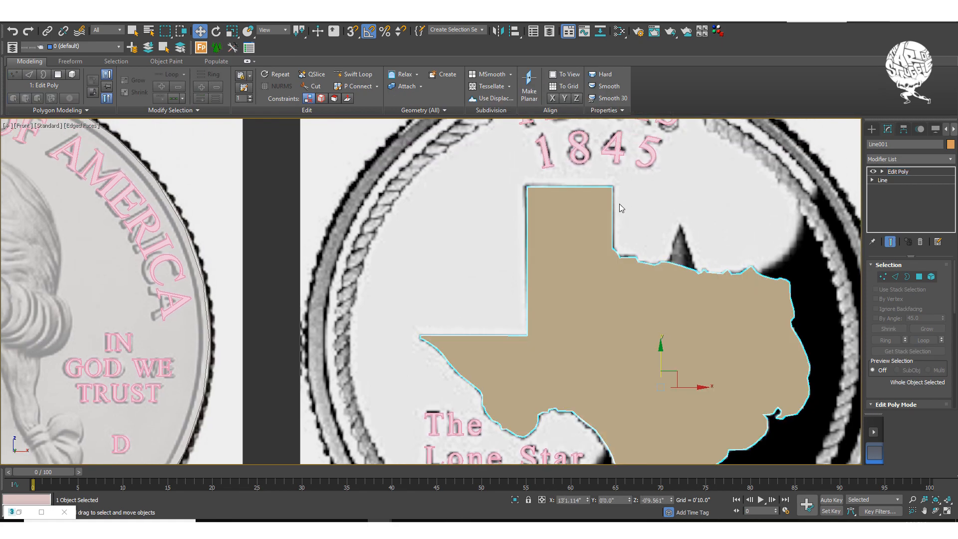
# - Straighten the panhandle's western and top edges by scaling their corner vertex pairs, and clear the selection
pyautogui.moveTo(617, 202); pyautogui.dragTo(546, 184)
pyautogui.scroll(5, 588, 189)
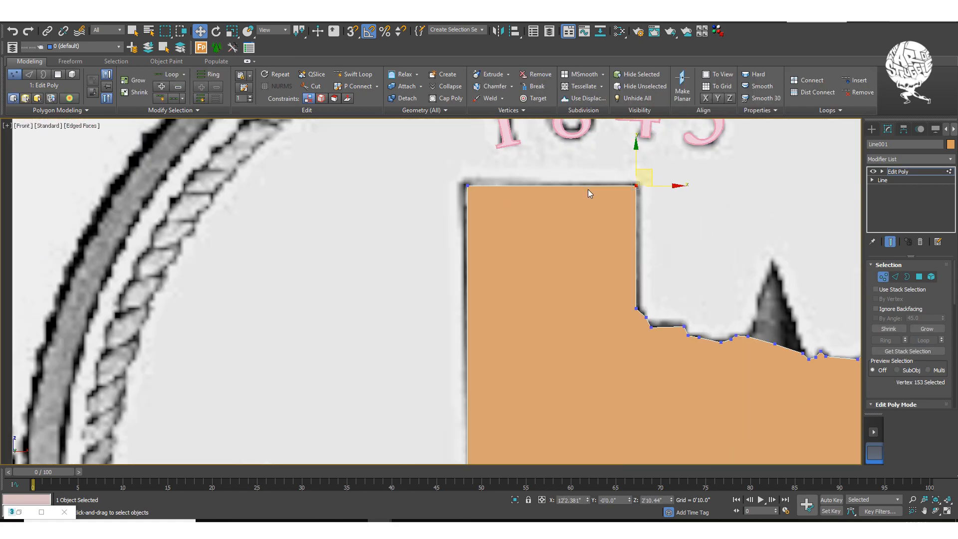
pyautogui.moveTo(587, 189); pyautogui.dragTo(605, 169, button='middle')
pyautogui.scroll(-2, 574, 169)
pyautogui.moveTo(481, 140); pyautogui.dragTo(536, 357)
pyautogui.press('r')
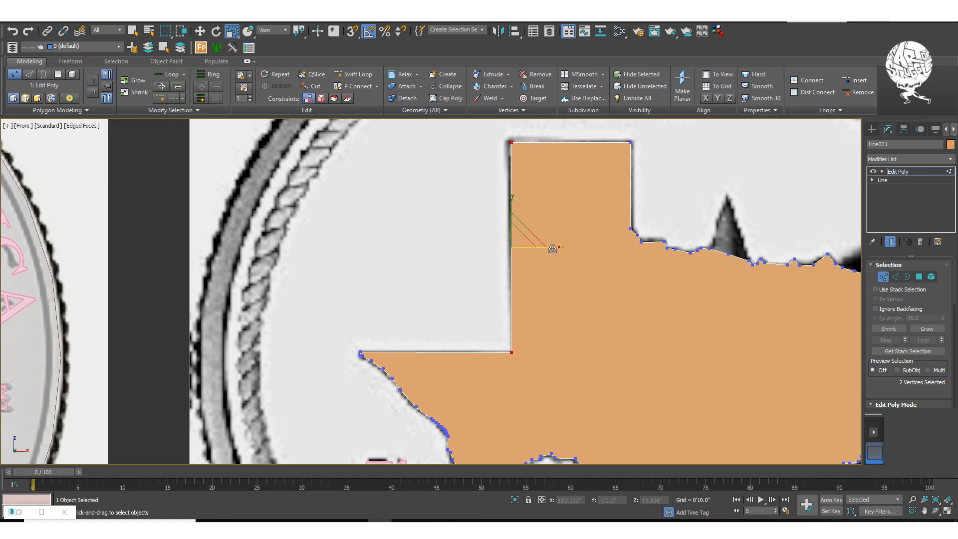
pyautogui.moveTo(653, 159); pyautogui.dragTo(508, 150)
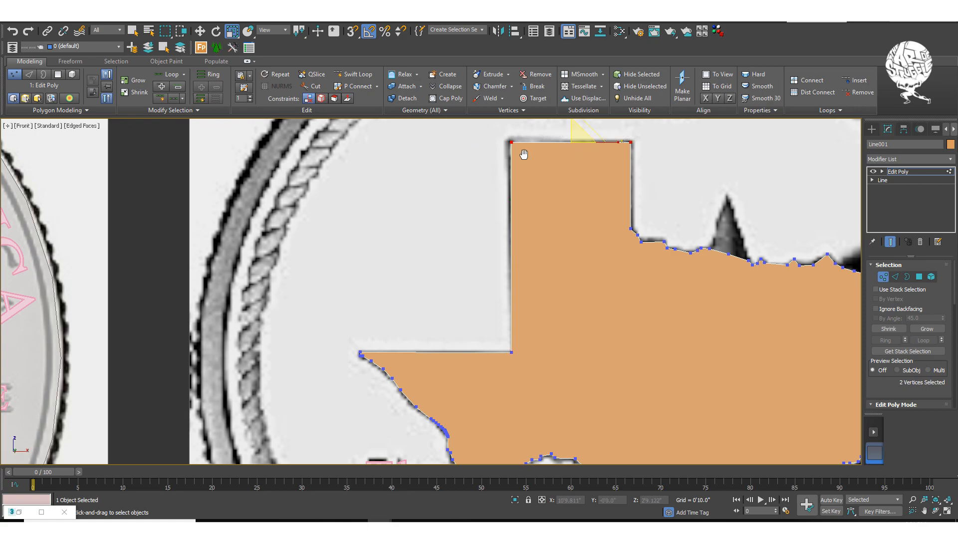
pyautogui.moveTo(565, 120); pyautogui.dragTo(565, 150, button='middle')
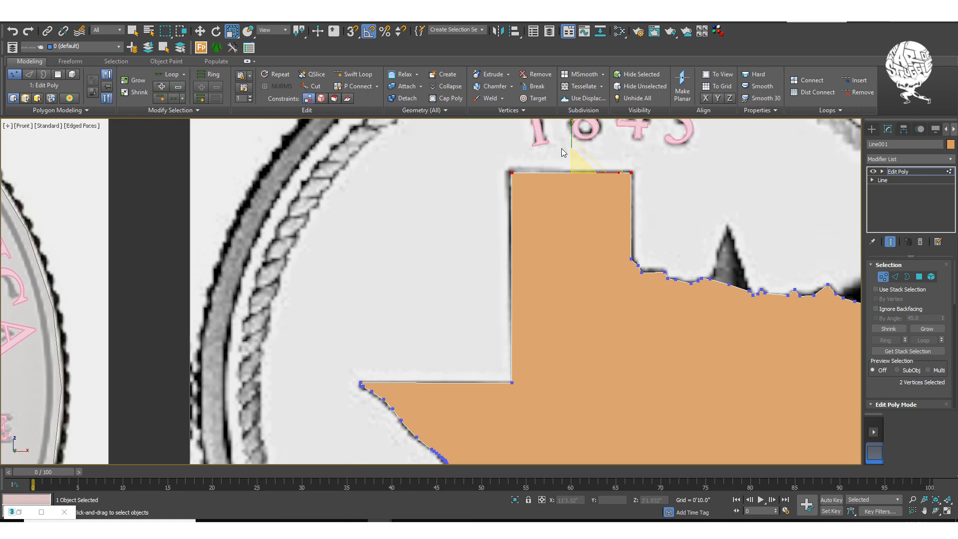
pyautogui.scroll(-4, 646, 235)
pyautogui.moveTo(657, 261); pyautogui.dragTo(579, 221, button='middle')
pyautogui.click(653, 243)
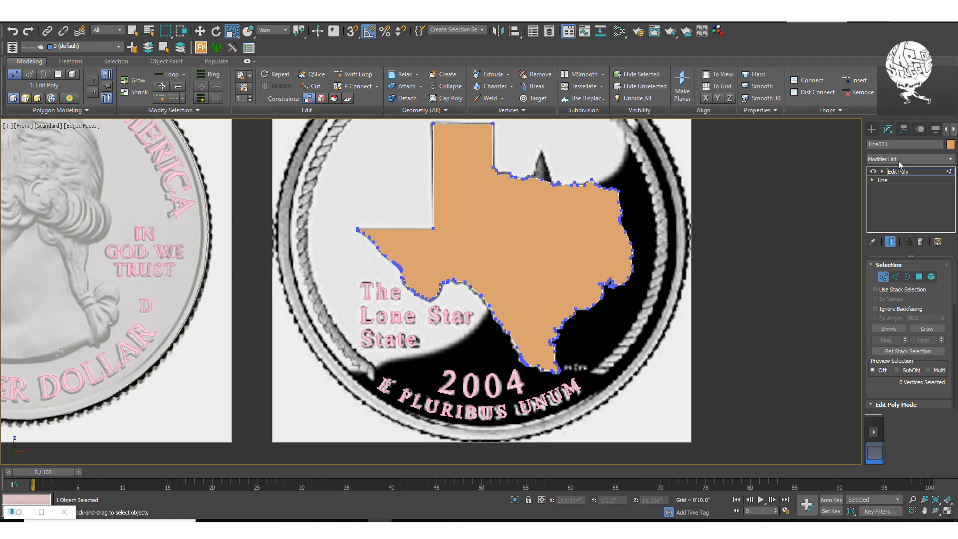
pyautogui.moveTo(494, 210); pyautogui.dragTo(564, 209, button='middle')
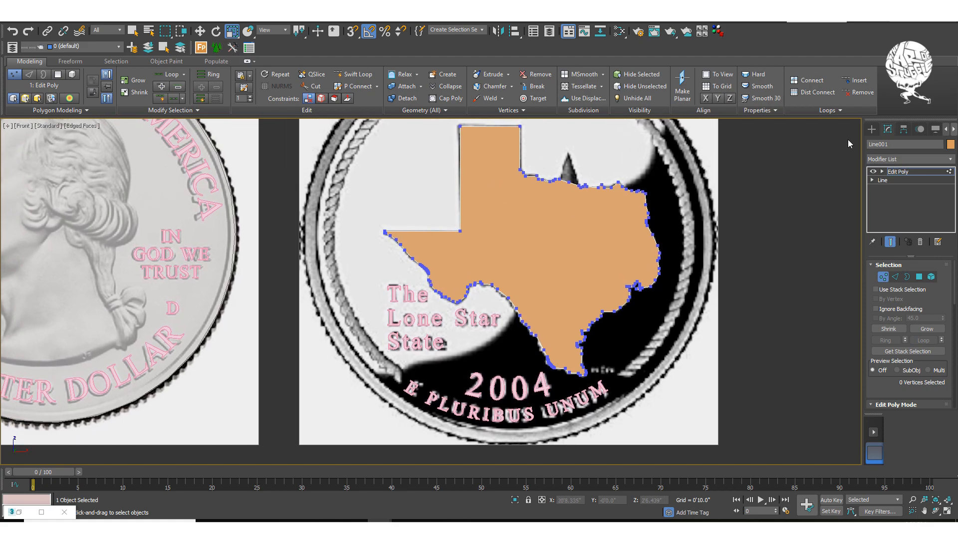
# - Leave vertex editing and hide the finished Texas shape to expose the coin reference beneath it
pyautogui.click(872, 129)
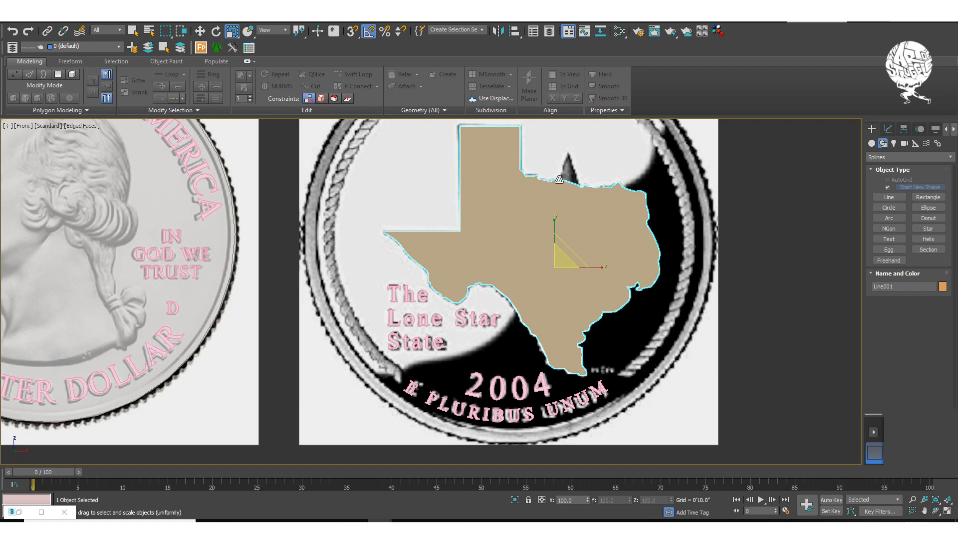
pyautogui.rightClick(559, 179)
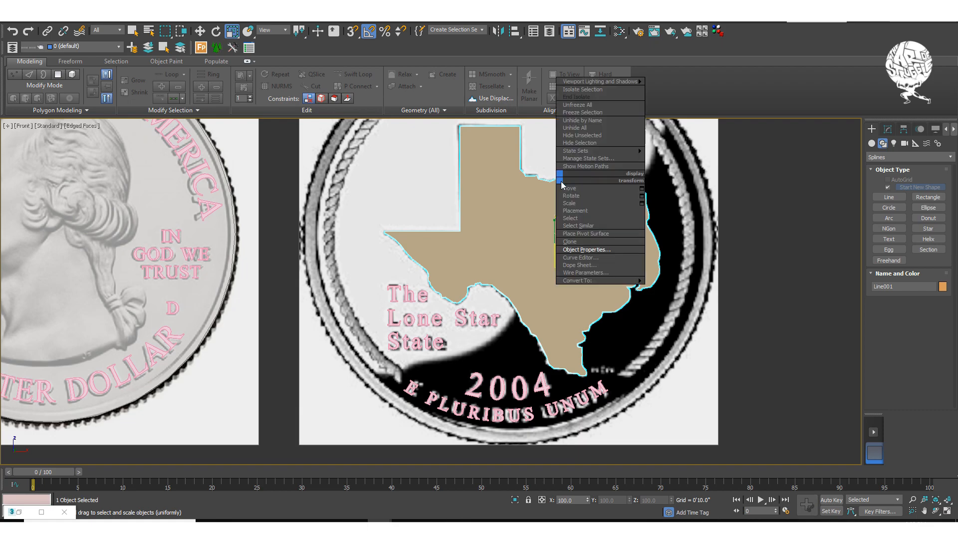
pyautogui.click(588, 144)
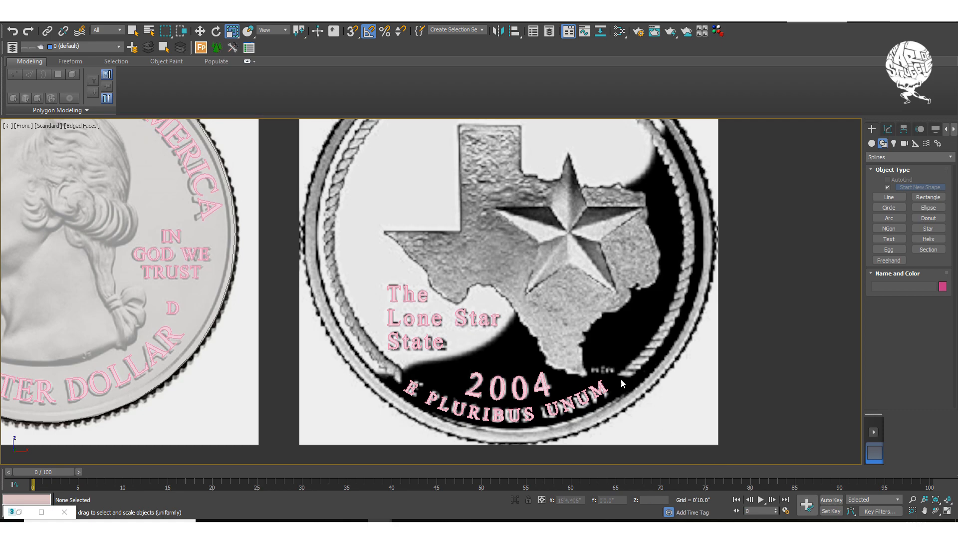
# - Create a tall, thin box about 7'2" long, 0'2.5" wide and 0'6.8" high just east of the Texas coin reference
pyautogui.moveTo(563, 279); pyautogui.dragTo(644, 352, button='middle')
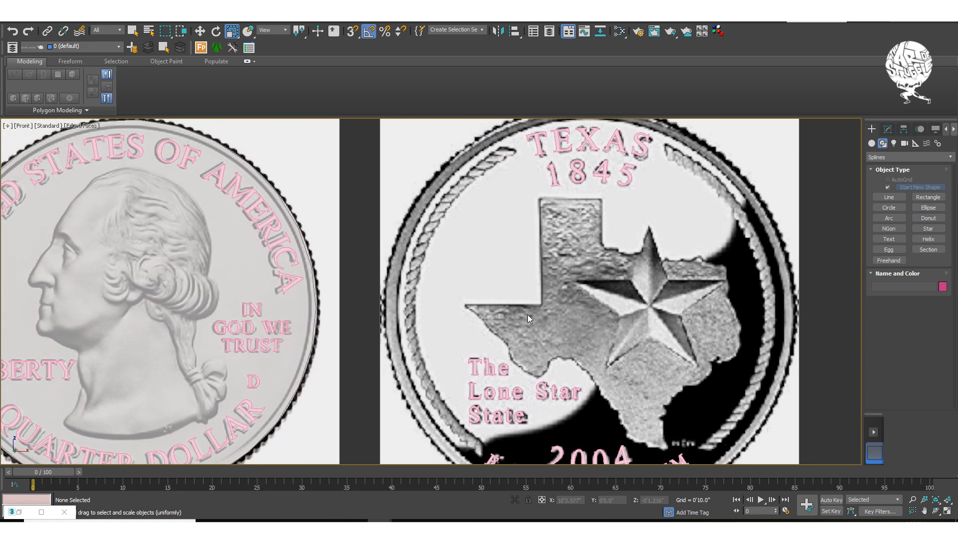
pyautogui.moveTo(620, 286); pyautogui.dragTo(530, 269, button='middle')
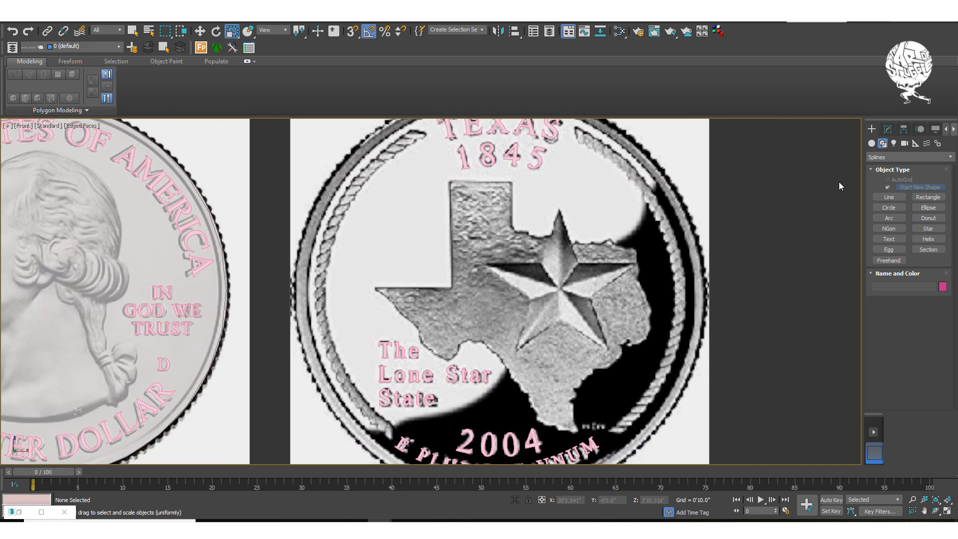
pyautogui.click(872, 143)
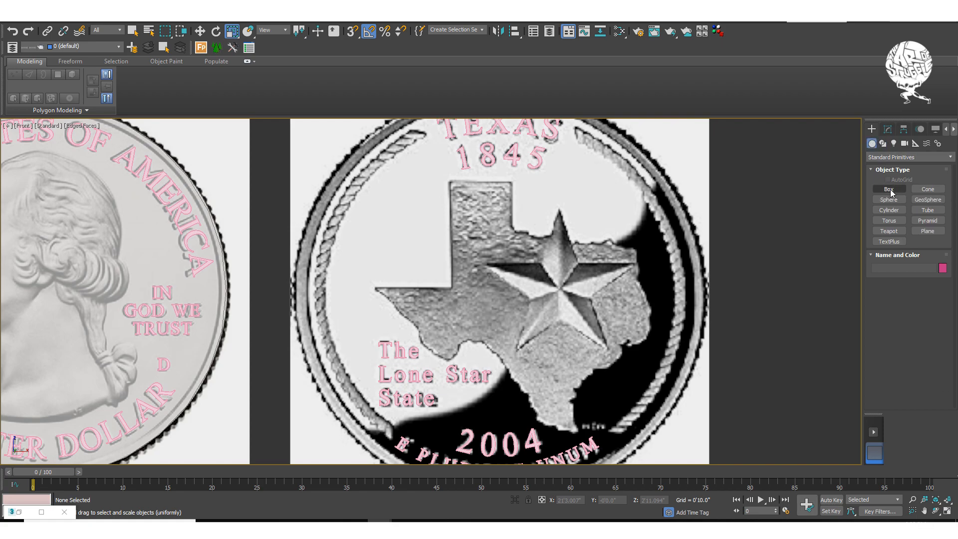
pyautogui.click(889, 189)
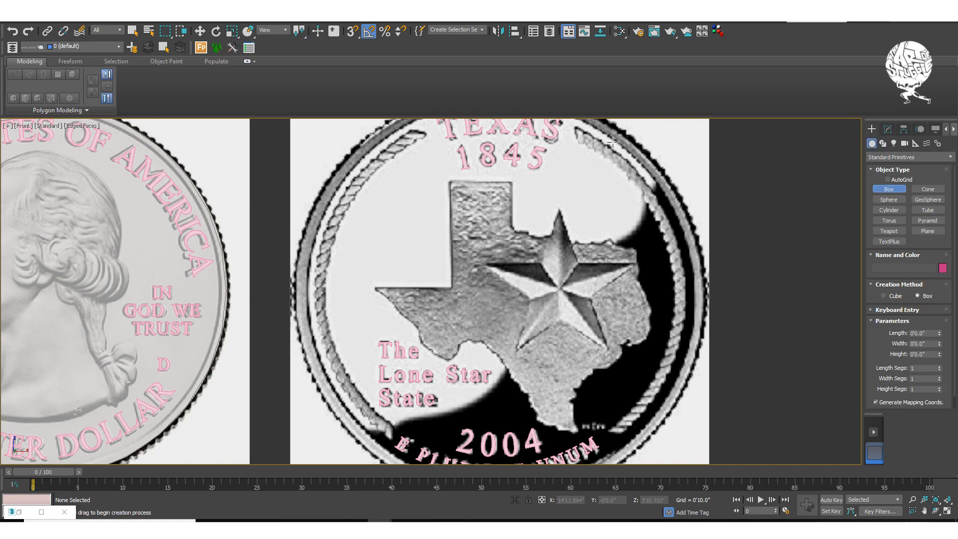
pyautogui.scroll(5, 629, 389)
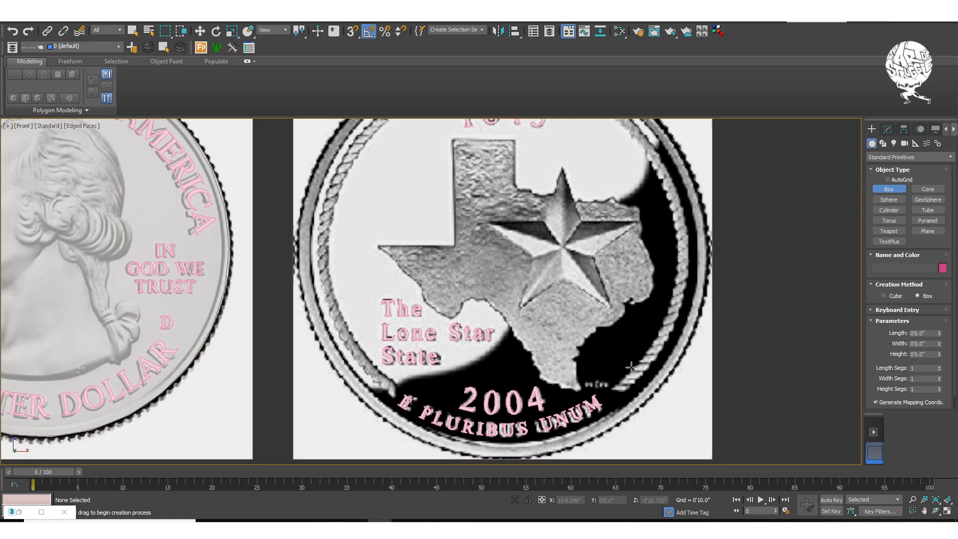
pyautogui.scroll(-4, 630, 388)
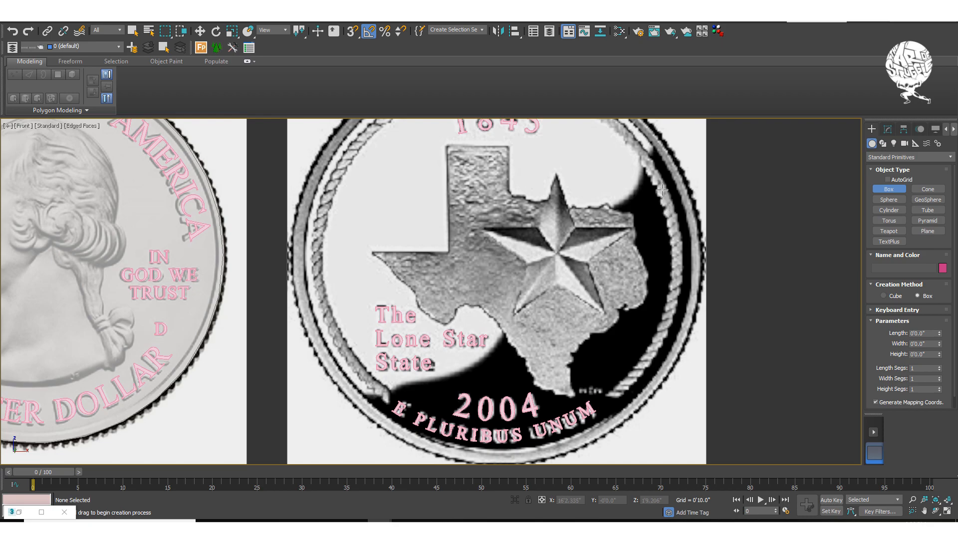
pyautogui.moveTo(662, 190); pyautogui.dragTo(674, 272, button='middle')
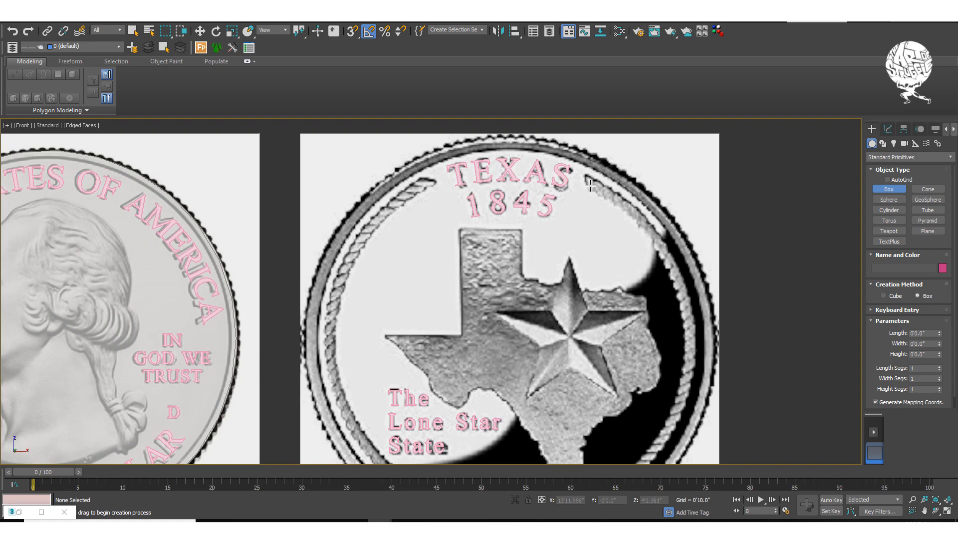
pyautogui.scroll(-4, 733, 252)
pyautogui.scroll(3, 699, 222)
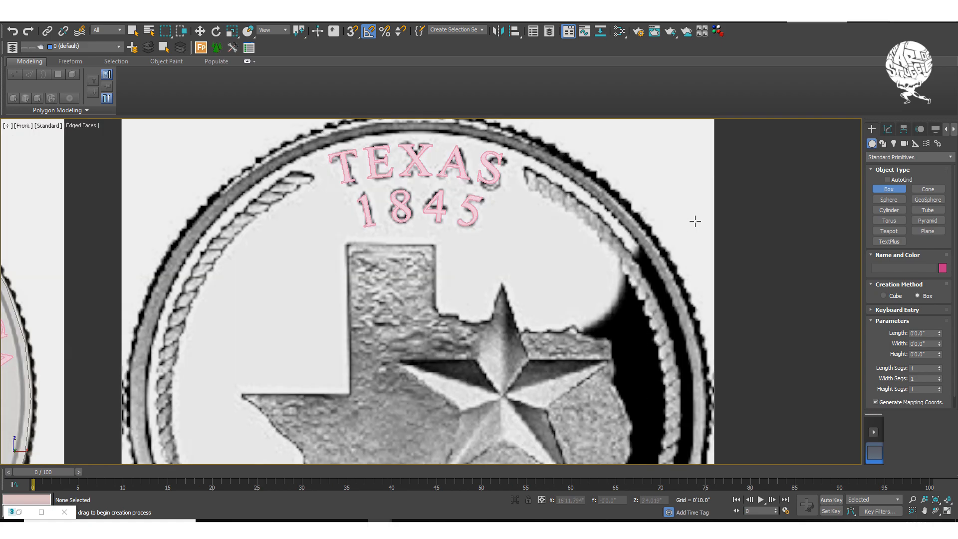
pyautogui.moveTo(719, 191); pyautogui.dragTo(725, 465)
pyautogui.click(727, 443)
pyautogui.scroll(-5, 713, 426)
pyautogui.keyDown('alt'); pyautogui.moveTo(710, 421); pyautogui.dragTo(709, 418, button='middle'); pyautogui.keyUp('alt')
pyautogui.scroll(5, 709, 418)
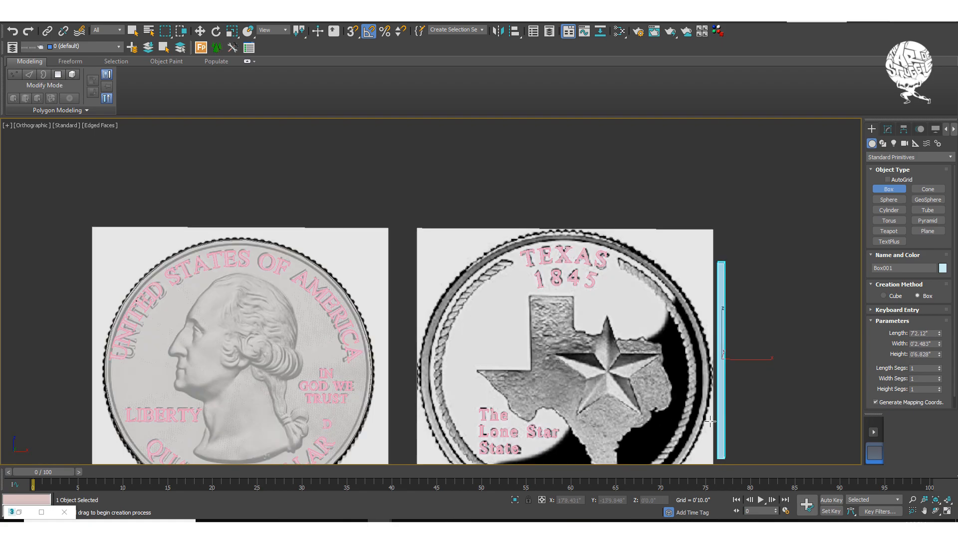
pyautogui.moveTo(940, 355); pyautogui.dragTo(934, 322)
pyautogui.hotkey('ctrl', 'z')
# - In the front view, move the box west along X onto the rope border at the coin's eastern edge
pyautogui.moveTo(802, 320); pyautogui.dragTo(773, 319, button='middle')
pyautogui.press('f')
pyautogui.scroll(4, 609, 315)
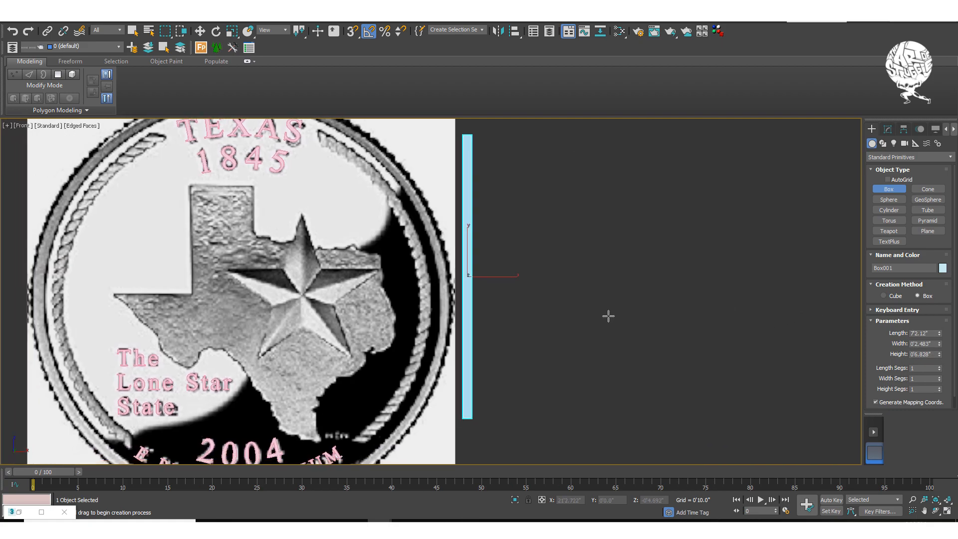
pyautogui.press('w')
pyautogui.scroll(-5, 581, 290)
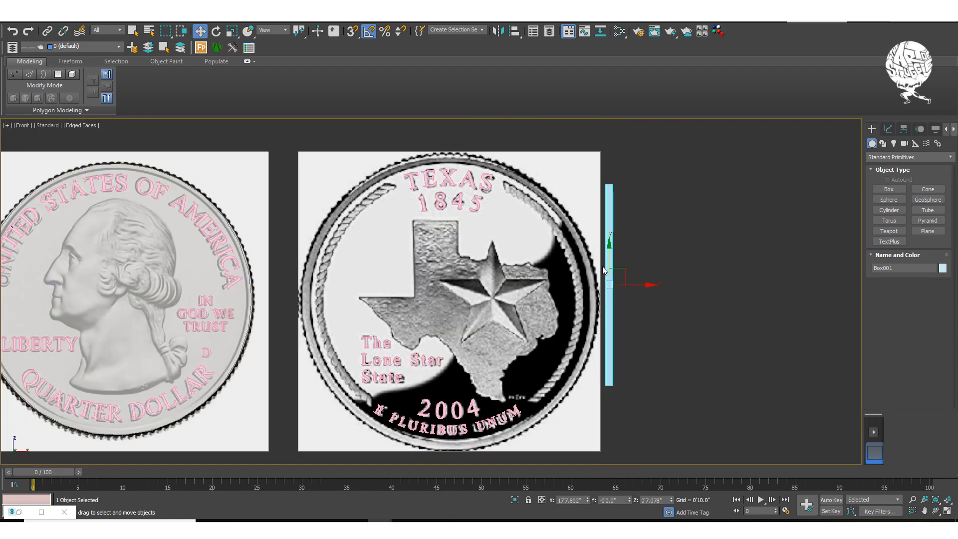
pyautogui.scroll(3, 599, 300)
pyautogui.click(887, 130)
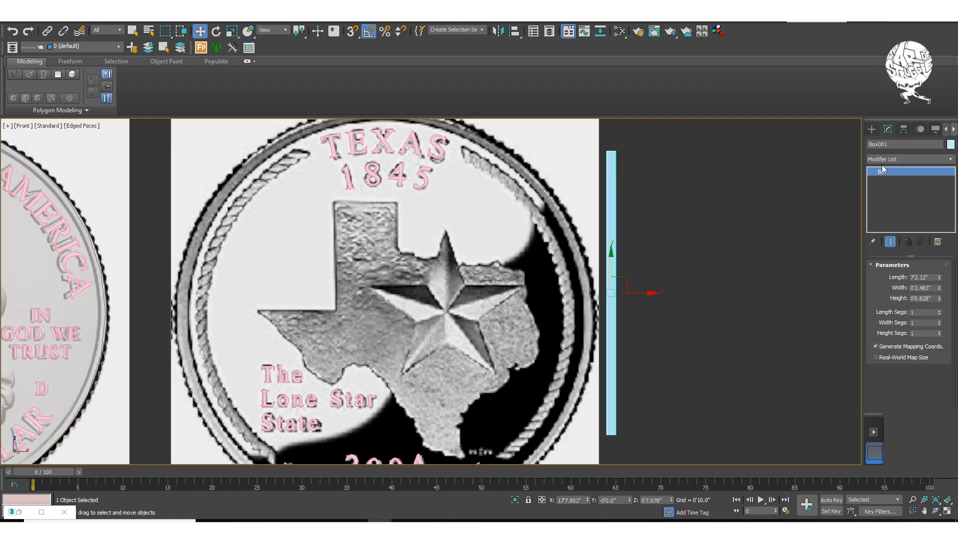
pyautogui.moveTo(647, 293); pyautogui.dragTo(603, 298)
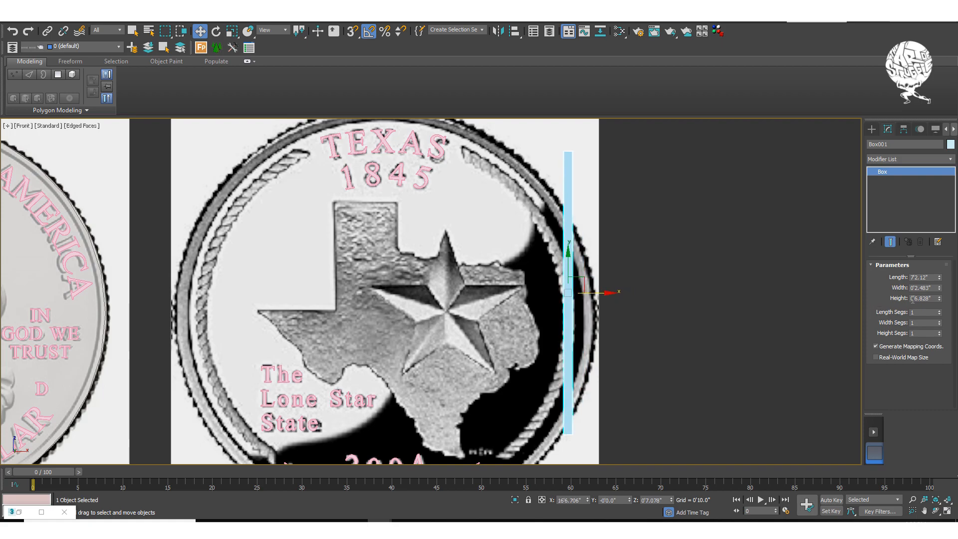
# - Set the box's length to 8'5.621" and its width to 0'2.954"
pyautogui.moveTo(939, 298); pyautogui.dragTo(939, 267)
pyautogui.hotkey('ctrl', 'z')
pyautogui.click(938, 286)
pyautogui.moveTo(730, 282); pyautogui.dragTo(795, 300, button='middle')
pyautogui.moveTo(641, 296); pyautogui.dragTo(670, 280, button='middle')
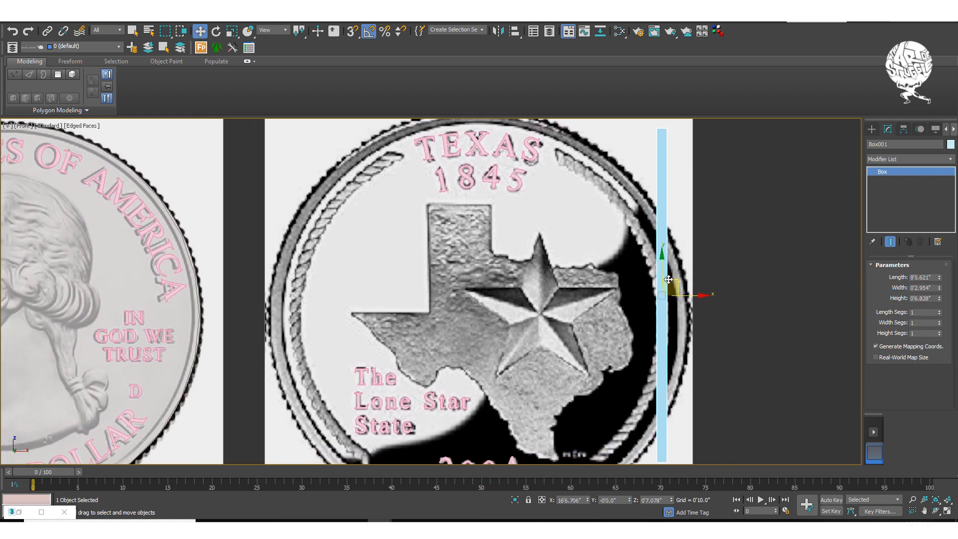
# - Lower the box along the rope border to Z 0'0.549" so it is roughly centred vertically on the coin
pyautogui.moveTo(664, 270); pyautogui.dragTo(665, 291)
pyautogui.moveTo(664, 291); pyautogui.dragTo(707, 273, button='middle')
pyautogui.scroll(-3, 713, 216)
pyautogui.scroll(3, 706, 279)
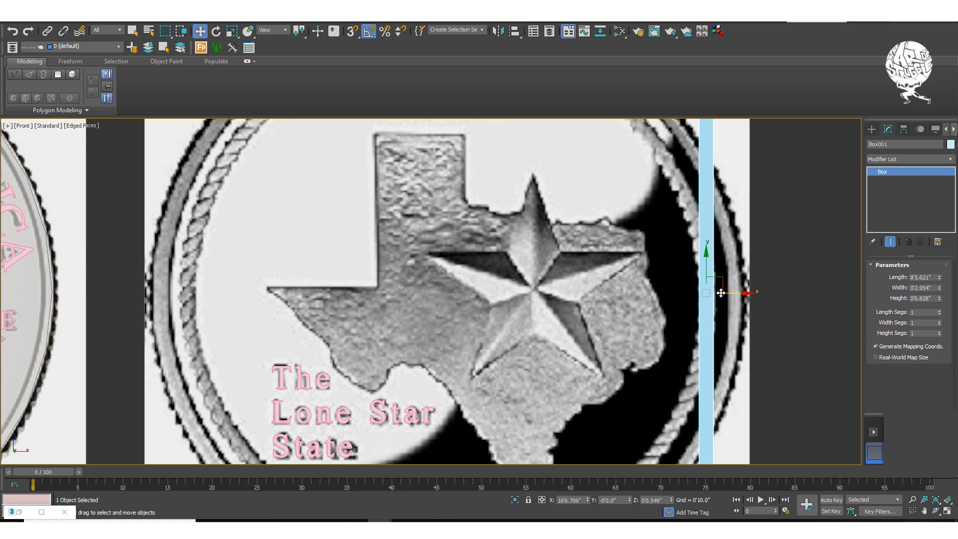
pyautogui.scroll(-5, 715, 298)
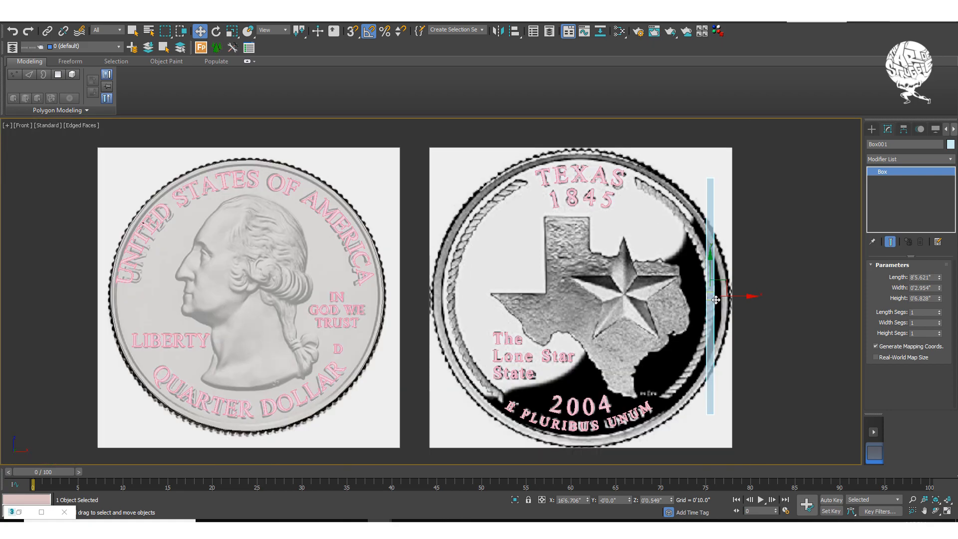
# - Reduce the box's height to 0'3.072" and its width to 0'2.925" for a nearly square cross-section
pyautogui.keyDown('alt'); pyautogui.moveTo(715, 300); pyautogui.dragTo(629, 306, button='middle'); pyautogui.keyUp('alt')
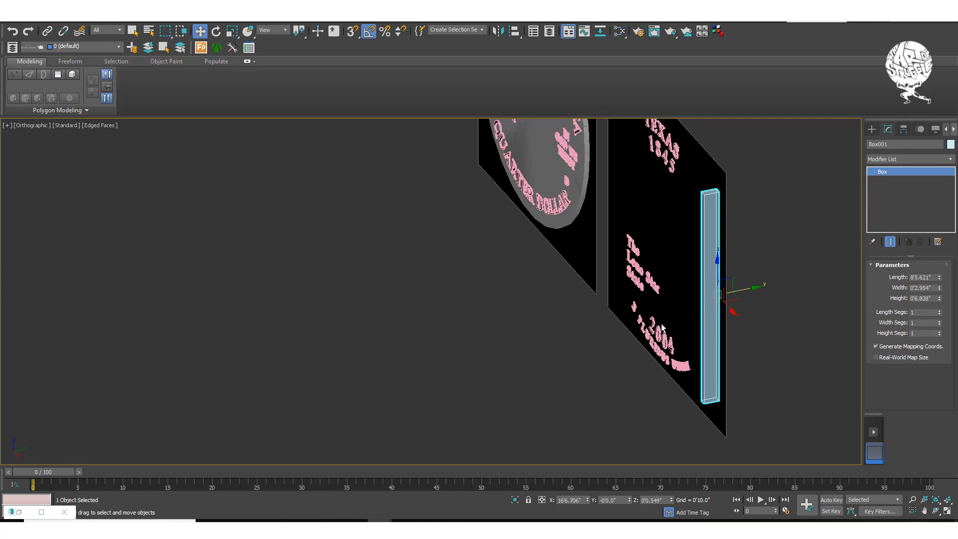
pyautogui.click(940, 289)
pyautogui.moveTo(940, 298); pyautogui.dragTo(945, 328)
pyautogui.keyDown('alt'); pyautogui.moveTo(753, 304); pyautogui.dragTo(816, 294, button='middle'); pyautogui.keyUp('alt')
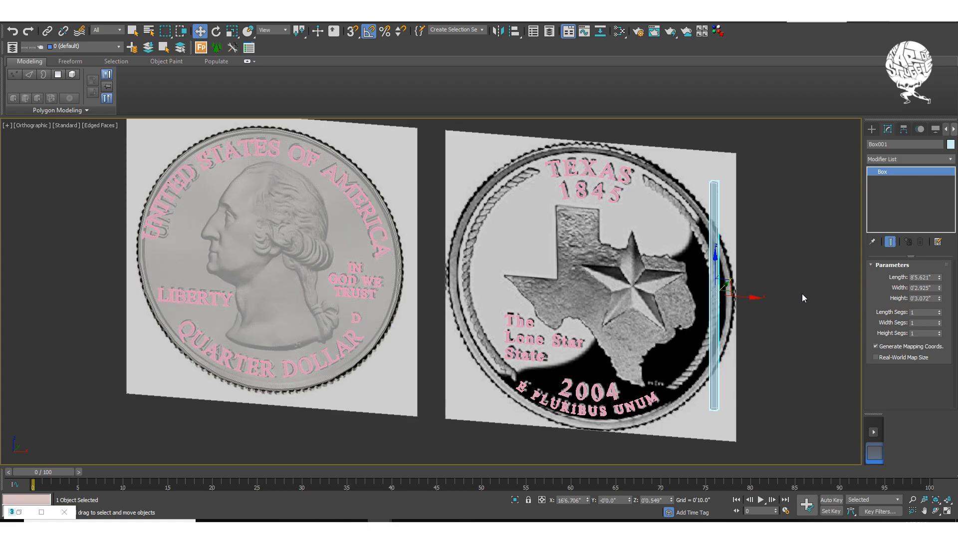
pyautogui.press('f')
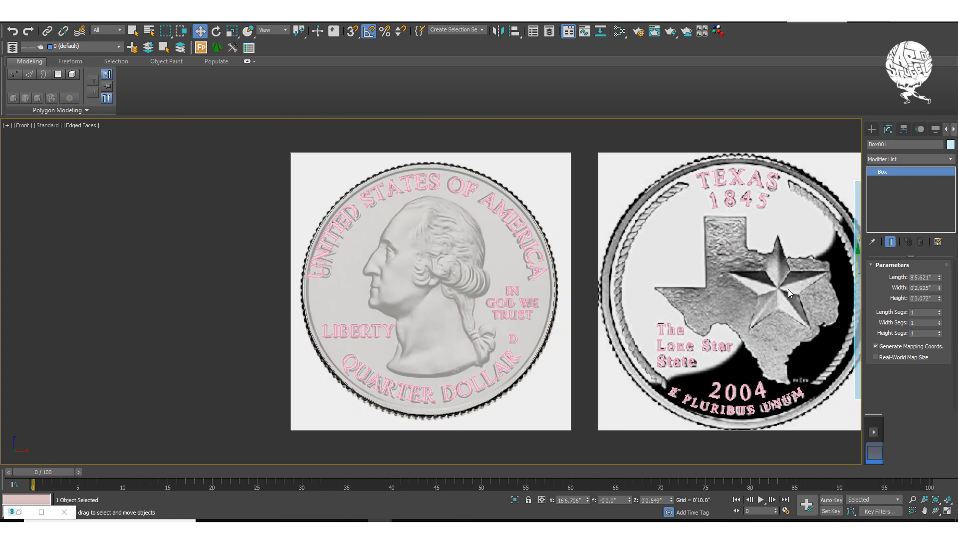
# - Match the box to the rope's thickness with a width of 0'3.661" and nudge it east to X 16'6.893"
pyautogui.scroll(8, 641, 269)
pyautogui.moveTo(419, 287); pyautogui.dragTo(519, 258, button='middle')
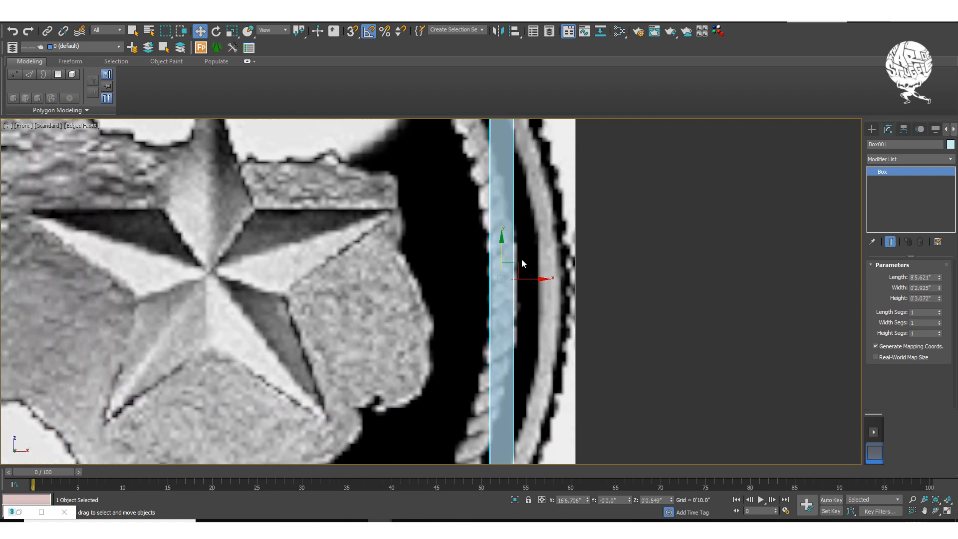
pyautogui.moveTo(939, 289); pyautogui.dragTo(938, 272)
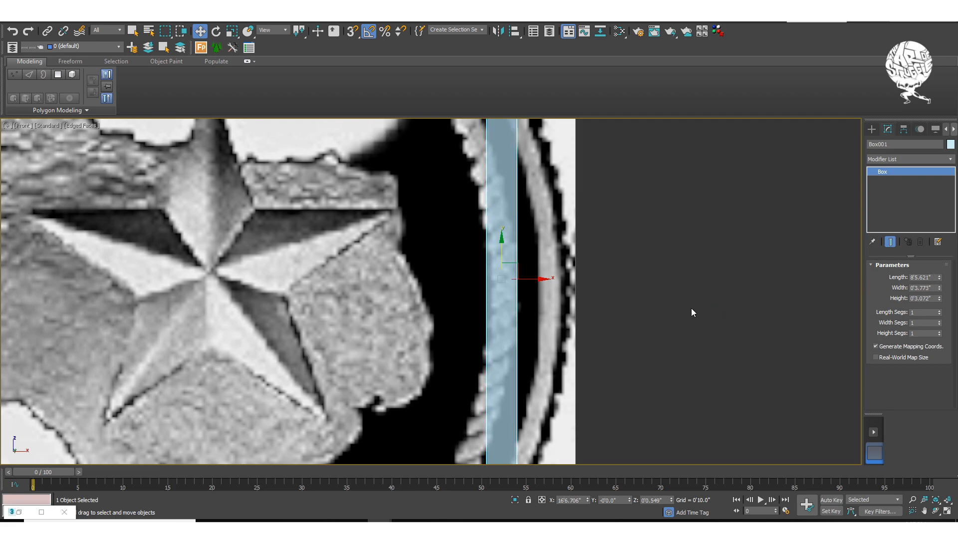
pyautogui.moveTo(532, 282); pyautogui.dragTo(533, 280)
pyautogui.scroll(-5, 516, 305)
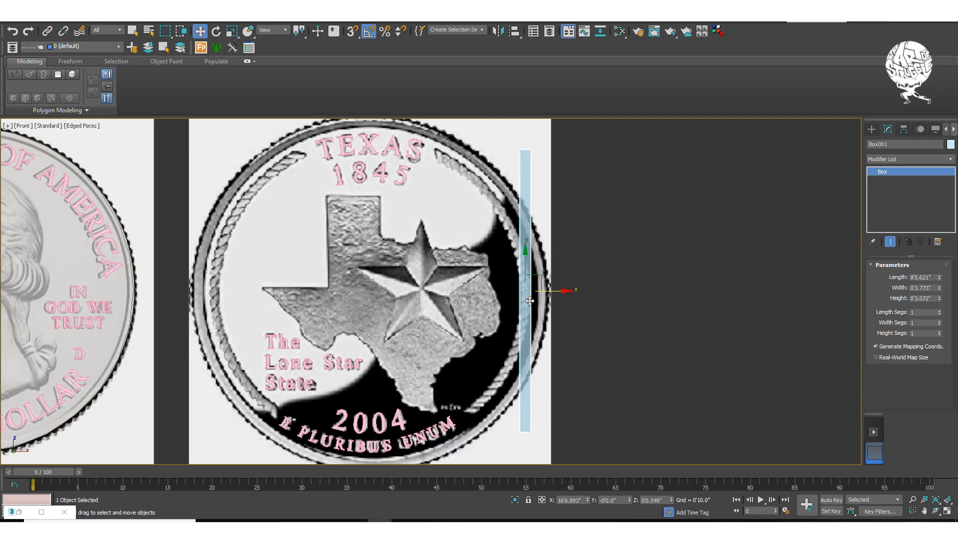
pyautogui.scroll(3, 503, 300)
pyautogui.moveTo(504, 300); pyautogui.dragTo(607, 271, button='middle')
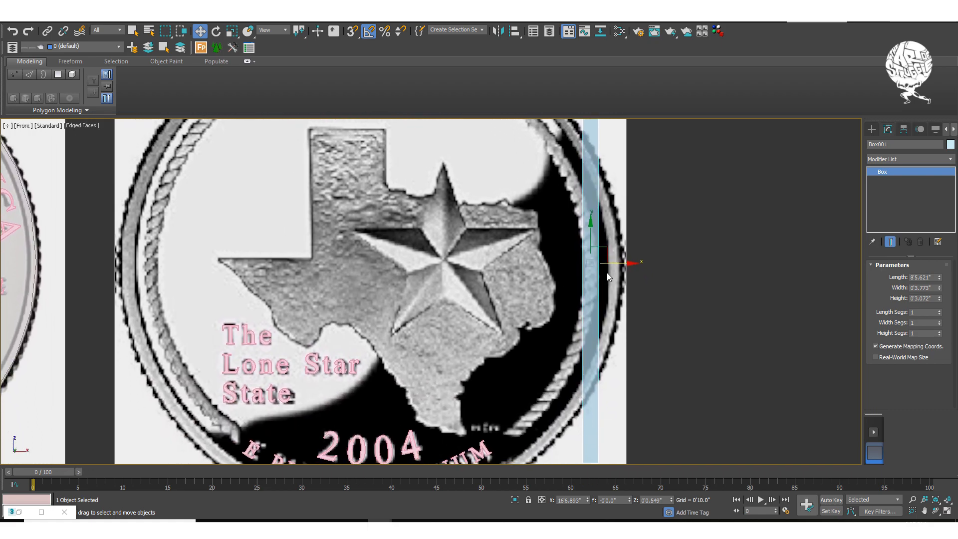
pyautogui.moveTo(589, 353)
pyautogui.mouseDown(button='middle')
pyautogui.moveTo(589, 302)
pyautogui.moveTo(586, 351)
pyautogui.mouseUp(button='middle')
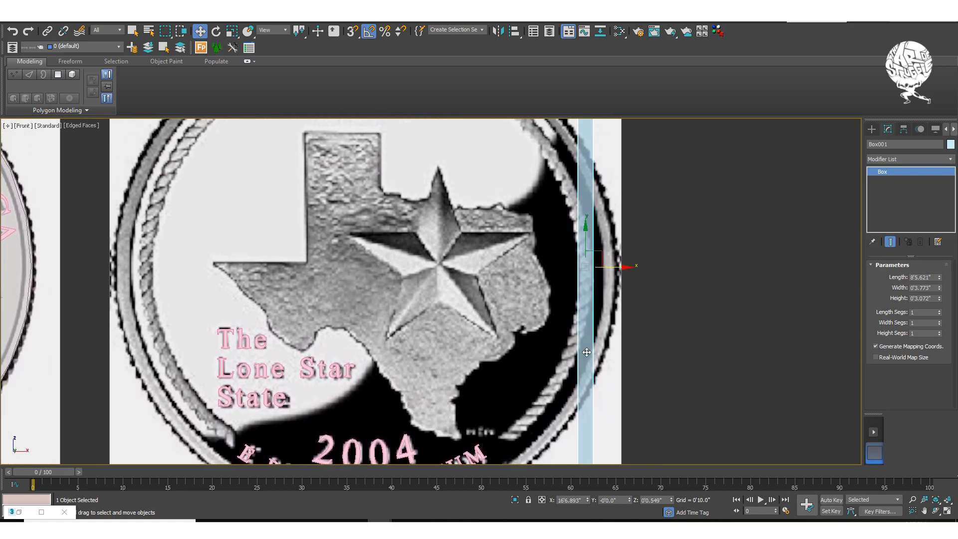
pyautogui.moveTo(938, 289); pyautogui.dragTo(940, 295)
pyautogui.scroll(3, 624, 282)
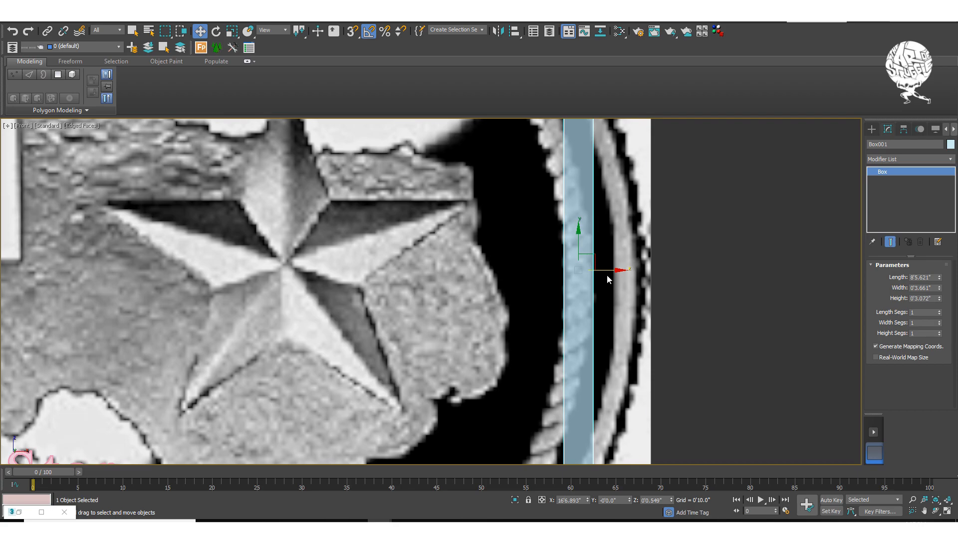
pyautogui.click(893, 160)
pyautogui.click(837, 168)
pyautogui.scroll(-2, 709, 289)
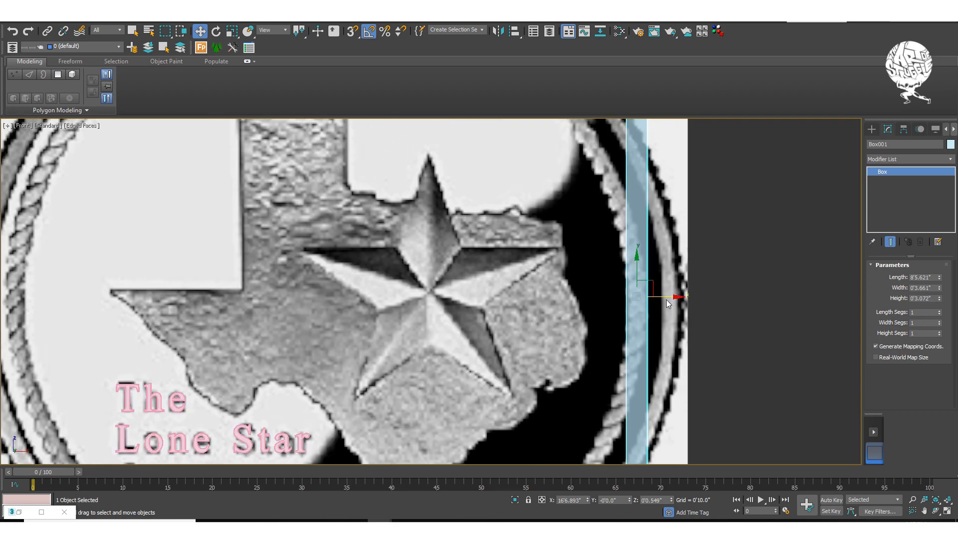
pyautogui.scroll(-1, 672, 301)
pyautogui.scroll(-2, 658, 314)
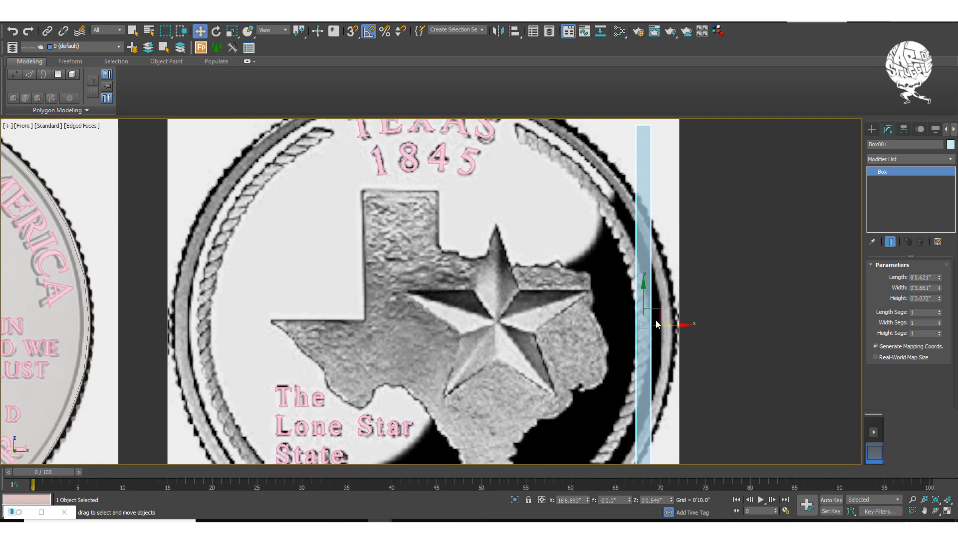
pyautogui.scroll(2, 659, 325)
pyautogui.moveTo(661, 326)
pyautogui.keyDown('alt'); pyautogui.mouseDown(button='middle')
pyautogui.moveTo(605, 325)
pyautogui.moveTo(583, 341)
pyautogui.moveTo(586, 358)
pyautogui.moveTo(630, 356)
pyautogui.moveTo(657, 326)
pyautogui.mouseUp(button='middle'); pyautogui.keyUp('alt')
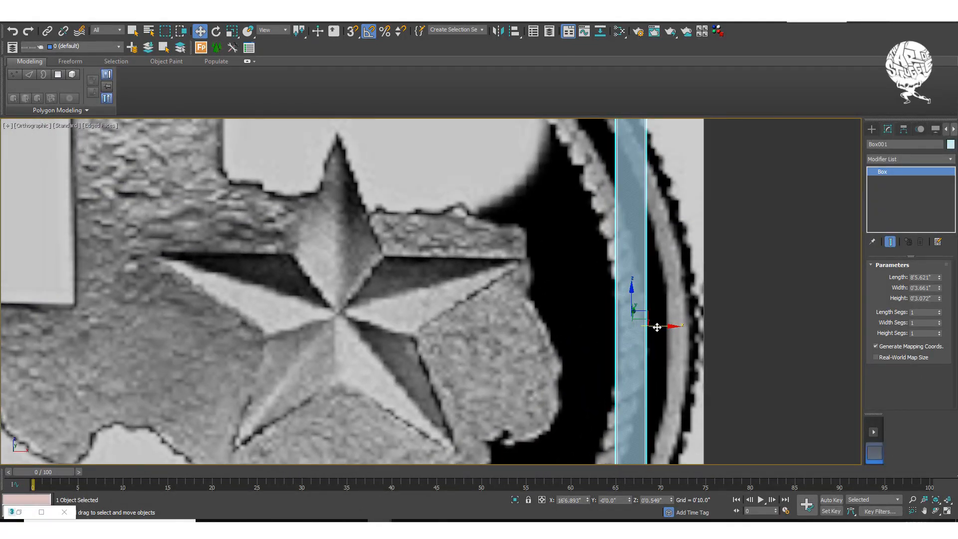
# - Divide the box along its length into 26 segments, judging the spacing against the rope's strands
pyautogui.press('f')
pyautogui.scroll(4, 433, 296)
pyautogui.moveTo(433, 296); pyautogui.dragTo(474, 283, button='middle')
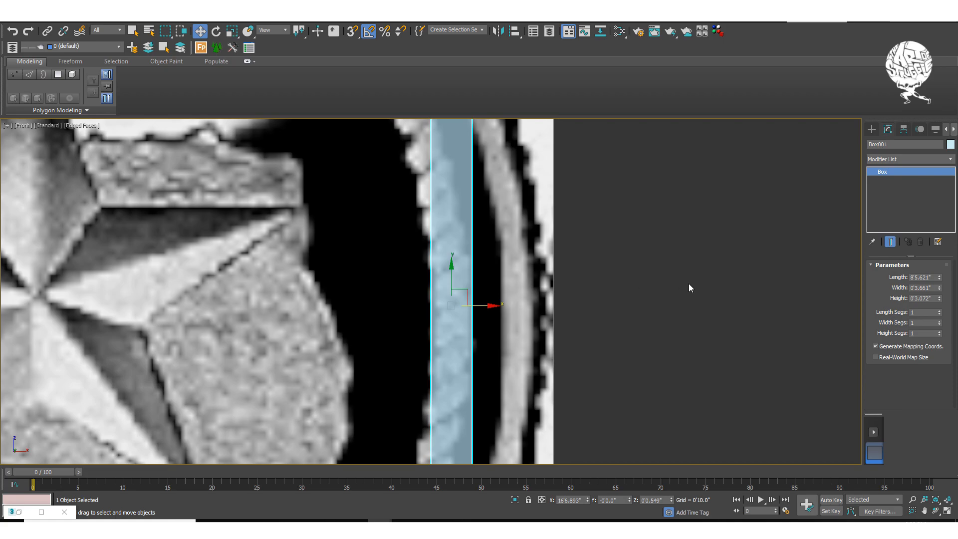
pyautogui.moveTo(939, 313); pyautogui.dragTo(937, 296)
pyautogui.scroll(-5, 584, 259)
pyautogui.scroll(3, 579, 271)
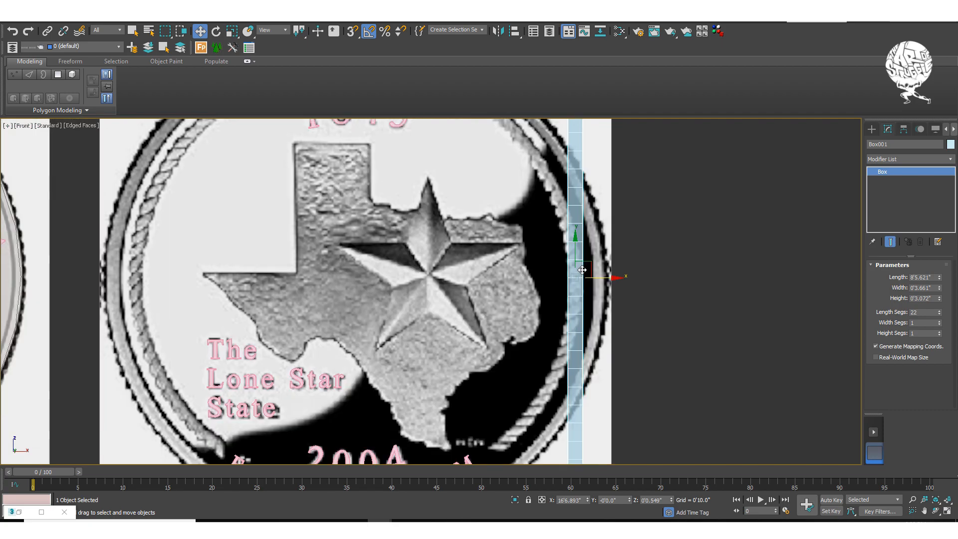
pyautogui.scroll(-4, 578, 271)
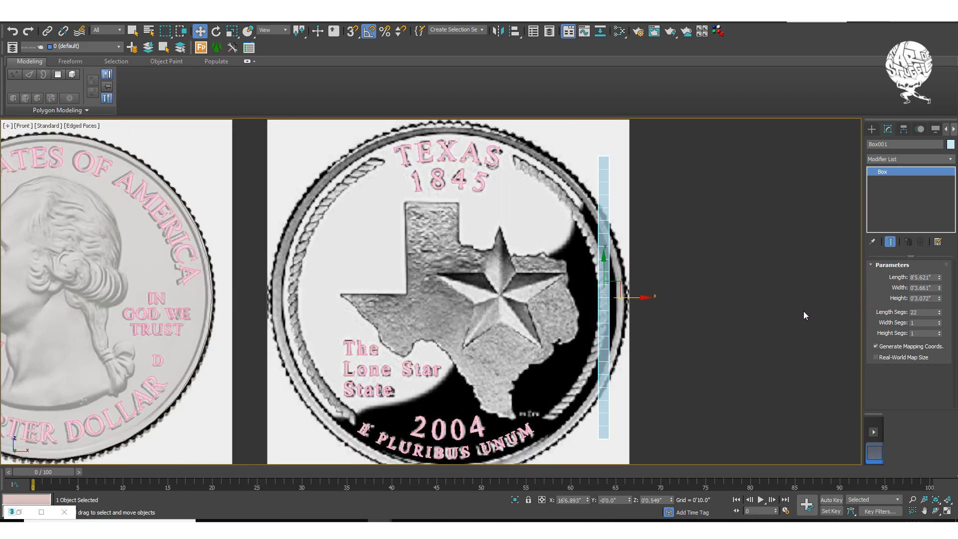
pyautogui.moveTo(939, 313); pyautogui.dragTo(940, 308)
pyautogui.scroll(3, 565, 381)
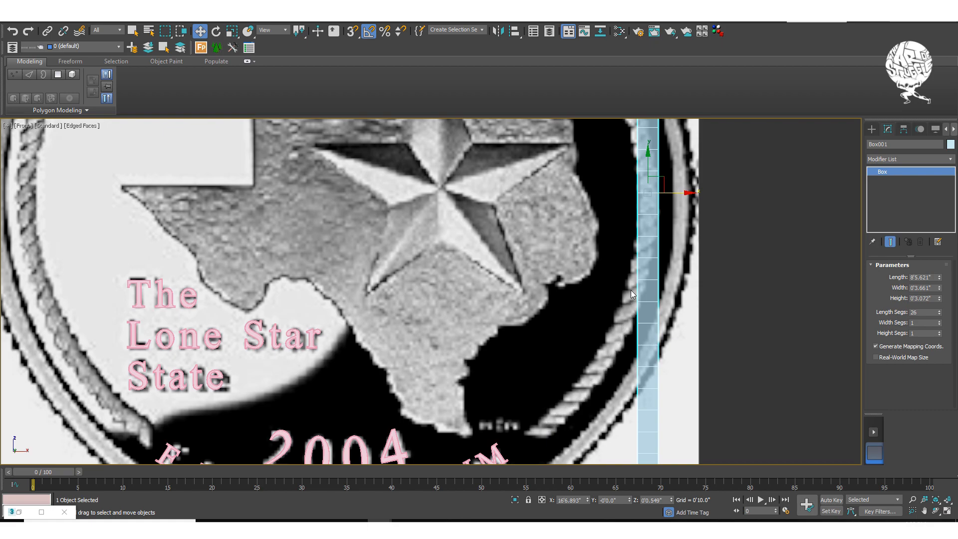
# - Compare the box's segment spacing with the rope strands along the coin's edge and set its length segments to 33
pyautogui.moveTo(631, 294); pyautogui.dragTo(593, 367, button='middle')
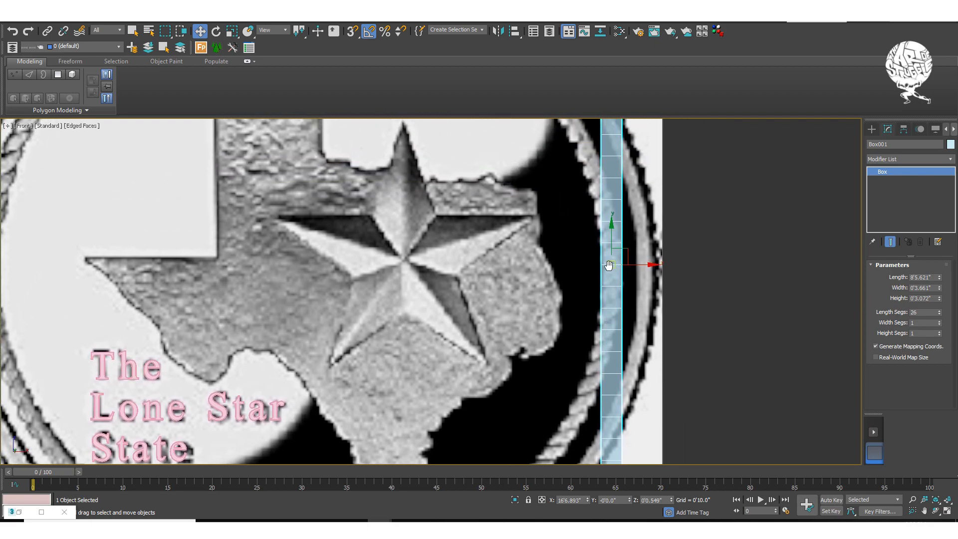
pyautogui.moveTo(609, 264); pyautogui.dragTo(588, 321, button='middle')
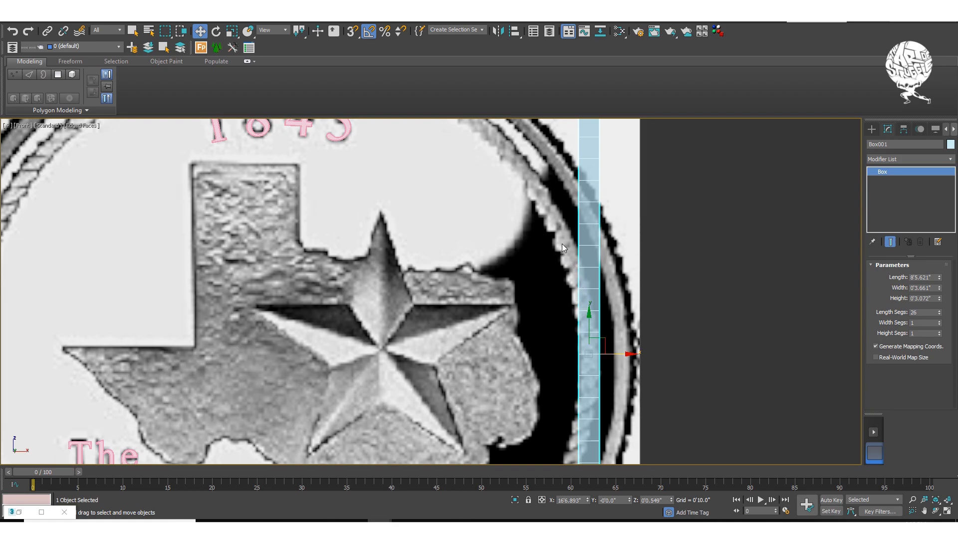
pyautogui.moveTo(546, 209); pyautogui.dragTo(571, 301, button='middle')
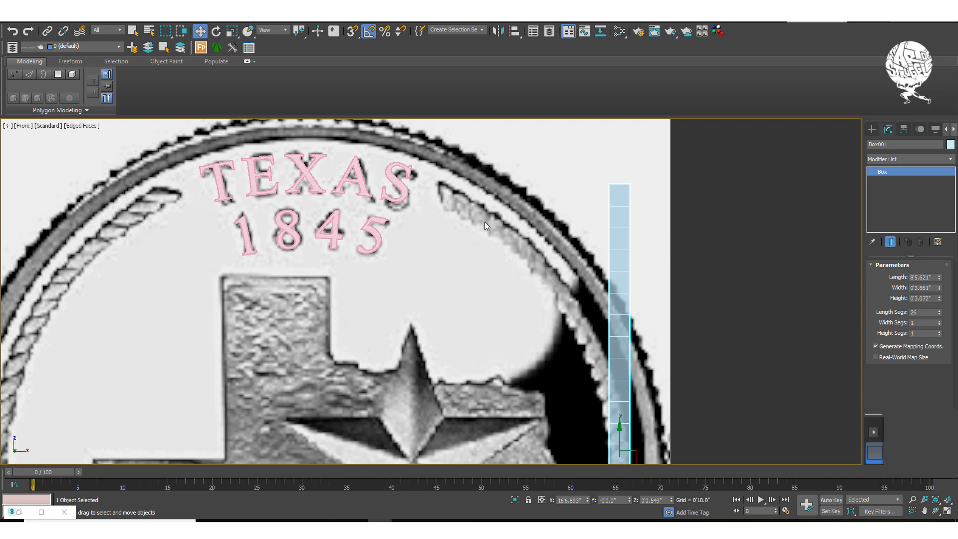
pyautogui.doubleClick(923, 312)
pyautogui.press('Return')
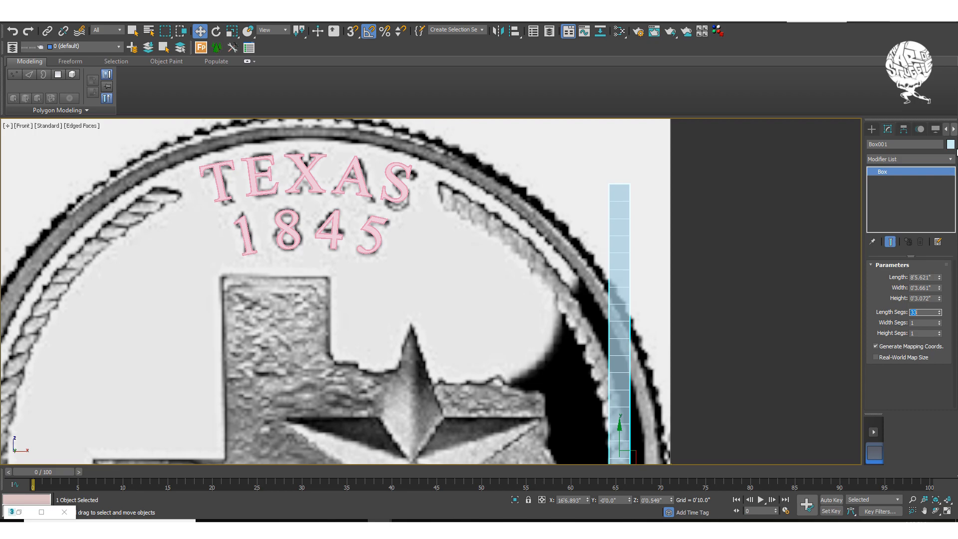
# - Add an Edit Poly modifier to the box and switch to edge-level editing
pyautogui.click(927, 159)
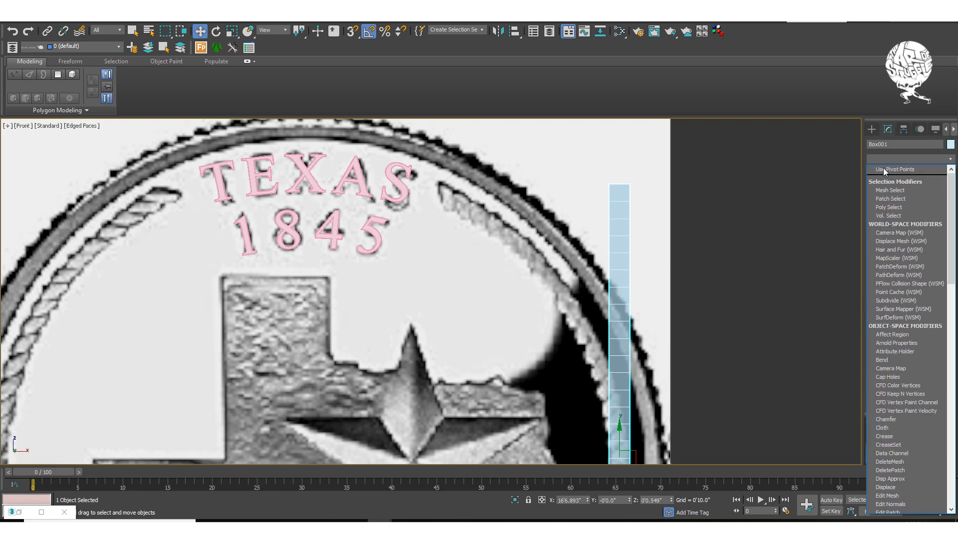
pyautogui.press('e')
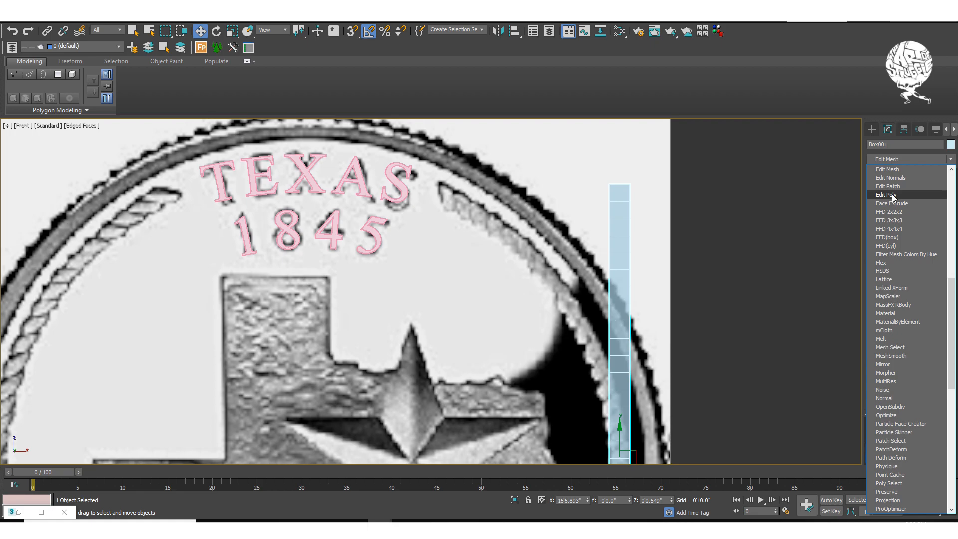
pyautogui.click(891, 194)
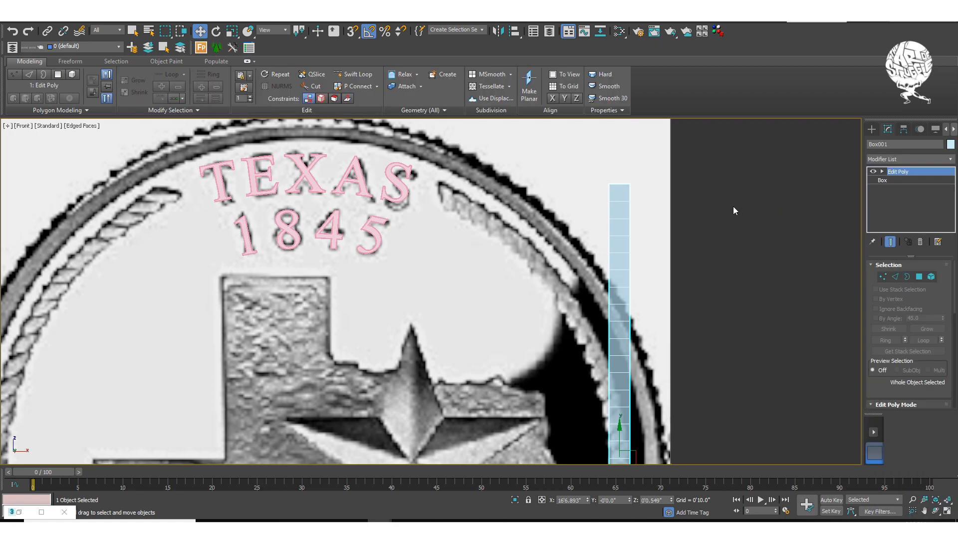
pyautogui.click(898, 274)
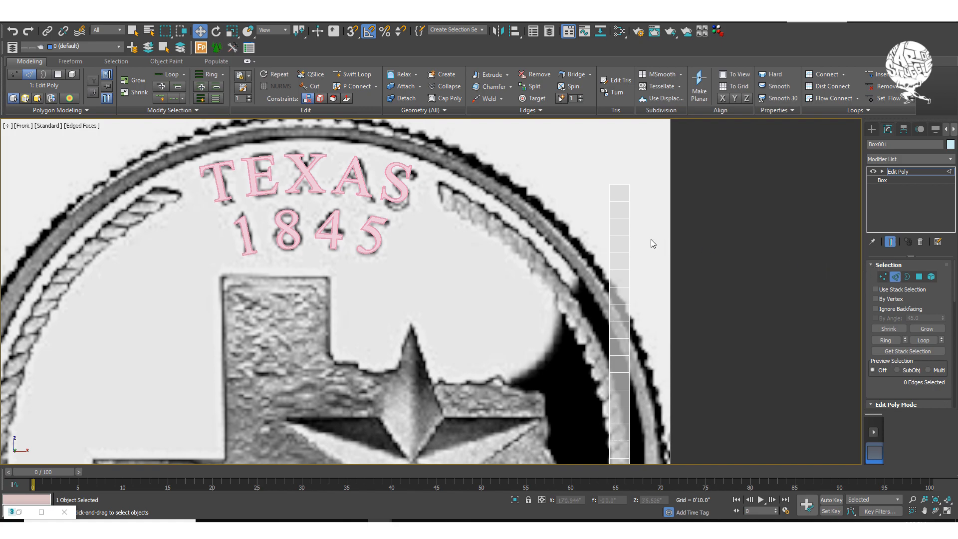
# - Select all the crosswise dividing edges along the box in wireframe, leaving out its two ends, and return to shaded display
pyautogui.moveTo(627, 241); pyautogui.dragTo(602, 223, button='middle')
pyautogui.press('F3')
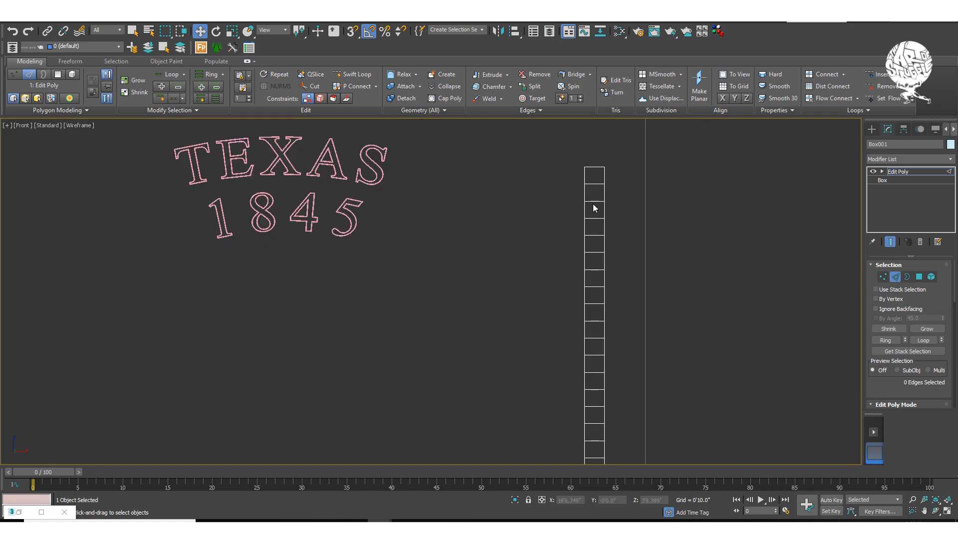
pyautogui.moveTo(596, 179); pyautogui.dragTo(595, 446)
pyautogui.moveTo(595, 446); pyautogui.dragTo(599, 320, button='middle')
pyautogui.scroll(-3, 601, 299)
pyautogui.scroll(4, 586, 377)
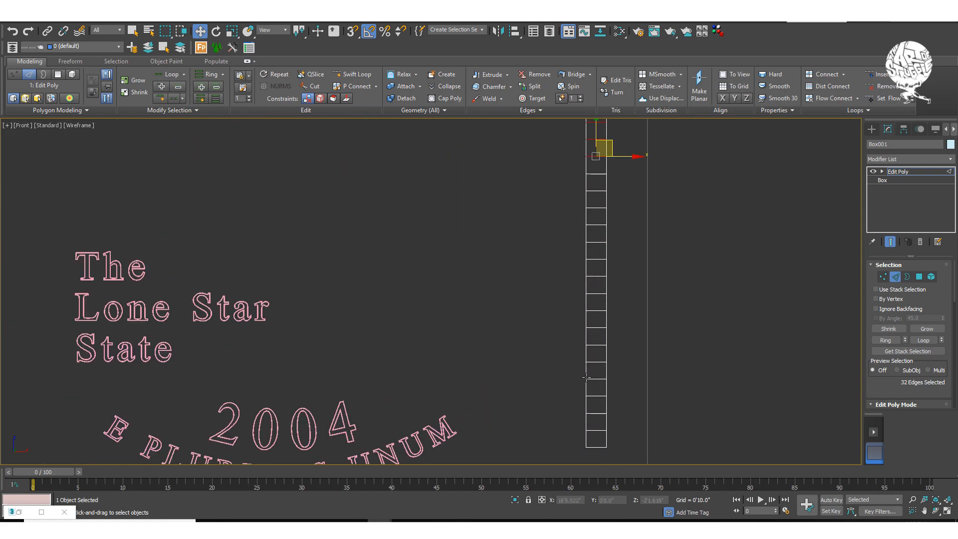
pyautogui.scroll(-2, 586, 378)
pyautogui.keyDown('ctrl'); pyautogui.moveTo(601, 249); pyautogui.dragTo(598, 229); pyautogui.keyUp('ctrl')
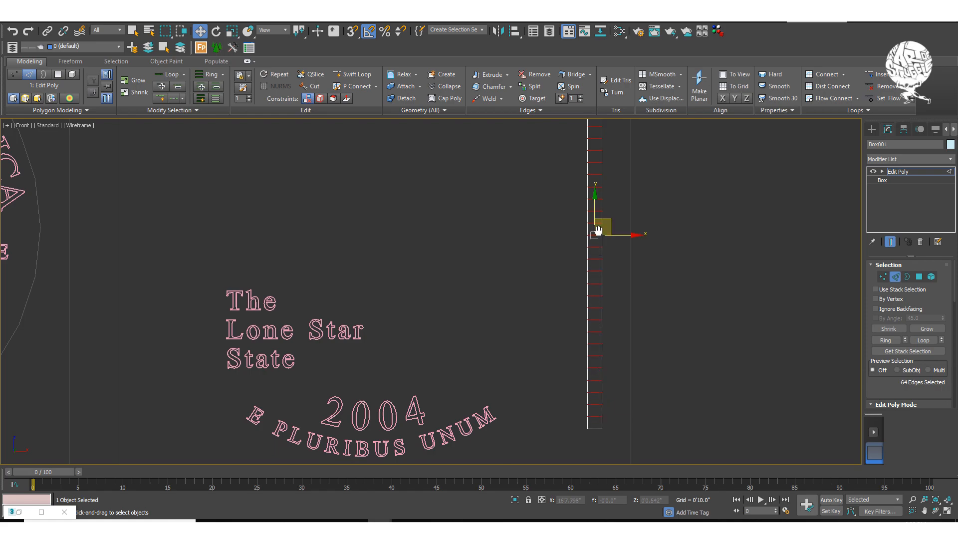
pyautogui.moveTo(598, 230); pyautogui.dragTo(593, 295, button='middle')
pyautogui.press('F3')
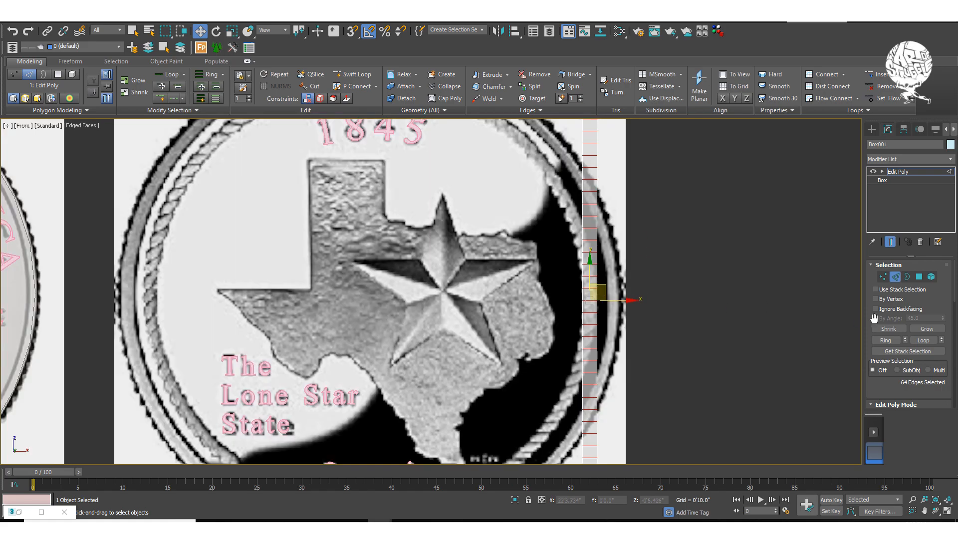
# - Expand the dividing-edge selection to complete loops around the box
pyautogui.click(923, 340)
pyautogui.keyDown('alt'); pyautogui.moveTo(668, 303); pyautogui.dragTo(645, 314, button='middle'); pyautogui.keyUp('alt')
pyautogui.press('f')
pyautogui.press('z')
pyautogui.moveTo(437, 280); pyautogui.dragTo(582, 253, button='middle')
pyautogui.scroll(-3, 582, 252)
pyautogui.moveTo(508, 283); pyautogui.dragTo(591, 252, button='middle')
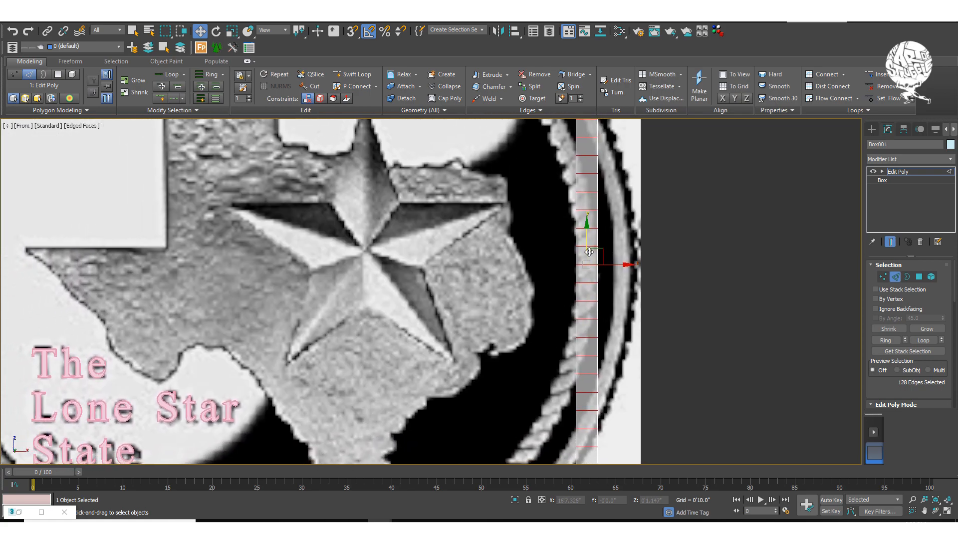
pyautogui.scroll(4, 582, 249)
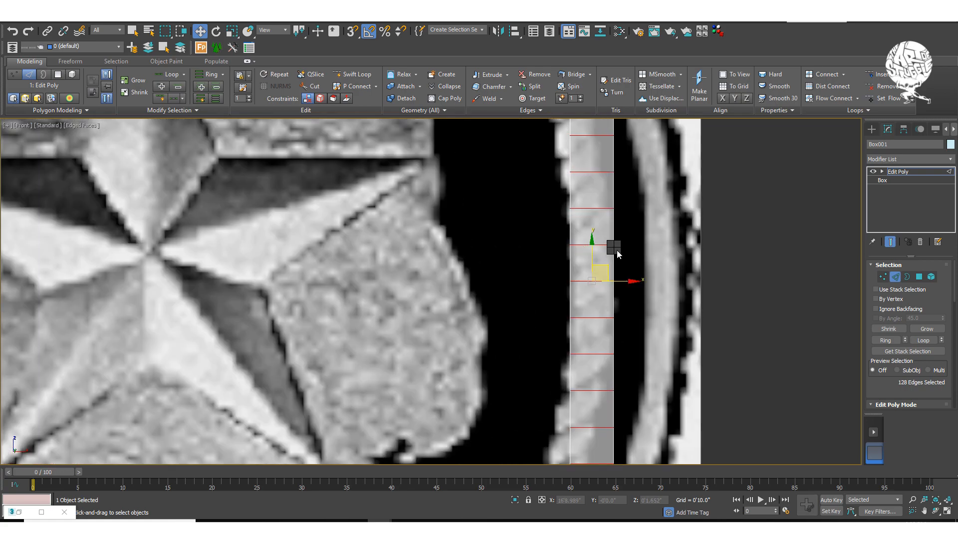
# - Extrude the selected edge loops inward with a height of -0'0.801" and a width of 0'0.211" to form grooves
pyautogui.rightClick(614, 248)
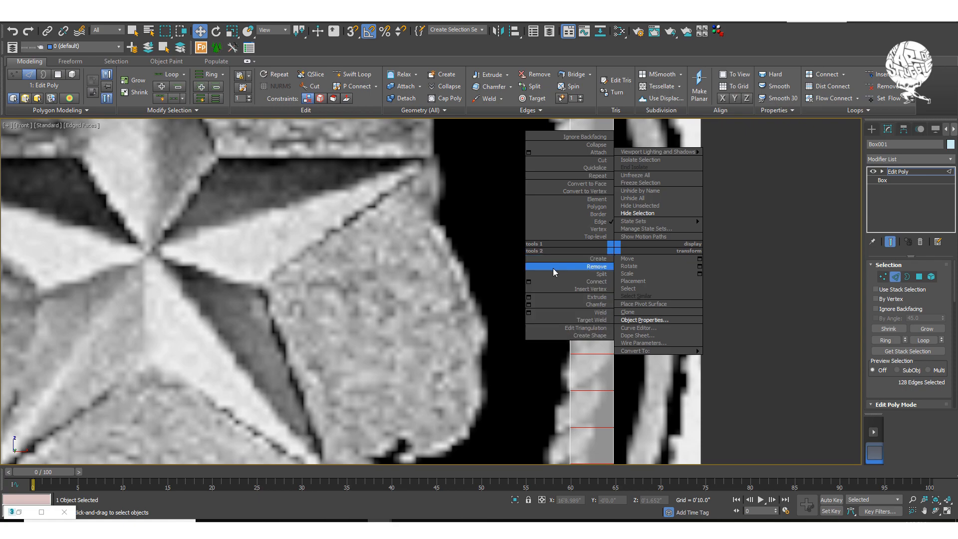
pyautogui.click(529, 297)
pyautogui.moveTo(439, 299); pyautogui.dragTo(439, 303)
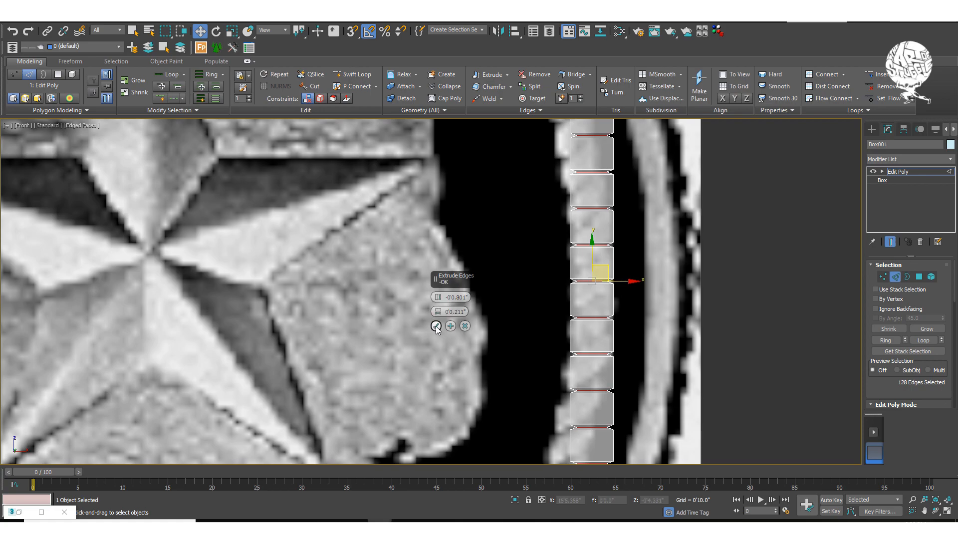
pyautogui.click(436, 325)
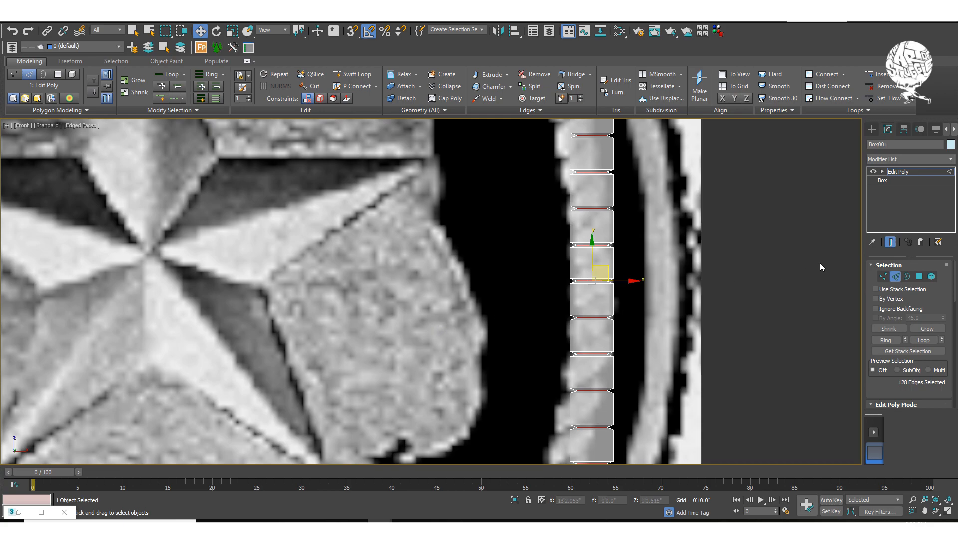
# - Add a TurboSmooth modifier to round the grooved box into rope-like segments
pyautogui.click(938, 160)
pyautogui.scroll(-10, 918, 269)
pyautogui.click(901, 350)
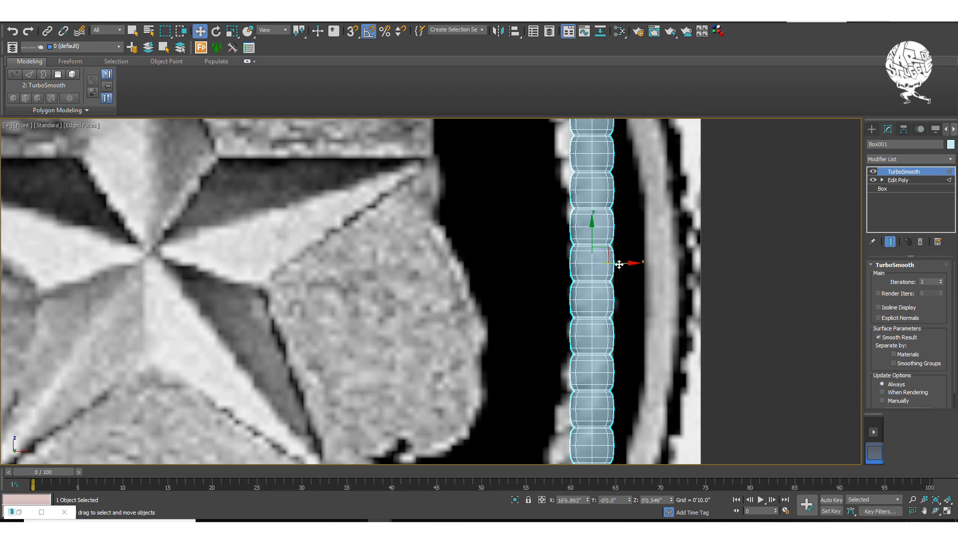
# - Return to the Edit Poly modifier's vertex level and turn off the TurboSmooth display
pyautogui.click(906, 181)
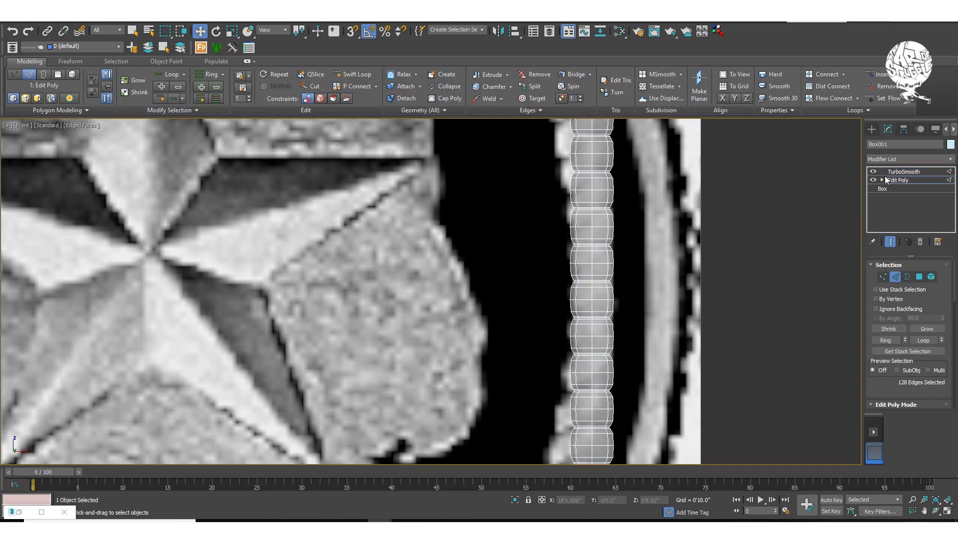
pyautogui.click(883, 277)
pyautogui.press('z')
pyautogui.click(873, 171)
pyautogui.moveTo(701, 176); pyautogui.dragTo(713, 206, button='middle')
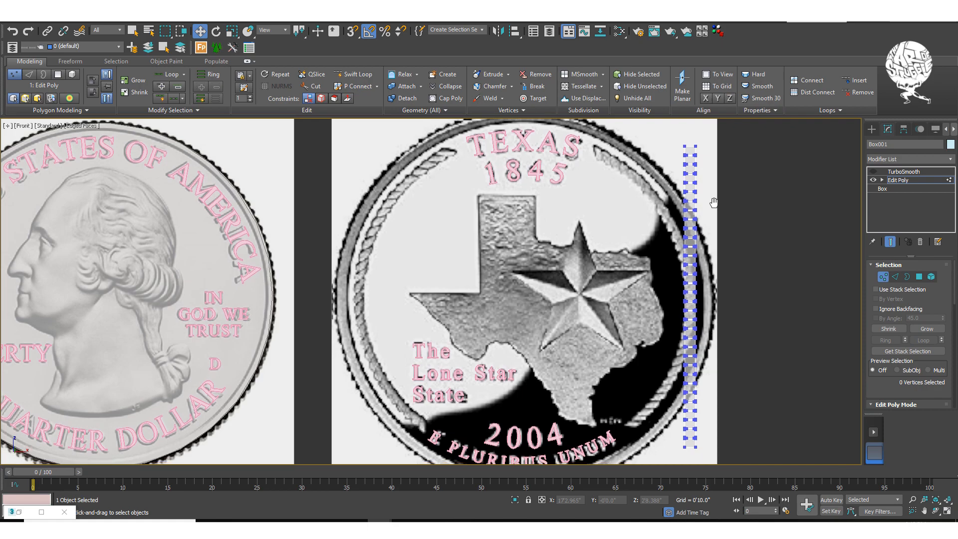
# - Select the vertices along the box's outer east side and shift them upward to slant the grooves like twisted strands
pyautogui.scroll(-3, 703, 185)
pyautogui.moveTo(698, 151); pyautogui.dragTo(714, 395)
pyautogui.scroll(3, 703, 302)
pyautogui.moveTo(679, 244); pyautogui.dragTo(678, 271, button='middle')
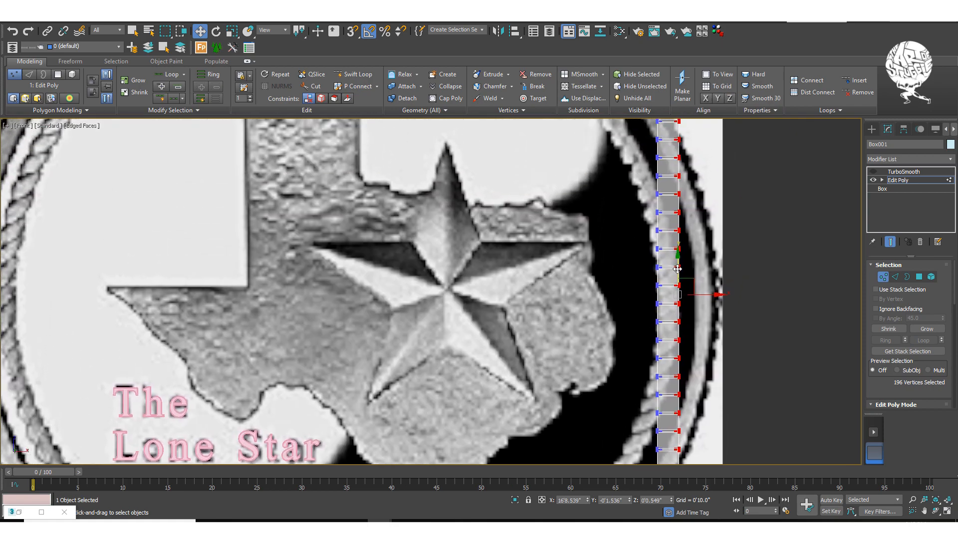
pyautogui.moveTo(678, 270); pyautogui.dragTo(680, 254)
# - Turn the TurboSmooth display back on, then deselect the rope and show it shaded without edges to check the twist
pyautogui.click(902, 172)
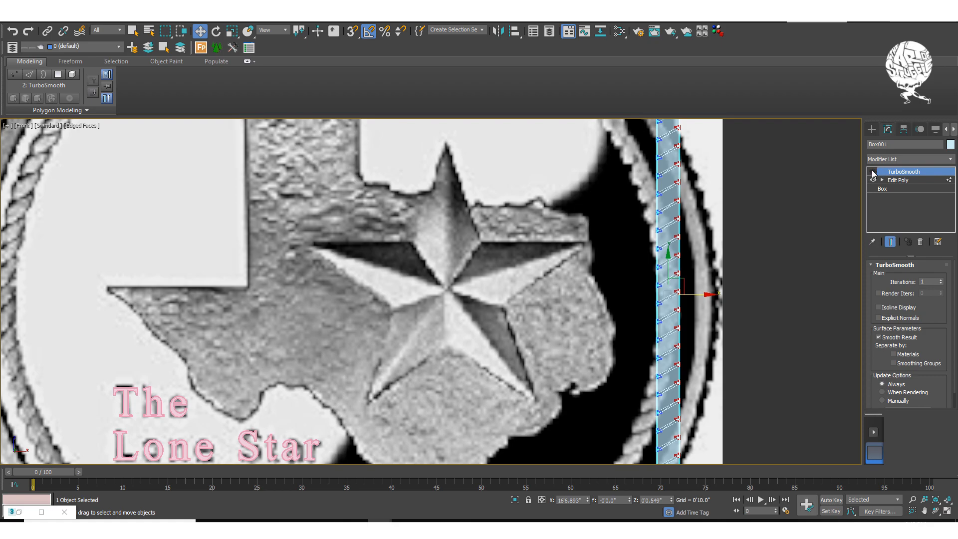
pyautogui.click(779, 210)
pyautogui.moveTo(688, 225); pyautogui.dragTo(687, 244, button='middle')
pyautogui.press('F4')
pyautogui.scroll(-2, 670, 244)
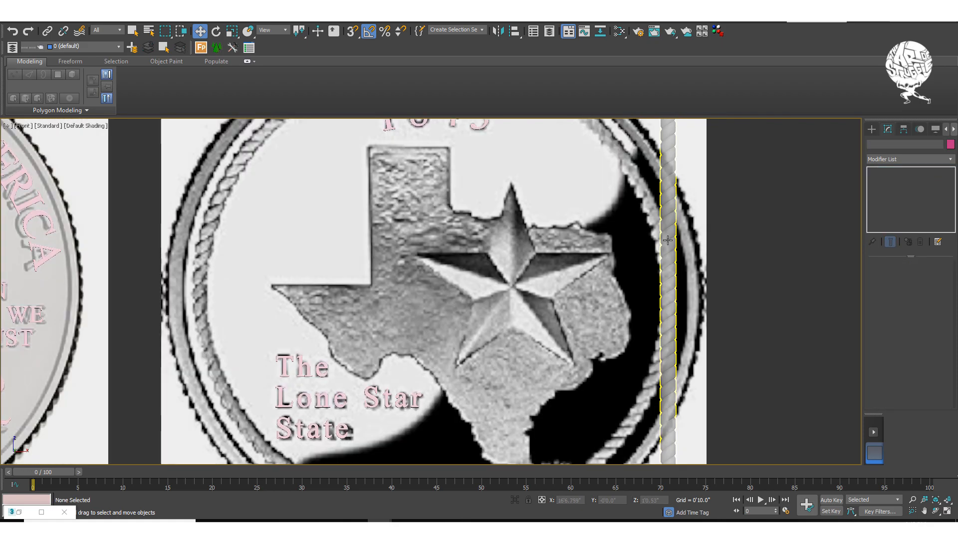
pyautogui.click(668, 241)
pyautogui.click(741, 245)
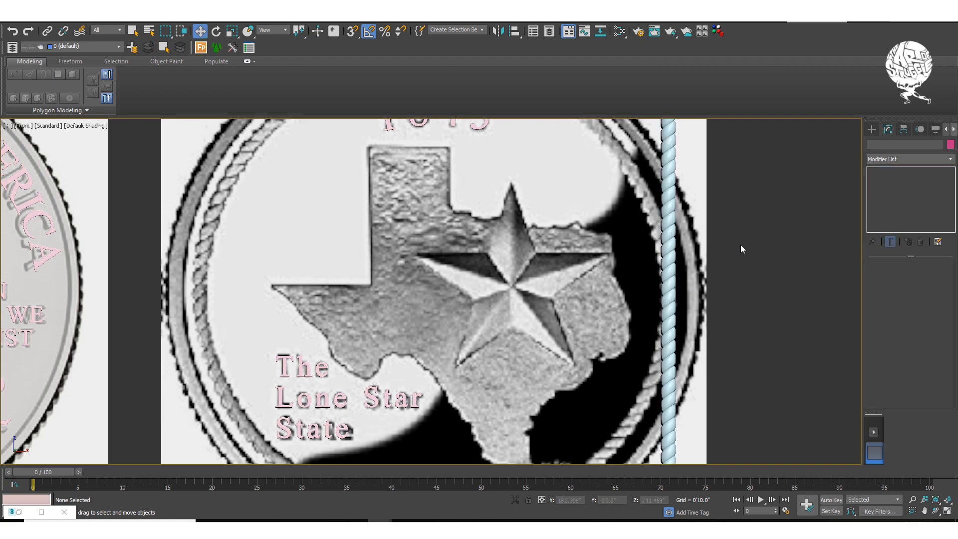
pyautogui.scroll(-4, 680, 316)
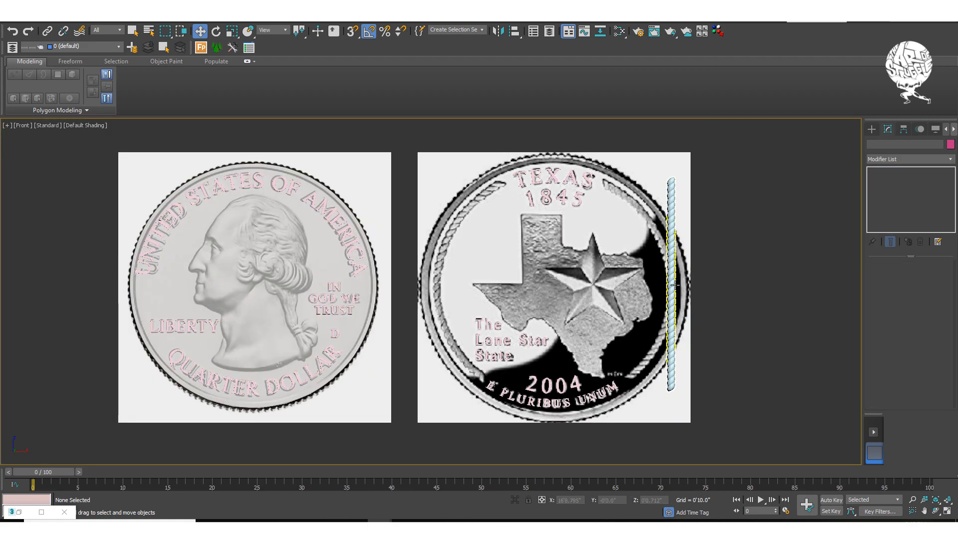
pyautogui.scroll(3, 669, 275)
pyautogui.moveTo(668, 274); pyautogui.dragTo(670, 256, button='middle')
# - Select the rope and add a Bend modifier above TurboSmooth
pyautogui.click(673, 247)
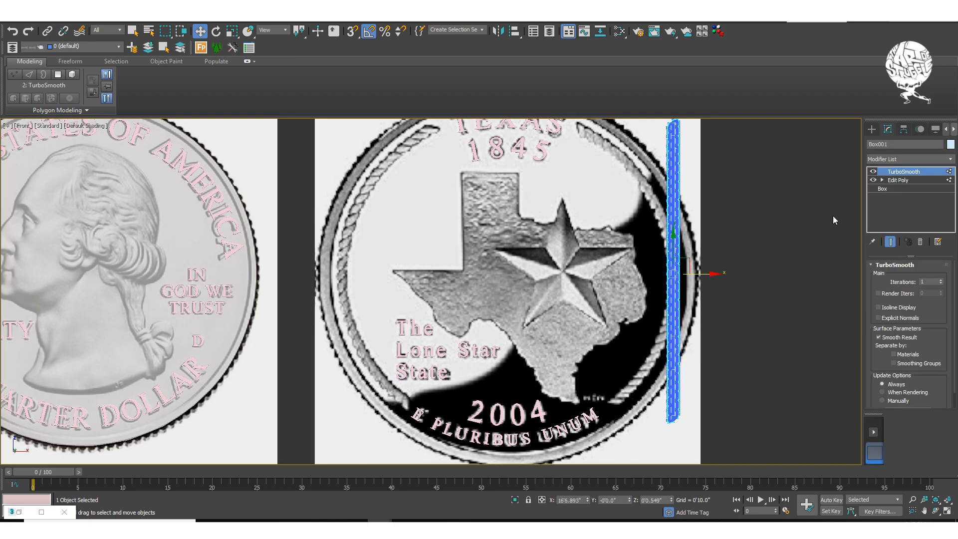
pyautogui.click(951, 160)
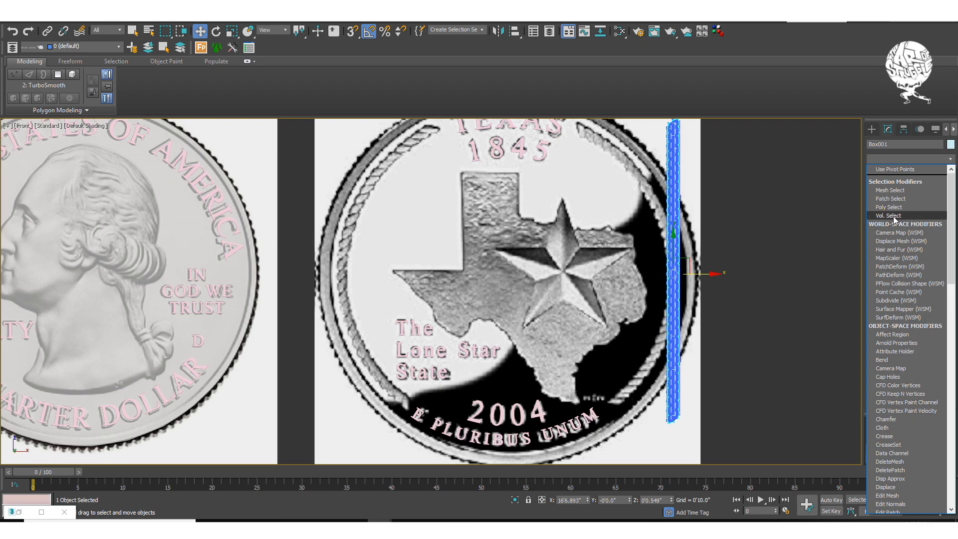
pyautogui.press('b')
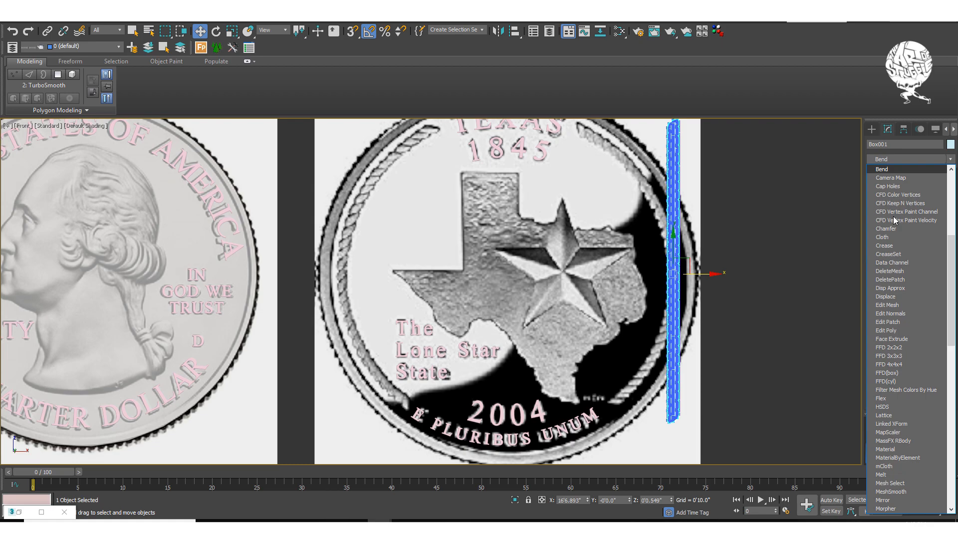
pyautogui.click(898, 170)
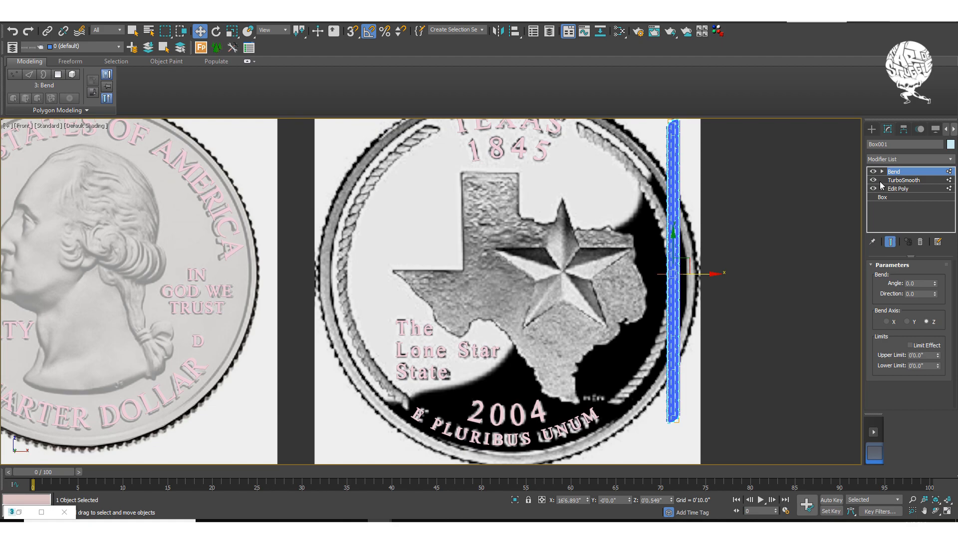
# - Set the bend direction to 90 and the angle to -21.5, trying the X and Y axes before returning to Z
pyautogui.click(918, 294)
pyautogui.write('90')
pyautogui.moveTo(935, 288); pyautogui.dragTo(937, 303)
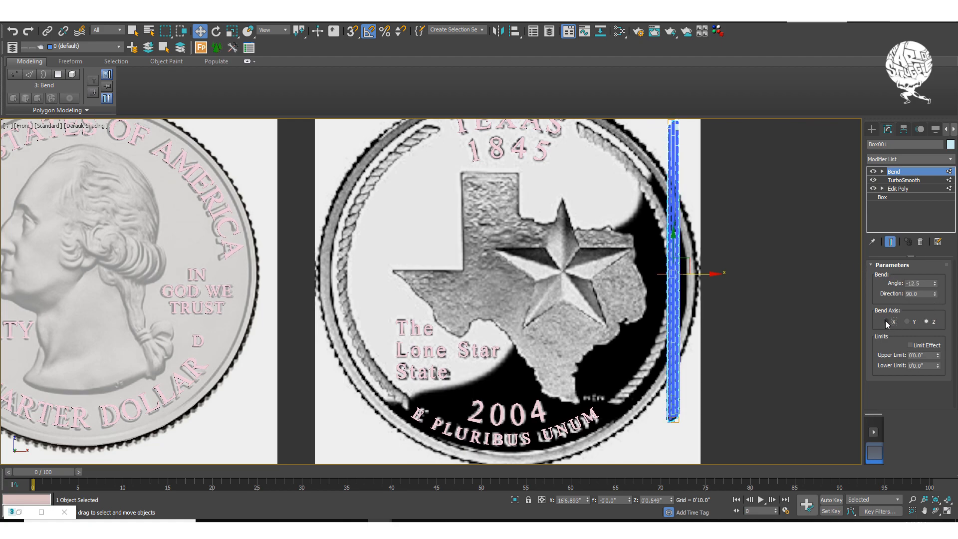
pyautogui.click(886, 322)
pyautogui.click(907, 322)
pyautogui.moveTo(935, 288)
pyautogui.mouseDown()
pyautogui.moveTo(938, 274)
pyautogui.moveTo(935, 302)
pyautogui.mouseUp()
pyautogui.click(927, 321)
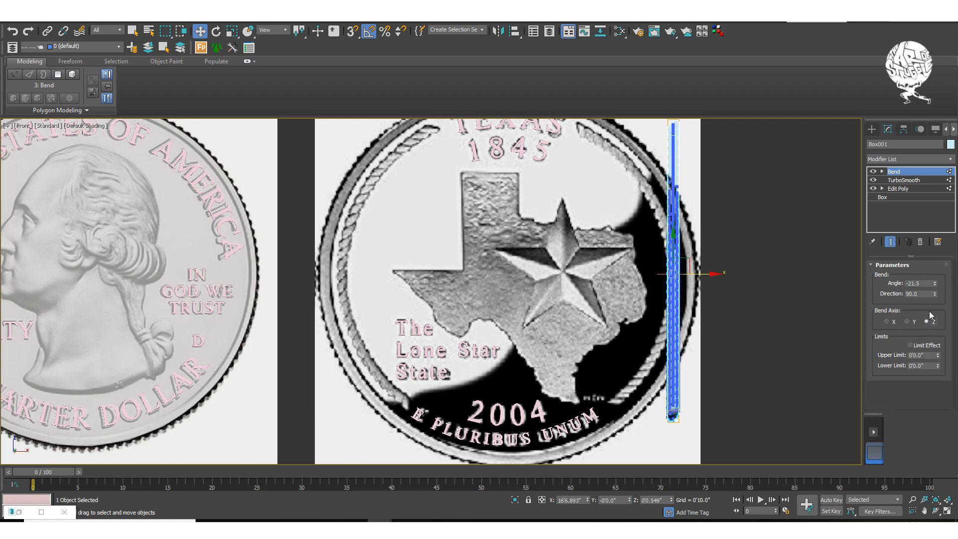
# - Check the bent rope from an angled view, set the bend angle to -28.5, and return to the front view
pyautogui.keyDown('alt'); pyautogui.moveTo(821, 291); pyautogui.dragTo(786, 293, button='middle'); pyautogui.keyUp('alt')
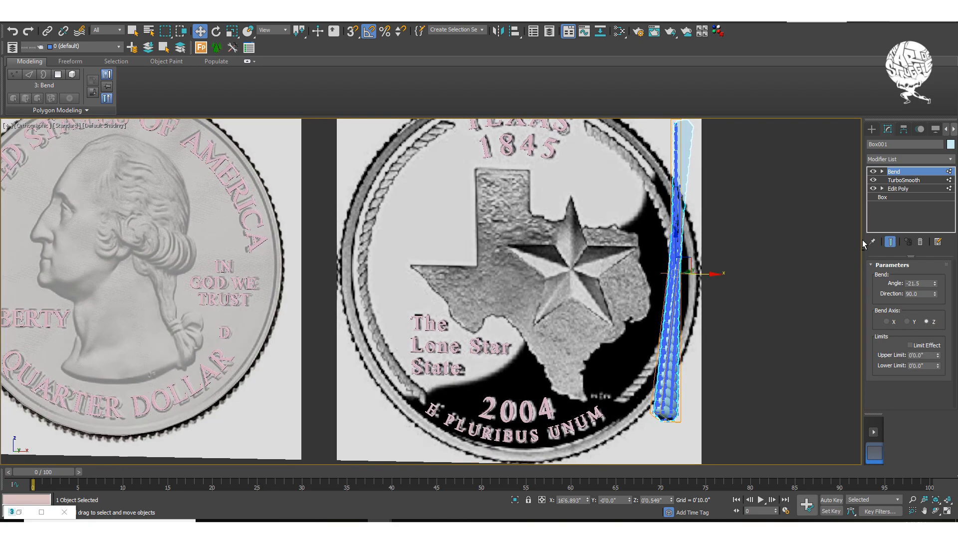
pyautogui.click(905, 189)
pyautogui.click(883, 275)
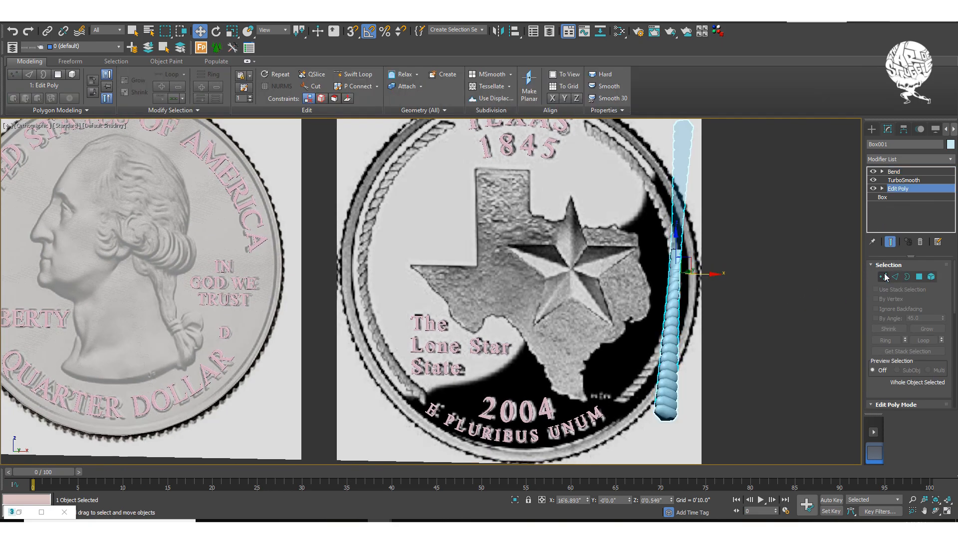
pyautogui.click(895, 172)
pyautogui.keyDown('alt'); pyautogui.moveTo(789, 243); pyautogui.dragTo(871, 263, button='middle'); pyautogui.keyUp('alt')
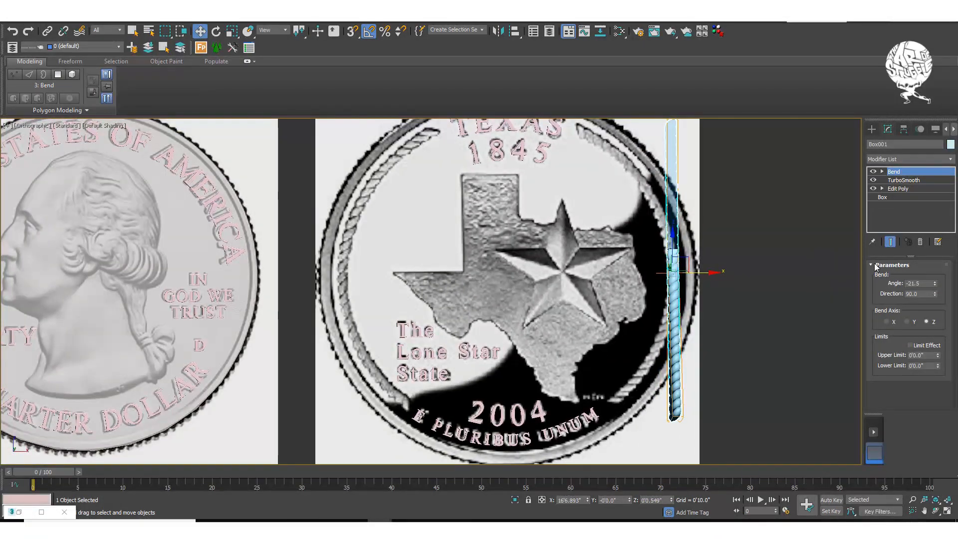
pyautogui.moveTo(936, 287); pyautogui.dragTo(928, 298)
pyautogui.press('f')
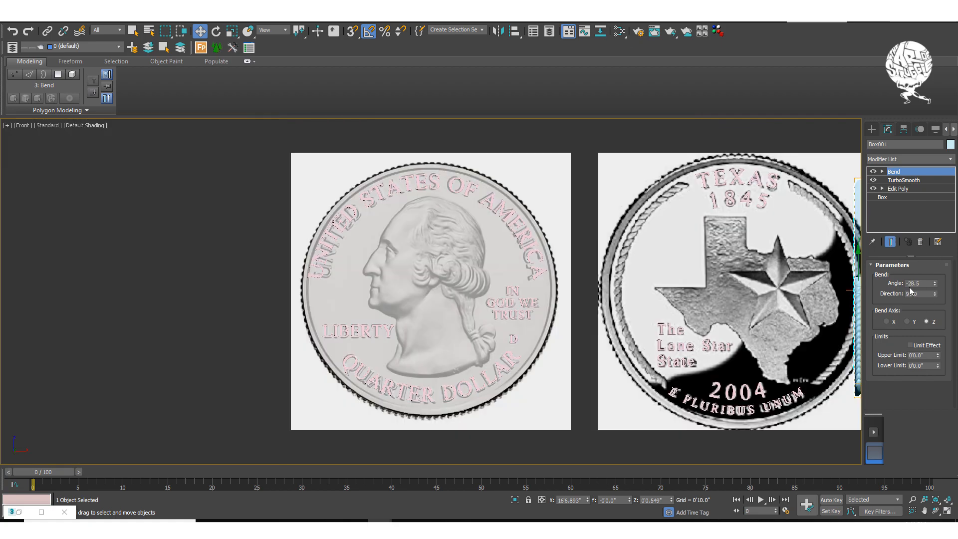
# - Try the X and Y bend axes on the rope, settle on Y, and set the bend angle to -70
pyautogui.press('z')
pyautogui.moveTo(492, 290); pyautogui.dragTo(645, 274, button='middle')
pyautogui.scroll(2, 558, 278)
pyautogui.scroll(-2, 649, 277)
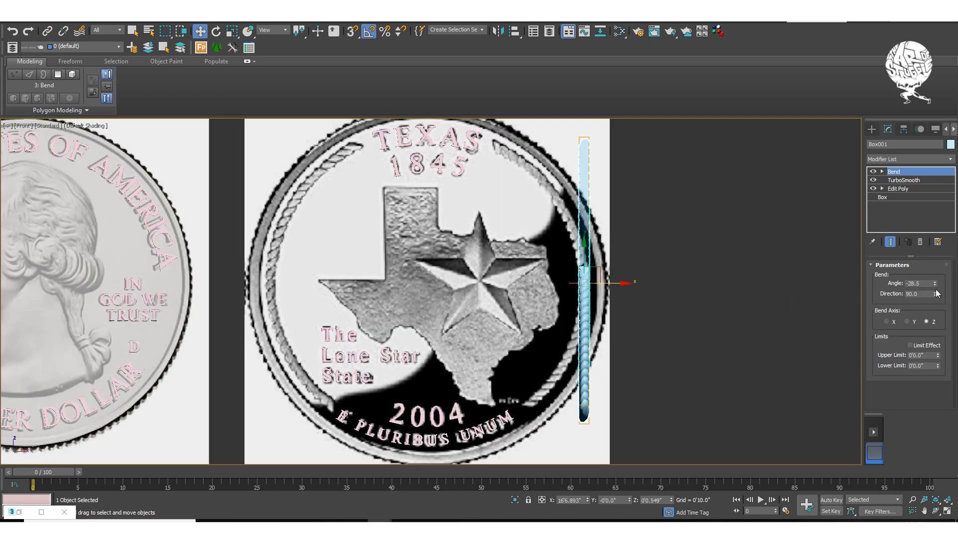
pyautogui.moveTo(936, 293); pyautogui.dragTo(923, 256)
pyautogui.rightClick(924, 257)
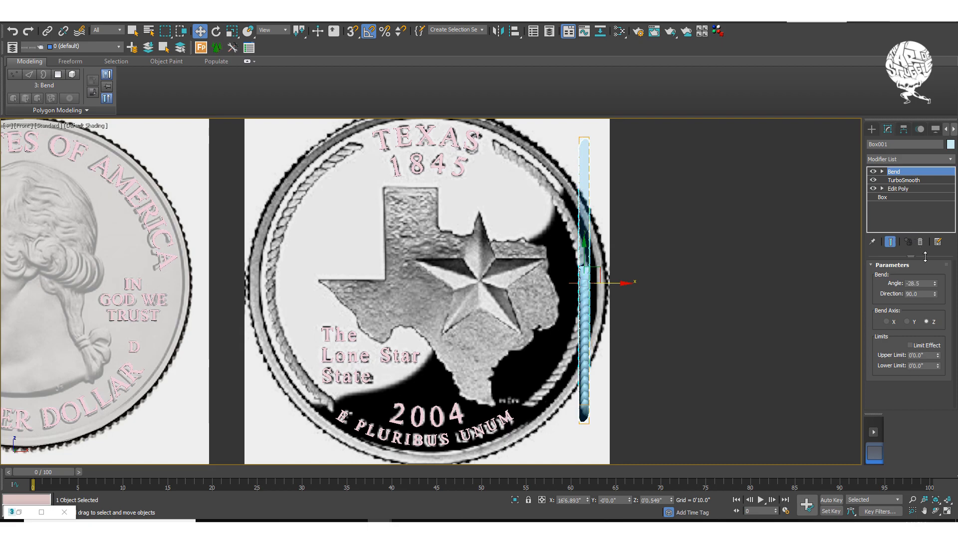
pyautogui.click(907, 322)
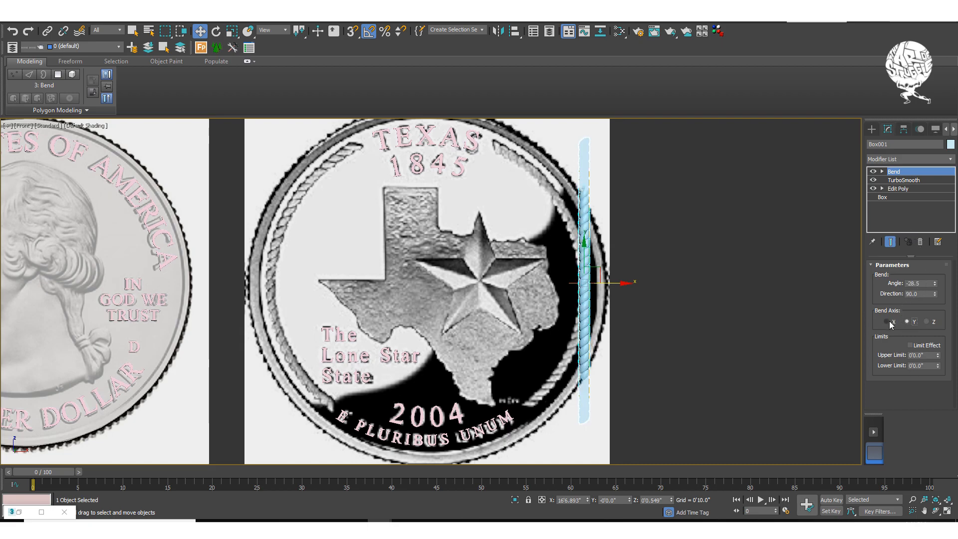
pyautogui.click(887, 321)
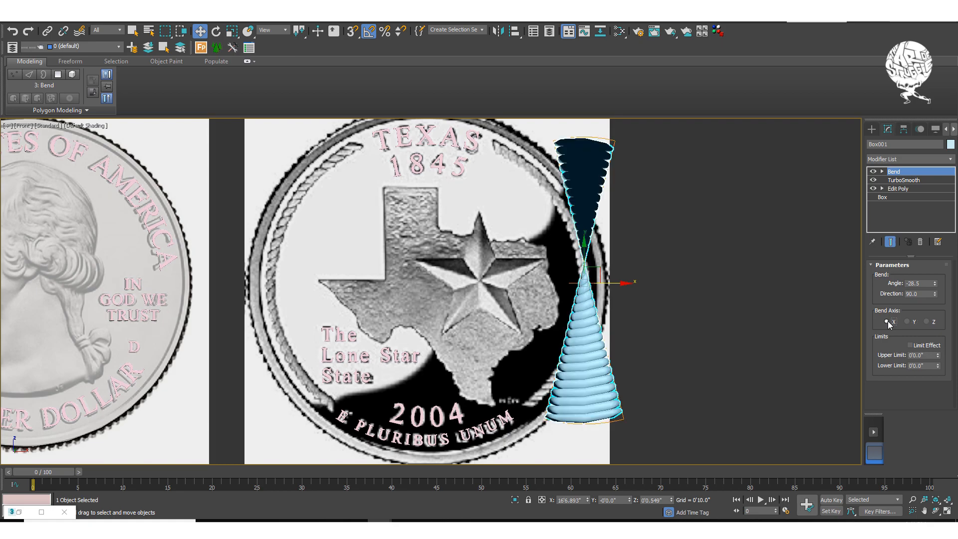
pyautogui.click(908, 322)
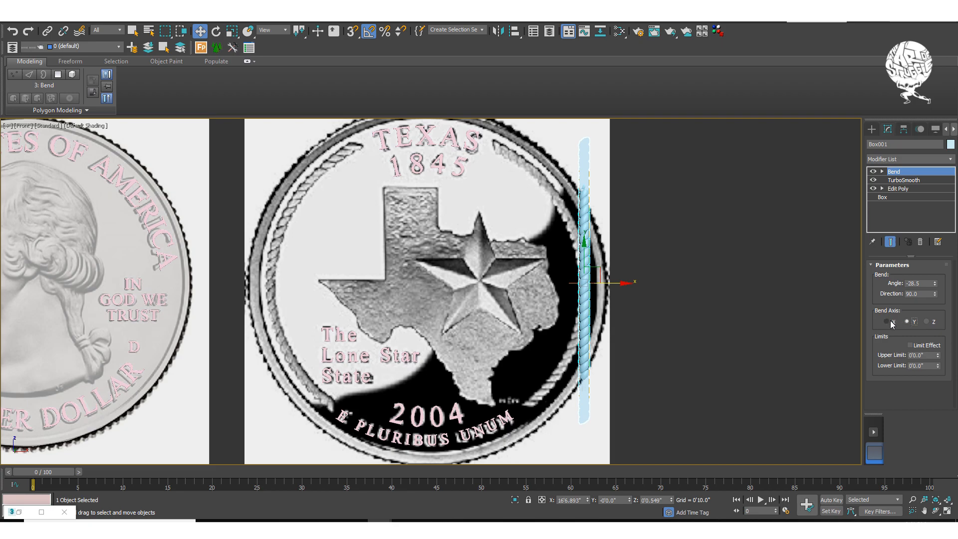
pyautogui.moveTo(935, 287); pyautogui.dragTo(929, 320)
# - Rotate the rope 90 degrees about its length so it curves along the Texas coin's rim, and check it from an angle
pyautogui.press('e')
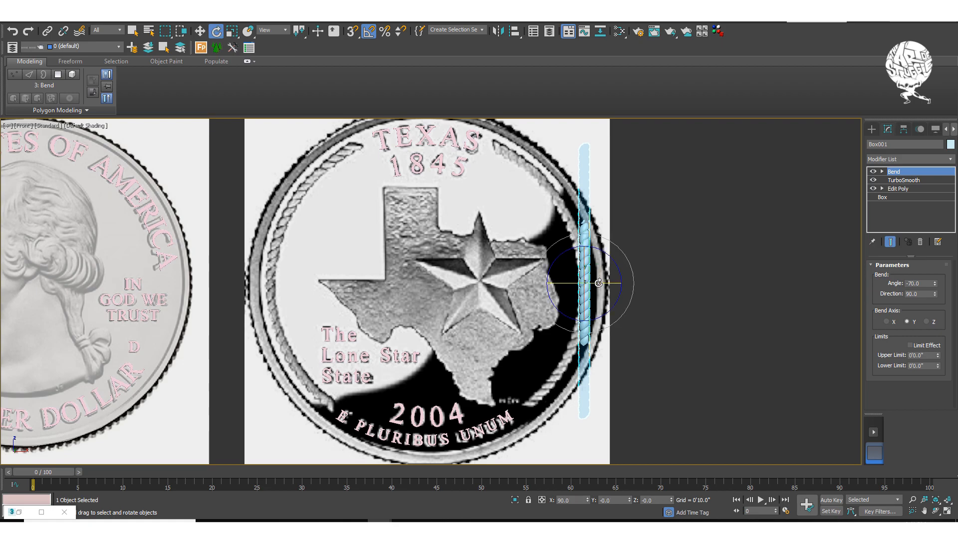
pyautogui.moveTo(600, 282); pyautogui.dragTo(644, 279)
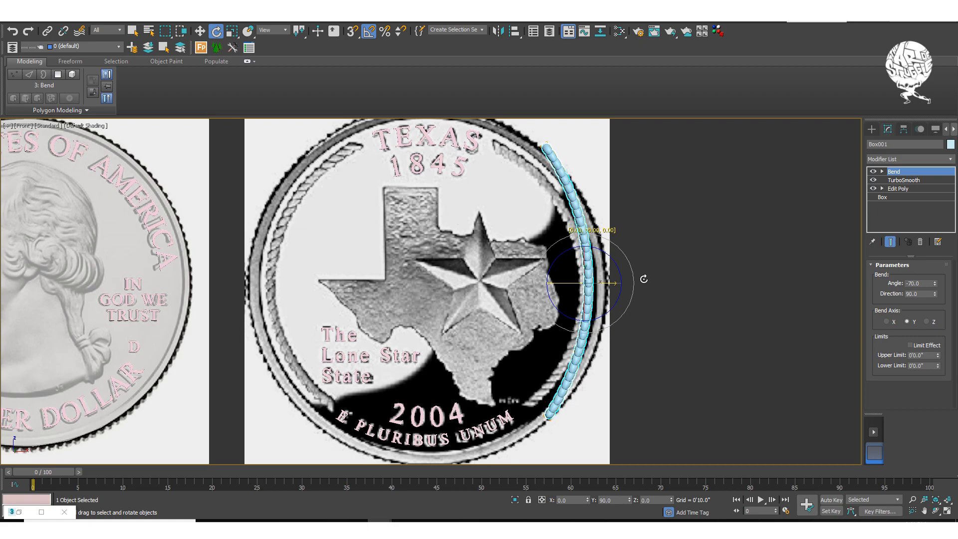
pyautogui.scroll(5, 603, 286)
pyautogui.moveTo(599, 287)
pyautogui.keyDown('alt'); pyautogui.mouseDown(button='middle')
pyautogui.moveTo(579, 297)
pyautogui.moveTo(487, 293)
pyautogui.moveTo(590, 280)
pyautogui.mouseUp(button='middle'); pyautogui.keyUp('alt')
pyautogui.scroll(-5, 574, 297)
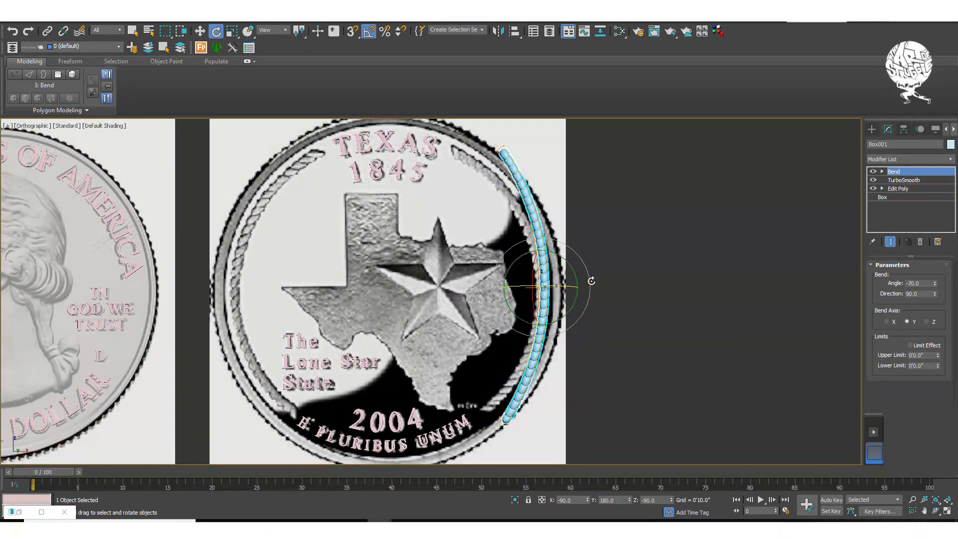
pyautogui.press('f')
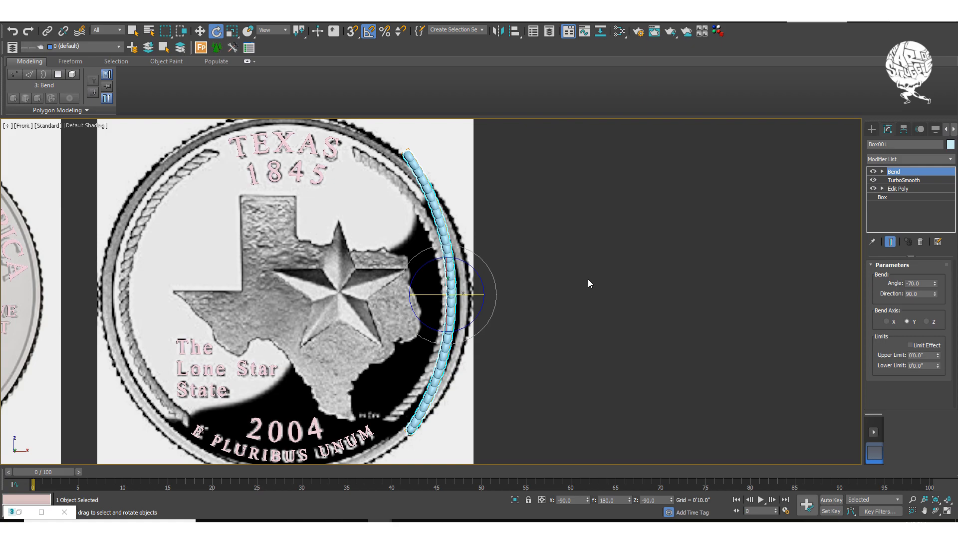
# - Set the rope's bend angle to -112.5 and compare the curve with the rope border on the reference coin
pyautogui.moveTo(588, 284); pyautogui.dragTo(675, 288, button='middle')
pyautogui.moveTo(935, 285); pyautogui.dragTo(935, 325)
pyautogui.scroll(5, 638, 274)
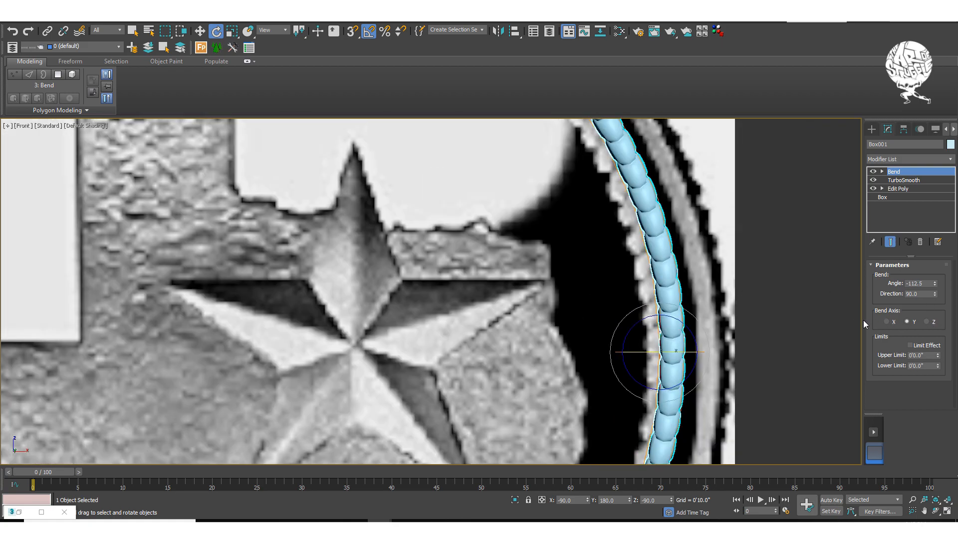
pyautogui.scroll(-5, 723, 297)
pyautogui.moveTo(718, 299)
pyautogui.keyDown('alt'); pyautogui.mouseDown(button='middle')
pyautogui.moveTo(636, 314)
pyautogui.moveTo(597, 306)
pyautogui.moveTo(520, 312)
pyautogui.moveTo(705, 298)
pyautogui.mouseUp(button='middle'); pyautogui.keyUp('alt')
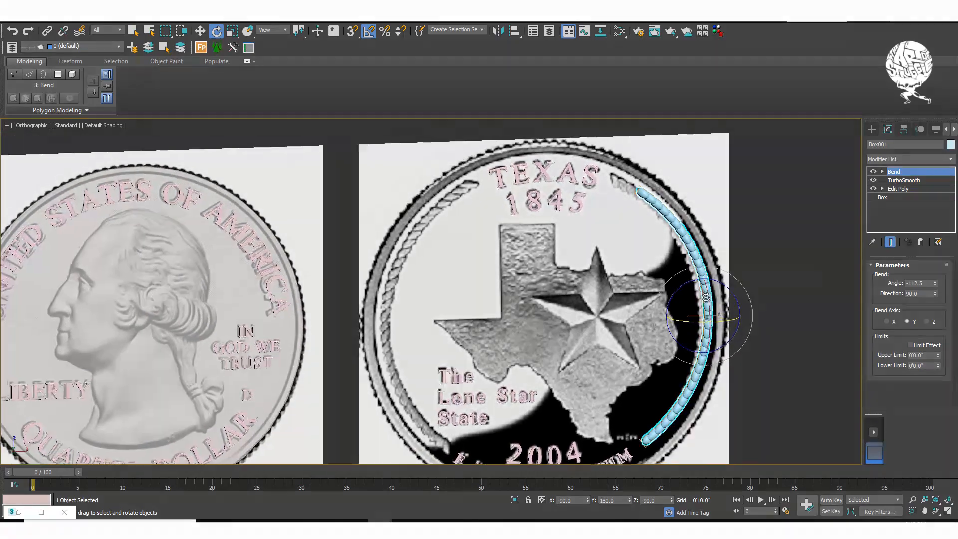
# - Move the bent rope slightly upward to Z 0'1.813" to line it up with the coin's border, and return to the front view
pyautogui.press('w')
pyautogui.moveTo(706, 293); pyautogui.dragTo(704, 290)
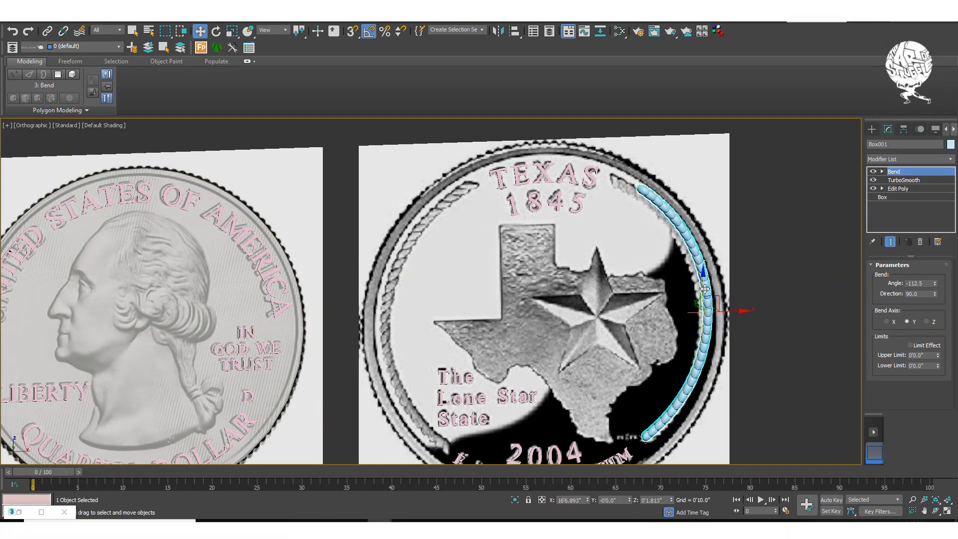
pyautogui.press('f')
pyautogui.press('z')
pyautogui.moveTo(580, 275); pyautogui.dragTo(658, 264, button='middle')
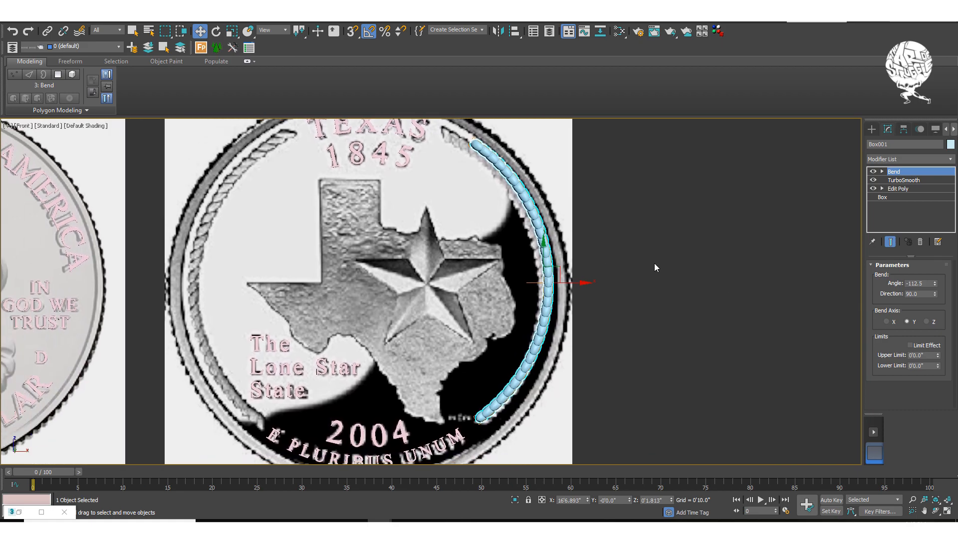
pyautogui.press('e')
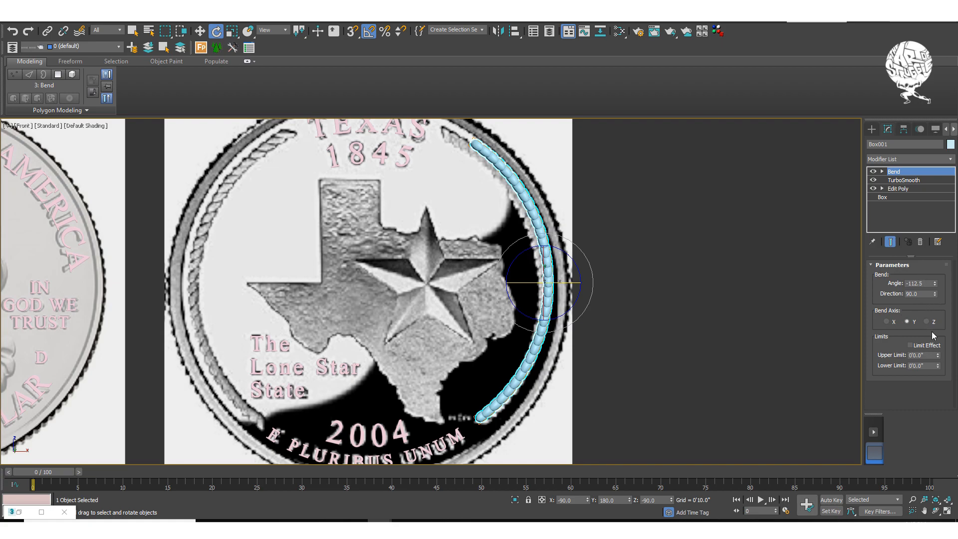
# - Delete the Bend and TurboSmooth modifiers from the rope, leaving Edit Poly on the box
pyautogui.click(934, 285)
pyautogui.moveTo(934, 287); pyautogui.dragTo(914, 280)
pyautogui.rightClick(905, 174)
pyautogui.click(884, 192)
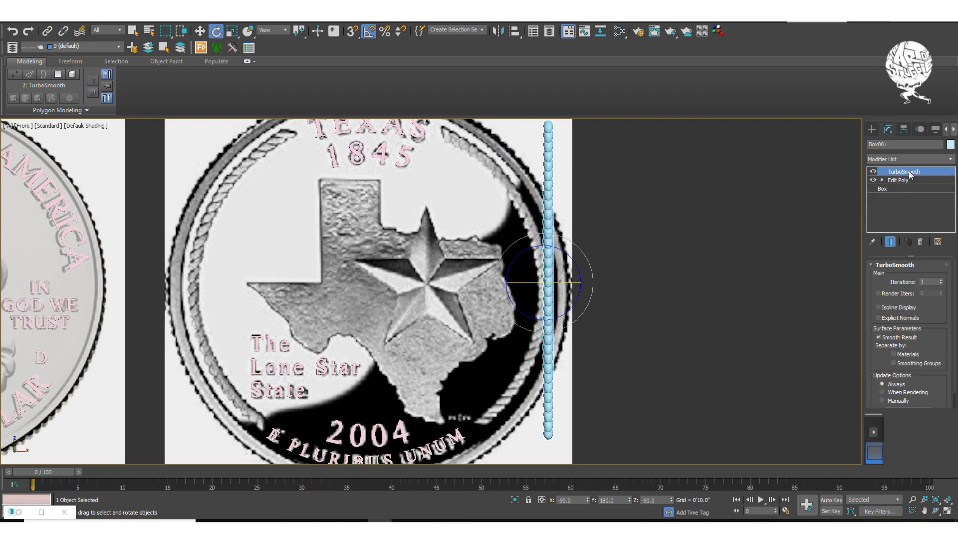
pyautogui.rightClick(908, 173)
pyautogui.click(870, 203)
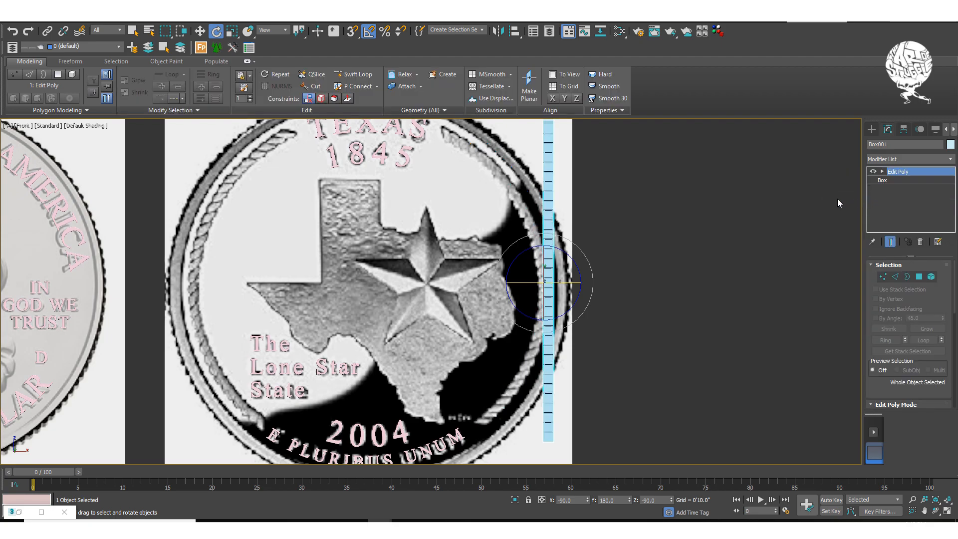
# - Deselect the unsmoothed rope, turn on edged faces, and view its grooves from an angle
pyautogui.scroll(2, 555, 255)
pyautogui.scroll(-6, 555, 259)
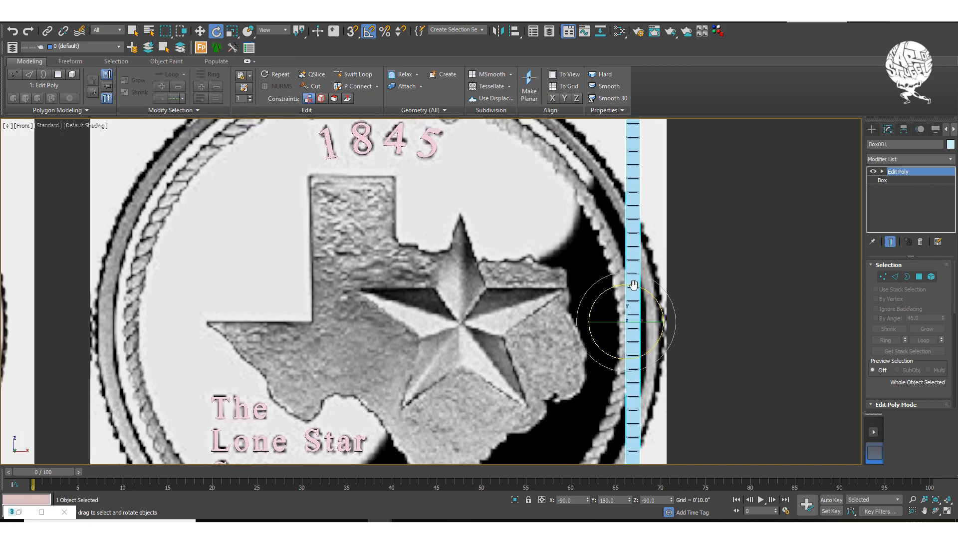
pyautogui.scroll(2, 530, 272)
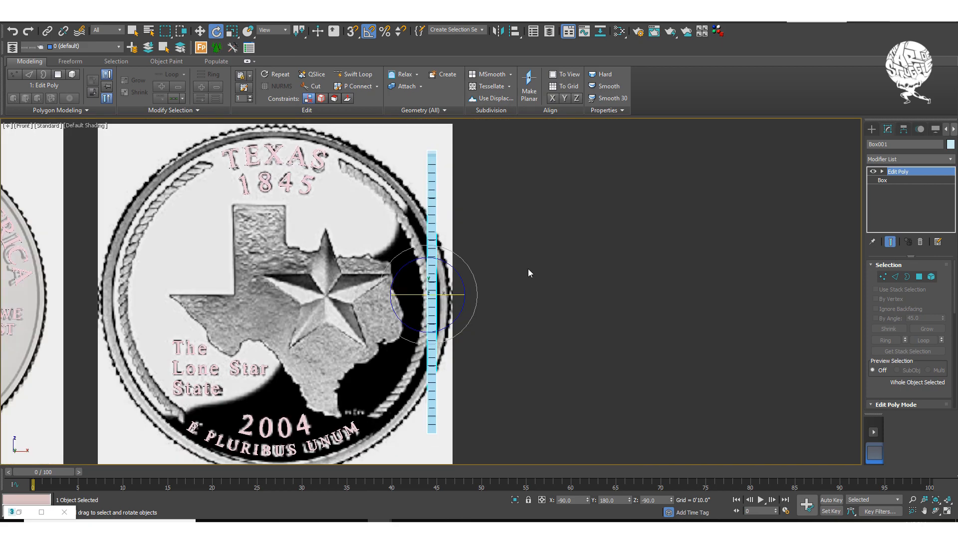
pyautogui.moveTo(531, 271); pyautogui.dragTo(663, 279, button='middle')
pyautogui.click(621, 217)
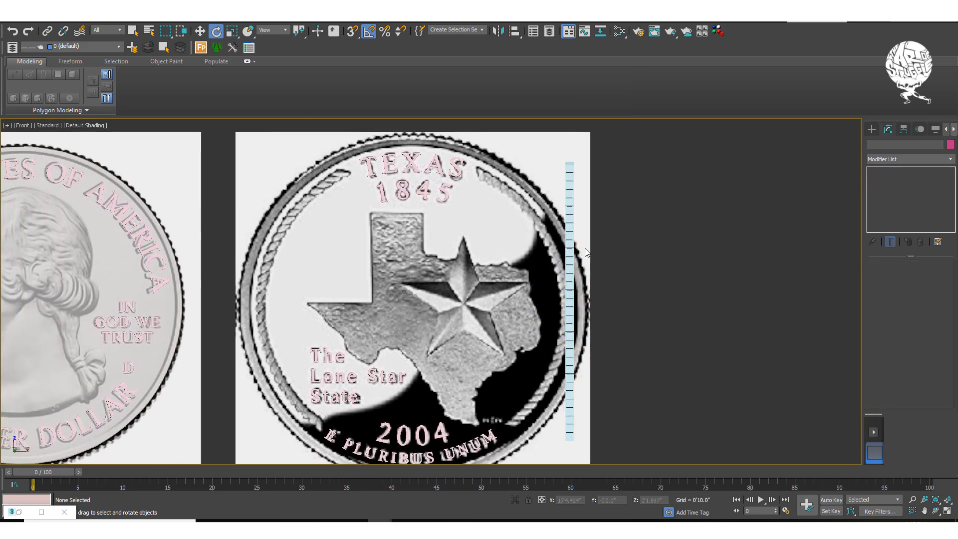
pyautogui.press('F4')
pyautogui.scroll(3, 588, 240)
pyautogui.scroll(-3, 586, 232)
pyautogui.moveTo(585, 228)
pyautogui.keyDown('alt'); pyautogui.mouseDown(button='middle')
pyautogui.moveTo(439, 239)
pyautogui.moveTo(492, 251)
pyautogui.moveTo(579, 243)
pyautogui.mouseUp(button='middle'); pyautogui.keyUp('alt')
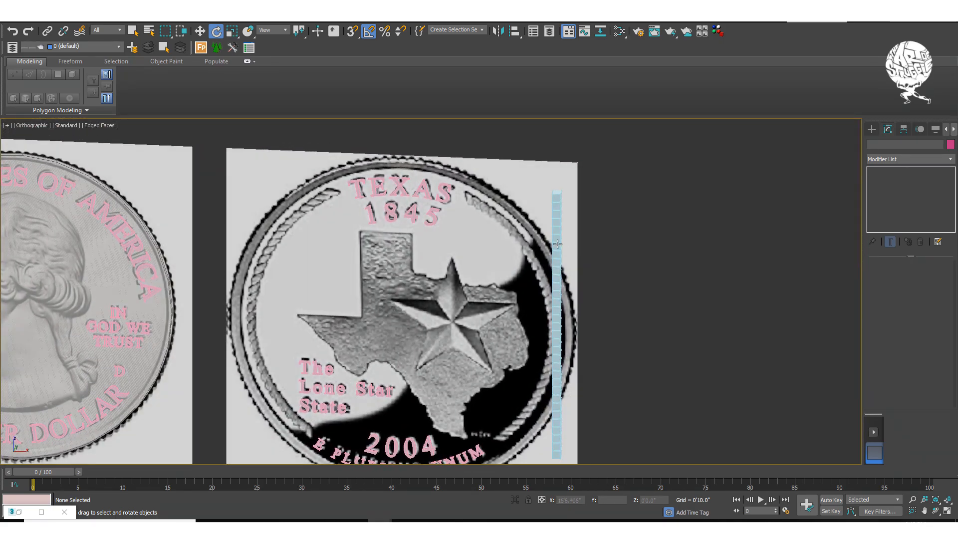
# - Rotate the rope back 90 degrees so its slanted grooves face forward, and add a Bend modifier above Edit Poly
pyautogui.click(556, 242)
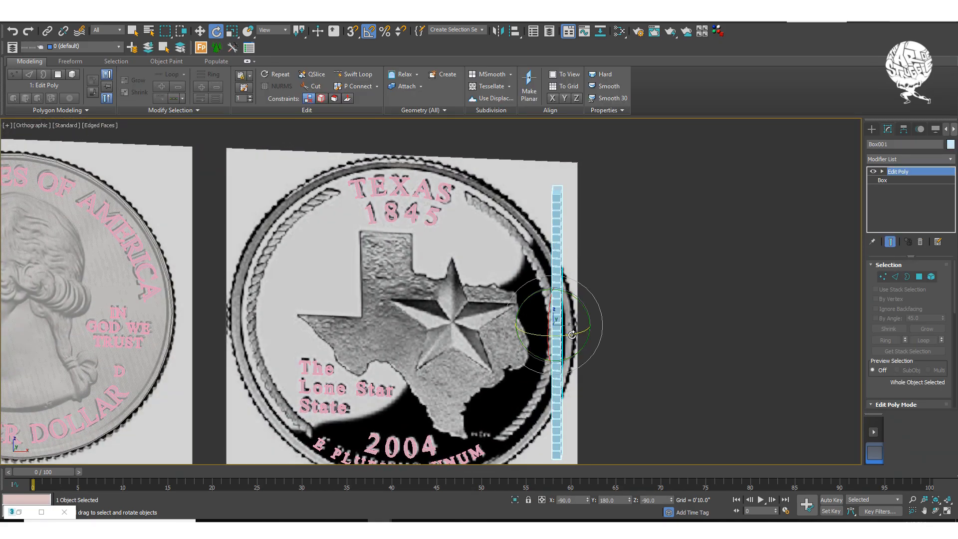
pyautogui.moveTo(572, 335); pyautogui.dragTo(526, 332)
pyautogui.click(931, 160)
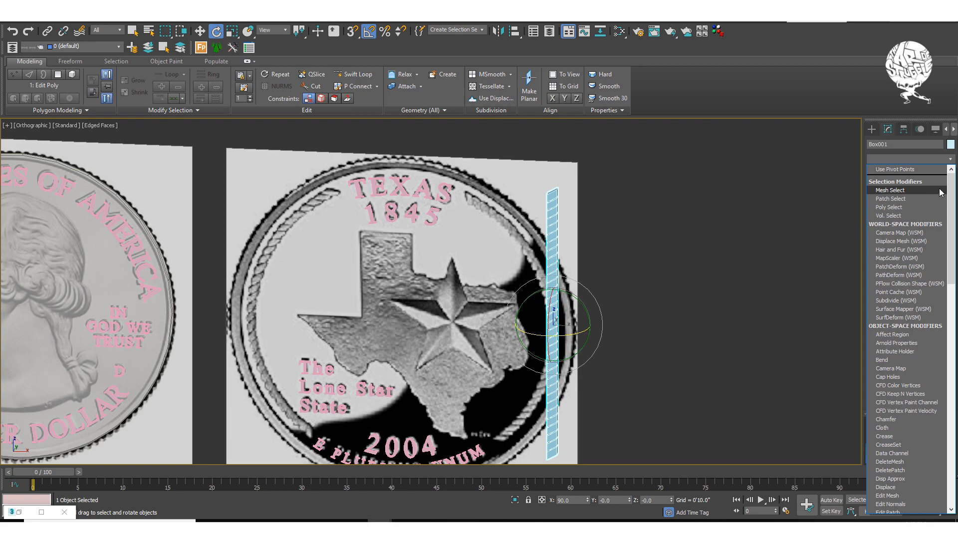
pyautogui.scroll(-7, 934, 173)
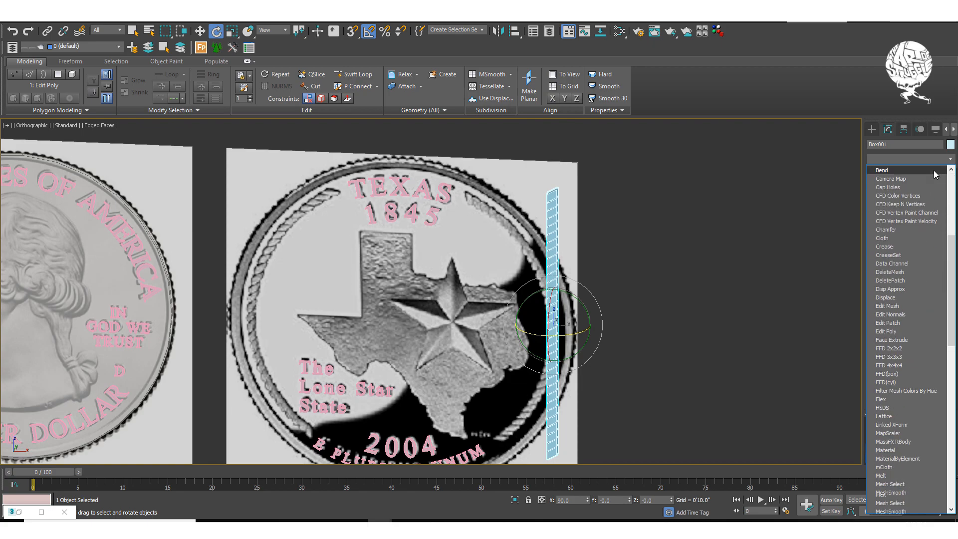
pyautogui.click(899, 169)
pyautogui.moveTo(670, 259); pyautogui.dragTo(674, 256, button='middle')
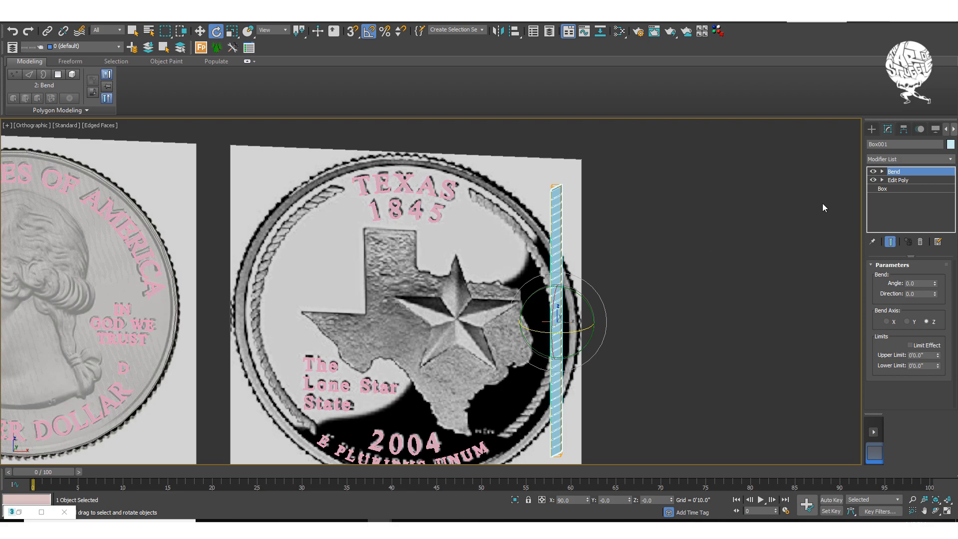
# - Insert a TurboSmooth modifier between Edit Poly and Bend on the rope
pyautogui.click(924, 180)
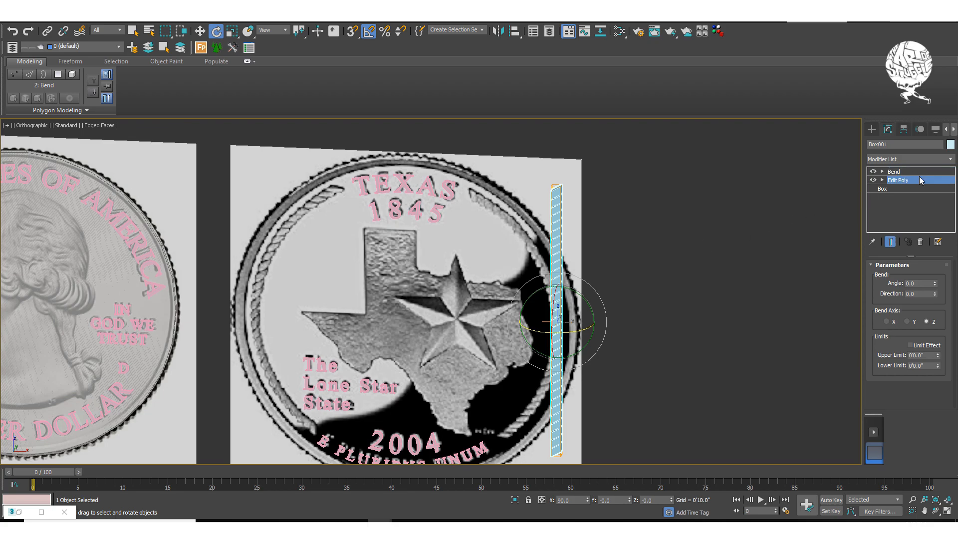
pyautogui.click(939, 161)
pyautogui.press('t')
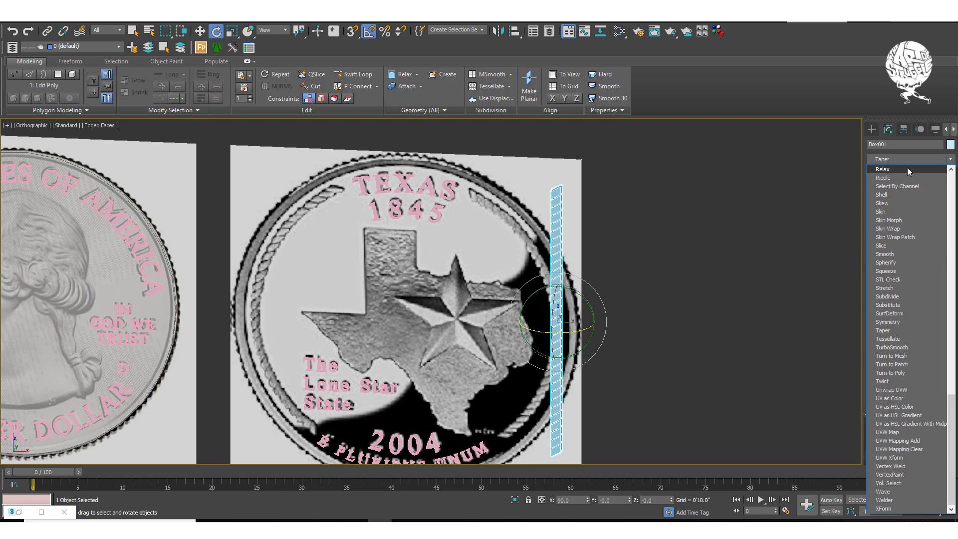
pyautogui.click(902, 348)
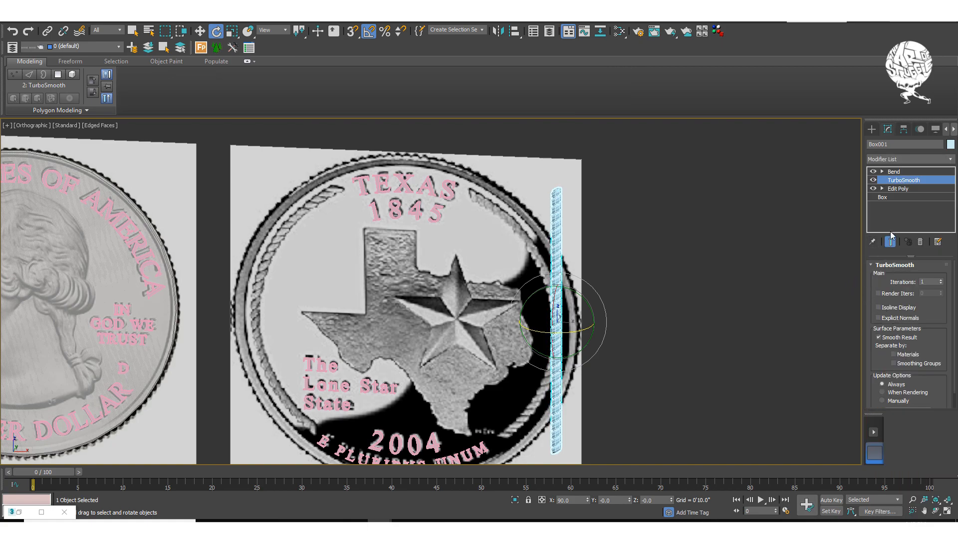
# - Set the Bend modifier's direction to 90 and its axis to X, and rotate its gizmo about the rope's length
pyautogui.click(896, 172)
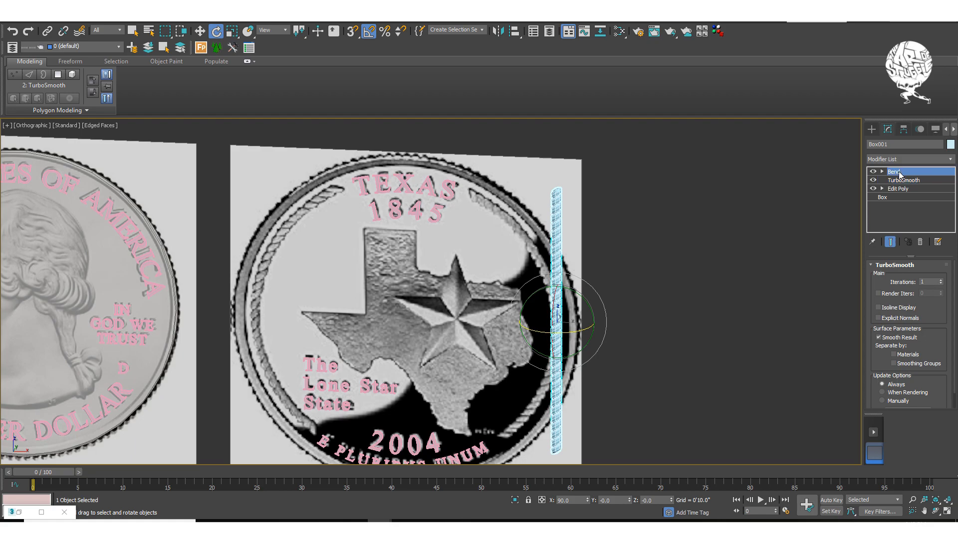
pyautogui.scroll(3, 663, 272)
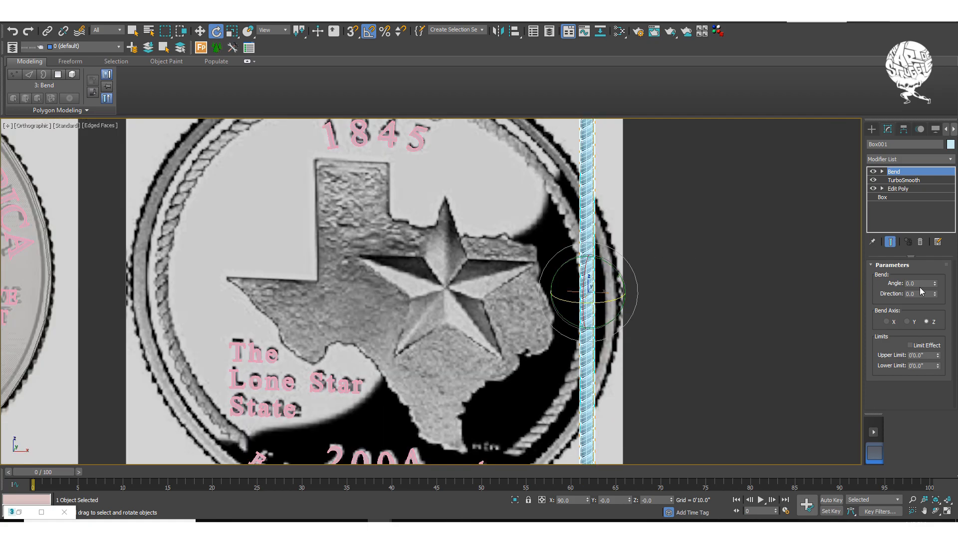
pyautogui.click(910, 293)
pyautogui.write('90')
pyautogui.click(887, 322)
pyautogui.moveTo(935, 285); pyautogui.dragTo(935, 293)
pyautogui.rightClick(935, 292)
pyautogui.press('1')
pyautogui.moveTo(623, 277); pyautogui.dragTo(650, 291)
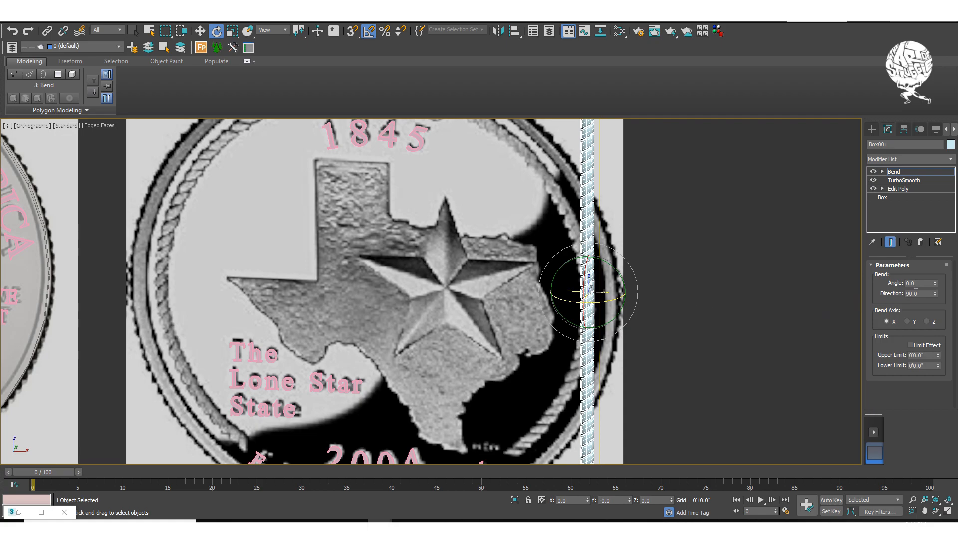
# - Switch the bend axis to Y and set the angle to -104.5 so the rope follows the Texas coin's border
pyautogui.moveTo(934, 288); pyautogui.dragTo(934, 308)
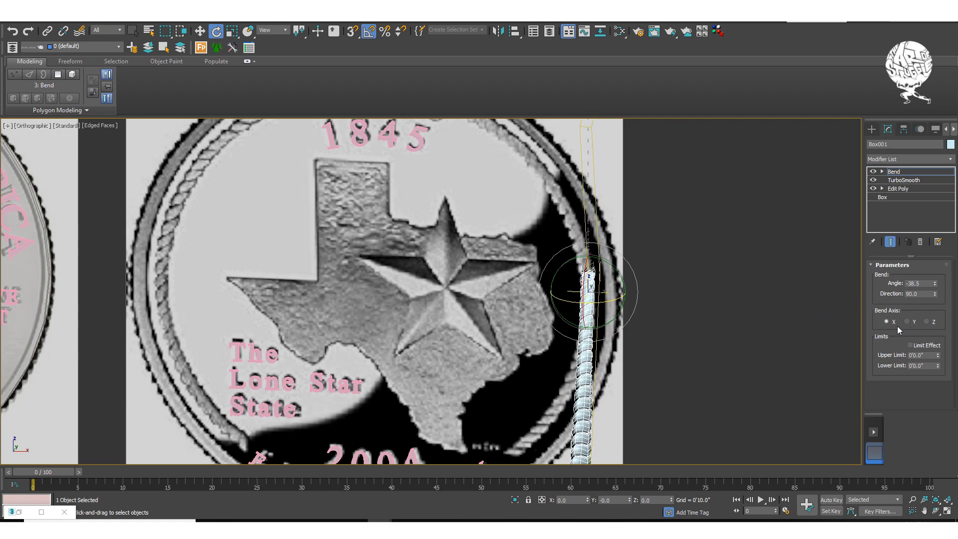
pyautogui.click(907, 323)
pyautogui.scroll(-3, 719, 292)
pyautogui.moveTo(716, 289); pyautogui.dragTo(728, 312, button='middle')
pyautogui.scroll(3, 695, 272)
pyautogui.moveTo(738, 277); pyautogui.dragTo(736, 237, button='middle')
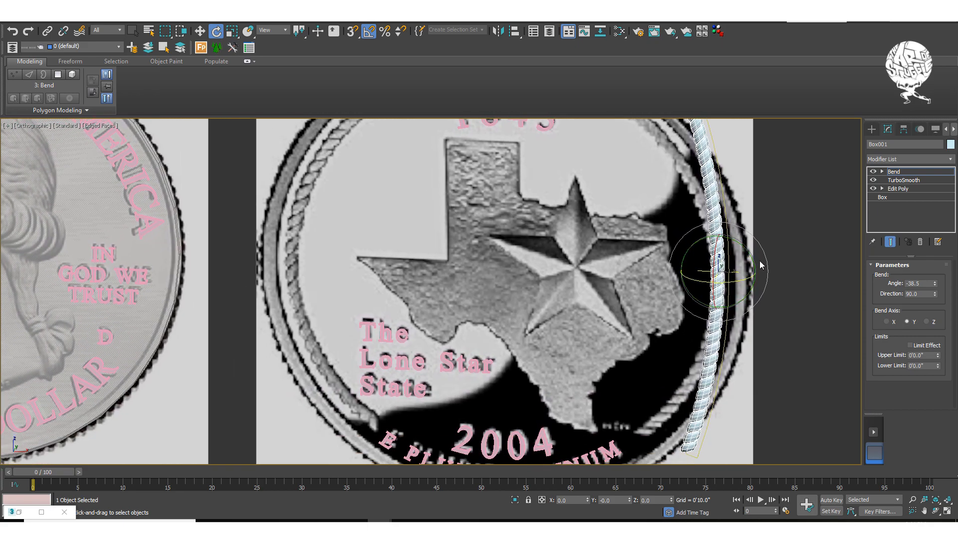
pyautogui.moveTo(934, 284); pyautogui.dragTo(946, 350)
pyautogui.moveTo(789, 287); pyautogui.dragTo(773, 298, button='middle')
pyautogui.scroll(-3, 814, 306)
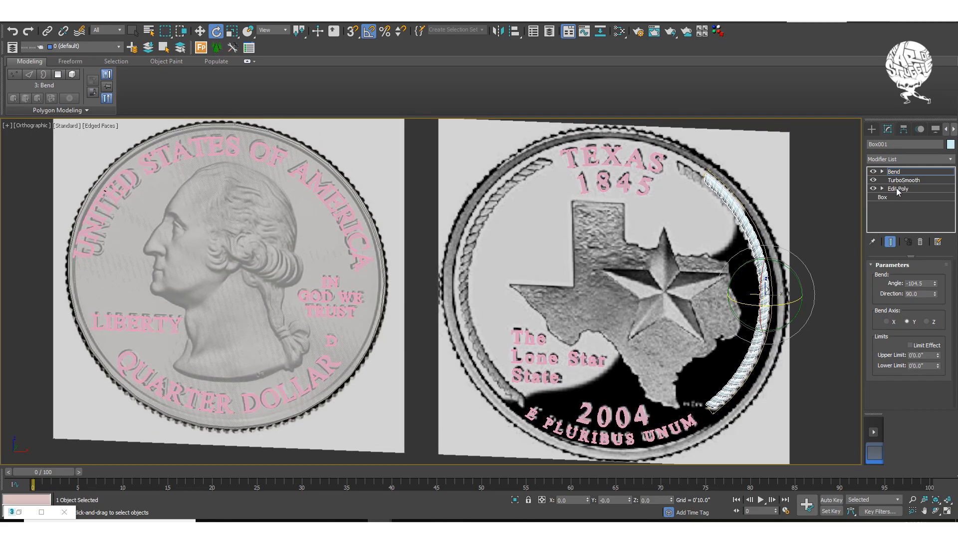
# - Return to the rope's Edit Poly level and turn off the display of Bend and TurboSmooth
pyautogui.click(898, 189)
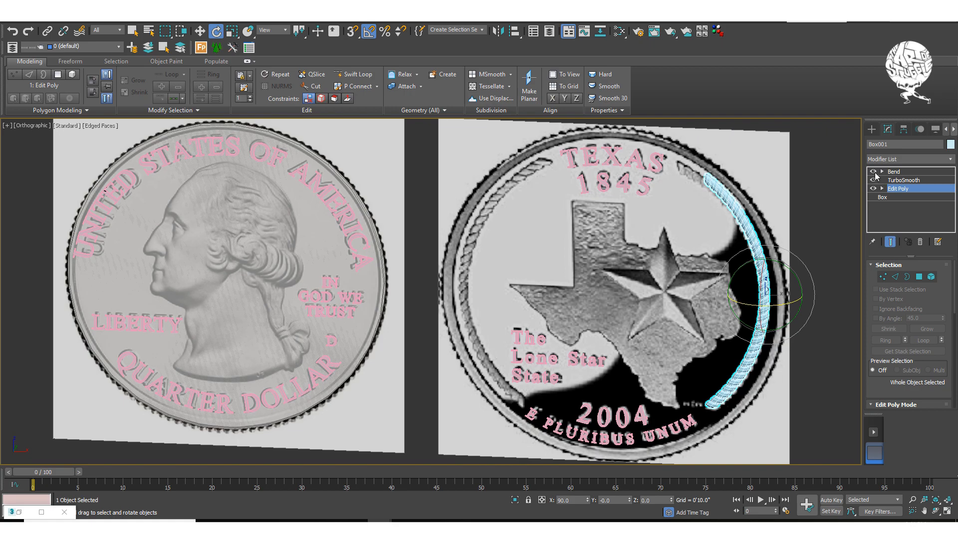
pyautogui.click(874, 171)
pyautogui.click(873, 180)
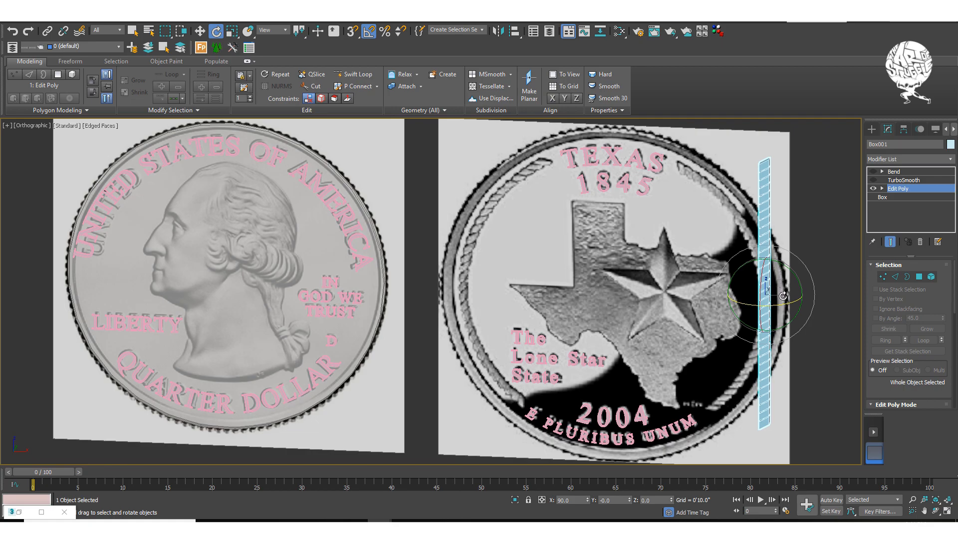
# - Scale the straight rope uniformly to 107.74 percent and turn the display of TurboSmooth and Bend back on
pyautogui.press('r')
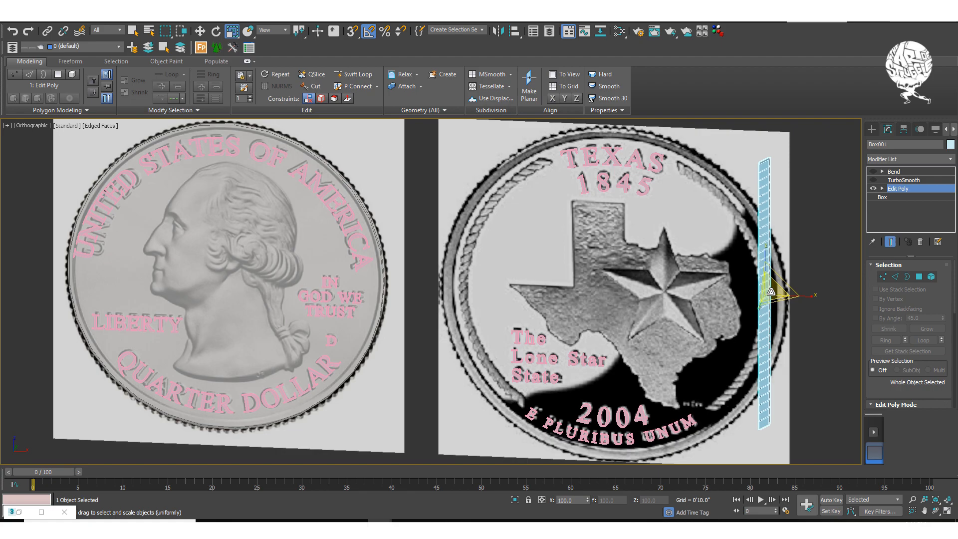
pyautogui.moveTo(771, 291); pyautogui.dragTo(773, 288)
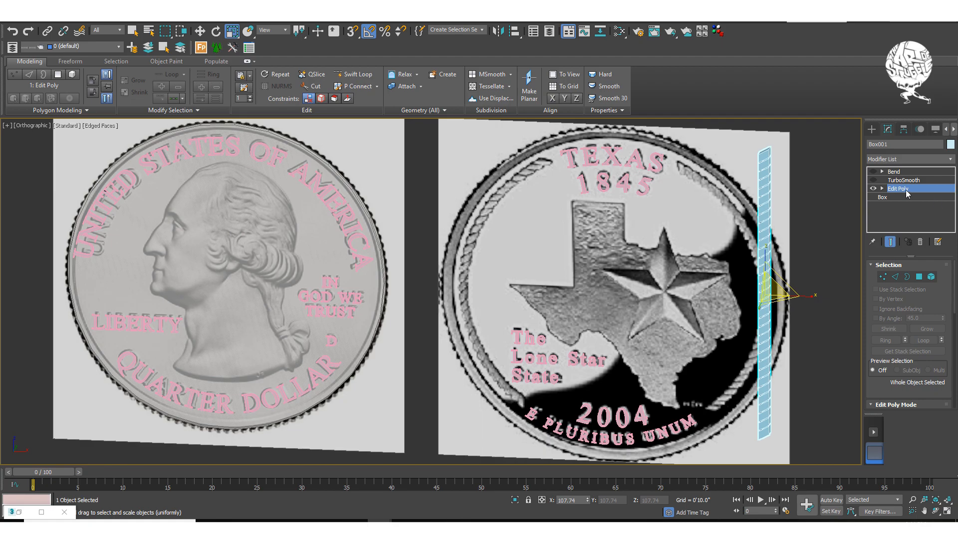
pyautogui.click(873, 180)
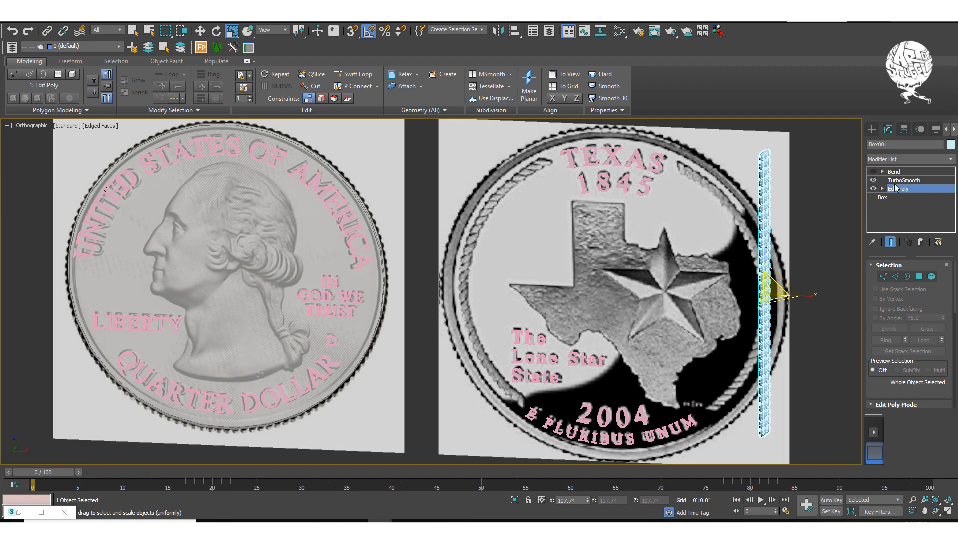
pyautogui.click(911, 181)
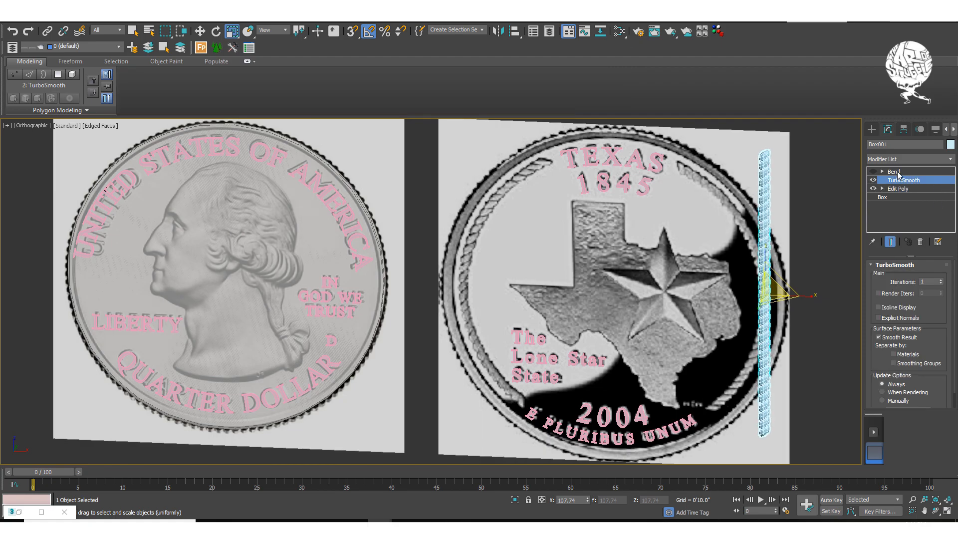
pyautogui.click(895, 171)
pyautogui.click(901, 188)
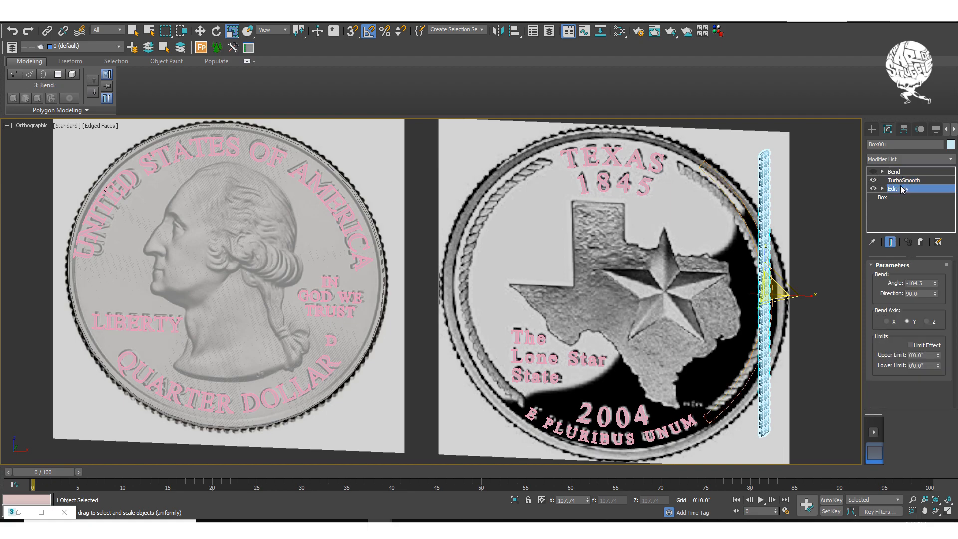
pyautogui.click(898, 182)
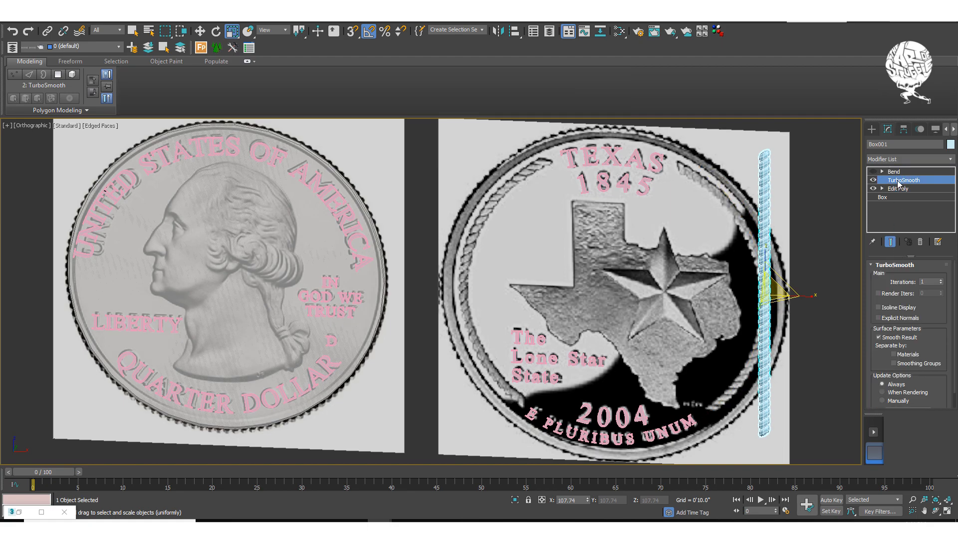
pyautogui.click(898, 171)
pyautogui.click(873, 171)
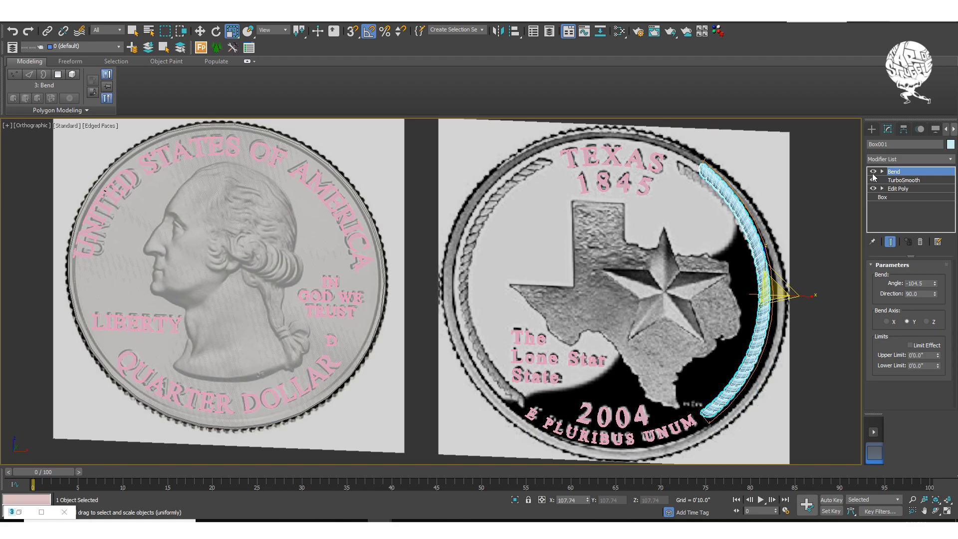
# - Move the Bend gizmo outward along X to 16'9.465" to refine how the rope follows the Texas coin's border
pyautogui.press('w')
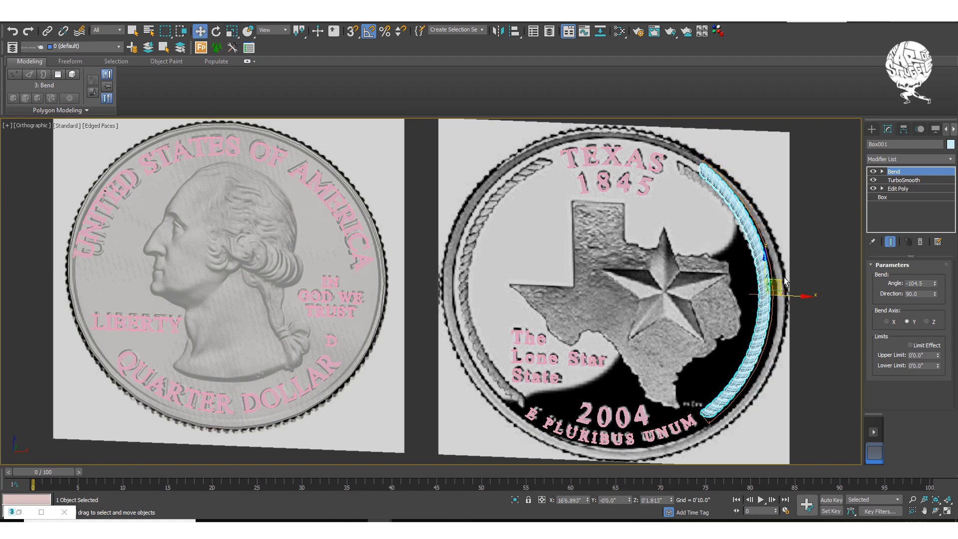
pyautogui.scroll(4, 753, 292)
pyautogui.scroll(-4, 755, 271)
pyautogui.scroll(-2, 758, 273)
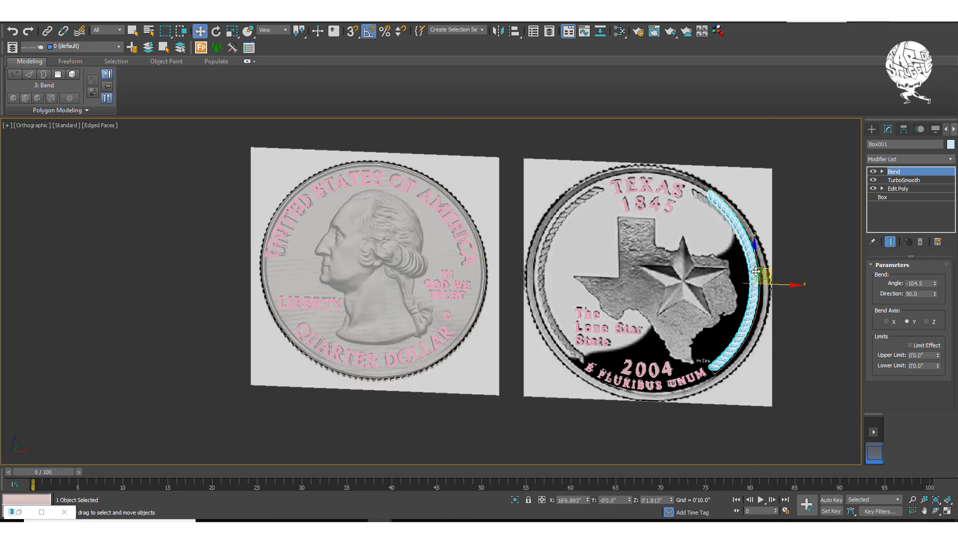
pyautogui.scroll(4, 753, 274)
pyautogui.moveTo(771, 292); pyautogui.dragTo(782, 294)
pyautogui.moveTo(783, 295); pyautogui.dragTo(807, 328, button='middle')
pyautogui.scroll(-5, 771, 284)
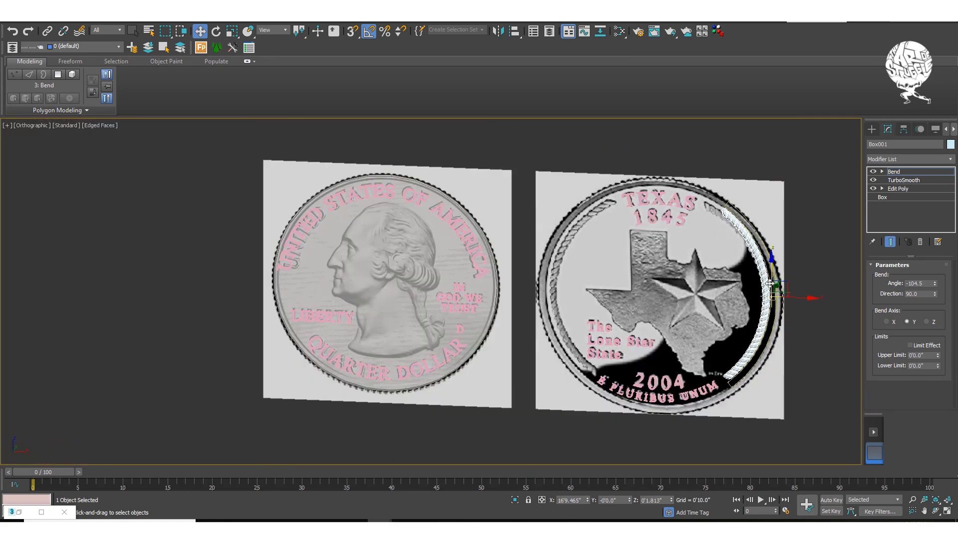
pyautogui.scroll(5, 766, 281)
pyautogui.moveTo(767, 281); pyautogui.dragTo(782, 306, button='middle')
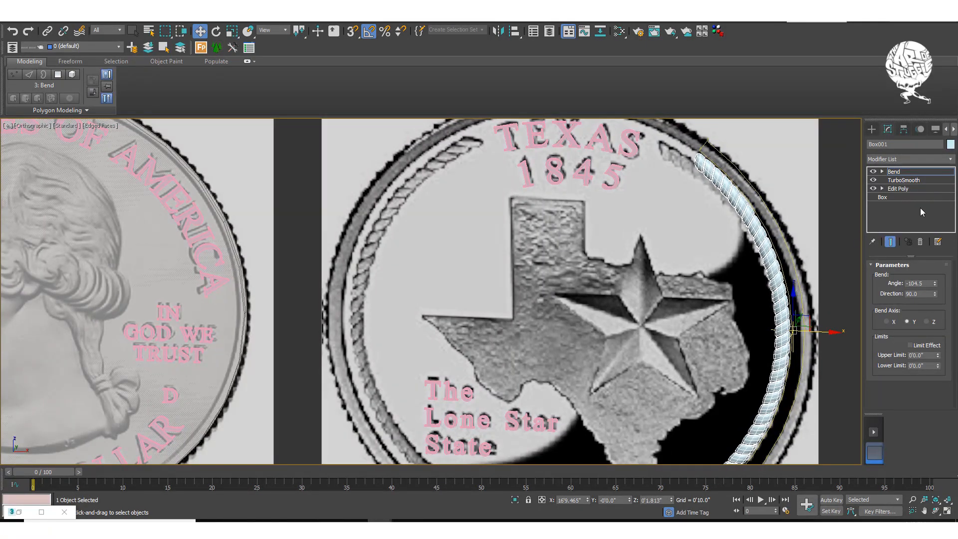
# - With Bend and TurboSmooth hidden, scale the rope at the Edit Poly level to about 86 percent X, 118 percent Y and 91 percent Z
pyautogui.click(908, 187)
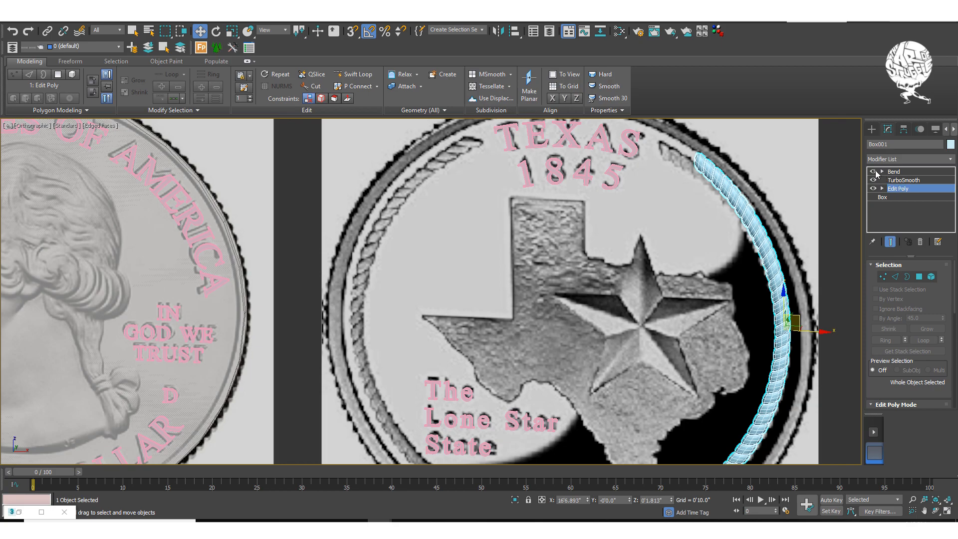
pyautogui.click(872, 171)
pyautogui.click(873, 180)
pyautogui.moveTo(773, 271); pyautogui.dragTo(719, 238, button='middle')
pyautogui.press('r')
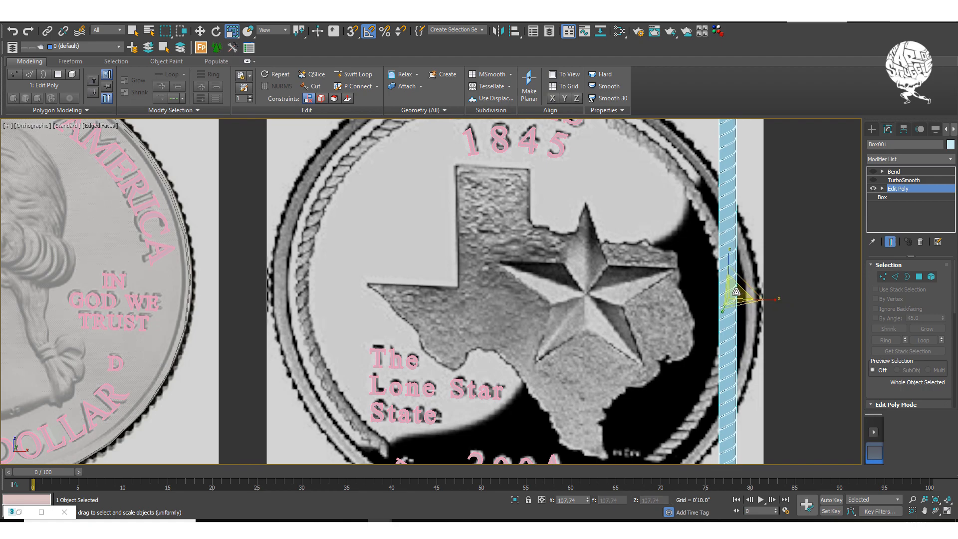
pyautogui.moveTo(737, 290); pyautogui.dragTo(725, 308)
pyautogui.keyDown('alt'); pyautogui.moveTo(725, 307); pyautogui.dragTo(766, 316, button='middle'); pyautogui.keyUp('alt')
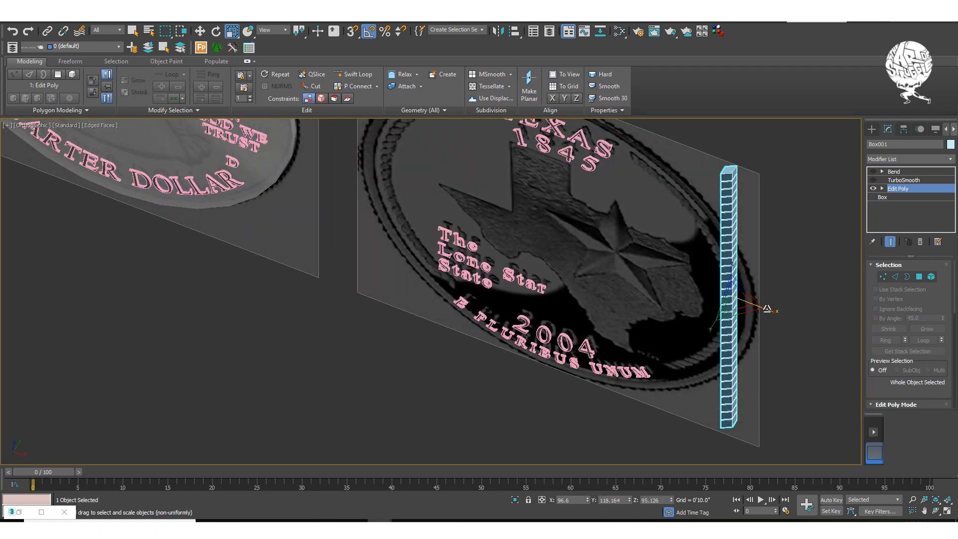
pyautogui.moveTo(767, 309); pyautogui.dragTo(763, 307)
pyautogui.keyDown('alt'); pyautogui.moveTo(763, 308); pyautogui.dragTo(757, 282, button='middle'); pyautogui.keyUp('alt')
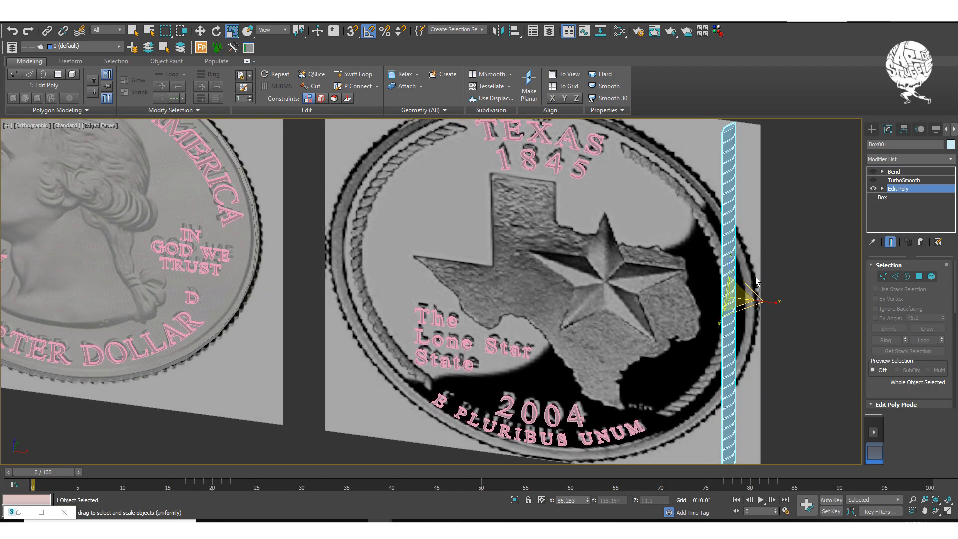
# - Switch to the Front view and show the TurboSmooth and Bend effects on the rescaled rope
pyautogui.press('f')
pyautogui.moveTo(593, 264); pyautogui.dragTo(687, 280, button='middle')
pyautogui.scroll(3, 686, 279)
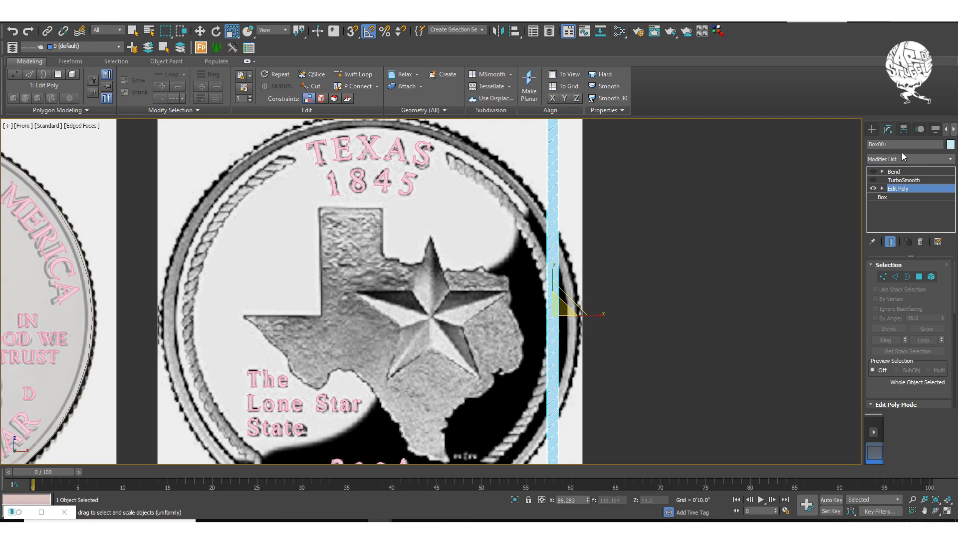
pyautogui.click(898, 179)
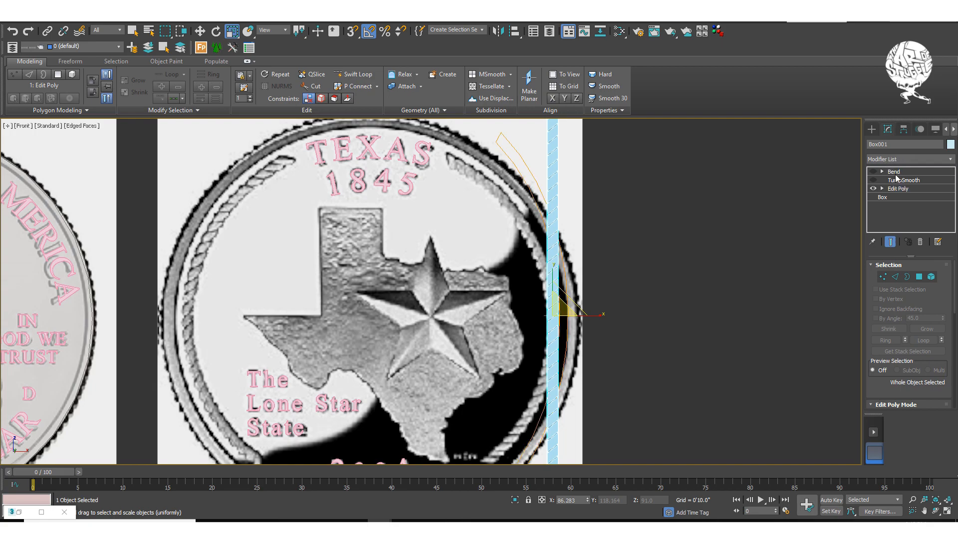
pyautogui.click(873, 180)
pyautogui.click(879, 159)
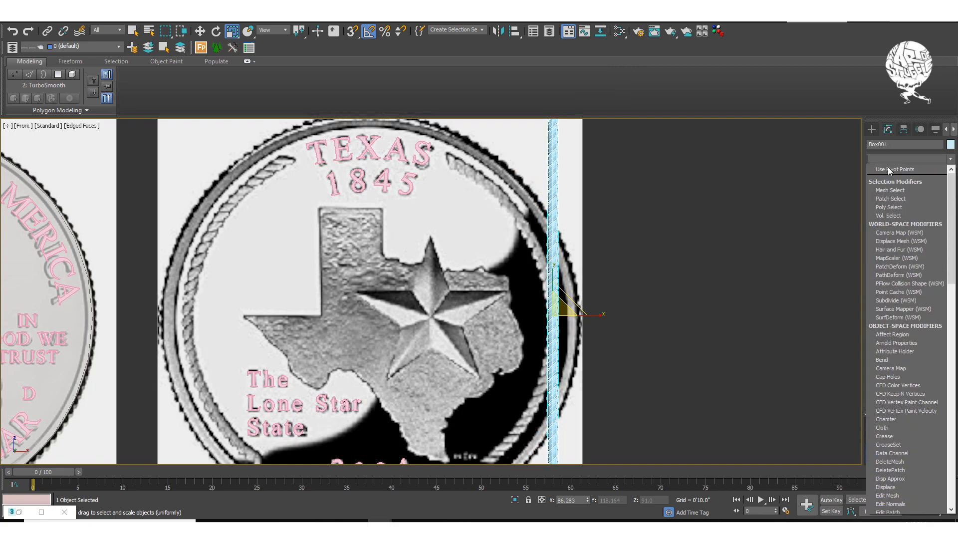
pyautogui.click(875, 160)
pyautogui.click(874, 172)
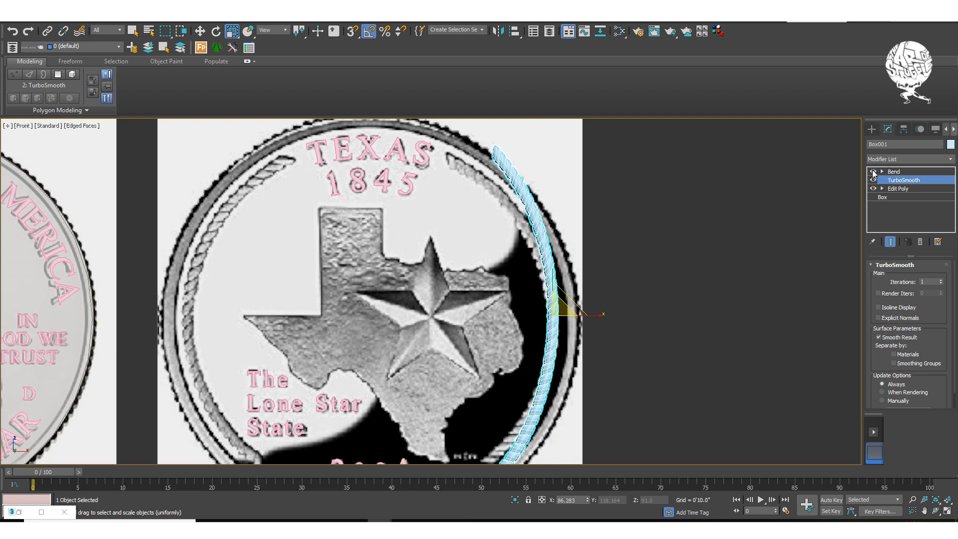
pyautogui.moveTo(703, 224); pyautogui.dragTo(724, 184, button='middle')
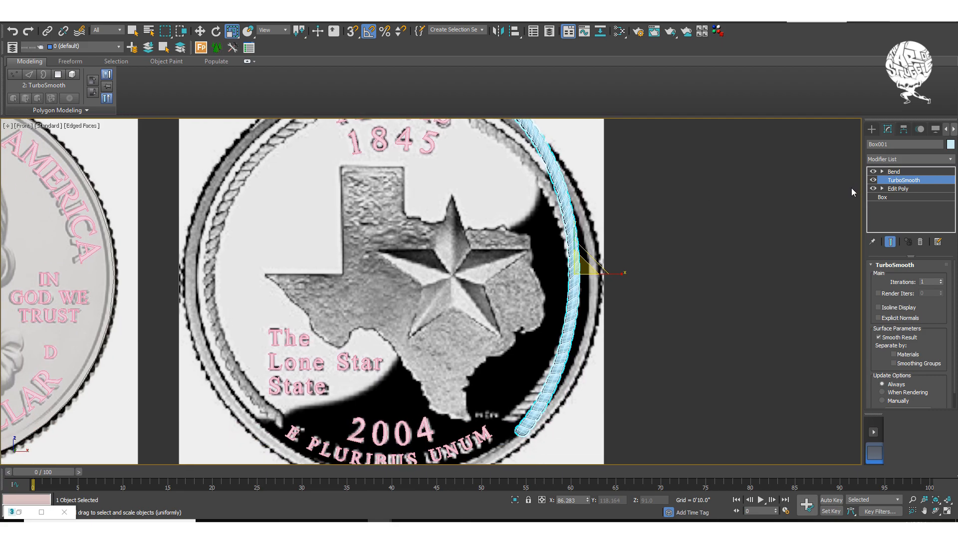
# - Set the rope's Bend angle to -136 so its curve matches the coin's rope border
pyautogui.click(899, 173)
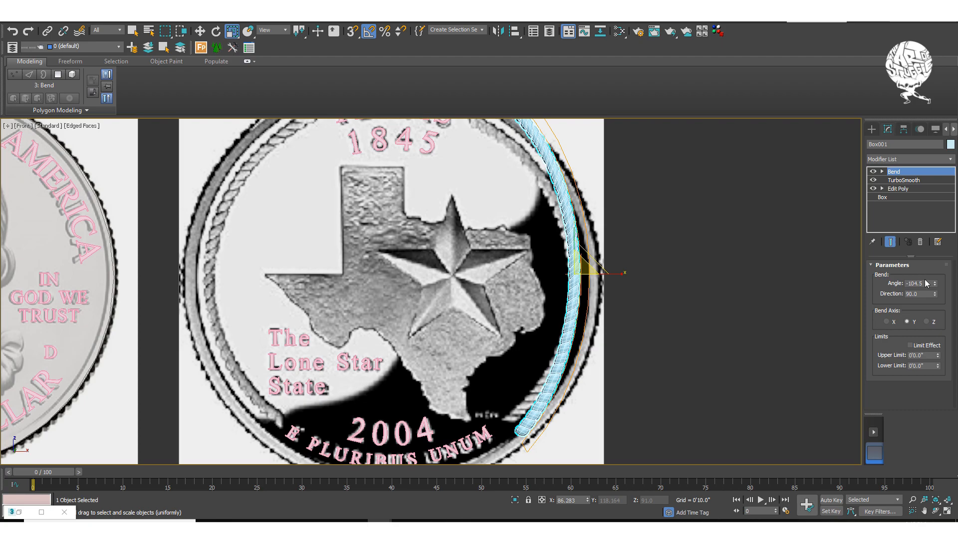
pyautogui.press('w')
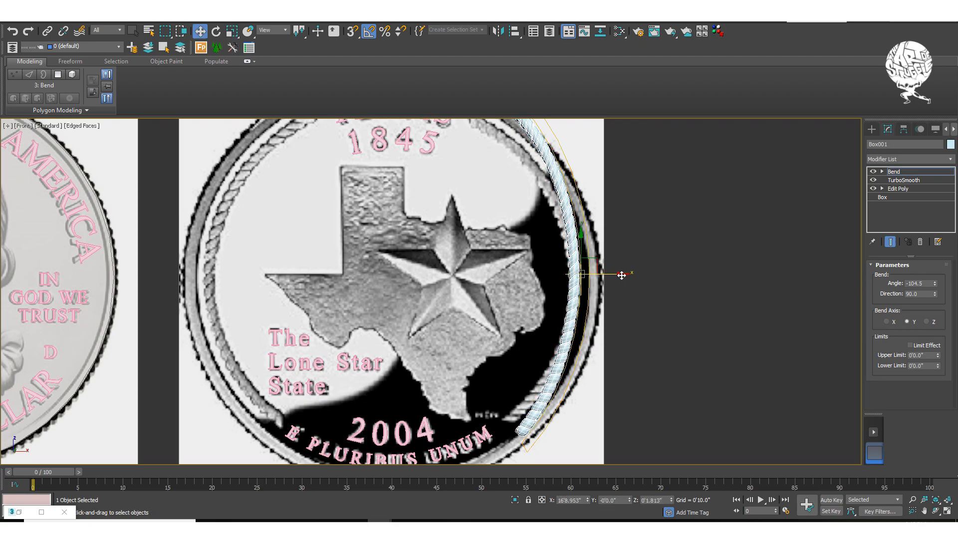
pyautogui.moveTo(617, 276); pyautogui.dragTo(639, 278)
pyautogui.hotkey('ctrl', 'z')
pyautogui.moveTo(934, 283); pyautogui.dragTo(6, 273)
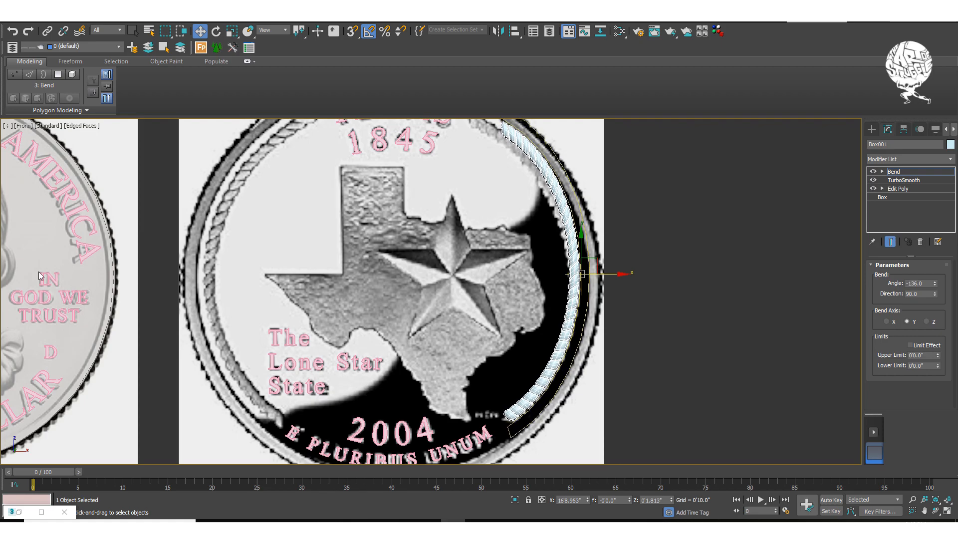
# - Turn off the display of Bend and TurboSmooth to expose the straight, unsmoothed rope
pyautogui.click(906, 188)
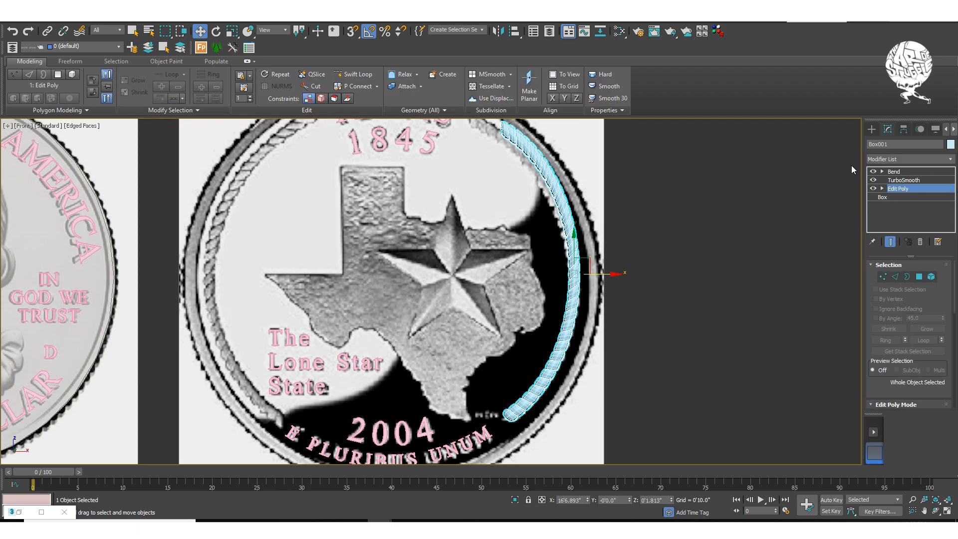
pyautogui.click(892, 172)
pyautogui.click(873, 172)
pyautogui.click(873, 180)
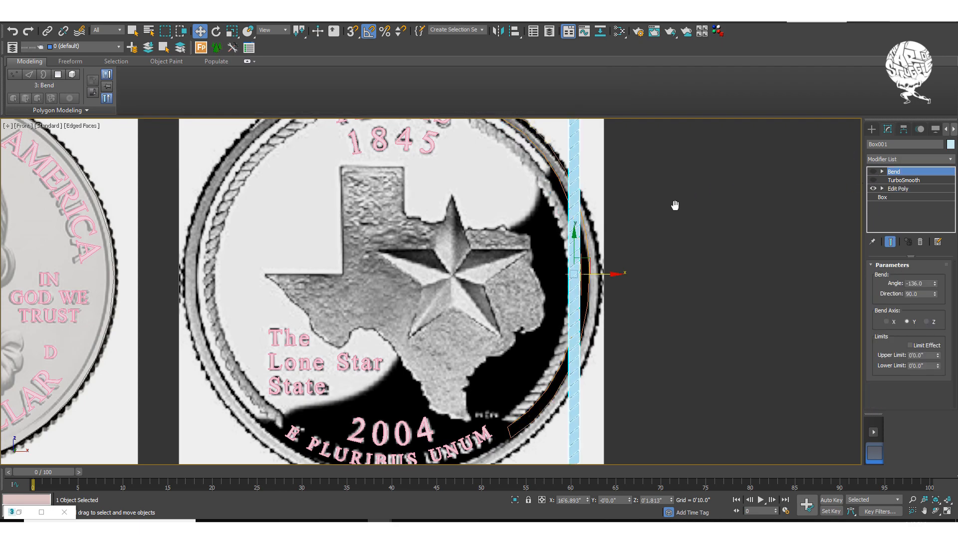
# - Add a supporting edge loop close to the rope's upper end with Swift Loop at the Edit Poly level
pyautogui.moveTo(677, 200); pyautogui.dragTo(671, 291, button='middle')
pyautogui.scroll(4, 575, 193)
pyautogui.moveTo(583, 132); pyautogui.dragTo(585, 164, button='middle')
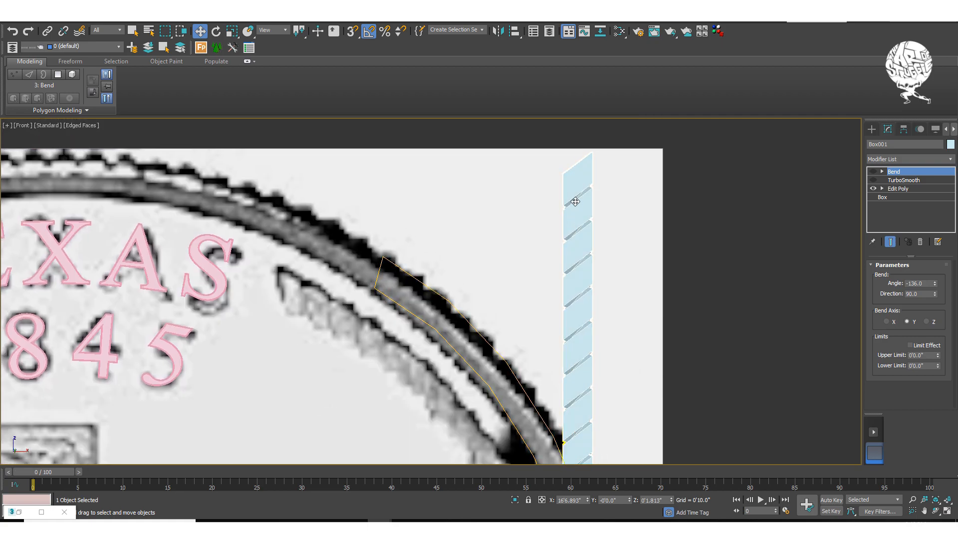
pyautogui.click(885, 188)
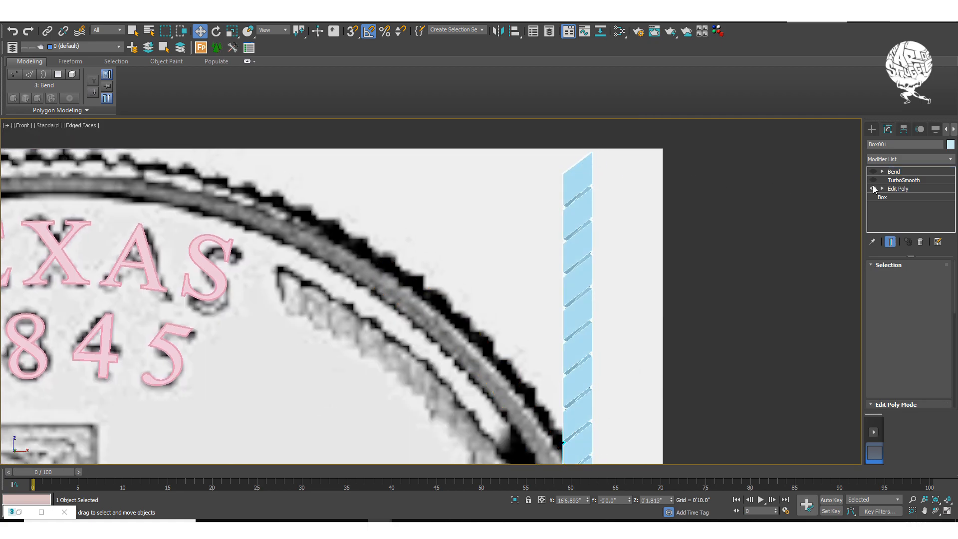
pyautogui.hotkey('alt', 'shift', 'w')
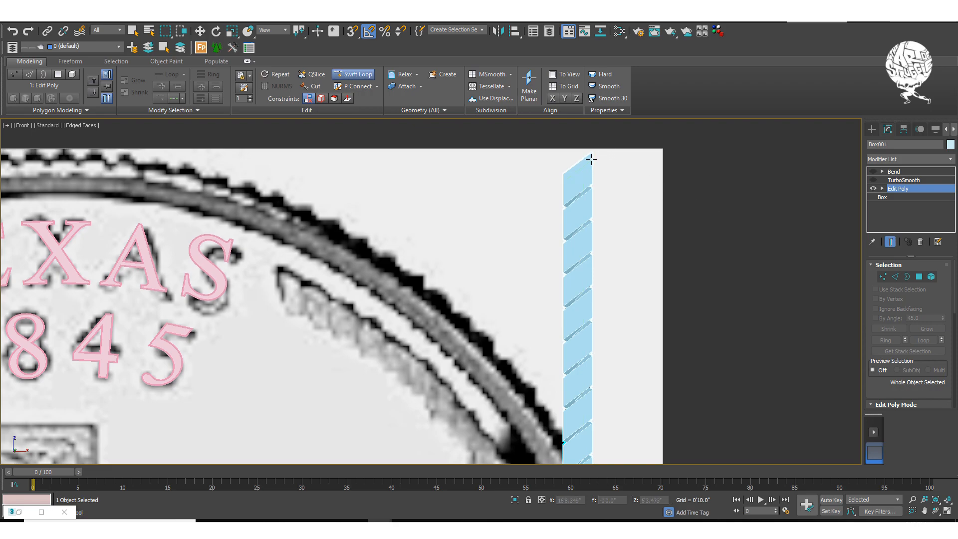
pyautogui.scroll(5, 591, 159)
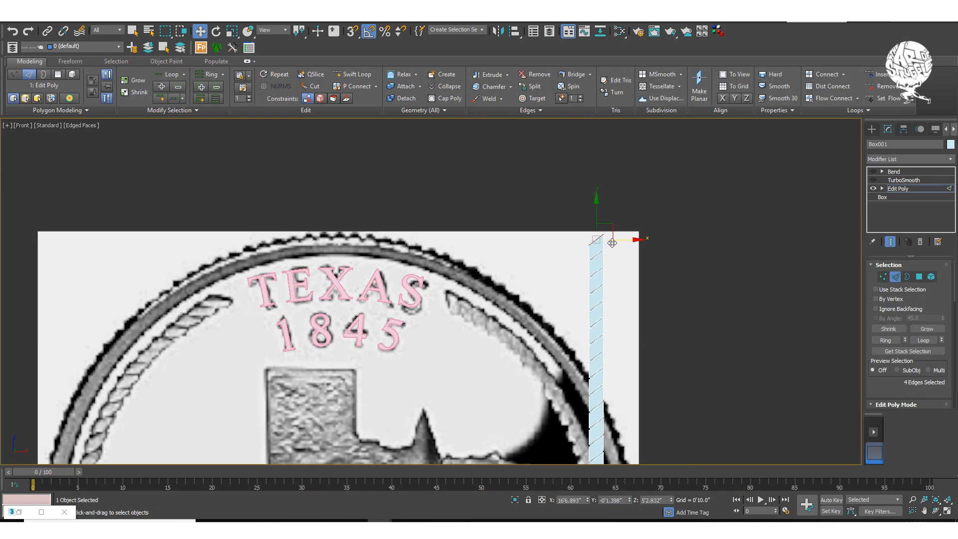
# - Add a Swift Loop edge close to the rope's lower end, leave edge editing and turn TurboSmooth's display back on
pyautogui.scroll(-3, 615, 225)
pyautogui.scroll(5, 617, 337)
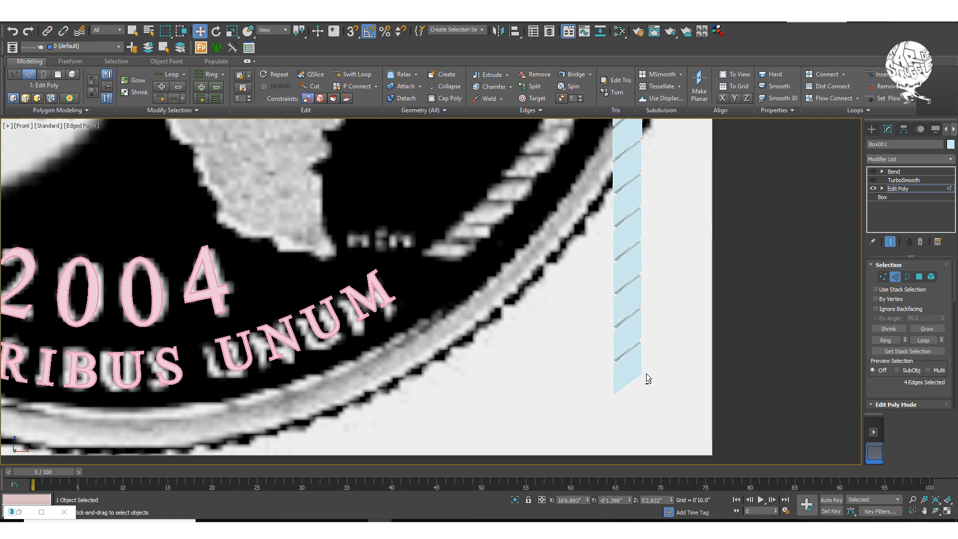
pyautogui.hotkey('alt', '1')
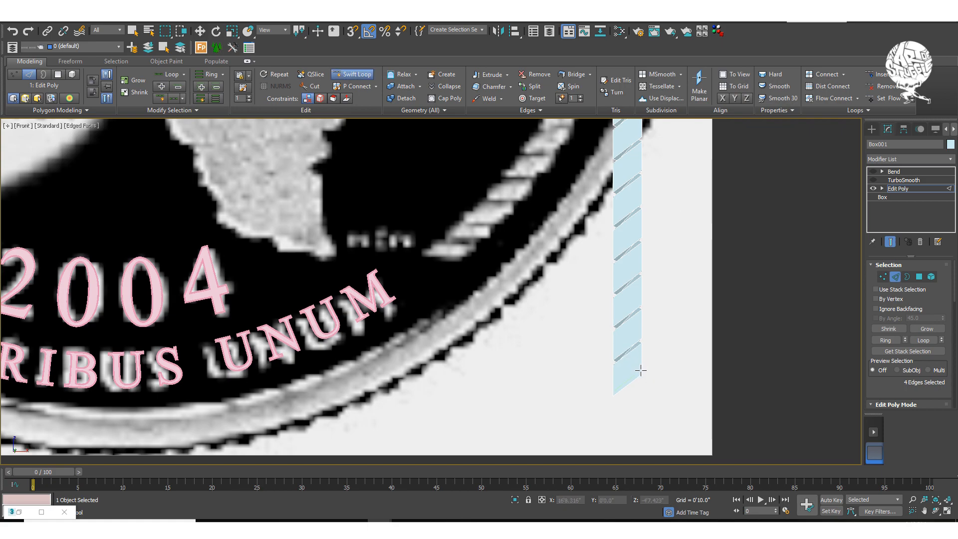
pyautogui.click(640, 370)
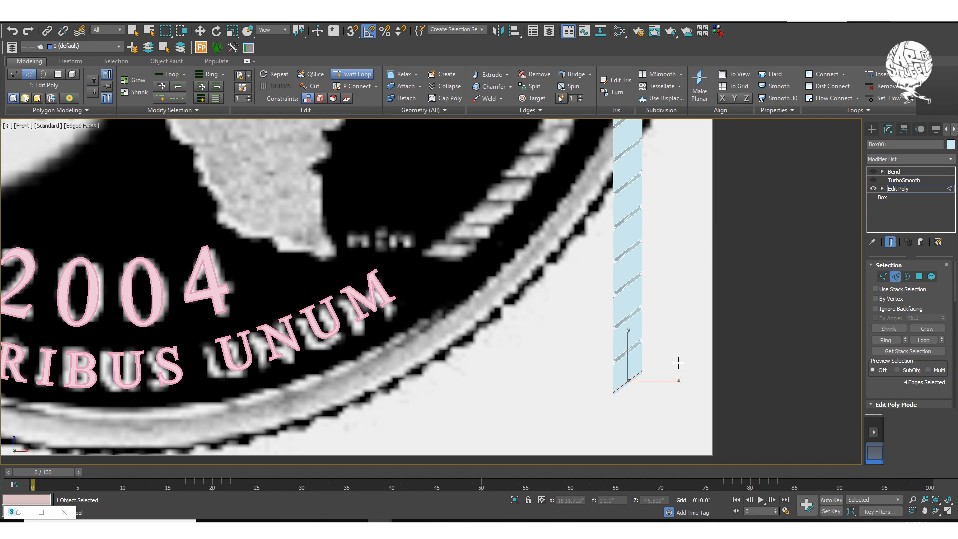
pyautogui.press('w')
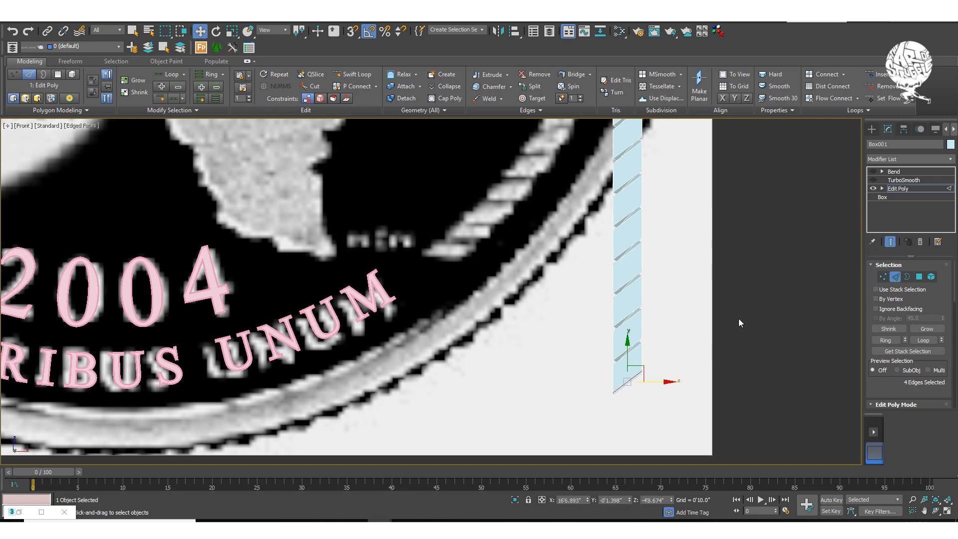
pyautogui.click(896, 278)
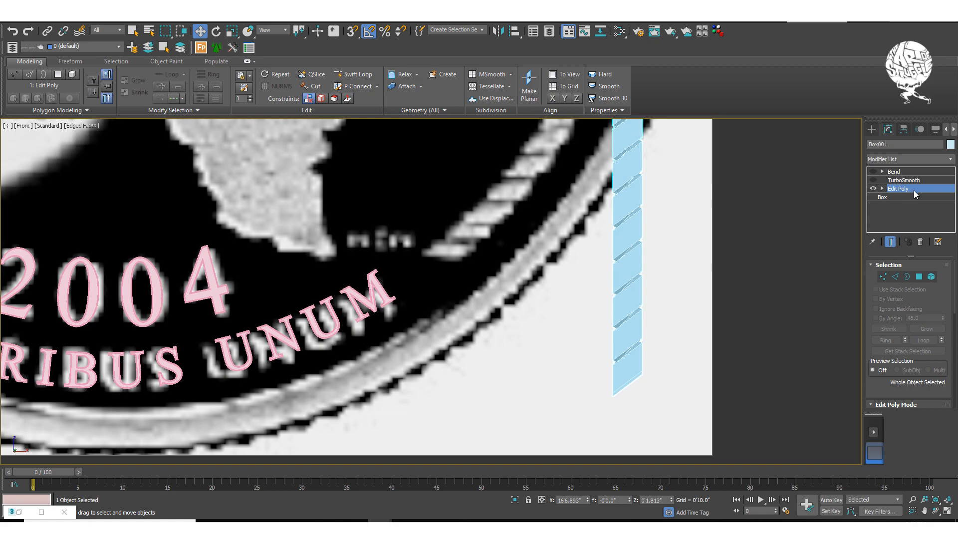
pyautogui.click(894, 181)
pyautogui.click(873, 179)
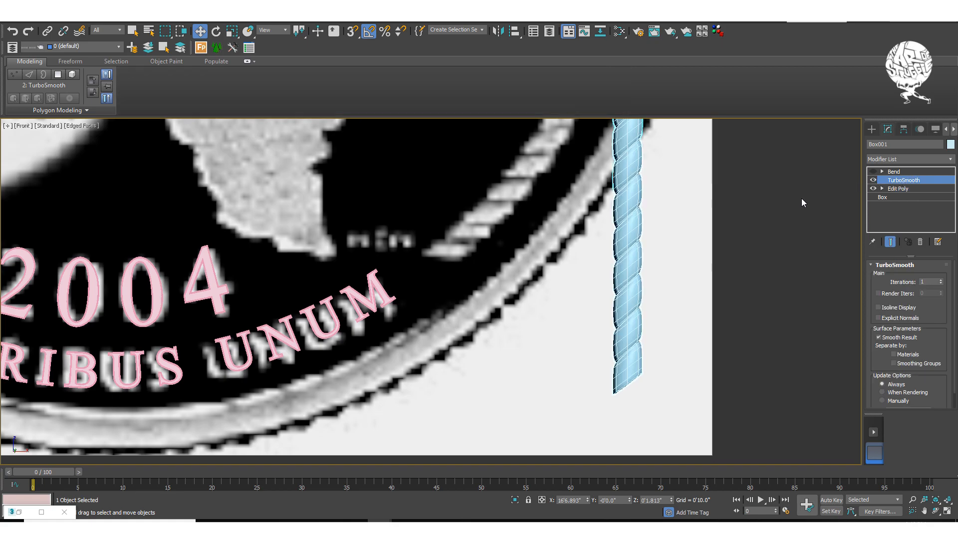
# - Move the straight rope slightly upward along the coin's edge to Z 0'3.775"
pyautogui.scroll(-3, 727, 236)
pyautogui.moveTo(736, 253); pyautogui.dragTo(729, 284, button='middle')
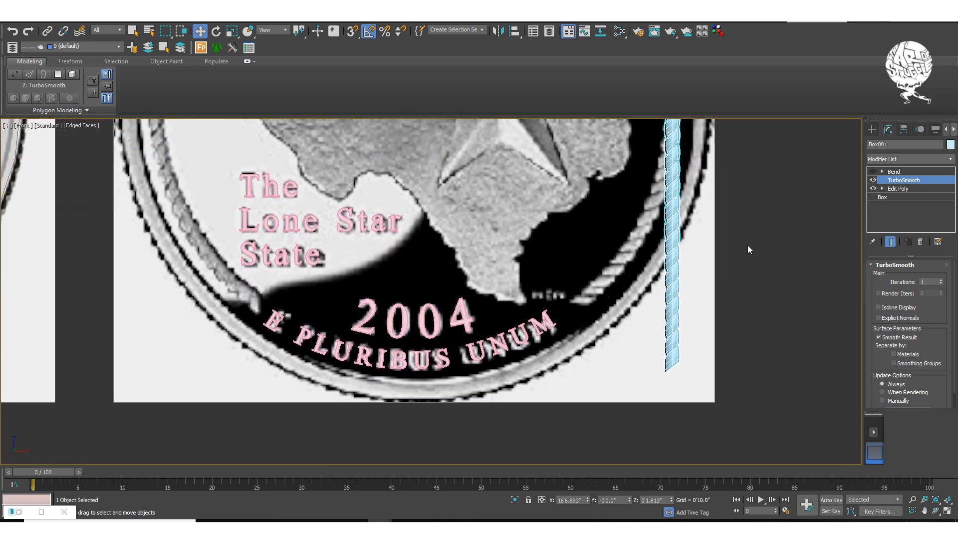
pyautogui.scroll(-3, 748, 245)
pyautogui.moveTo(739, 209); pyautogui.dragTo(714, 313, button='middle')
pyautogui.scroll(2, 732, 293)
pyautogui.scroll(-4, 702, 306)
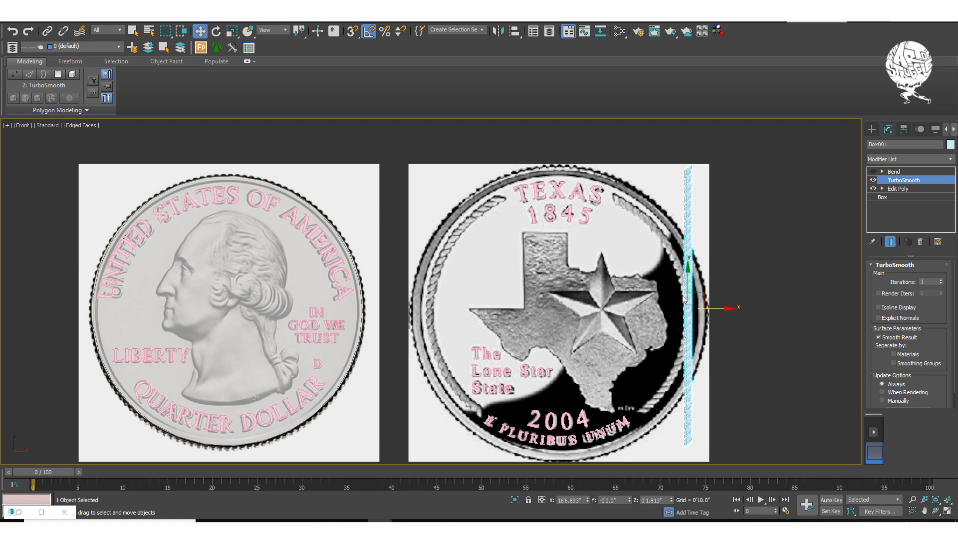
pyautogui.moveTo(688, 289); pyautogui.dragTo(688, 285)
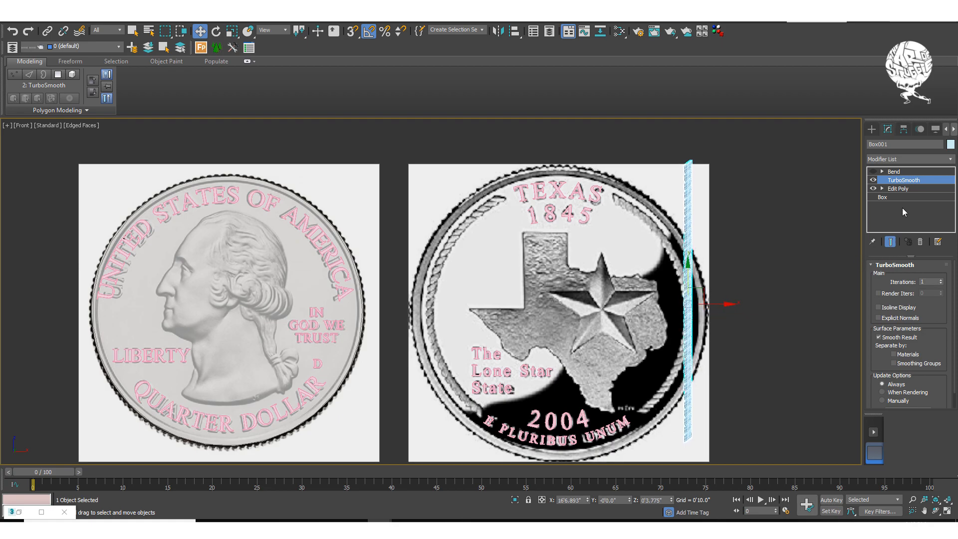
# - Select the rope's Bend modifier and turn its display back on
pyautogui.click(896, 172)
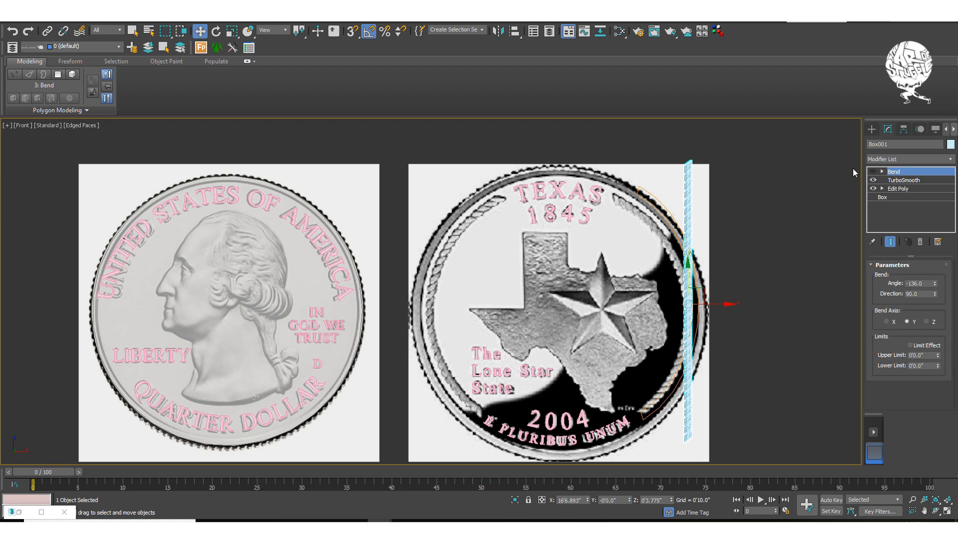
pyautogui.click(873, 171)
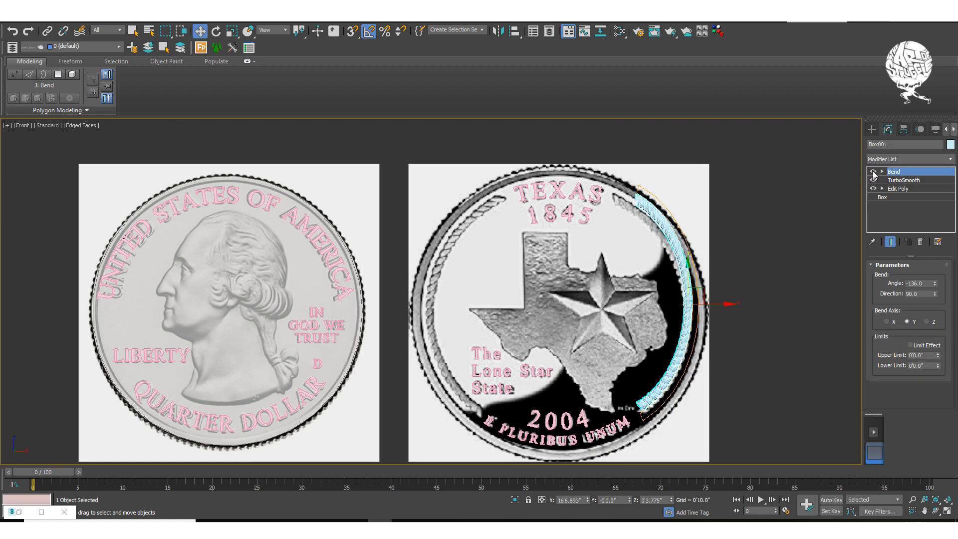
pyautogui.scroll(2, 664, 313)
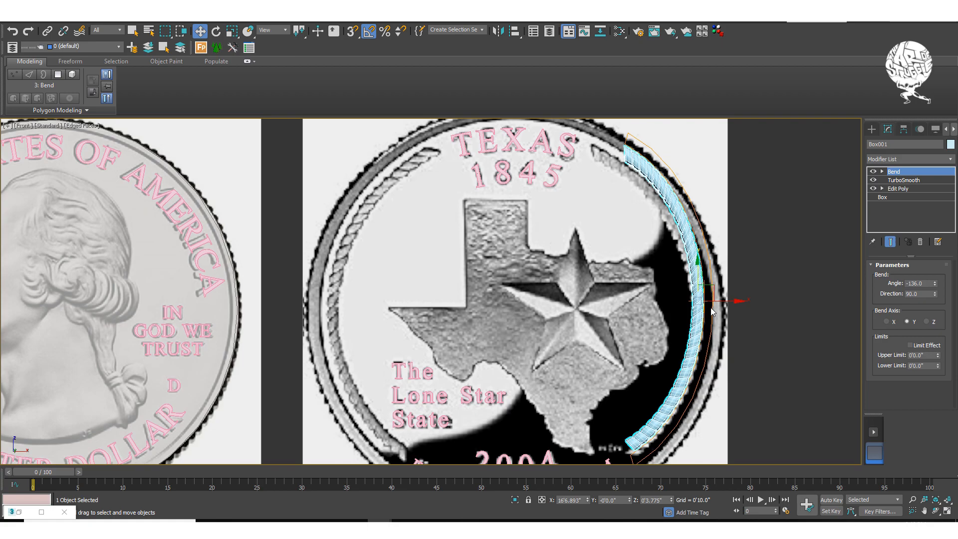
# - Try to reposition and rotate the bent rope to fit the coin's border, undoing the last transform in between
pyautogui.moveTo(712, 301); pyautogui.dragTo(722, 283)
pyautogui.press('e')
pyautogui.hotkey('ctrl', 'z')
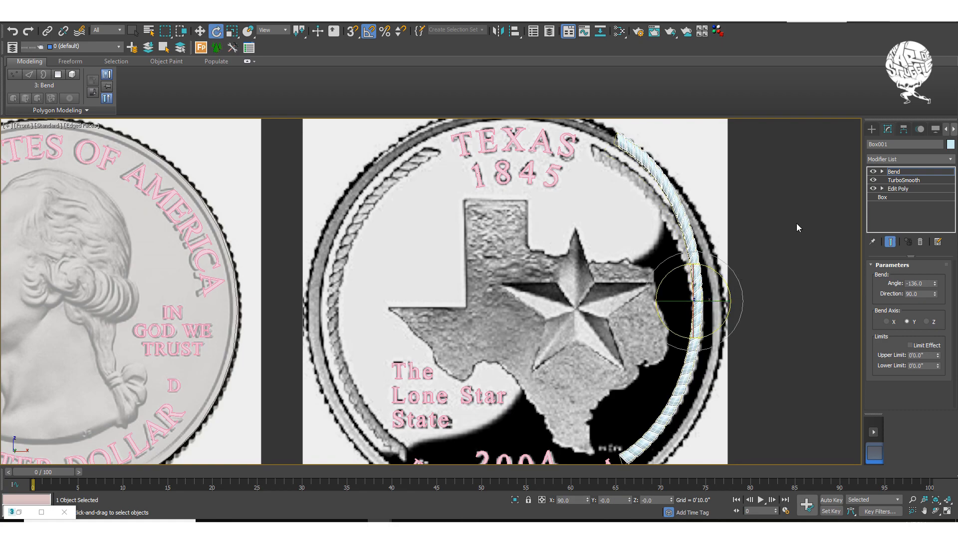
pyautogui.click(872, 129)
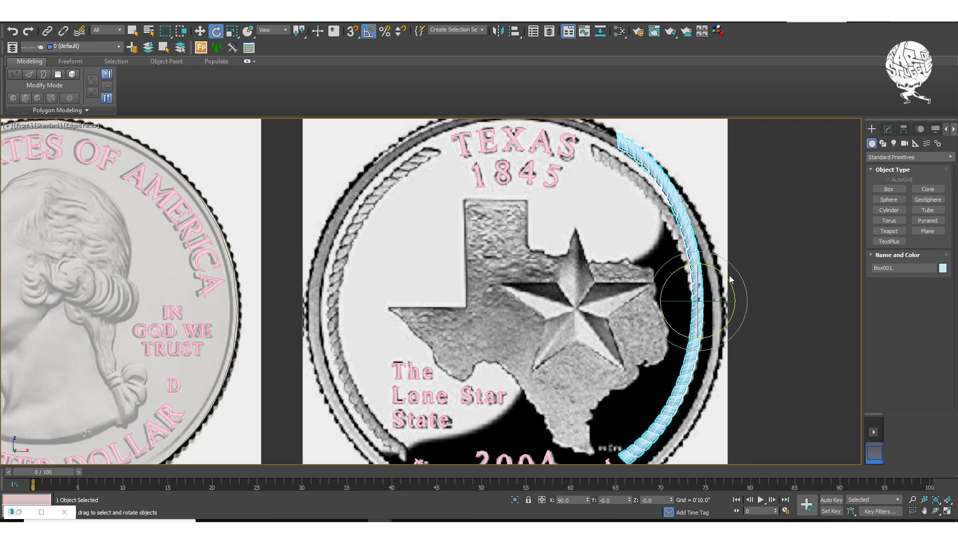
pyautogui.moveTo(726, 275); pyautogui.dragTo(723, 278)
# - Cut the Bend modifier out of the rope's modifier stack
pyautogui.click(888, 128)
pyautogui.rightClick(894, 174)
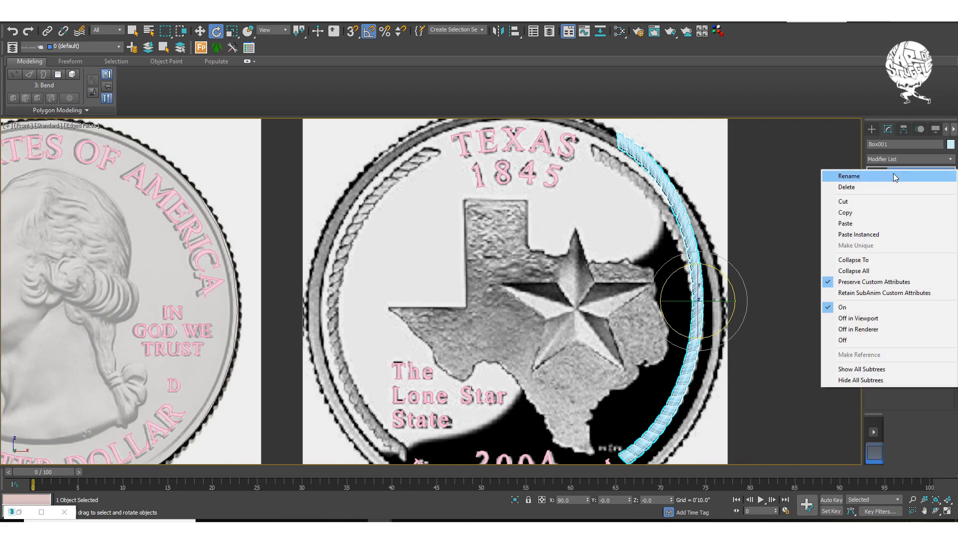
pyautogui.click(877, 201)
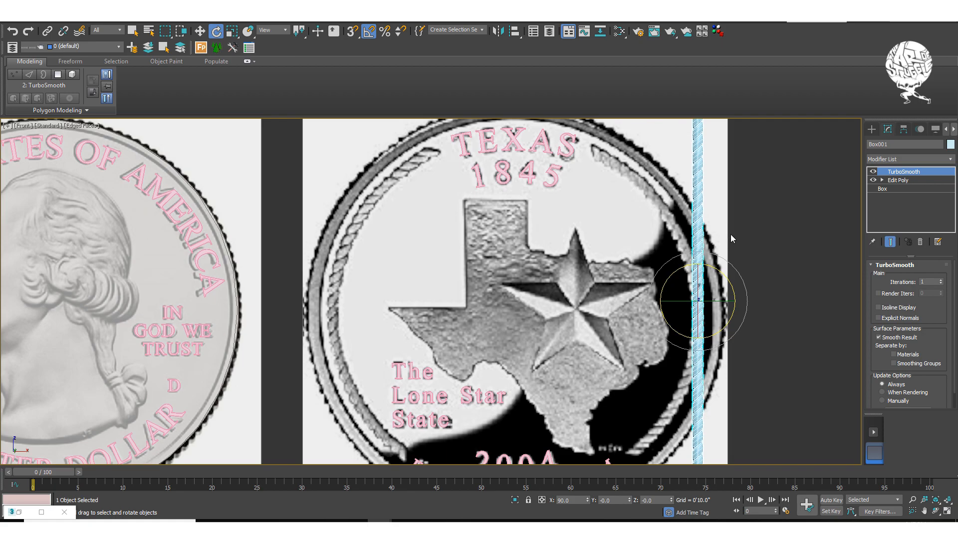
# - Turn off TurboSmooth's display at the Edit Poly level and examine the unsmoothed straight rope against the coin's border
pyautogui.click(892, 180)
pyautogui.click(872, 172)
pyautogui.scroll(3, 709, 280)
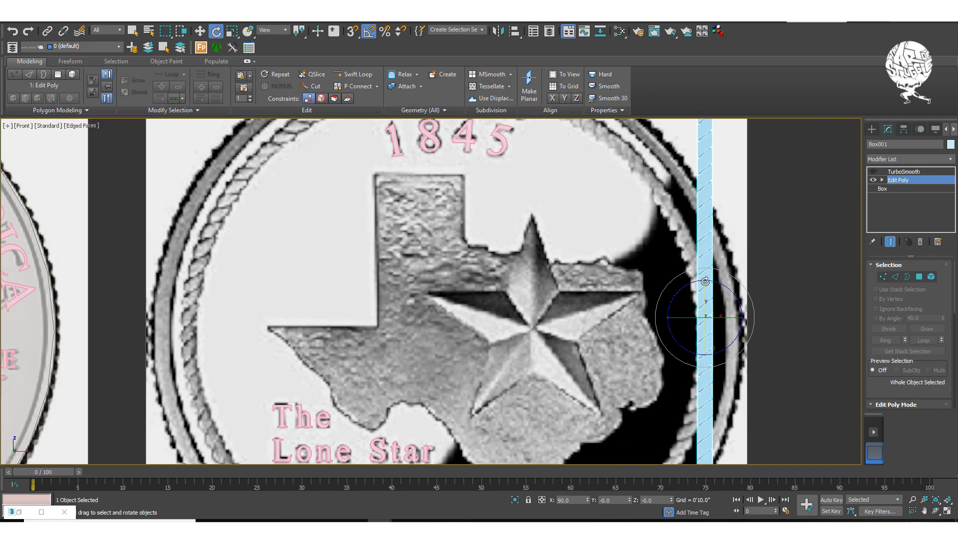
pyautogui.scroll(-3, 711, 264)
pyautogui.scroll(-2, 711, 263)
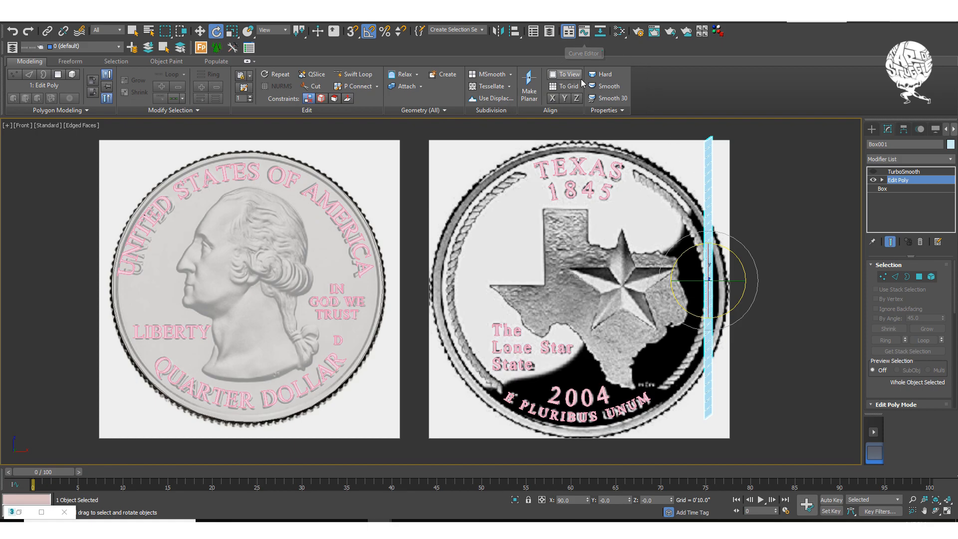
pyautogui.scroll(2, 681, 256)
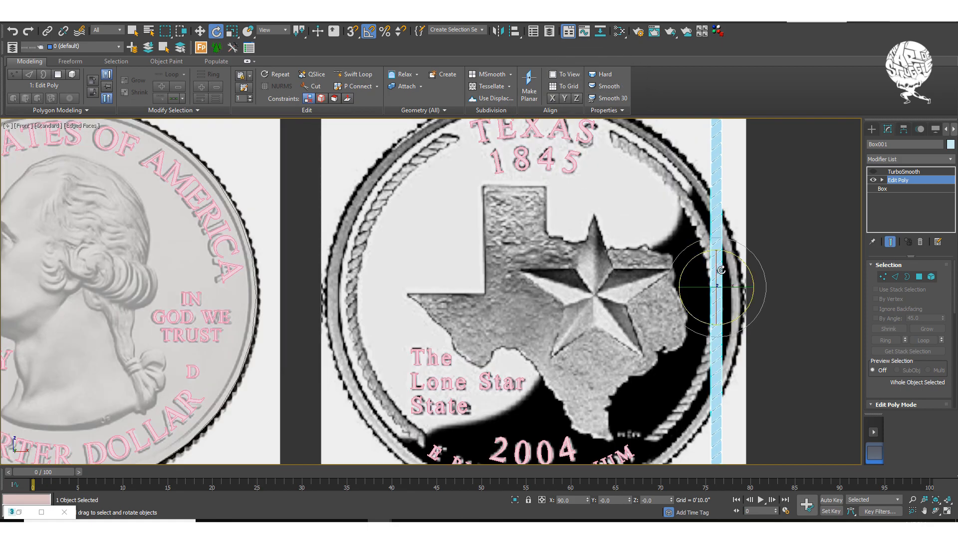
pyautogui.scroll(-2, 682, 257)
pyautogui.moveTo(716, 261); pyautogui.dragTo(656, 260, button='middle')
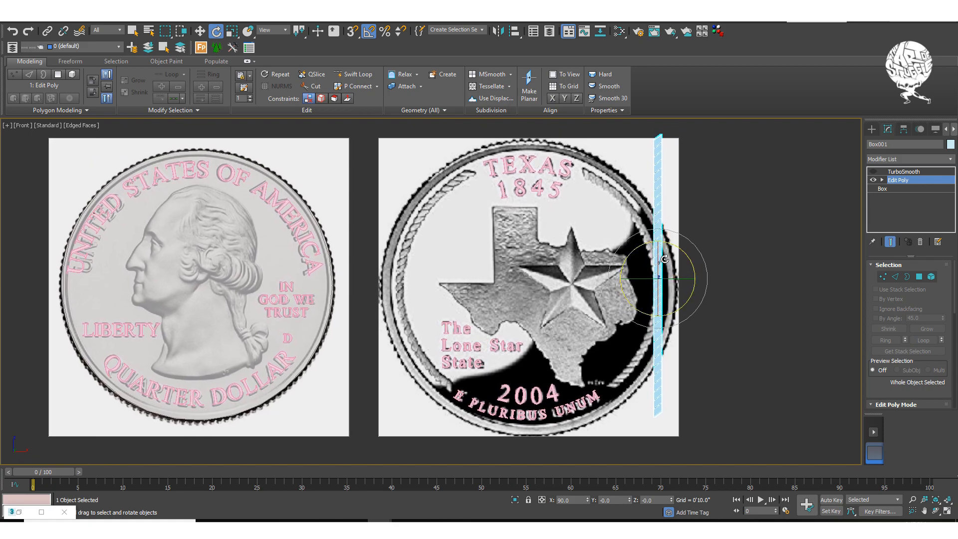
# - Turn TurboSmooth's display back on and select that modifier in the rope's stack
pyautogui.click(874, 171)
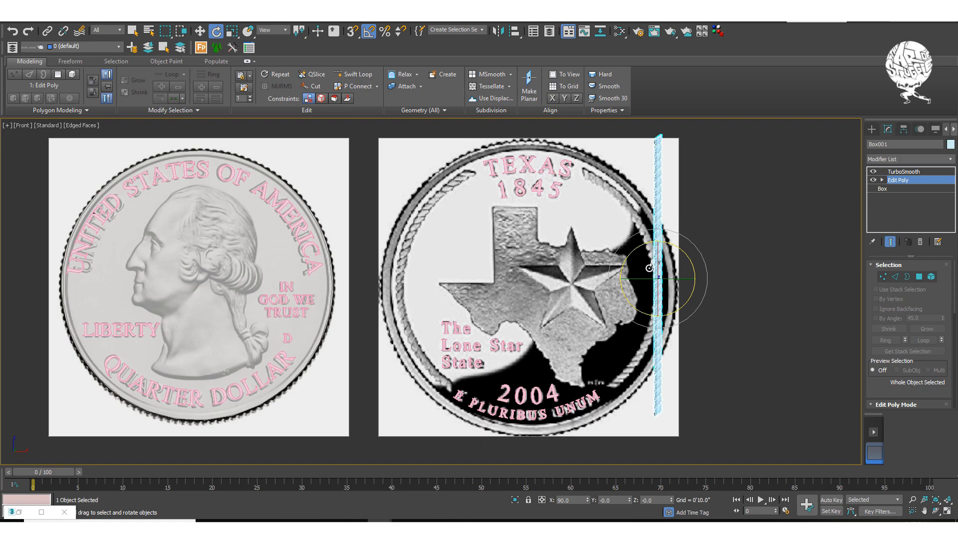
pyautogui.scroll(4, 666, 270)
pyautogui.scroll(-2, 668, 267)
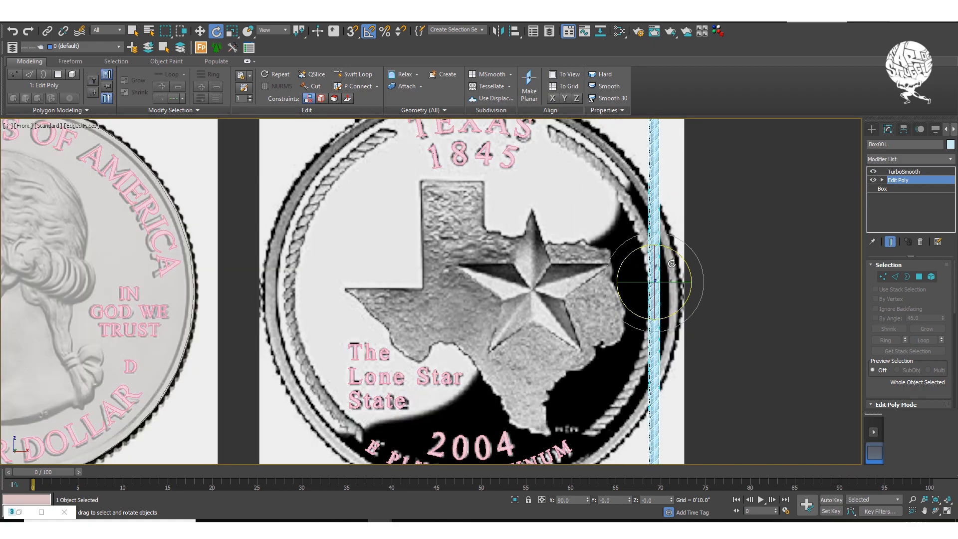
pyautogui.click(921, 168)
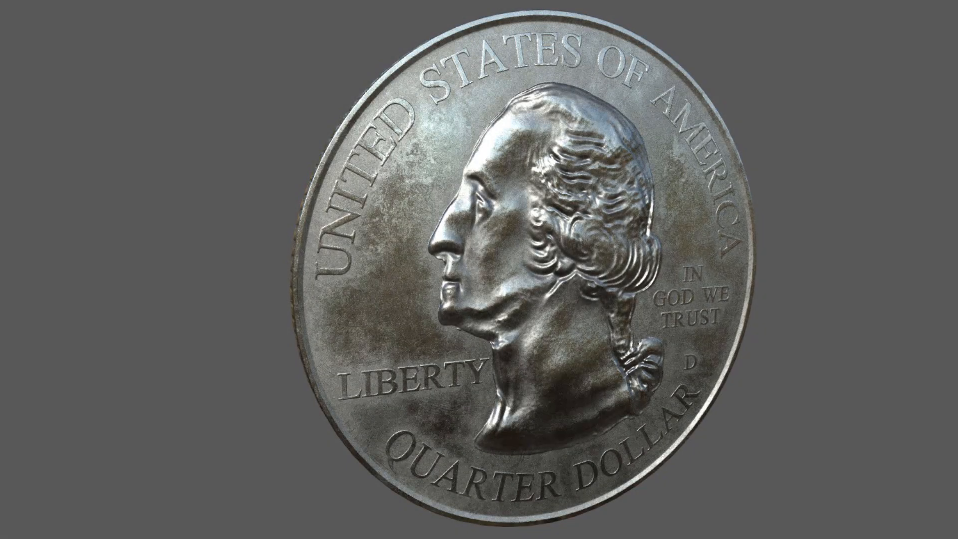